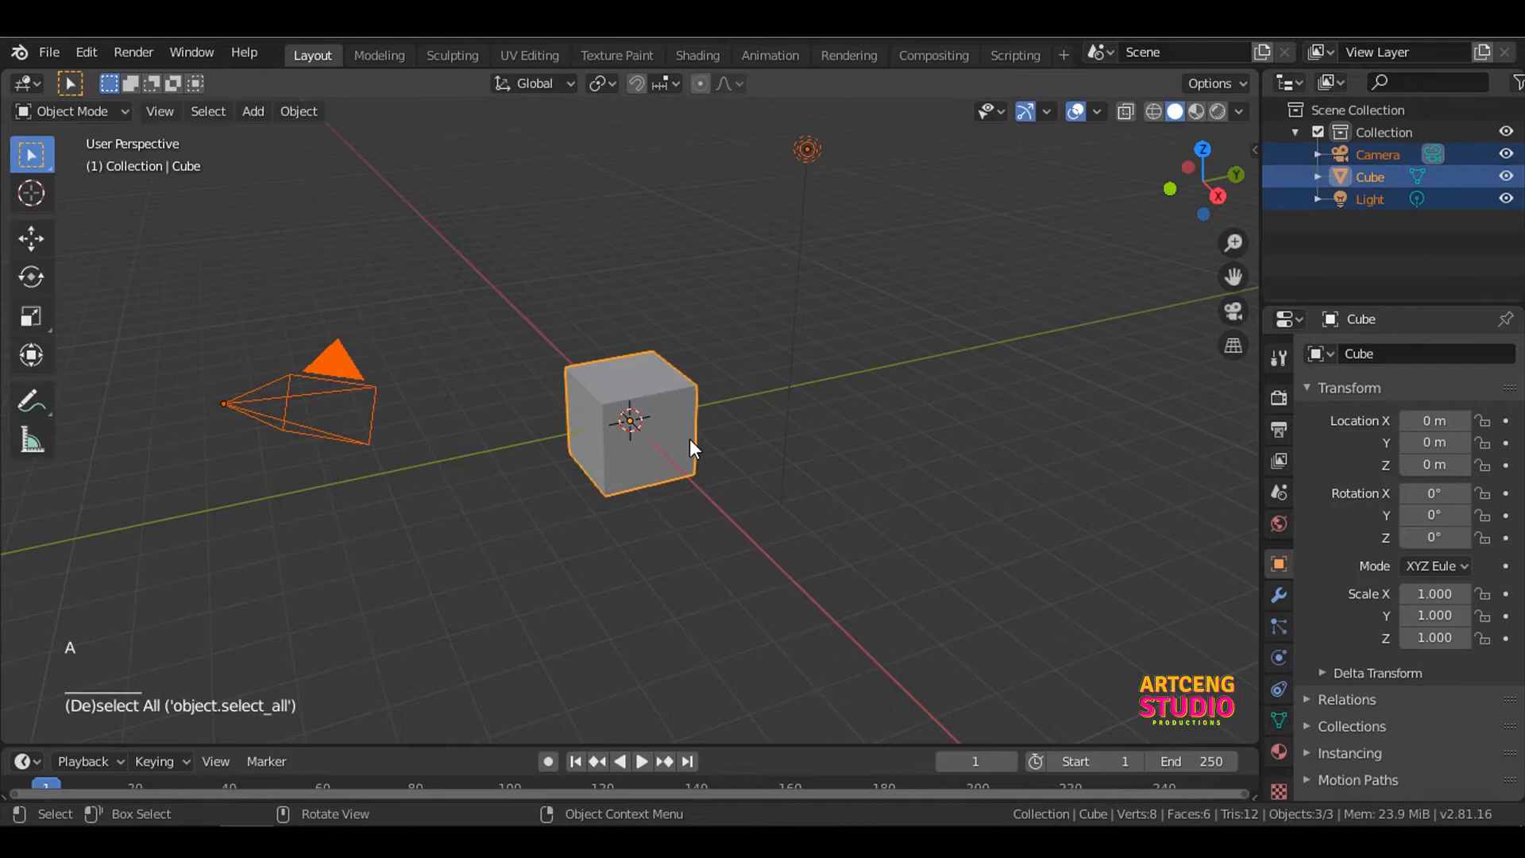
Step: Delete all the default scene objects and add a cylinder mesh at the origin
{"action": "key", "text": "x"}
{"action": "left_click", "coordinate": [689, 438]}
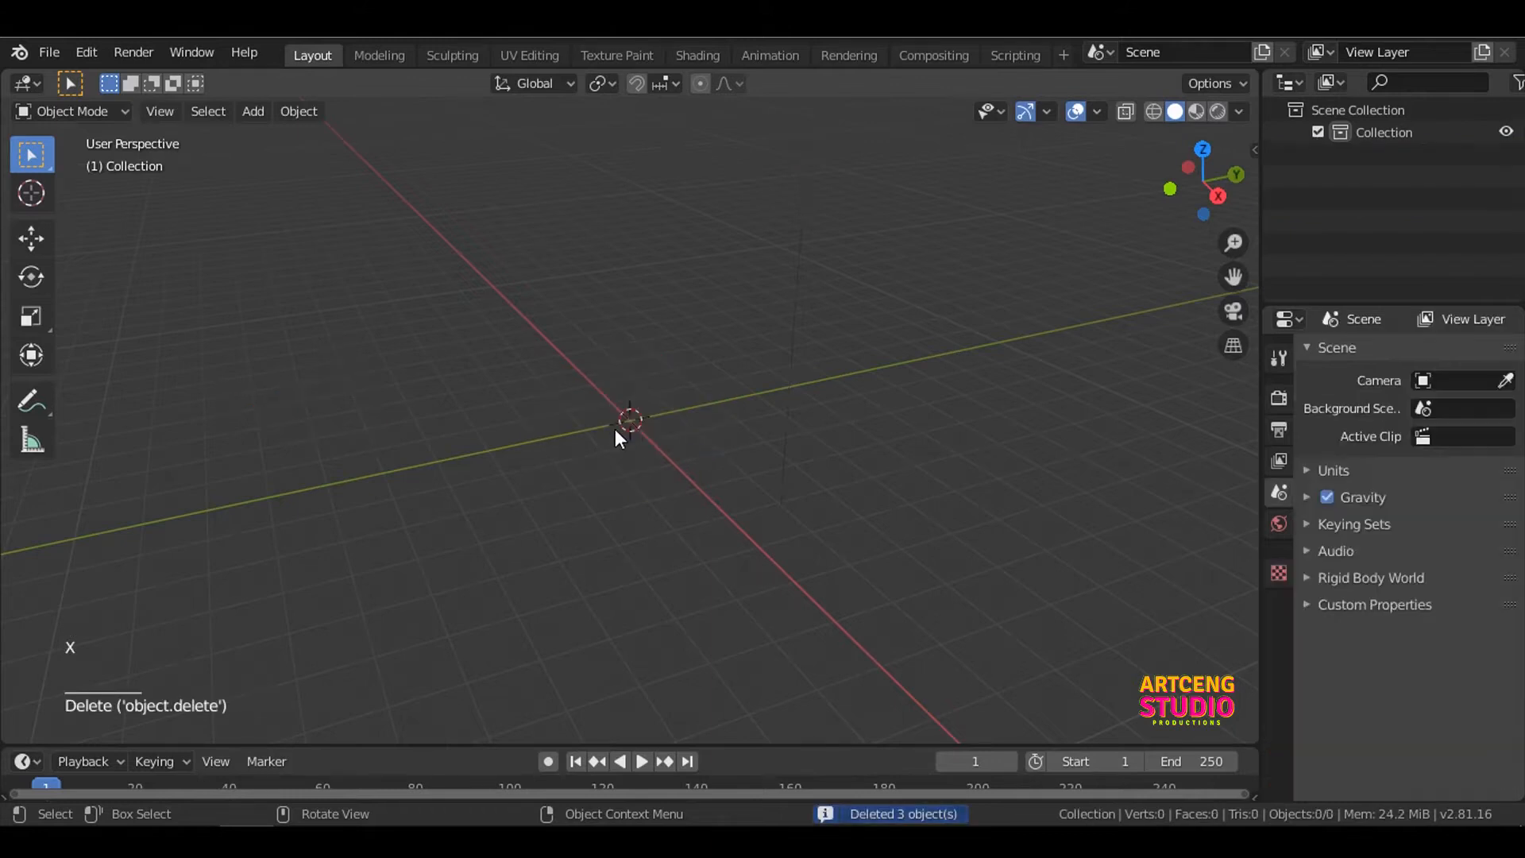
{"action": "middle_click_drag", "start_coordinate": [615, 429], "coordinate": [766, 421]}
{"action": "key", "text": "shift+a"}
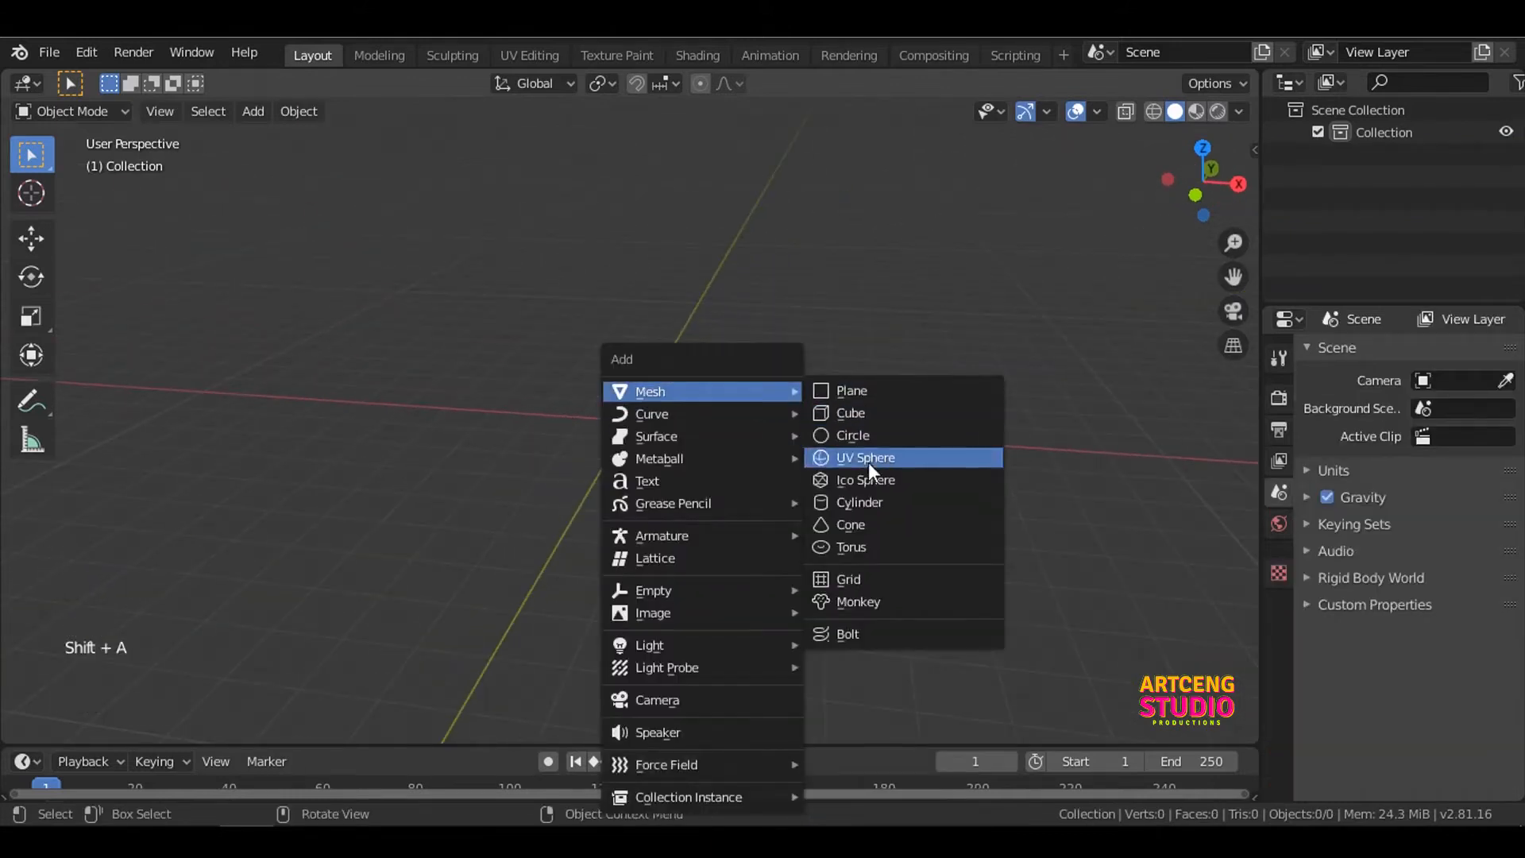
{"action": "left_click", "coordinate": [870, 501]}
Step: In front view, scale the cylinder down to about 0.286 overall, then stretch it along Z to a scale of about 0.420
{"action": "key", "text": "grave"}
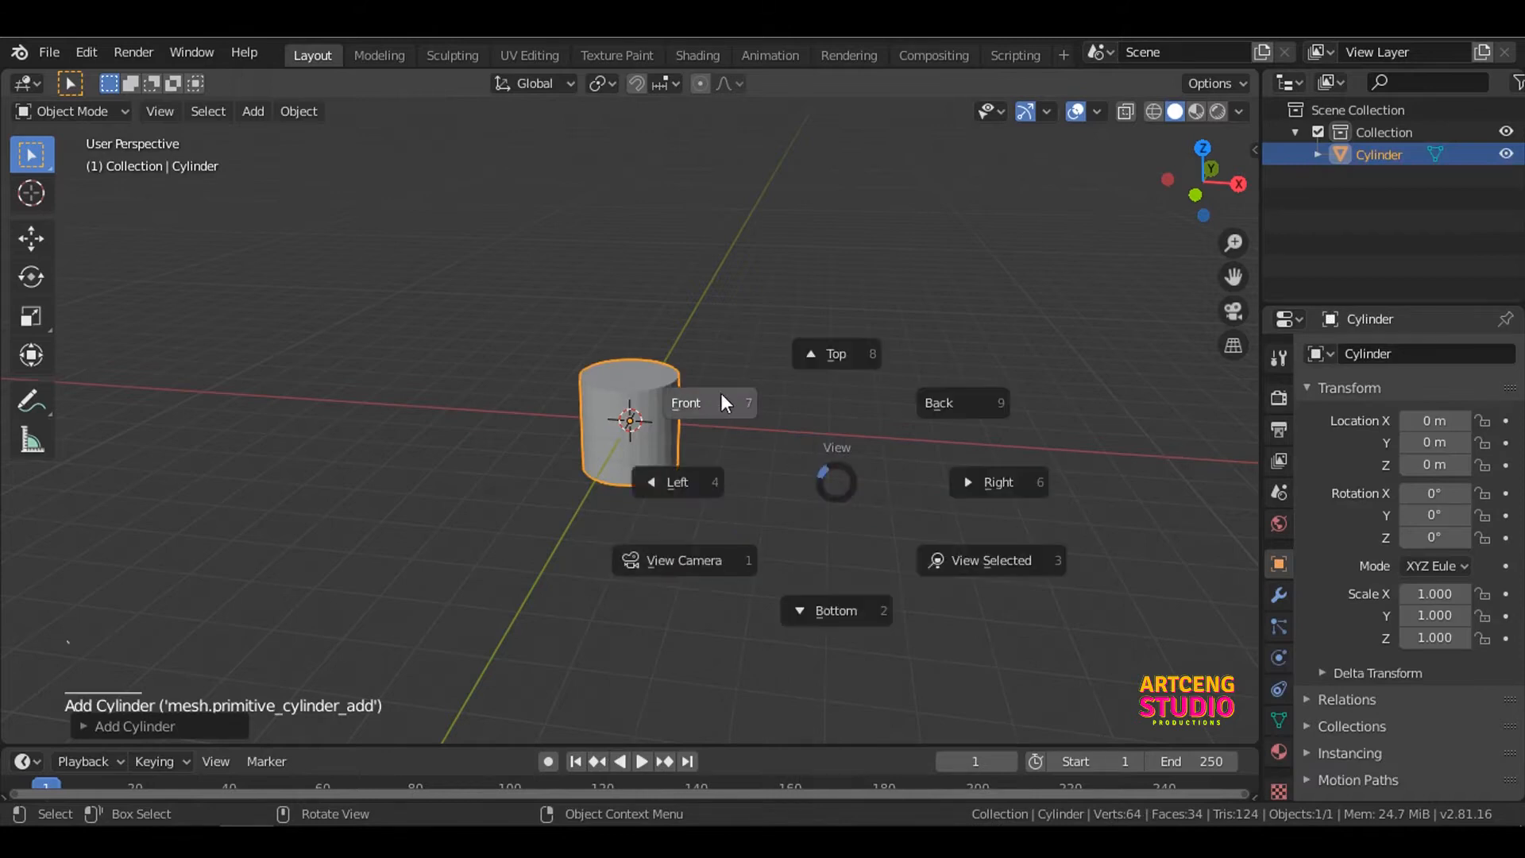
{"action": "left_click", "coordinate": [721, 403]}
{"action": "scroll", "coordinate": [623, 425], "scroll_direction": "up", "scroll_amount": 4}
{"action": "key", "text": "s"}
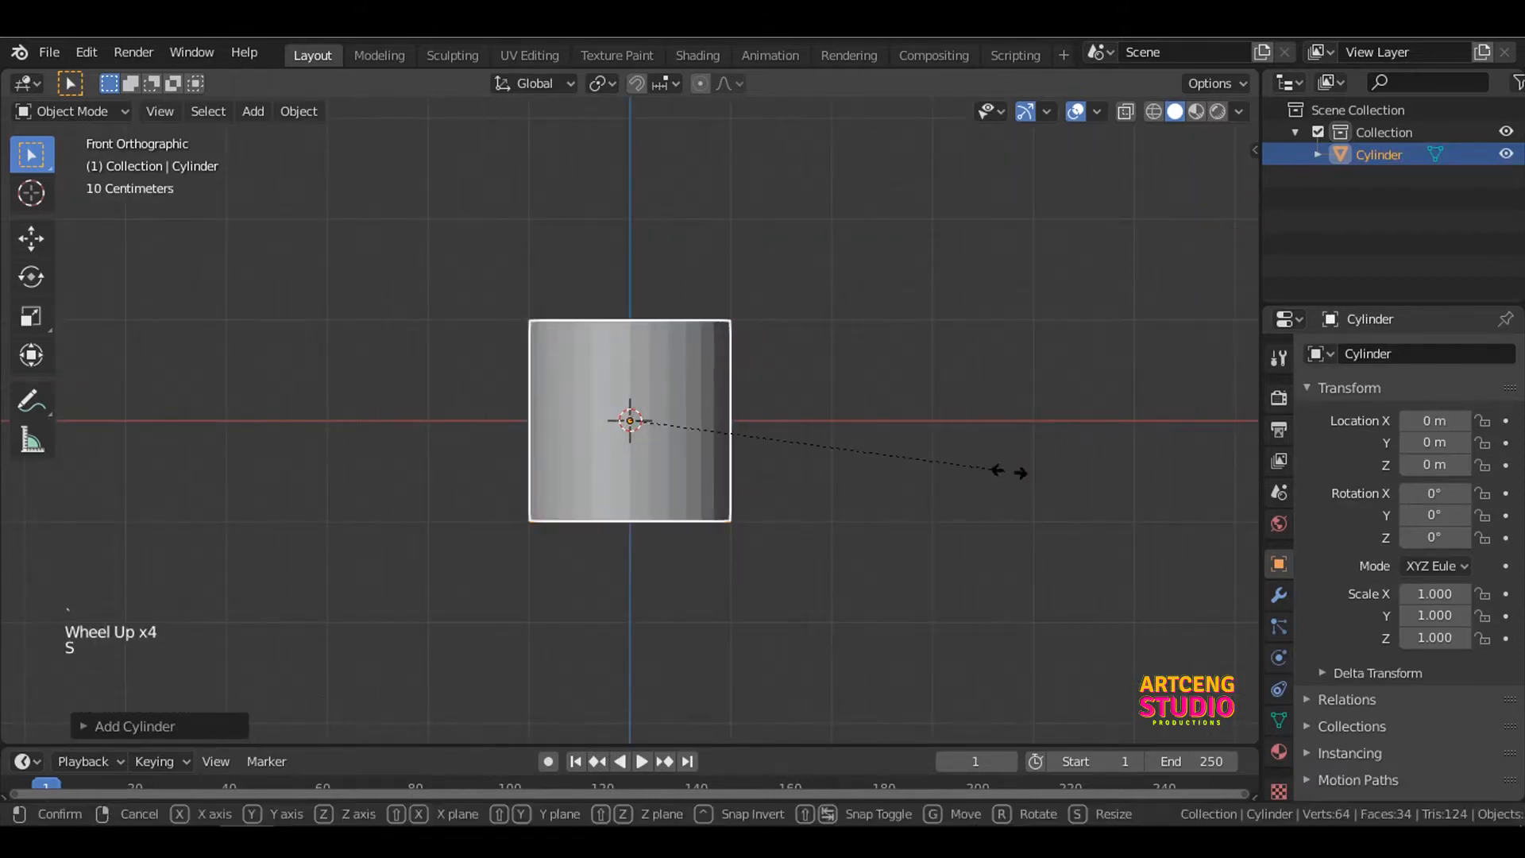
{"action": "left_click", "coordinate": [711, 451]}
{"action": "key", "text": "s"}
{"action": "key", "text": "z"}
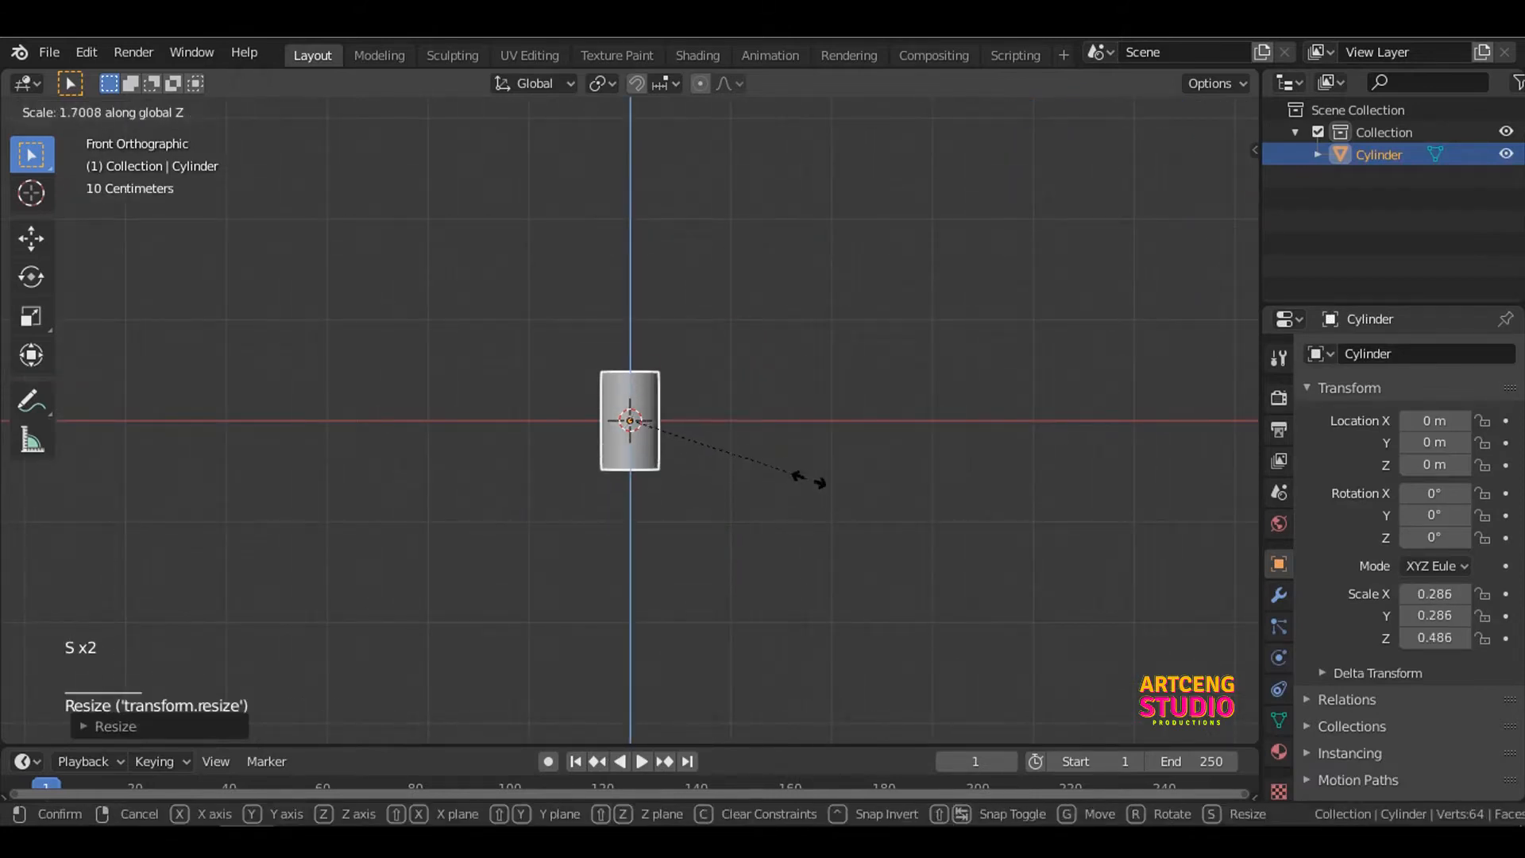
{"action": "left_click", "coordinate": [783, 463]}
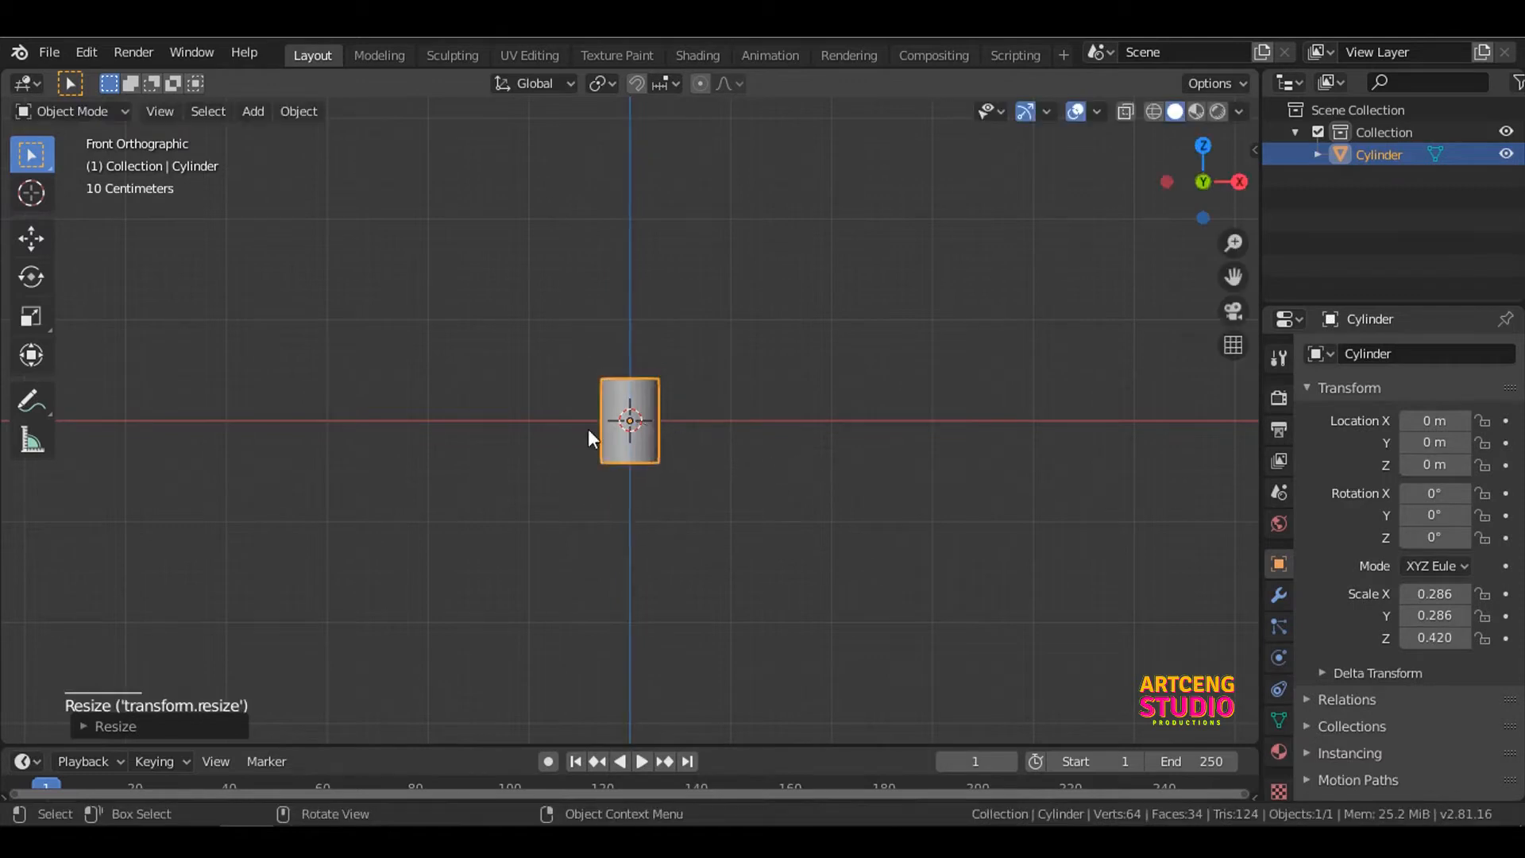
Step: In Edit Mode, extrude the cylinder's bottom face slightly downward and scale it inward to form a tapered lower edge
{"action": "scroll", "coordinate": [623, 421], "scroll_direction": "up", "scroll_amount": 8}
{"action": "middle_click_drag", "start_coordinate": [679, 421], "coordinate": [671, 551], "text": "shift"}
{"action": "key", "text": "Tab"}
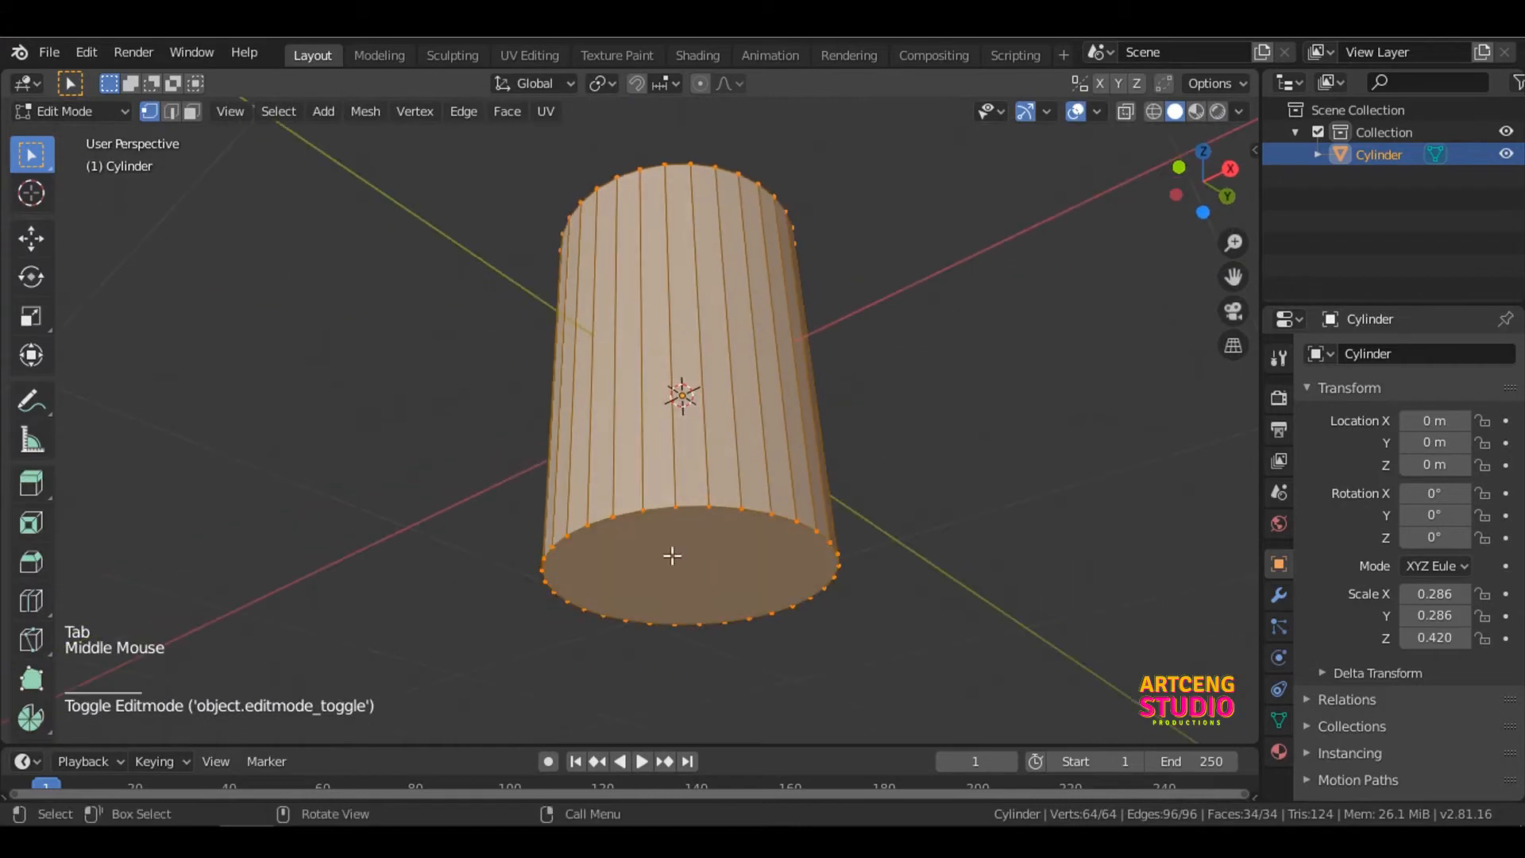
{"action": "key", "text": "3"}
{"action": "left_click", "coordinate": [677, 561]}
{"action": "key", "text": "grave"}
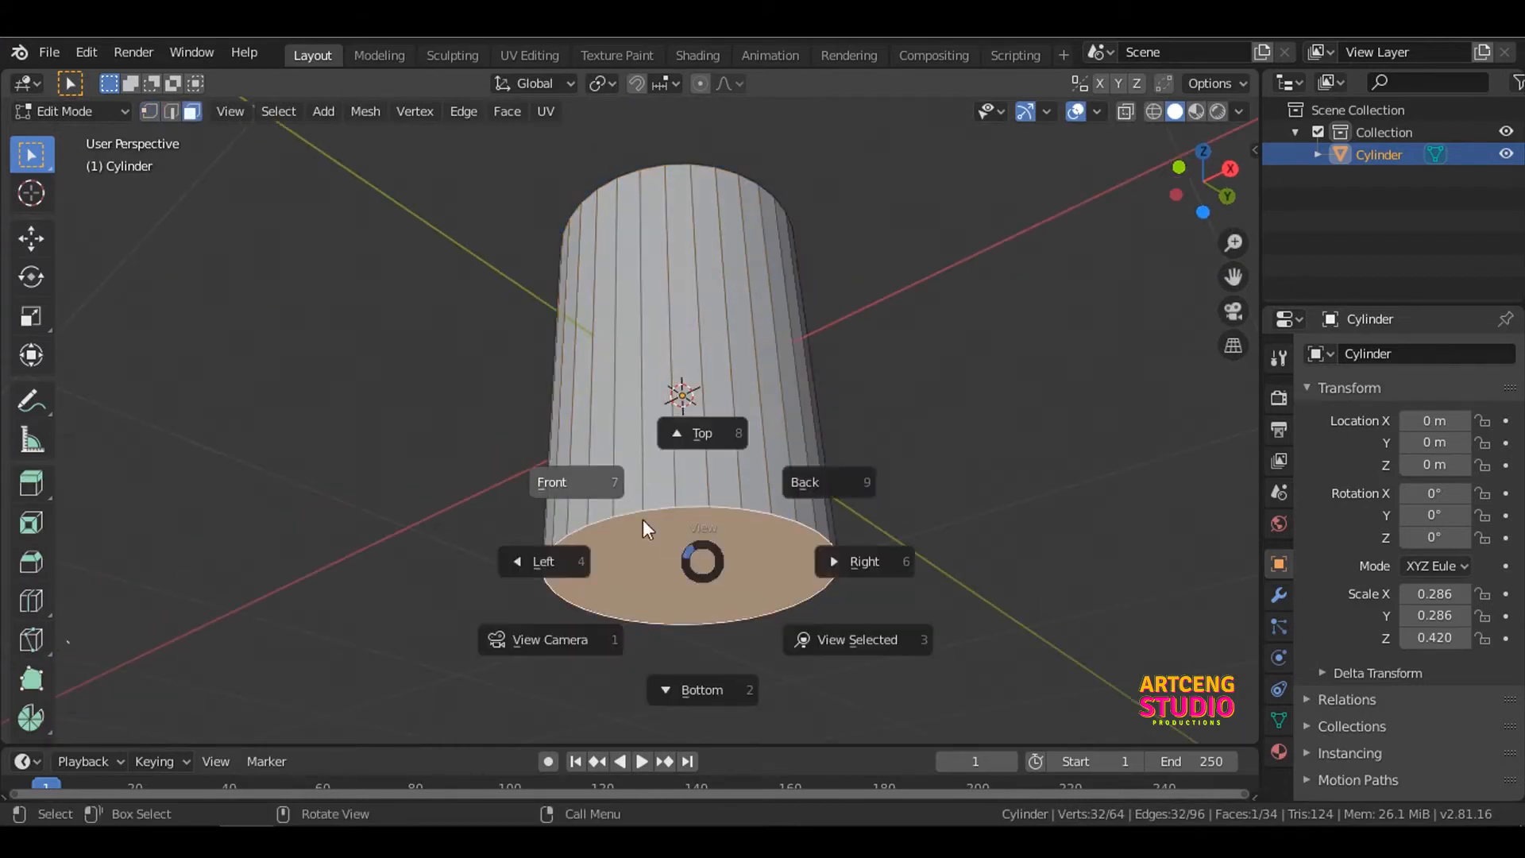
{"action": "left_click", "coordinate": [642, 520]}
{"action": "middle_click_drag", "start_coordinate": [778, 590], "coordinate": [783, 458], "text": "shift"}
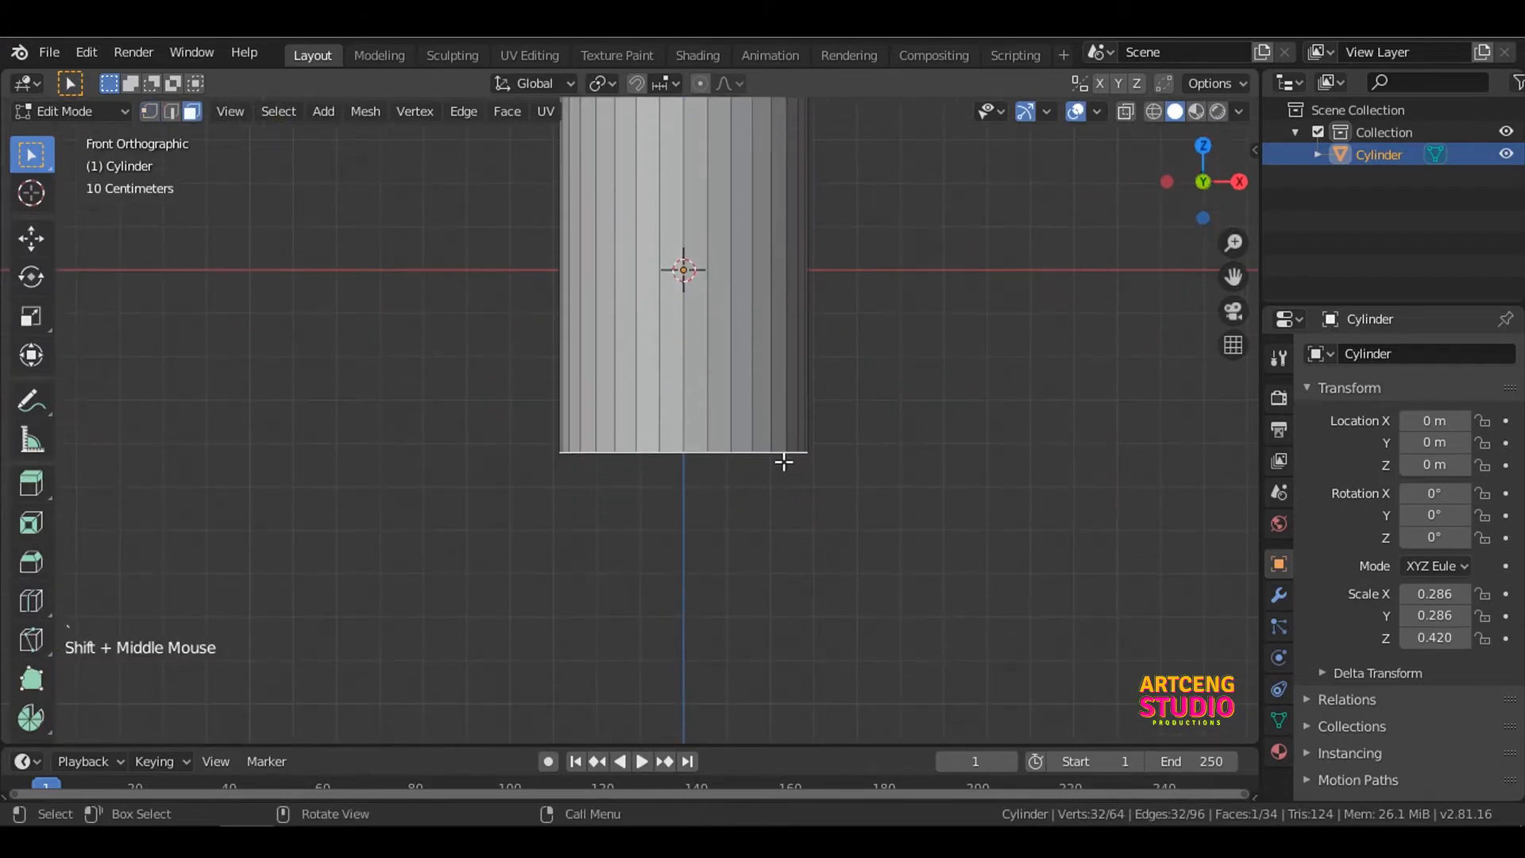
{"action": "scroll", "coordinate": [782, 461], "scroll_direction": "up", "scroll_amount": 5}
{"action": "key", "text": "e"}
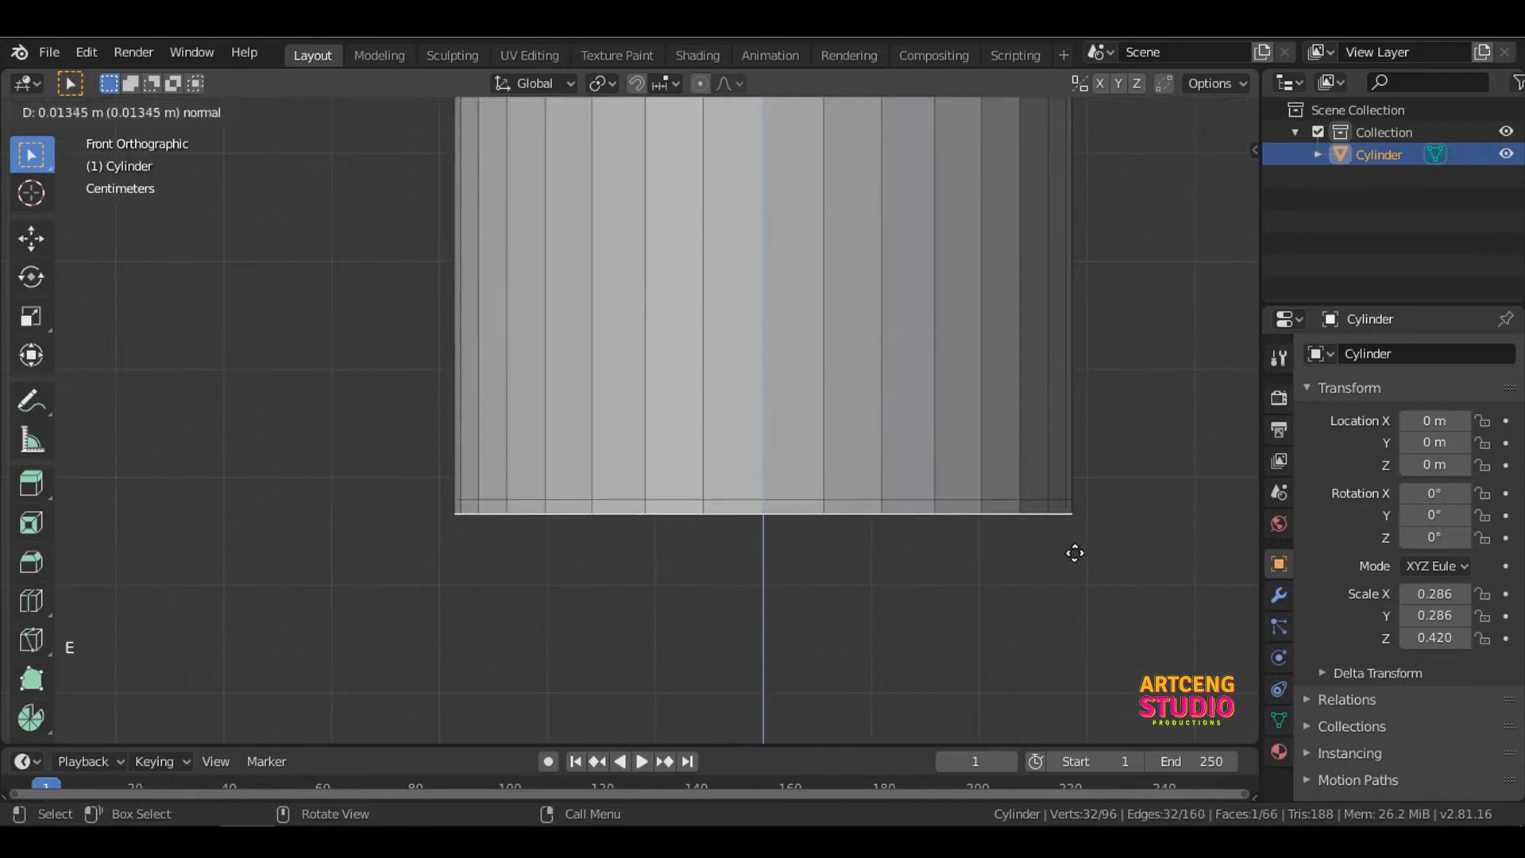
{"action": "left_click", "coordinate": [1075, 572]}
{"action": "key", "text": "s"}
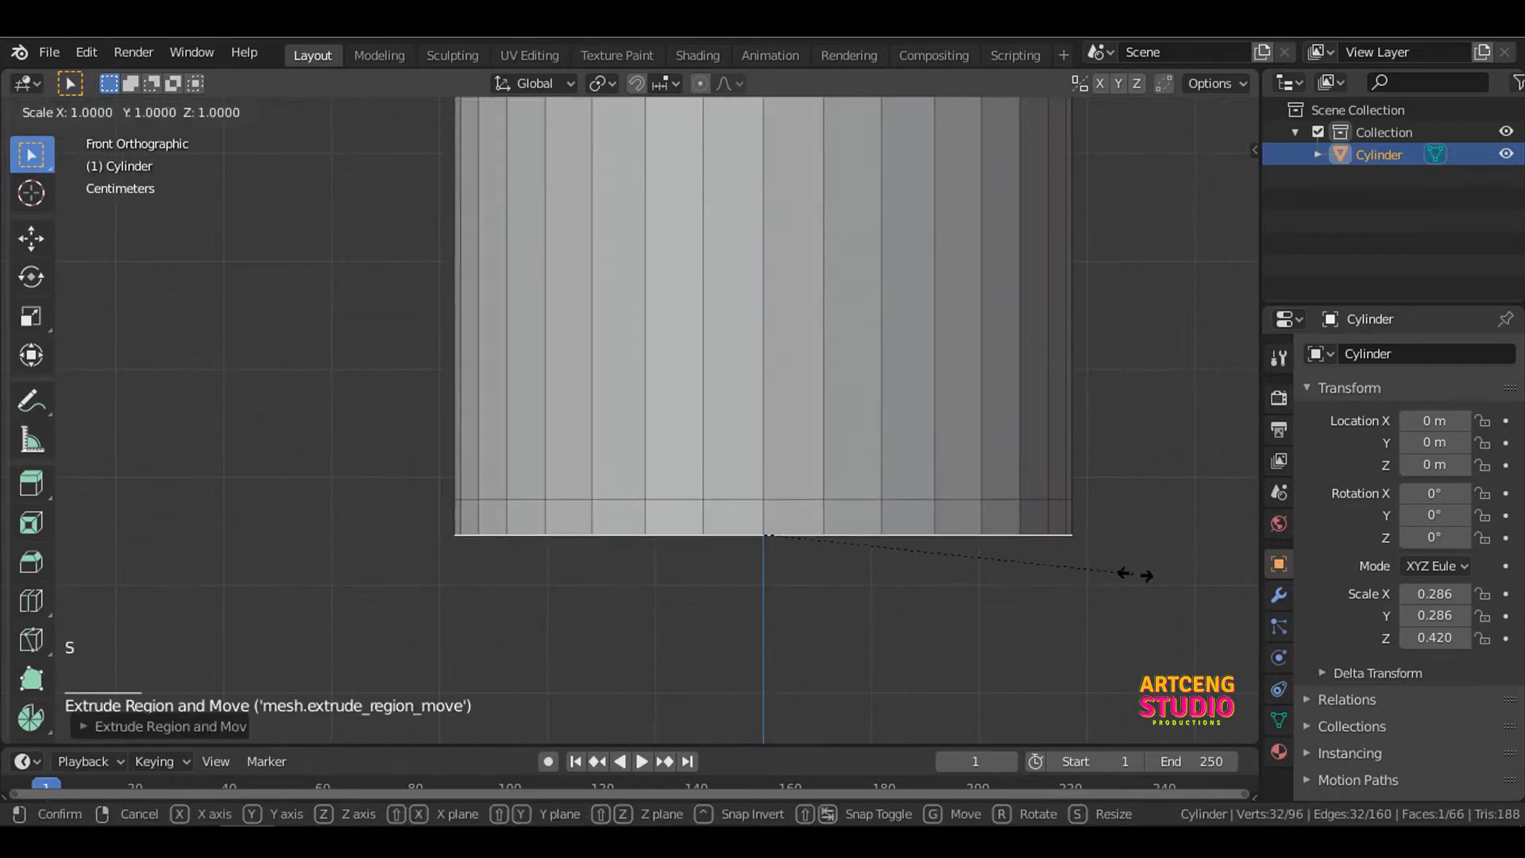
{"action": "left_click", "coordinate": [1092, 568]}
Step: Extrude the bottom face about 0.009 m downward, then extrude it in place and scale it slightly inward to form a thin rim
{"action": "key", "text": "e"}
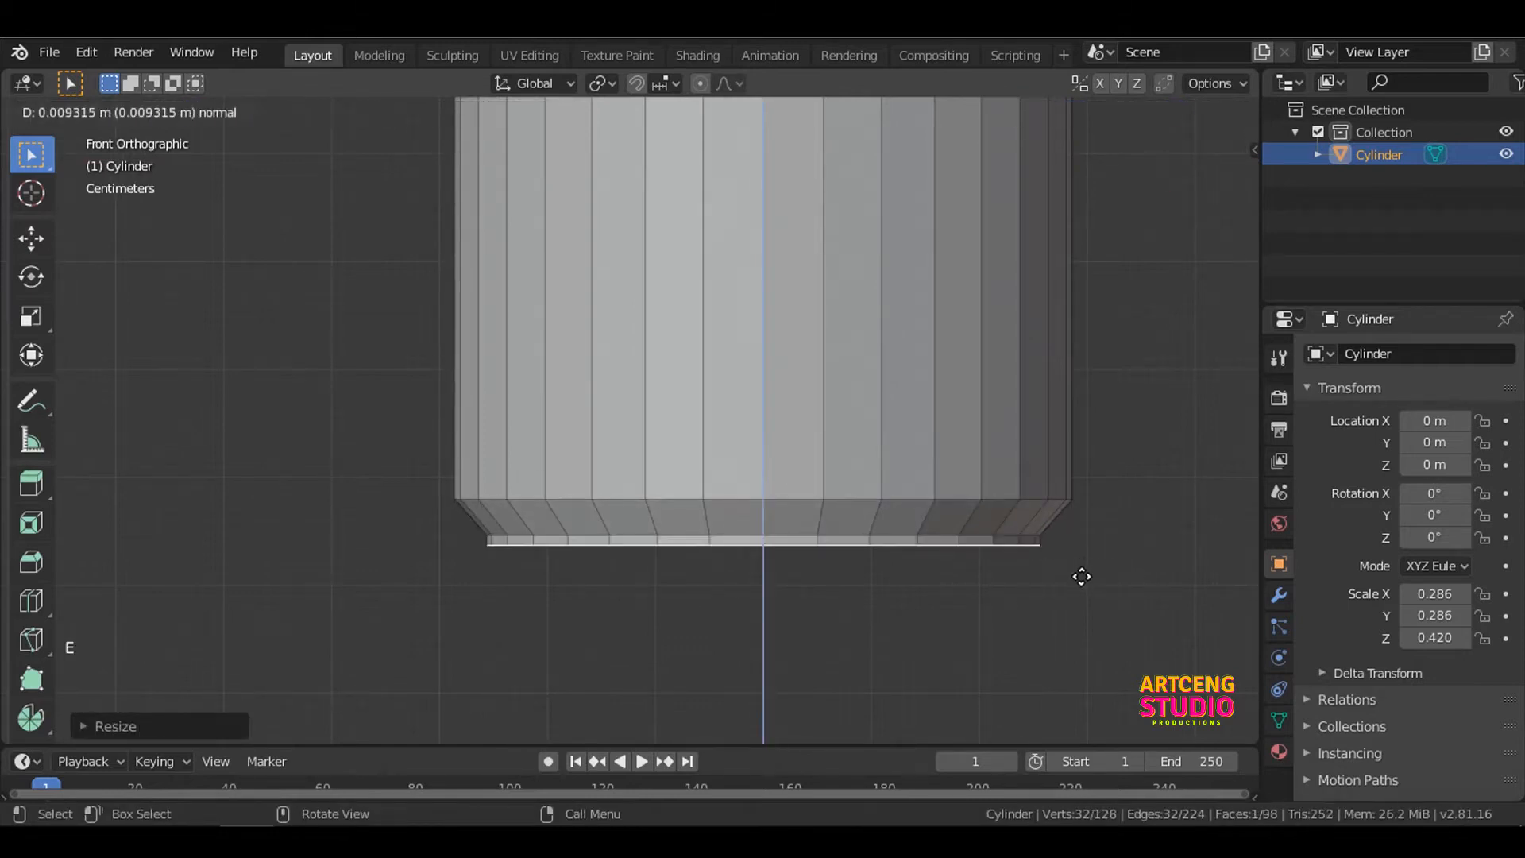
{"action": "left_click", "coordinate": [1082, 577]}
{"action": "key", "text": "e"}
{"action": "key", "text": "s"}
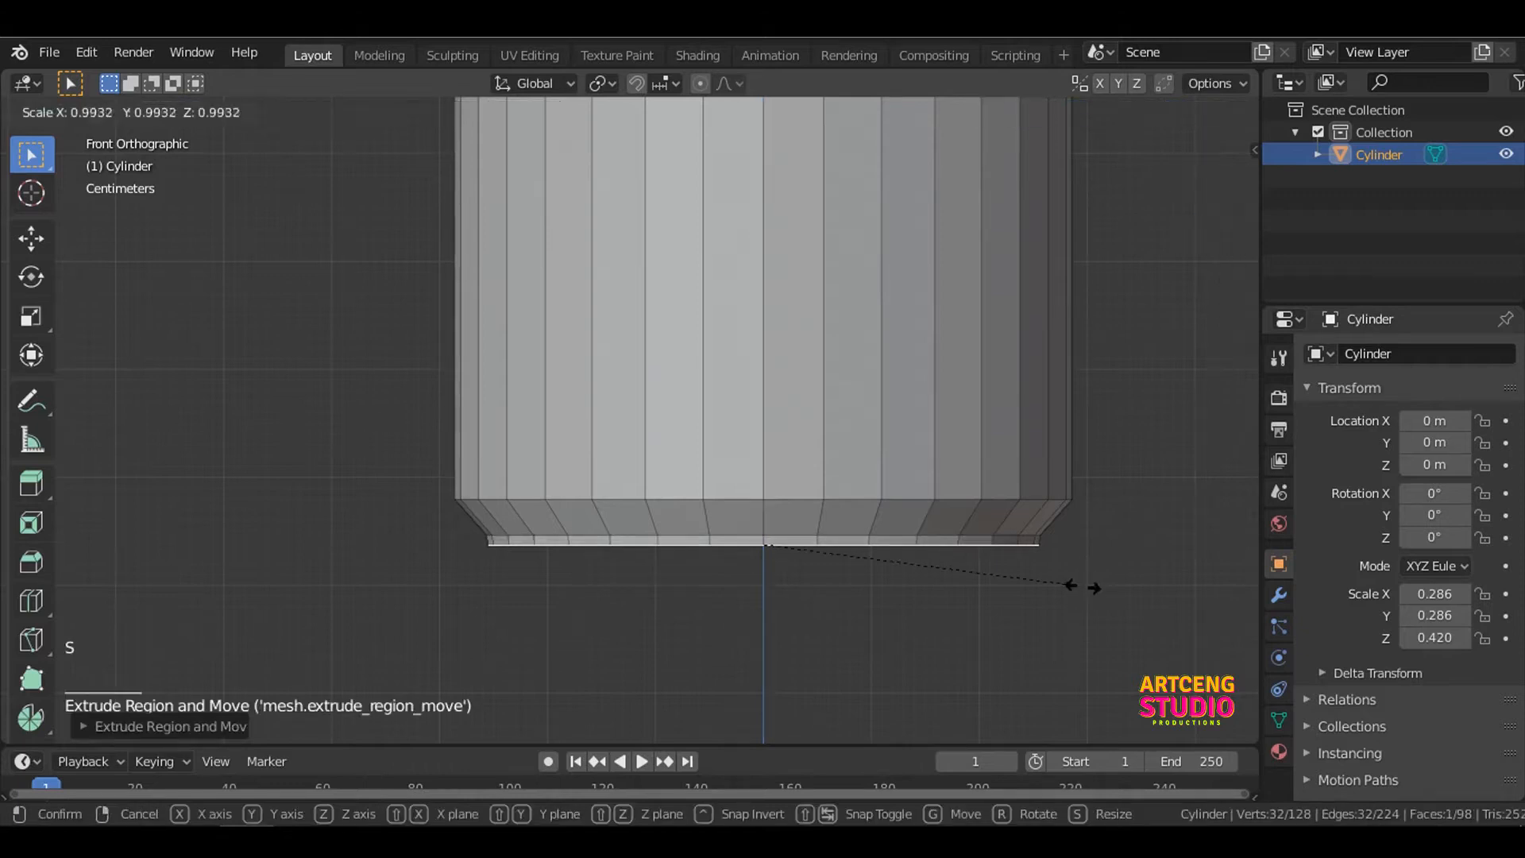
{"action": "left_click", "coordinate": [1071, 587]}
Step: In wireframe shading, extrude the bottom face about 0.03 m up into the body and scale it to about 0.77
{"action": "key", "text": "z"}
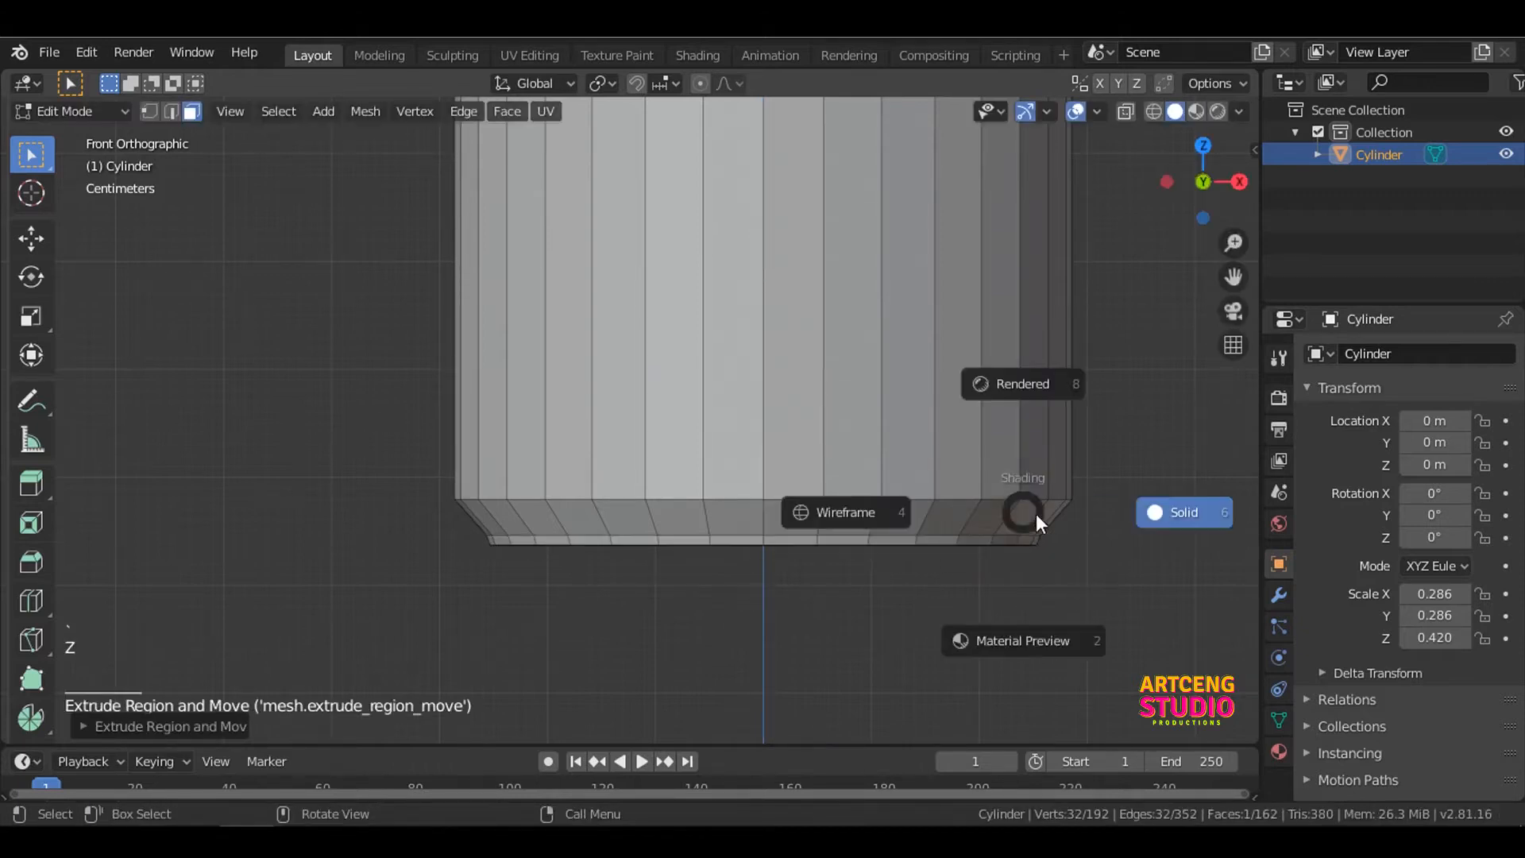
{"action": "left_click", "coordinate": [937, 521]}
{"action": "key", "text": "e"}
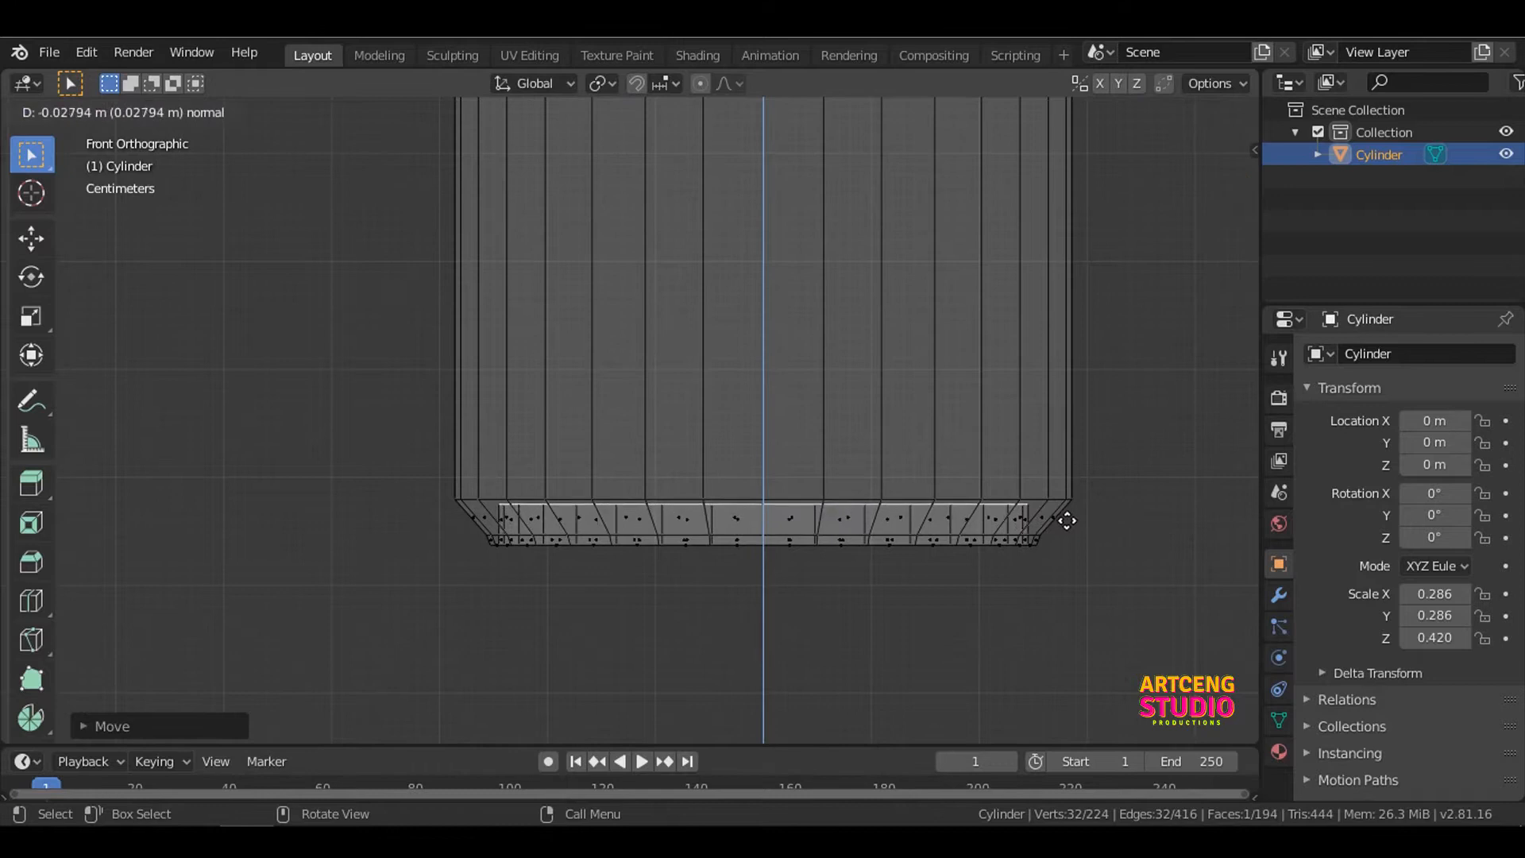
{"action": "left_click", "coordinate": [1065, 518]}
{"action": "key", "text": "s"}
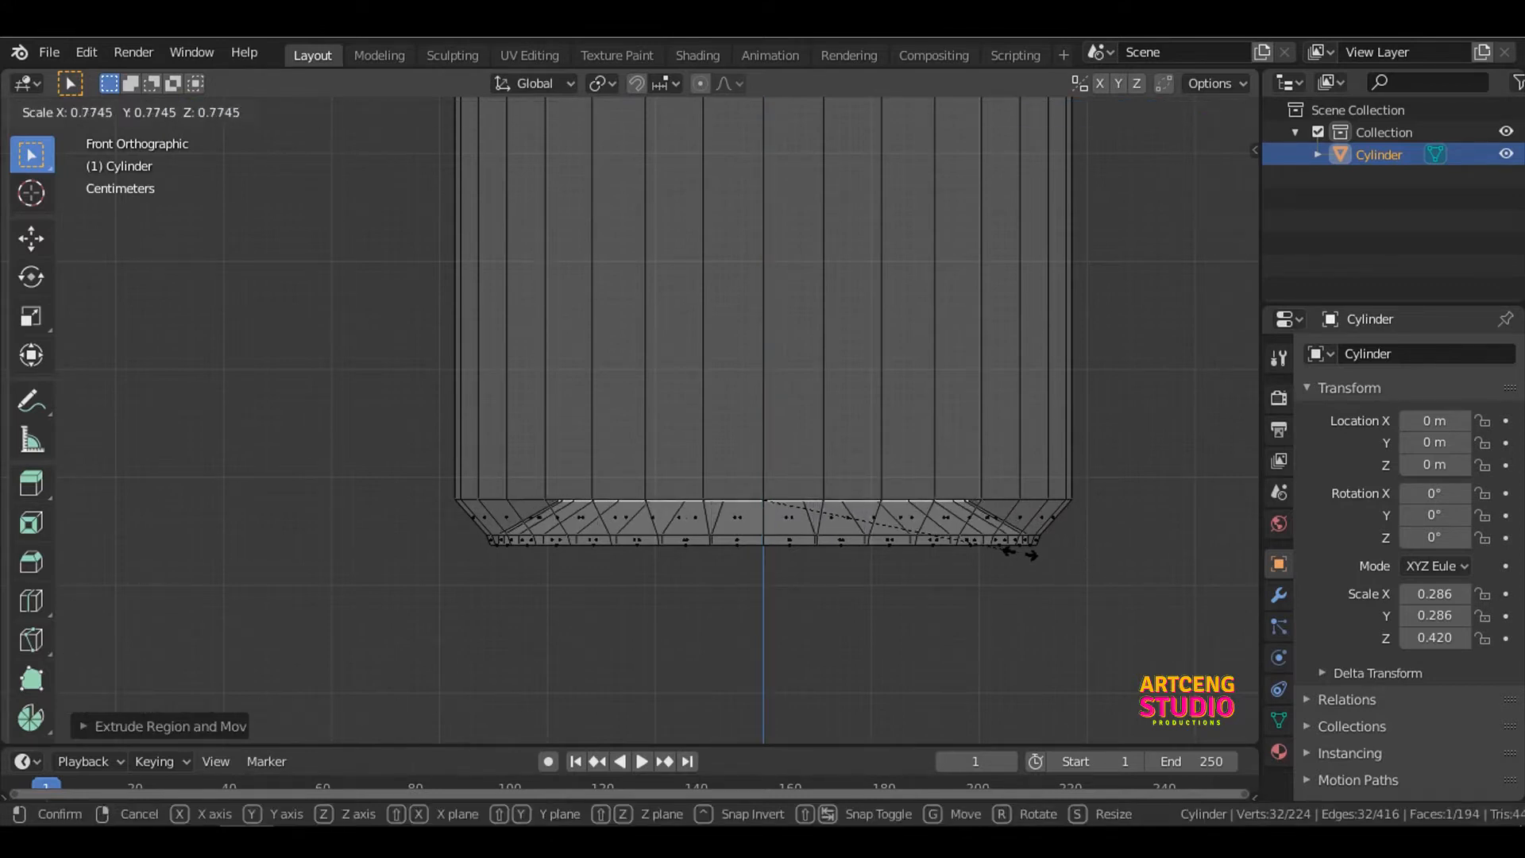
{"action": "left_click", "coordinate": [1017, 551]}
Step: Extrude the recessed bottom face in place and scale it down into a smaller central circle
{"action": "middle_click_drag", "start_coordinate": [991, 489], "coordinate": [964, 579]}
{"action": "key", "text": "e"}
{"action": "left_click", "coordinate": [963, 578]}
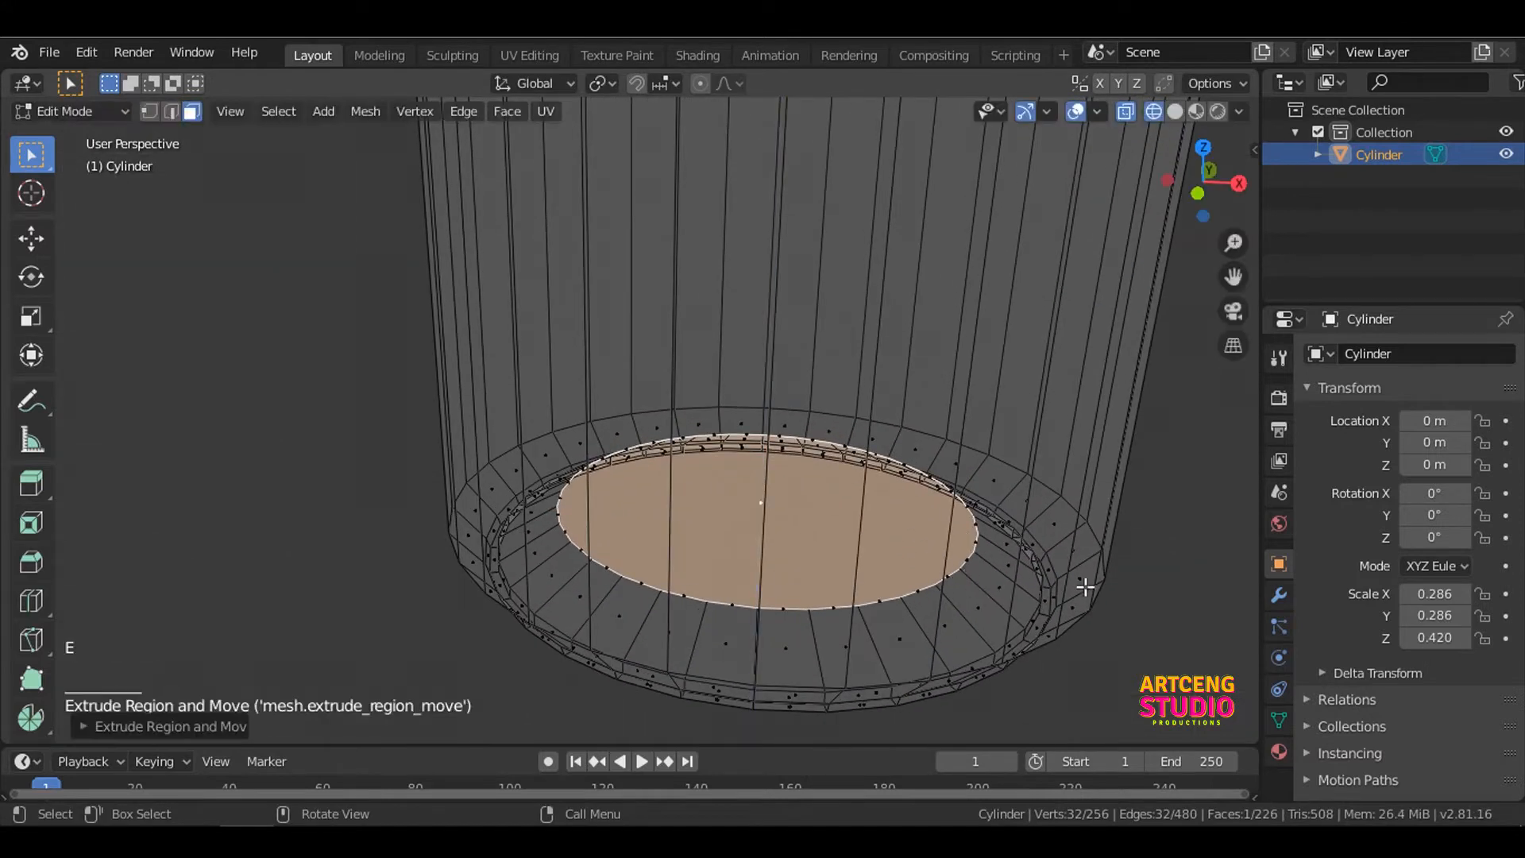
{"action": "key", "text": "s"}
{"action": "left_click", "coordinate": [965, 550]}
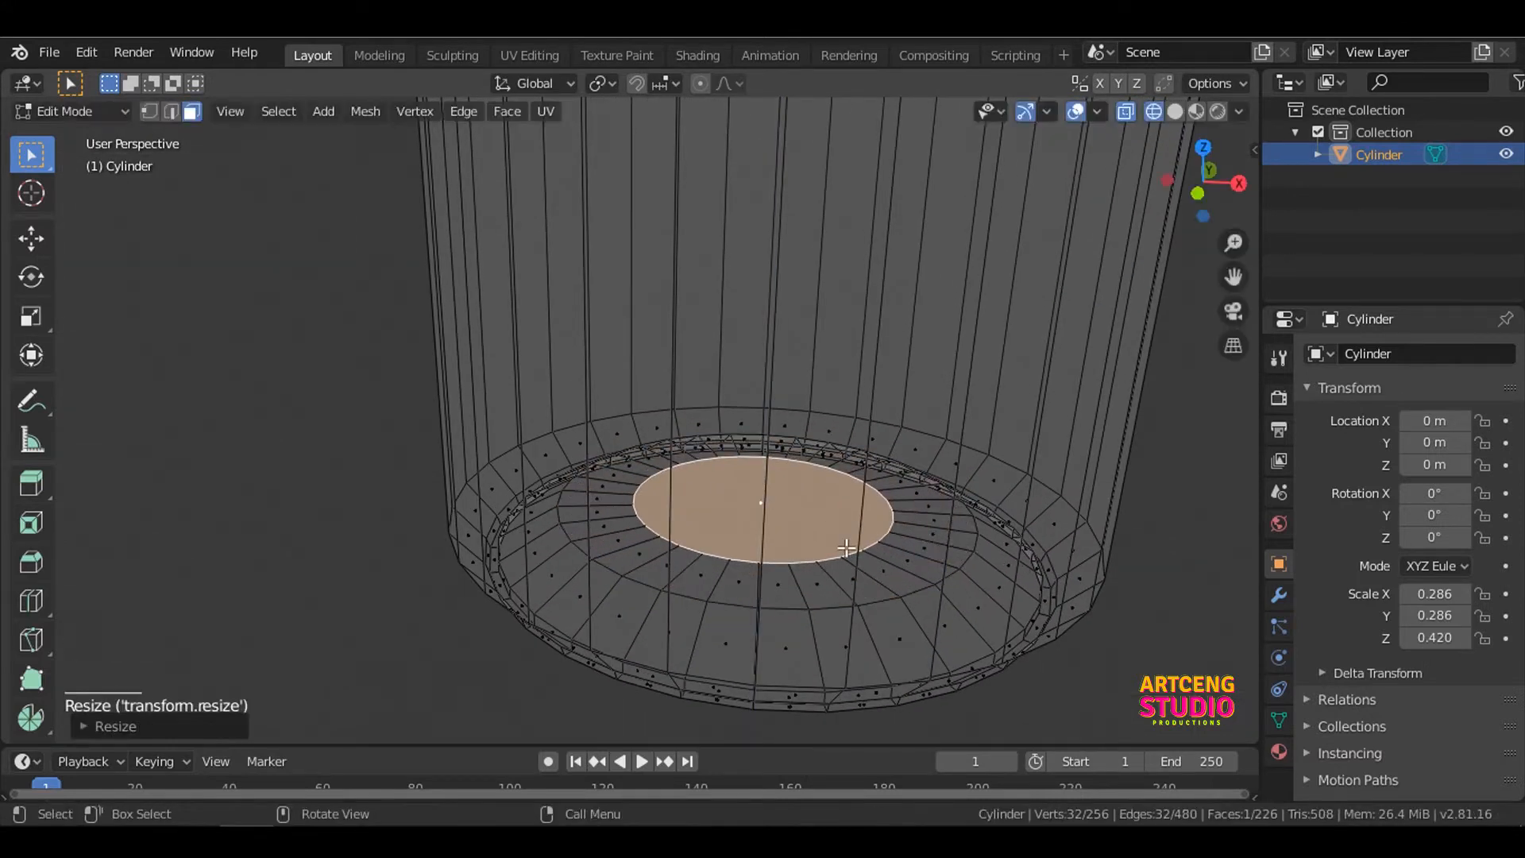
Step: Delete the small central bottom face and merge the vertices of its boundary loop at center
{"action": "key", "text": "x"}
{"action": "left_click", "coordinate": [846, 548]}
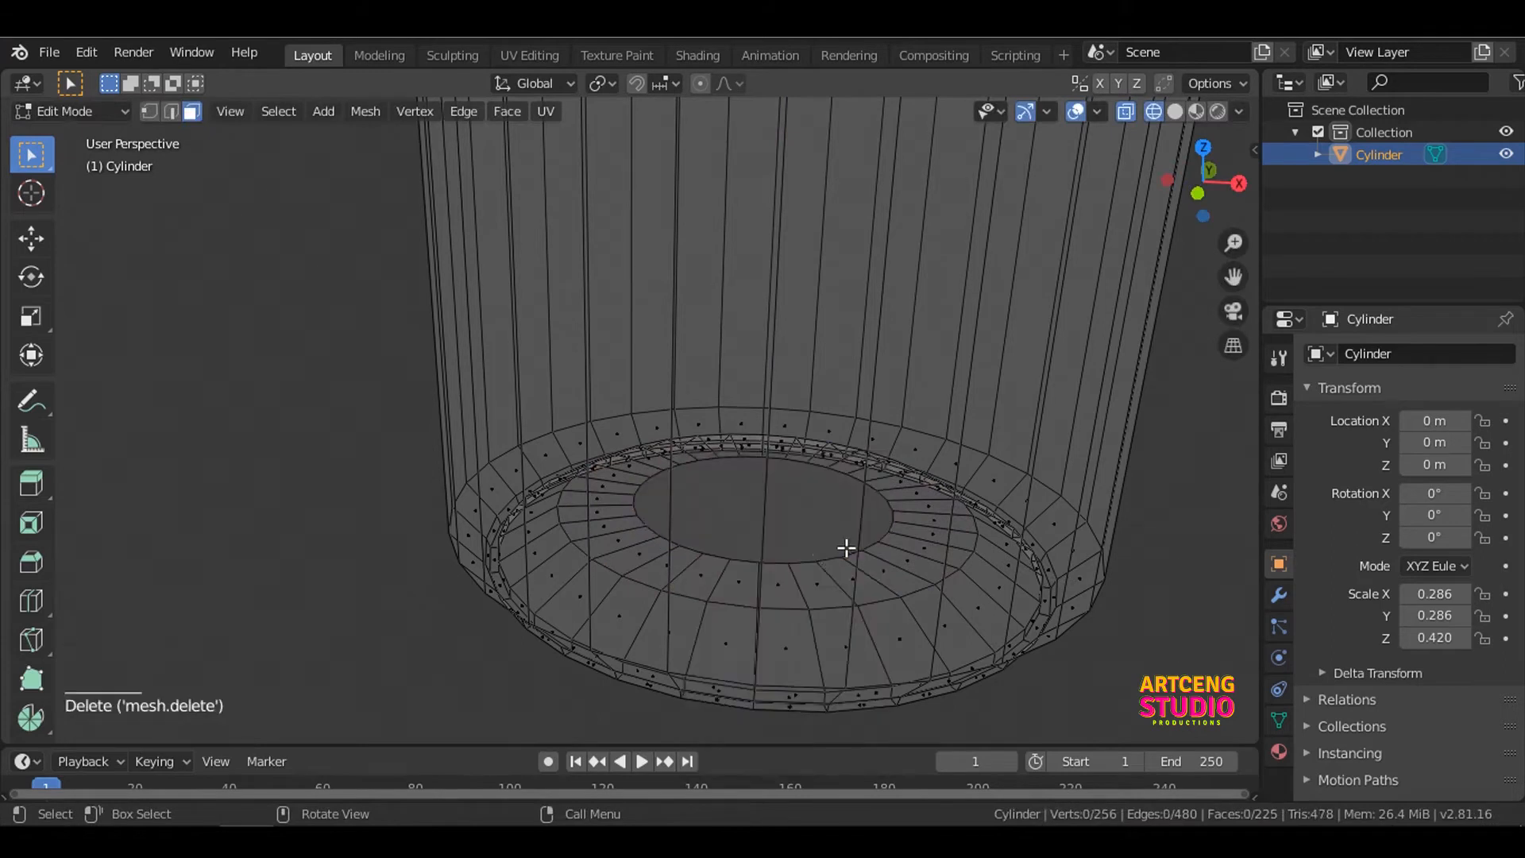
{"action": "key", "text": "2"}
{"action": "left_click", "coordinate": [782, 561]}
{"action": "left_click", "coordinate": [782, 561], "text": "alt"}
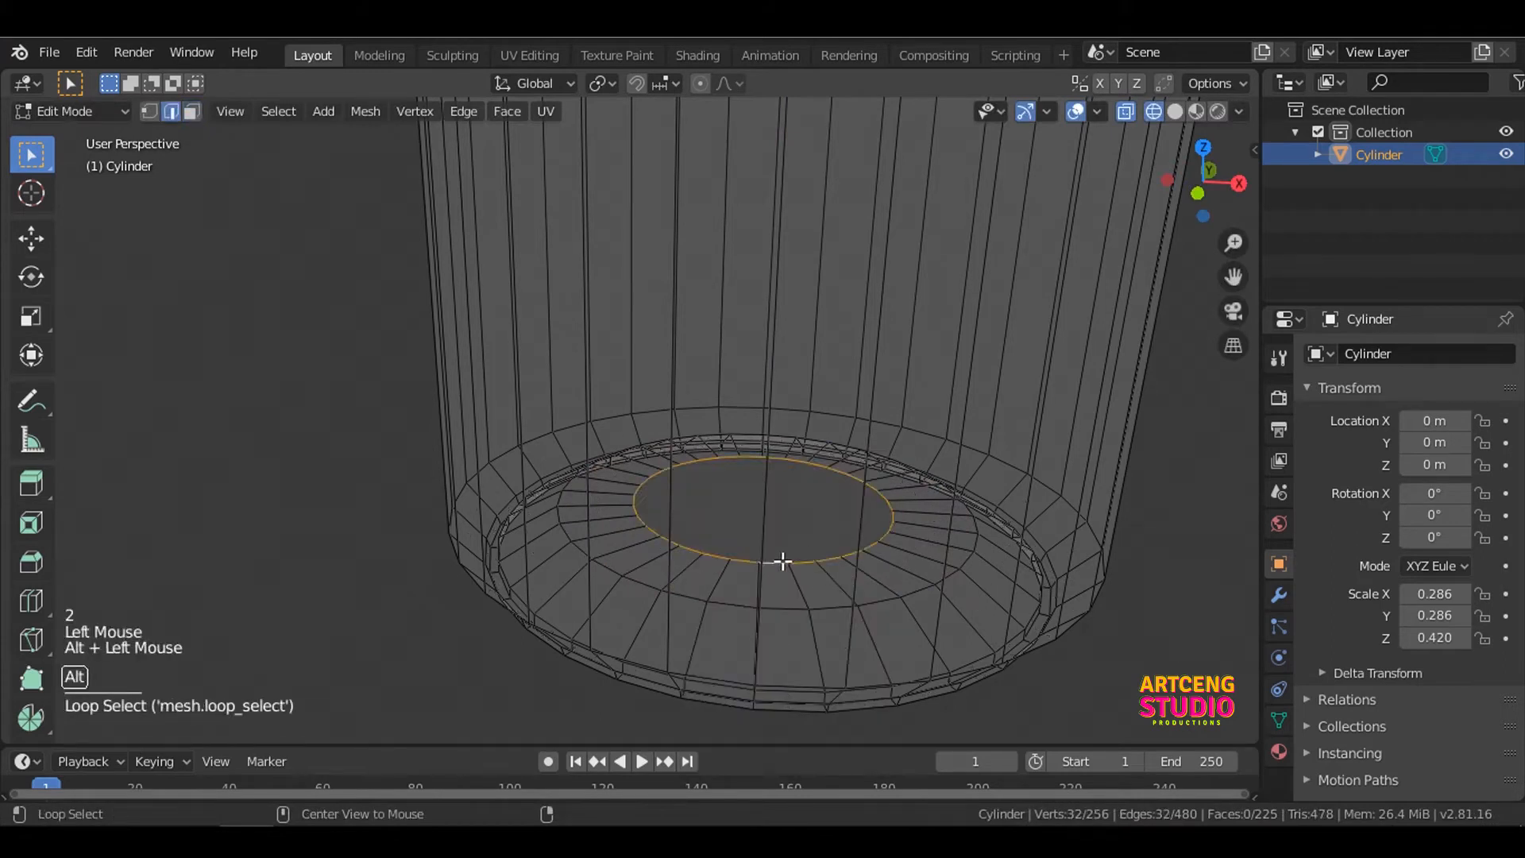
{"action": "key", "text": "1"}
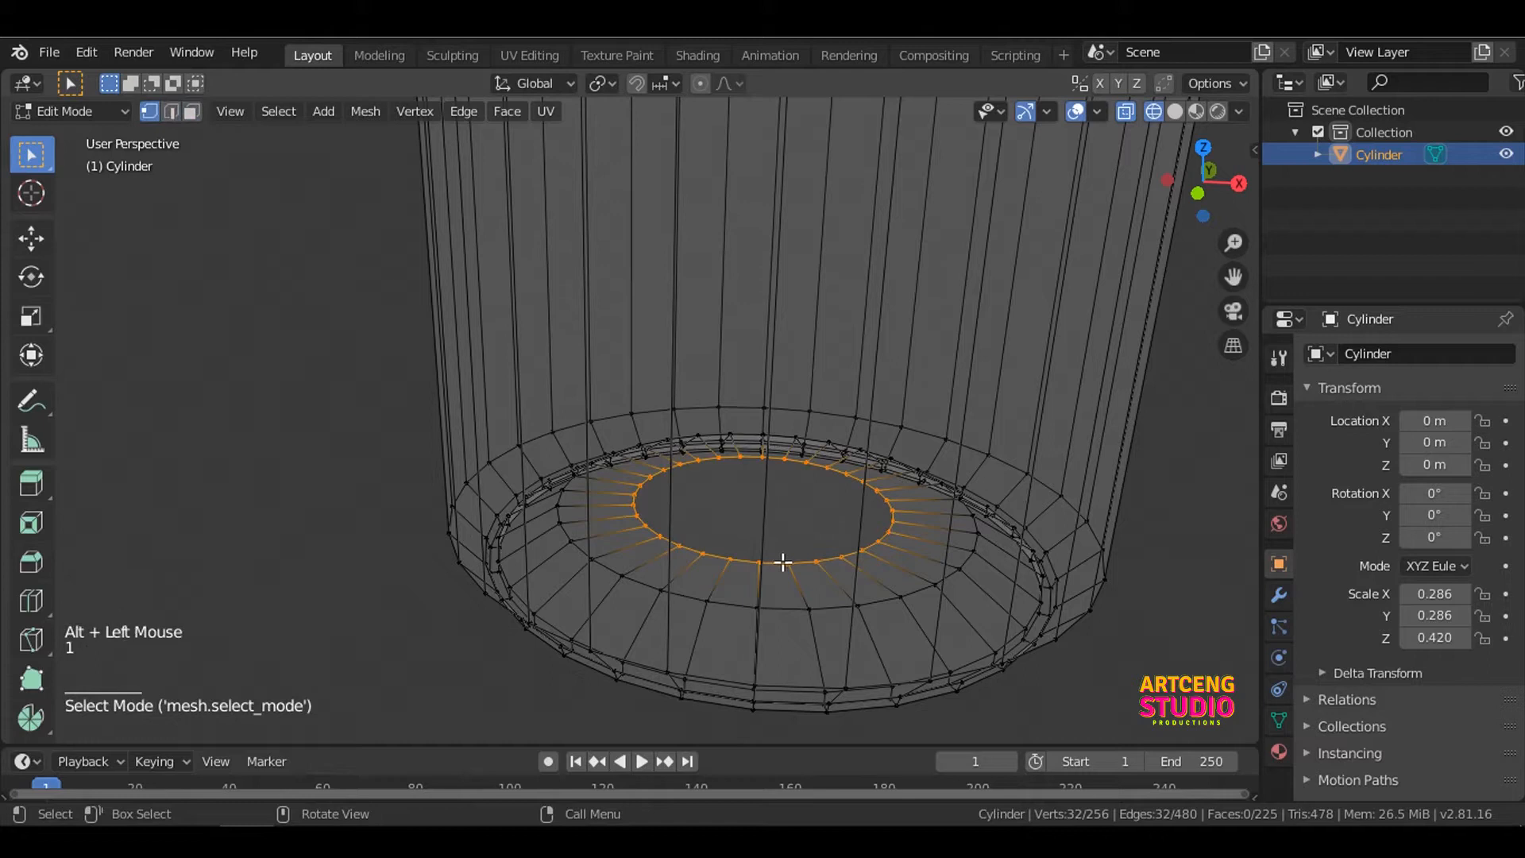
{"action": "key", "text": "alt+m"}
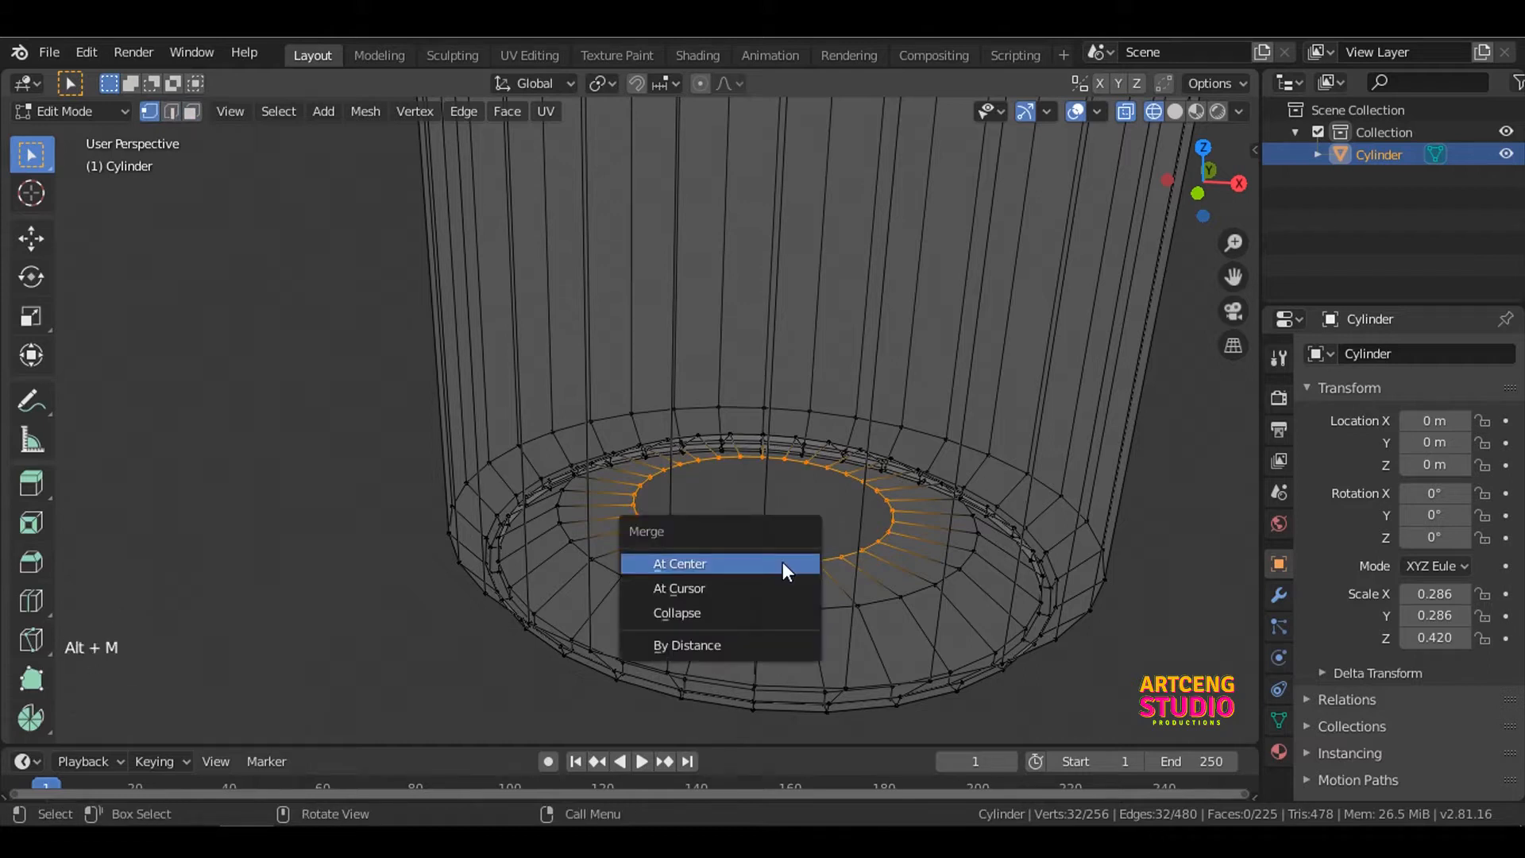
{"action": "left_click", "coordinate": [783, 561]}
Step: Move the vertex loop around the recessed bottom's merged center about 0.014 m down along Z to dome the base
{"action": "middle_click_drag", "start_coordinate": [807, 555], "coordinate": [847, 527]}
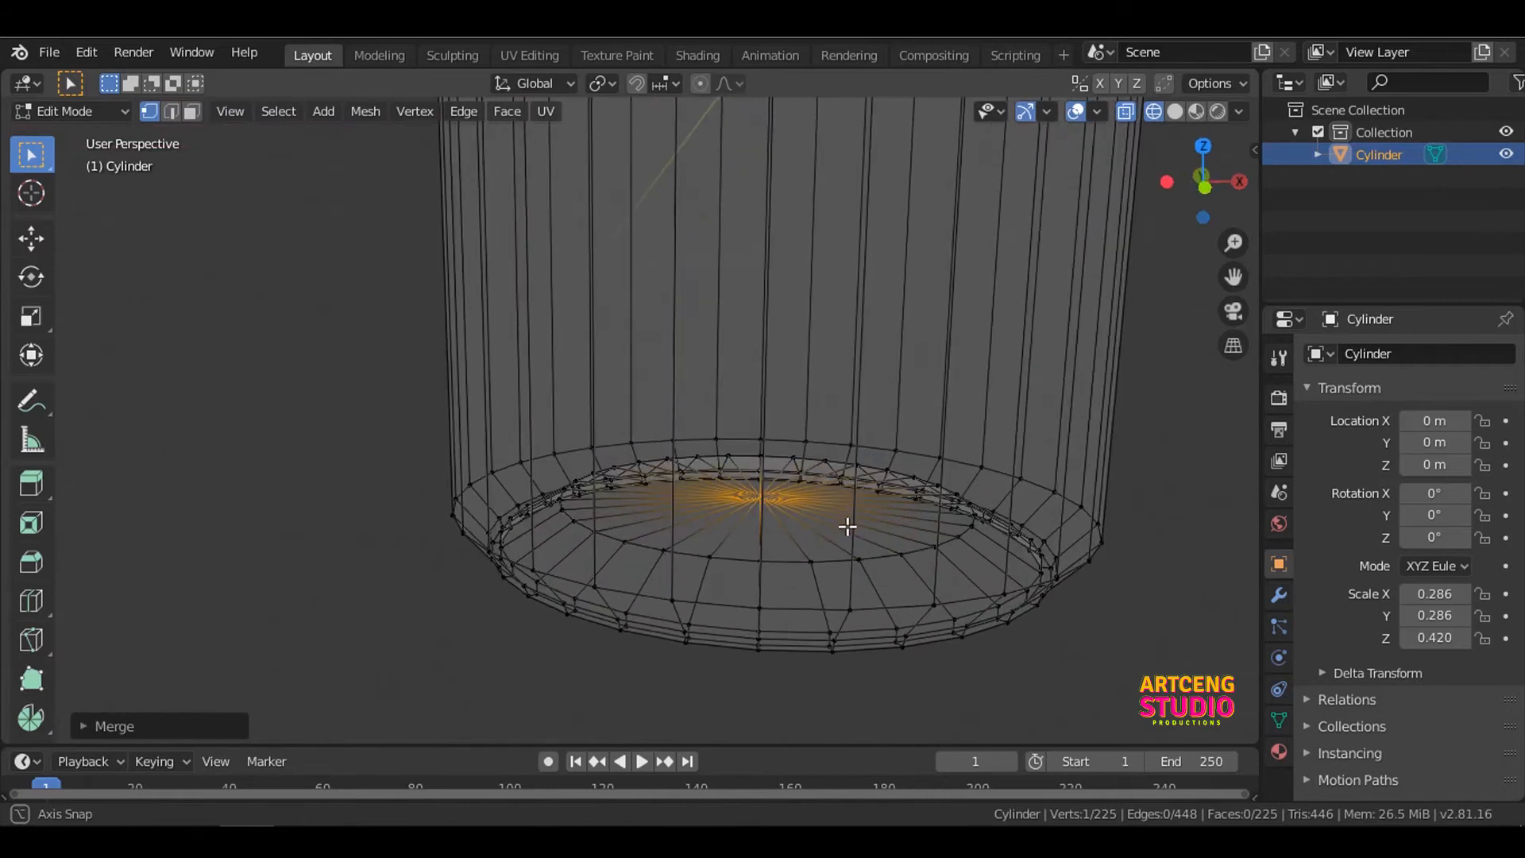
{"action": "left_click", "coordinate": [829, 561]}
{"action": "left_click", "coordinate": [832, 561], "text": "alt"}
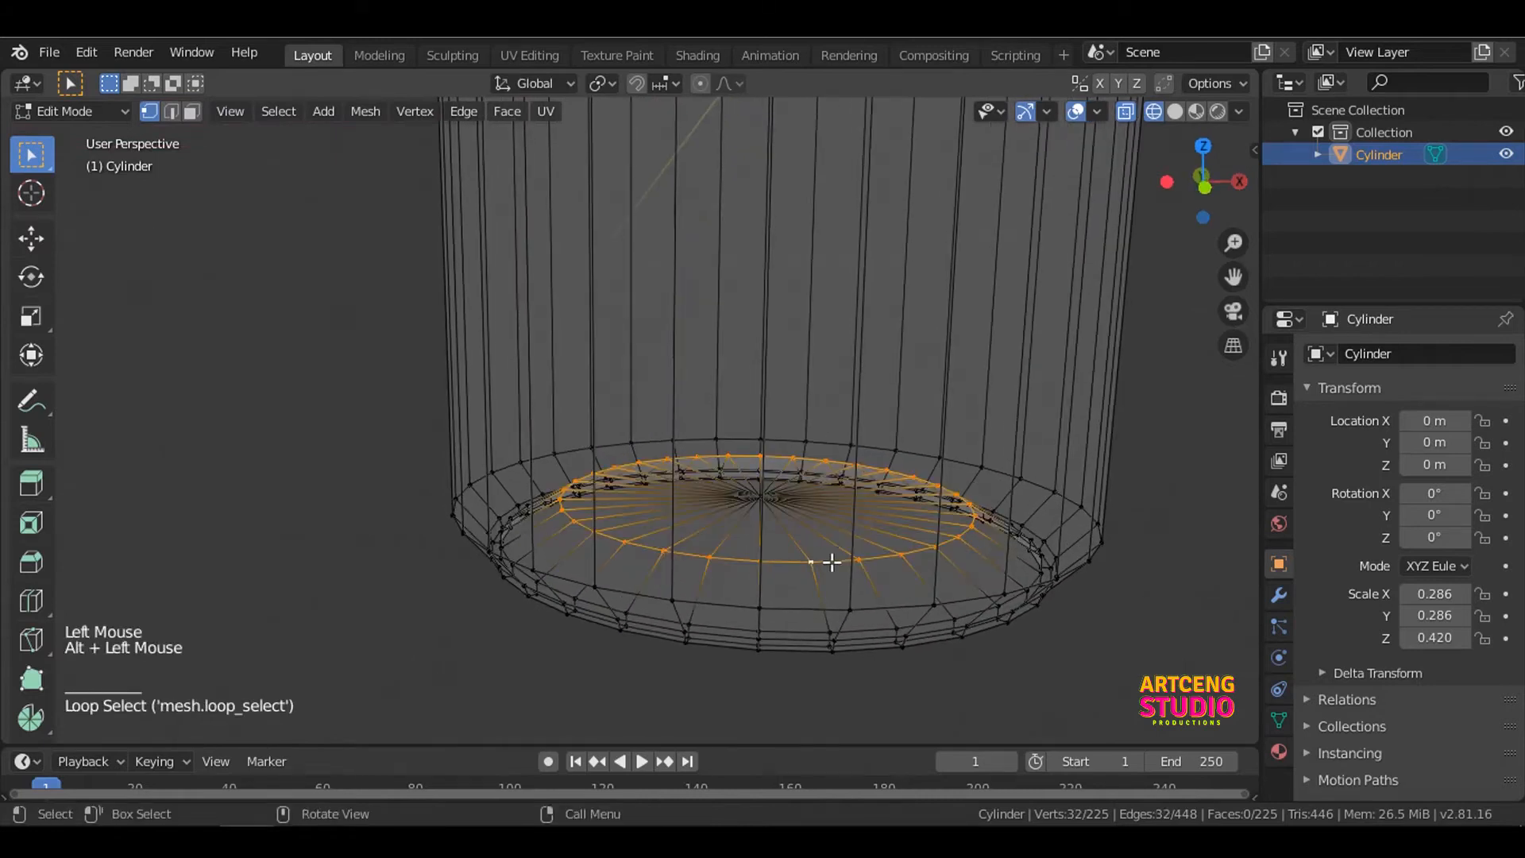
{"action": "key", "text": "grave"}
{"action": "left_click", "coordinate": [747, 495]}
{"action": "key", "text": "g"}
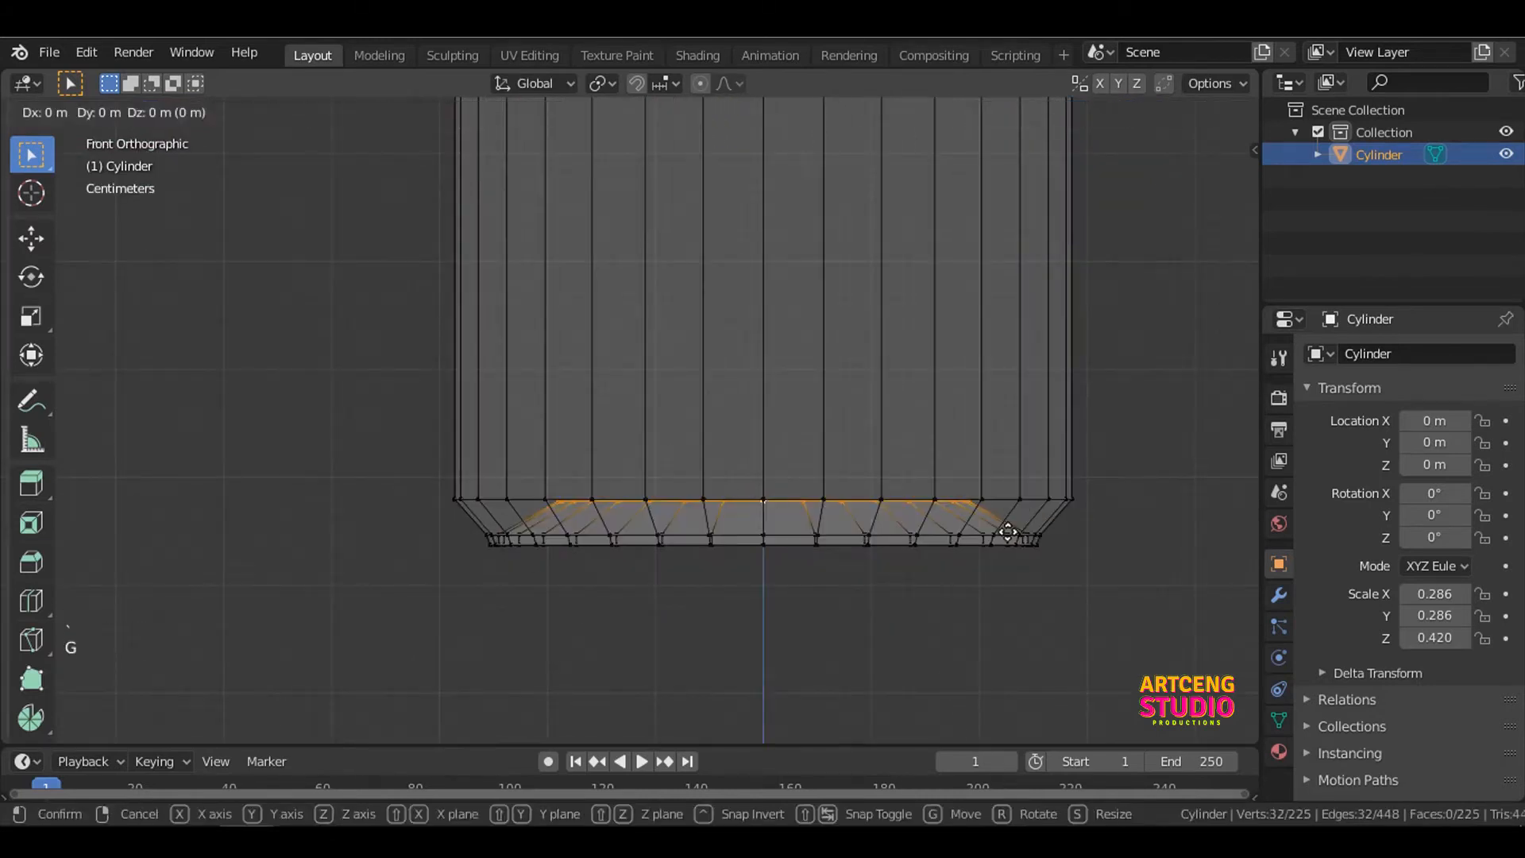
{"action": "key", "text": "z"}
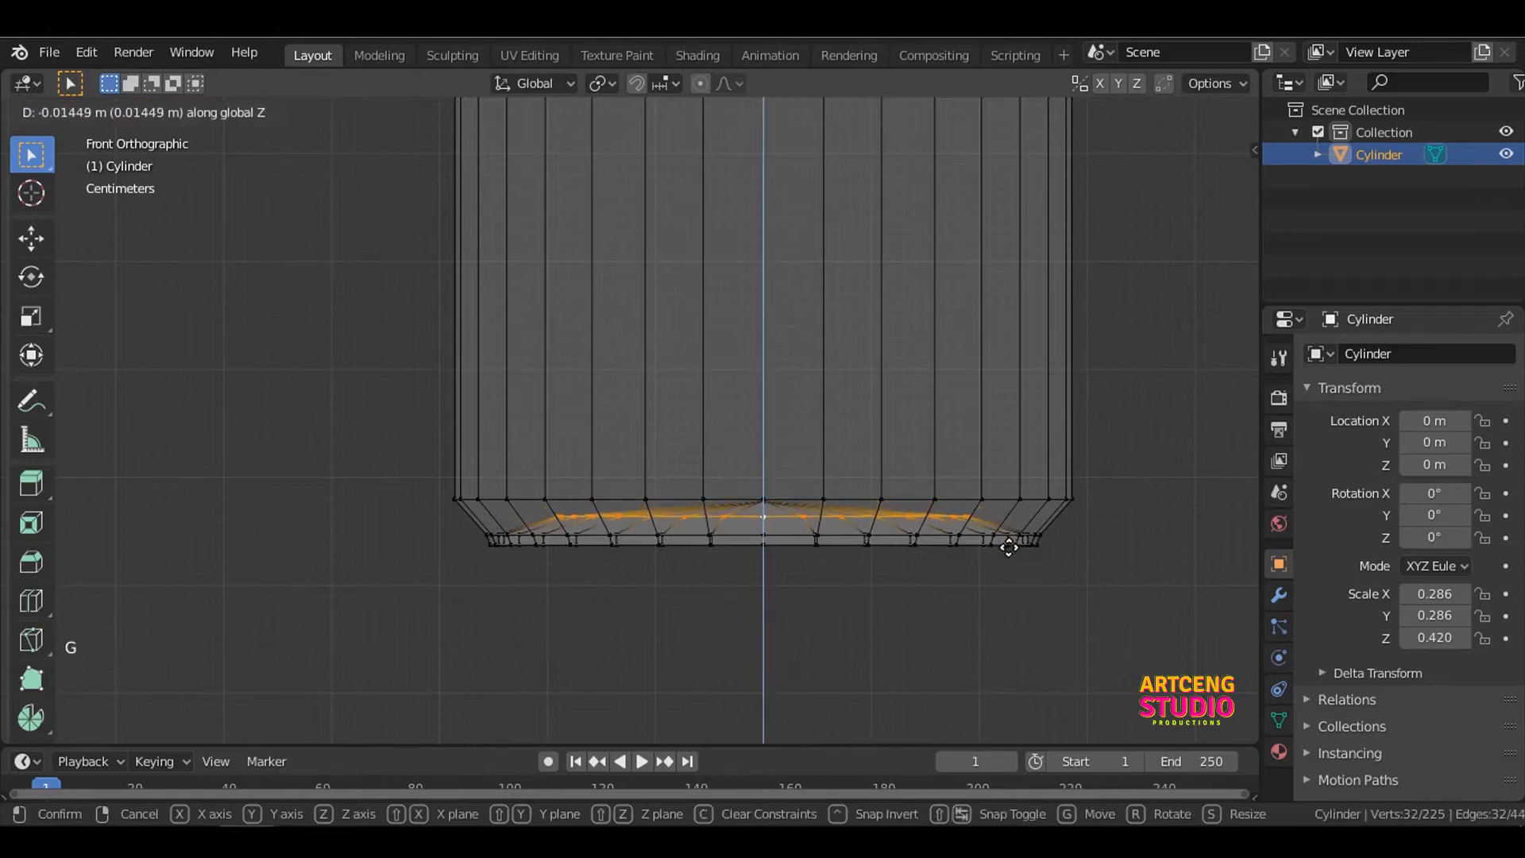
{"action": "left_click", "coordinate": [1009, 547]}
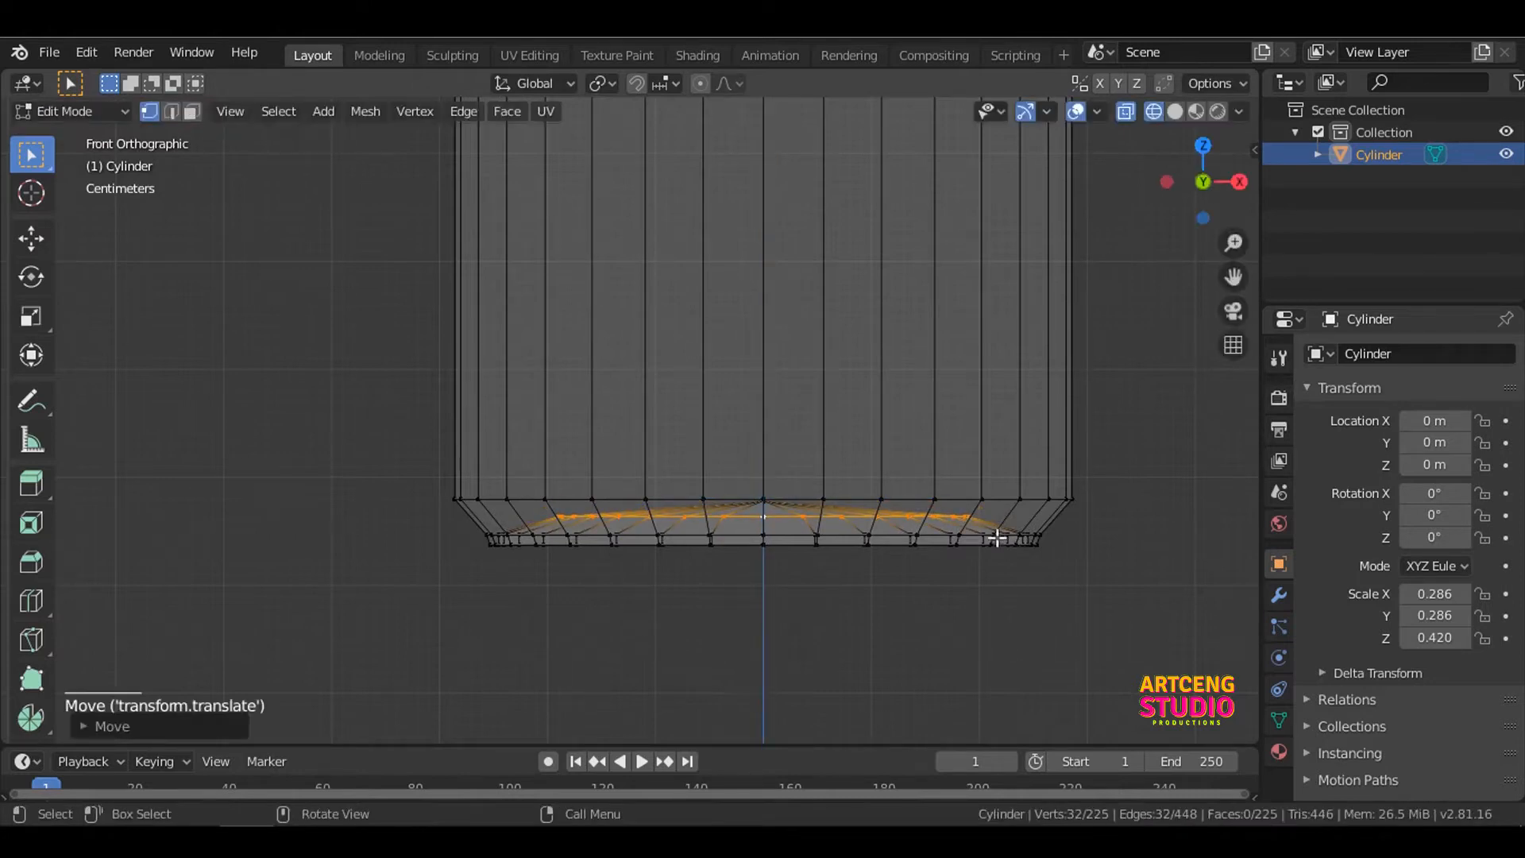
Step: Return to Object Mode with solid shading and inspect the can from its base up to its top
{"action": "mouse_move", "coordinate": [1009, 547]}
{"action": "middle_mouse_down"}
{"action": "mouse_move", "coordinate": [970, 446]}
{"action": "mouse_move", "coordinate": [967, 561]}
{"action": "mouse_move", "coordinate": [941, 441]}
{"action": "middle_mouse_up"}
{"action": "scroll", "coordinate": [966, 463], "scroll_direction": "down", "scroll_amount": 3}
{"action": "key", "text": "Tab"}
{"action": "key", "text": "z"}
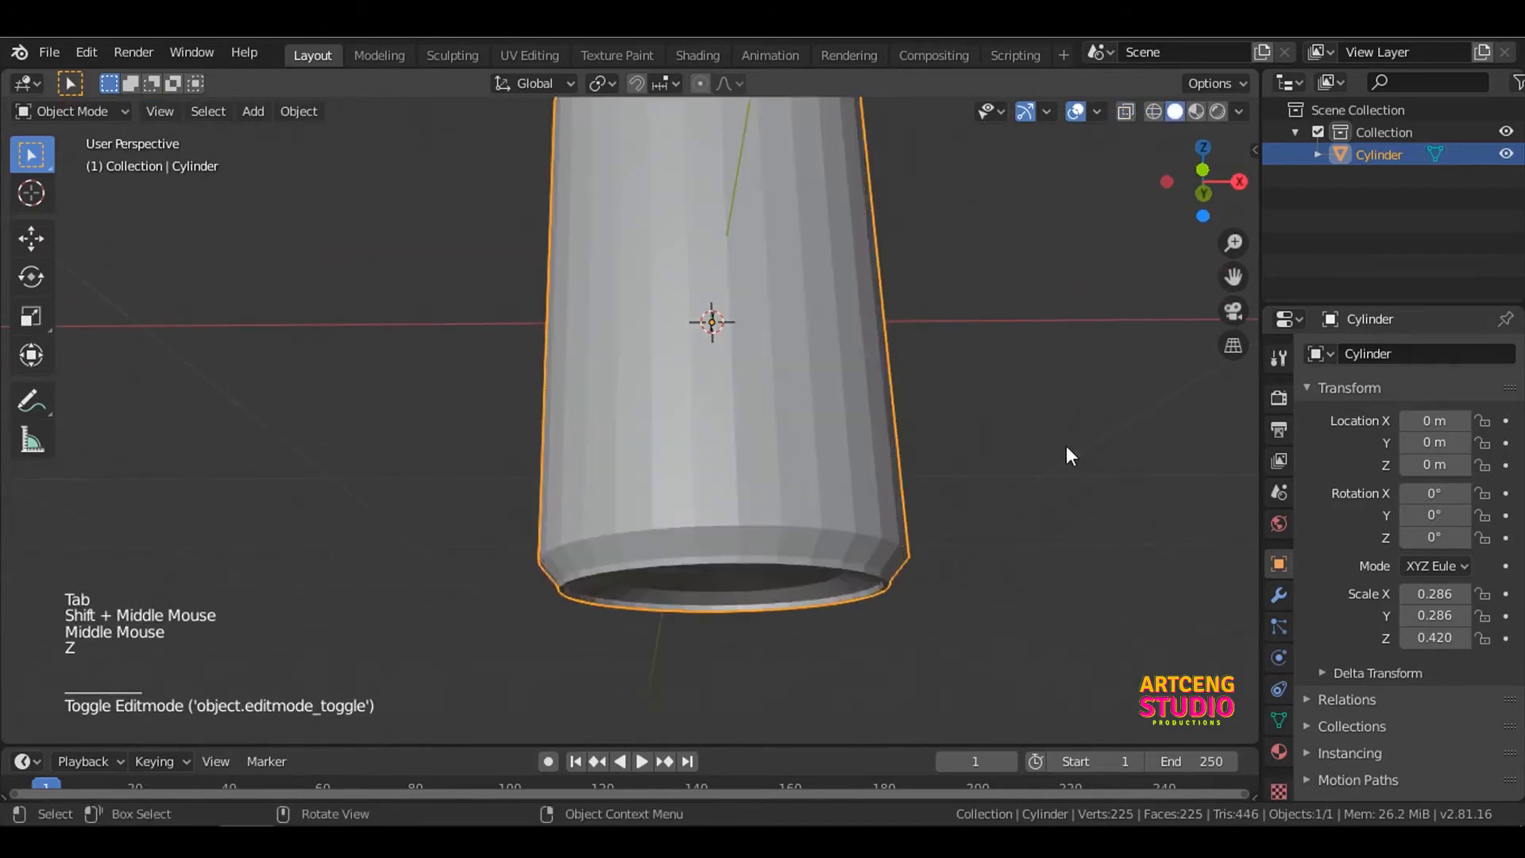
{"action": "mouse_move", "coordinate": [1066, 446]}
{"action": "middle_mouse_down"}
{"action": "mouse_move", "coordinate": [935, 393]}
{"action": "mouse_move", "coordinate": [972, 370]}
{"action": "mouse_move", "coordinate": [967, 497]}
{"action": "mouse_move", "coordinate": [915, 417]}
{"action": "mouse_move", "coordinate": [902, 567]}
{"action": "middle_mouse_up"}
{"action": "scroll", "coordinate": [915, 417], "scroll_direction": "down", "scroll_amount": 2}
{"action": "scroll", "coordinate": [903, 567], "scroll_direction": "up", "scroll_amount": 3}
{"action": "middle_click_drag", "start_coordinate": [783, 392], "coordinate": [764, 457], "text": "shift"}
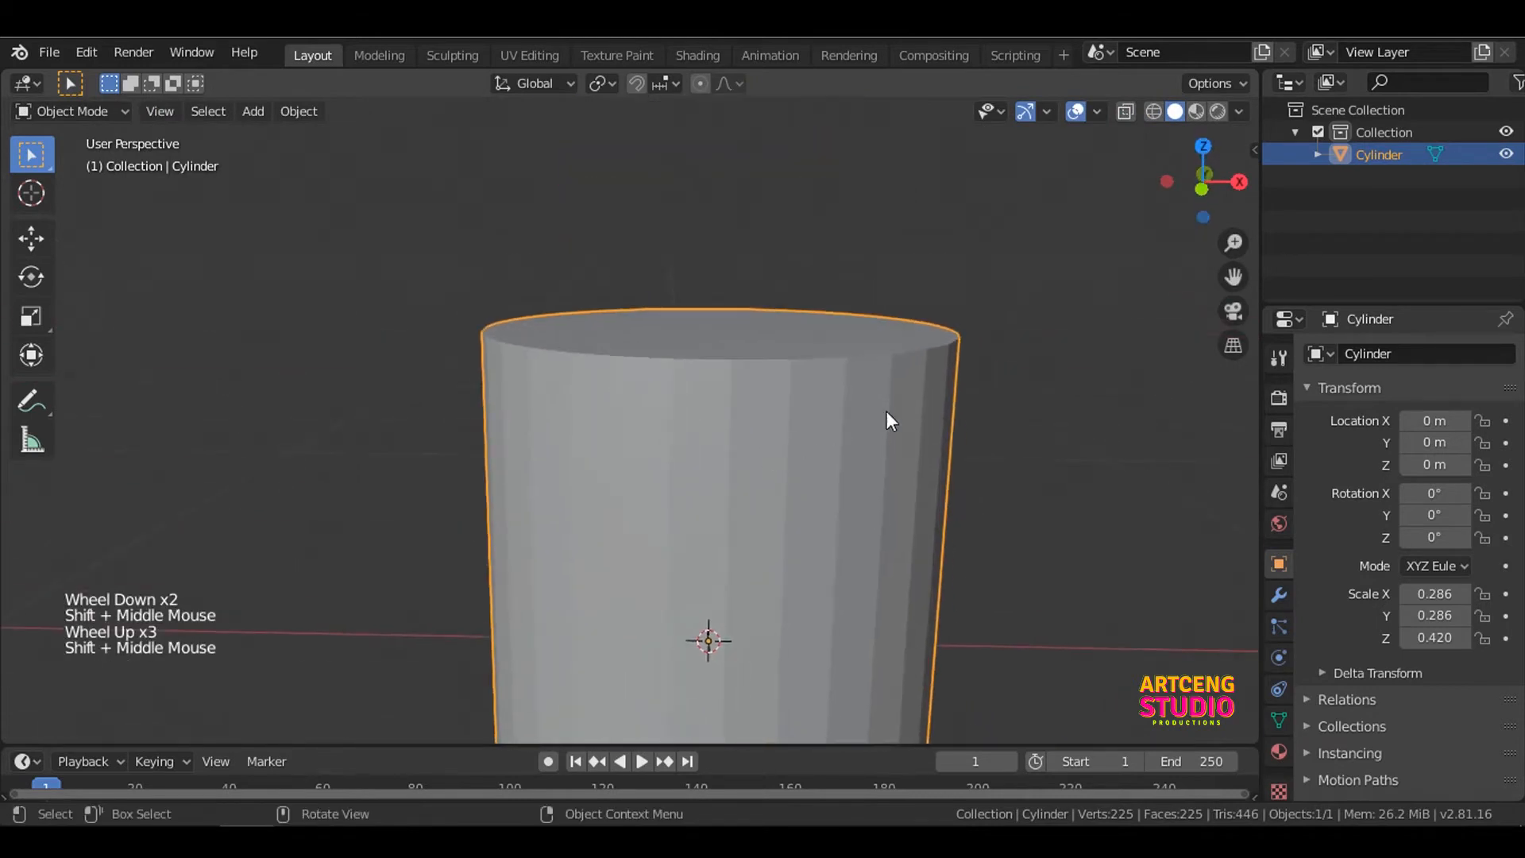
Step: In Edit Mode, extrude the cylinder's top face upward in front view
{"action": "key", "text": "grave"}
{"action": "left_click", "coordinate": [779, 350]}
{"action": "scroll", "coordinate": [778, 354], "scroll_direction": "down", "scroll_amount": 4}
{"action": "key", "text": "Tab"}
{"action": "scroll", "coordinate": [777, 376], "scroll_direction": "up", "scroll_amount": 3}
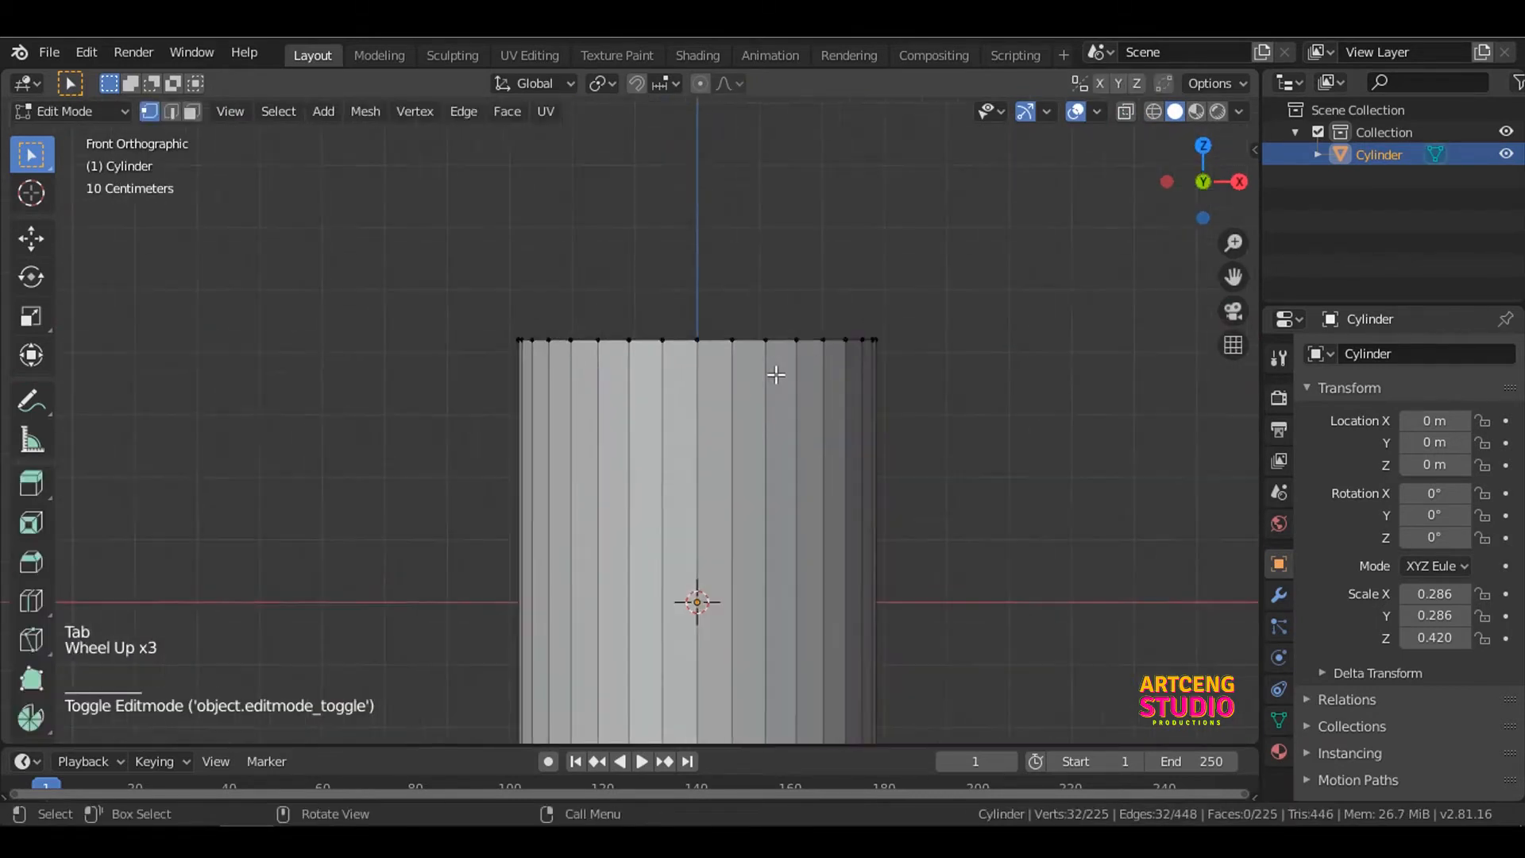
{"action": "middle_click_drag", "start_coordinate": [778, 376], "coordinate": [757, 496], "text": "shift"}
{"action": "scroll", "coordinate": [742, 453], "scroll_direction": "up", "scroll_amount": 2}
{"action": "key", "text": "3"}
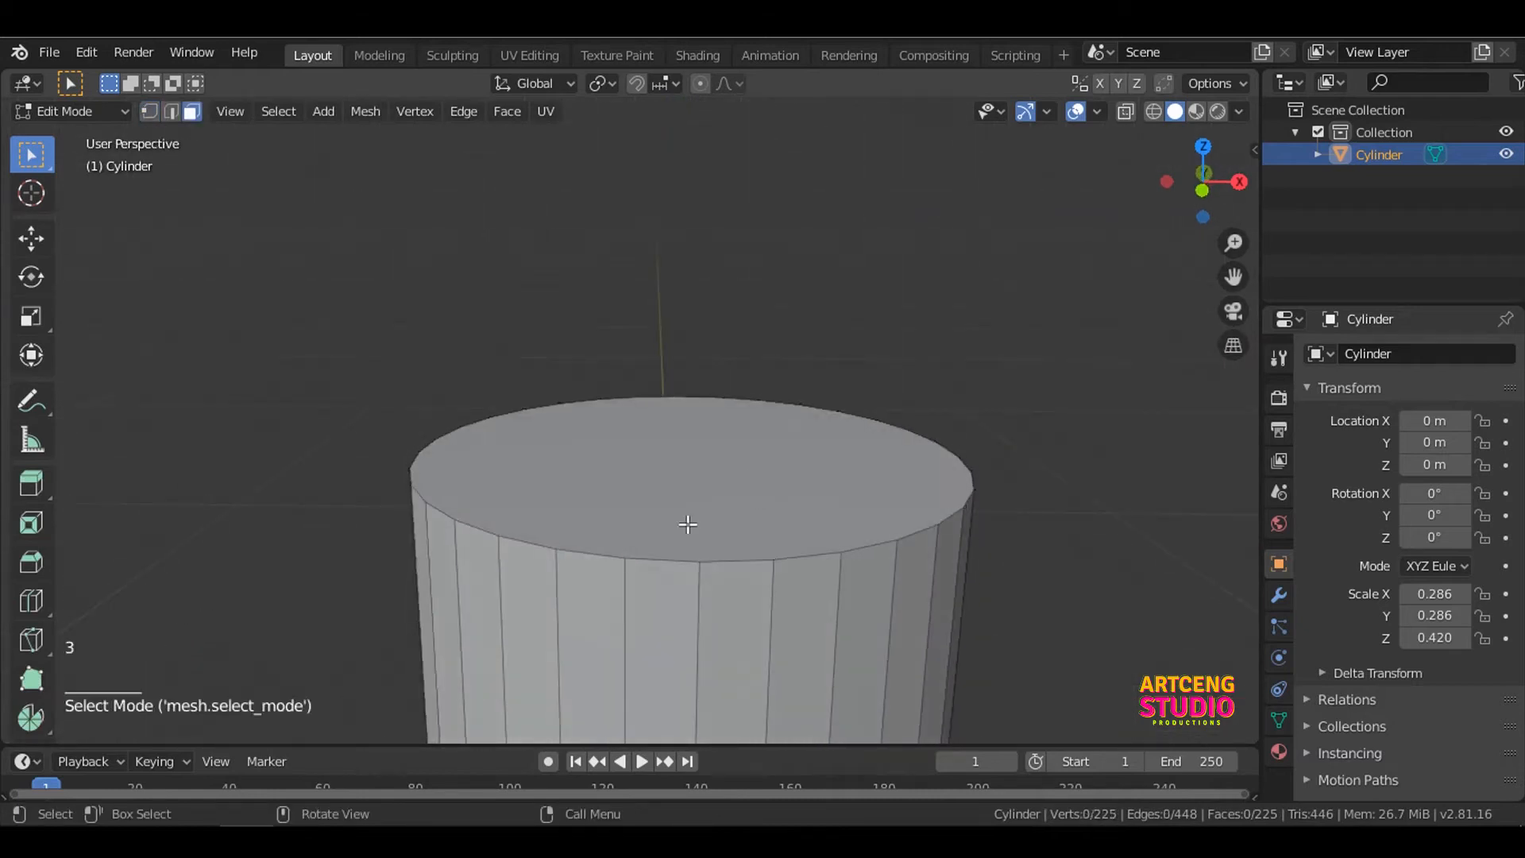
{"action": "left_click", "coordinate": [822, 497]}
{"action": "key", "text": "grave"}
{"action": "left_click", "coordinate": [748, 433]}
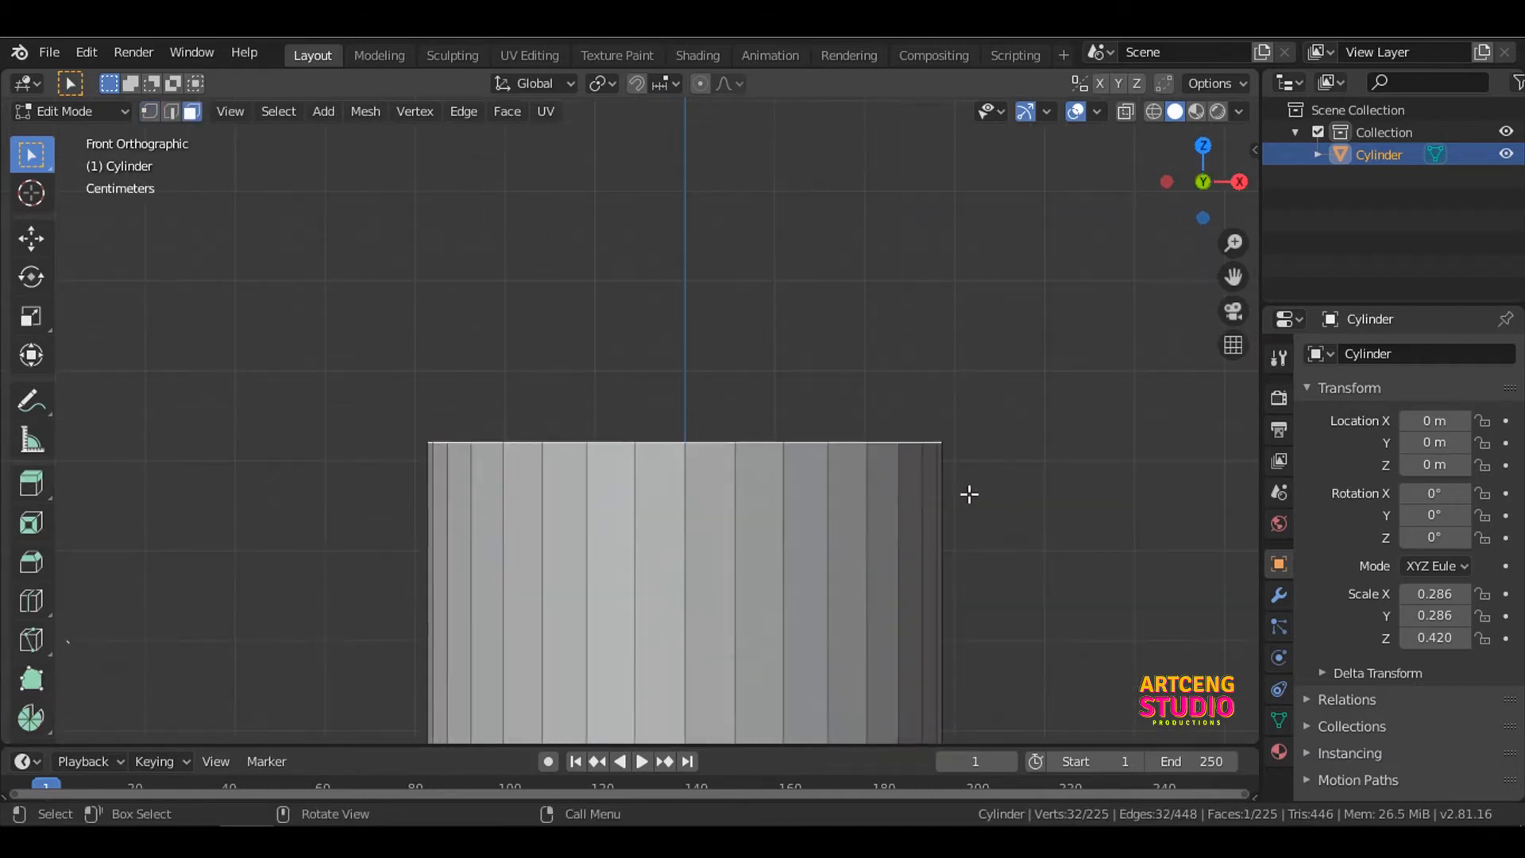
{"action": "key", "text": "e"}
{"action": "left_click", "coordinate": [1003, 426]}
Step: Scale the extruded top face inward to form the can's tapered shoulder
{"action": "scroll", "coordinate": [982, 424], "scroll_direction": "down", "scroll_amount": 5}
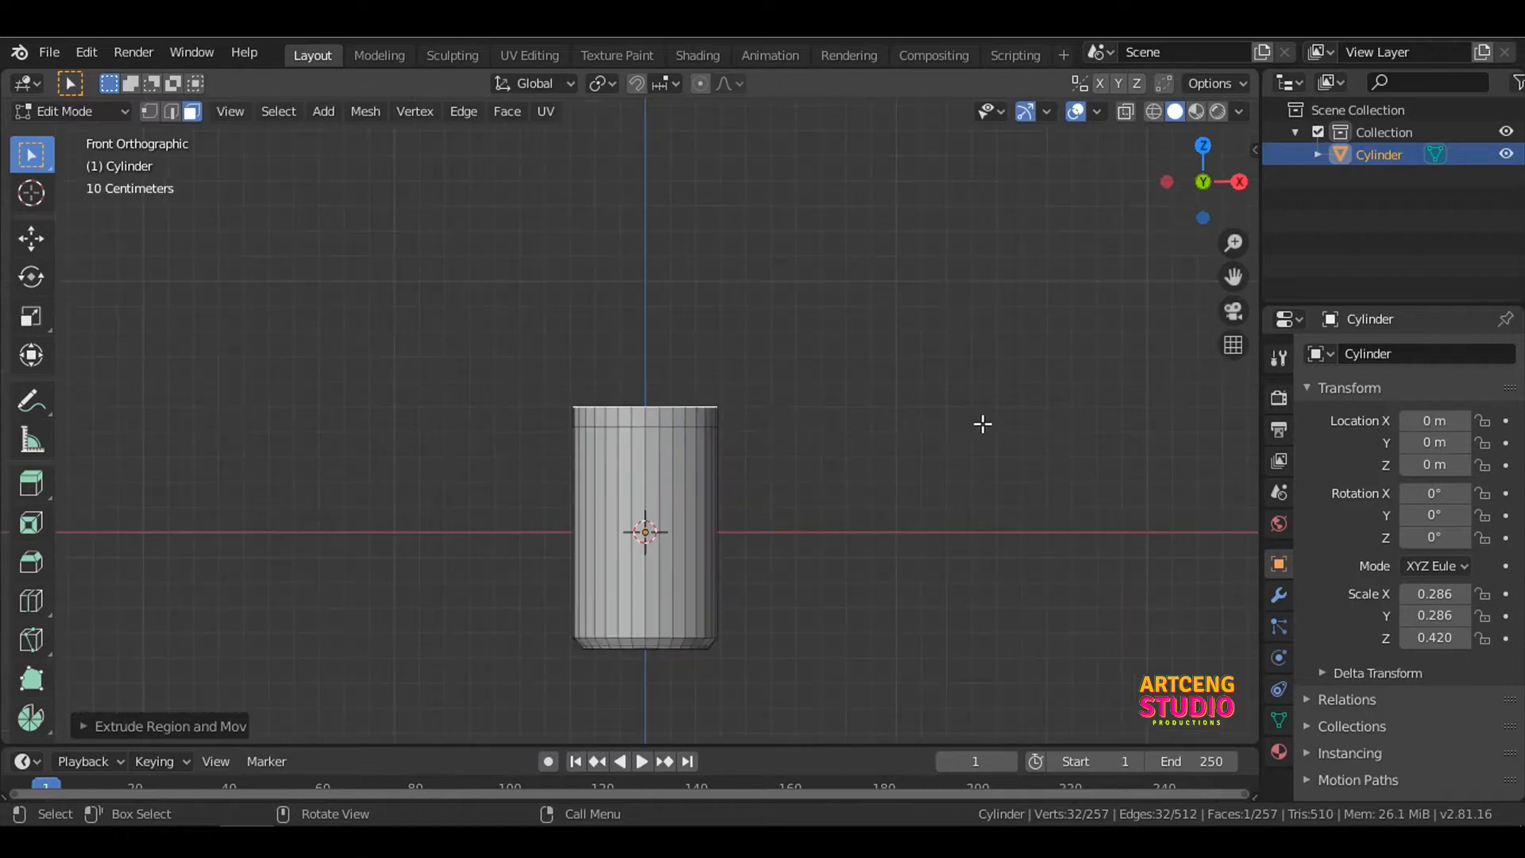
{"action": "key", "text": "s"}
{"action": "left_click", "coordinate": [942, 417]}
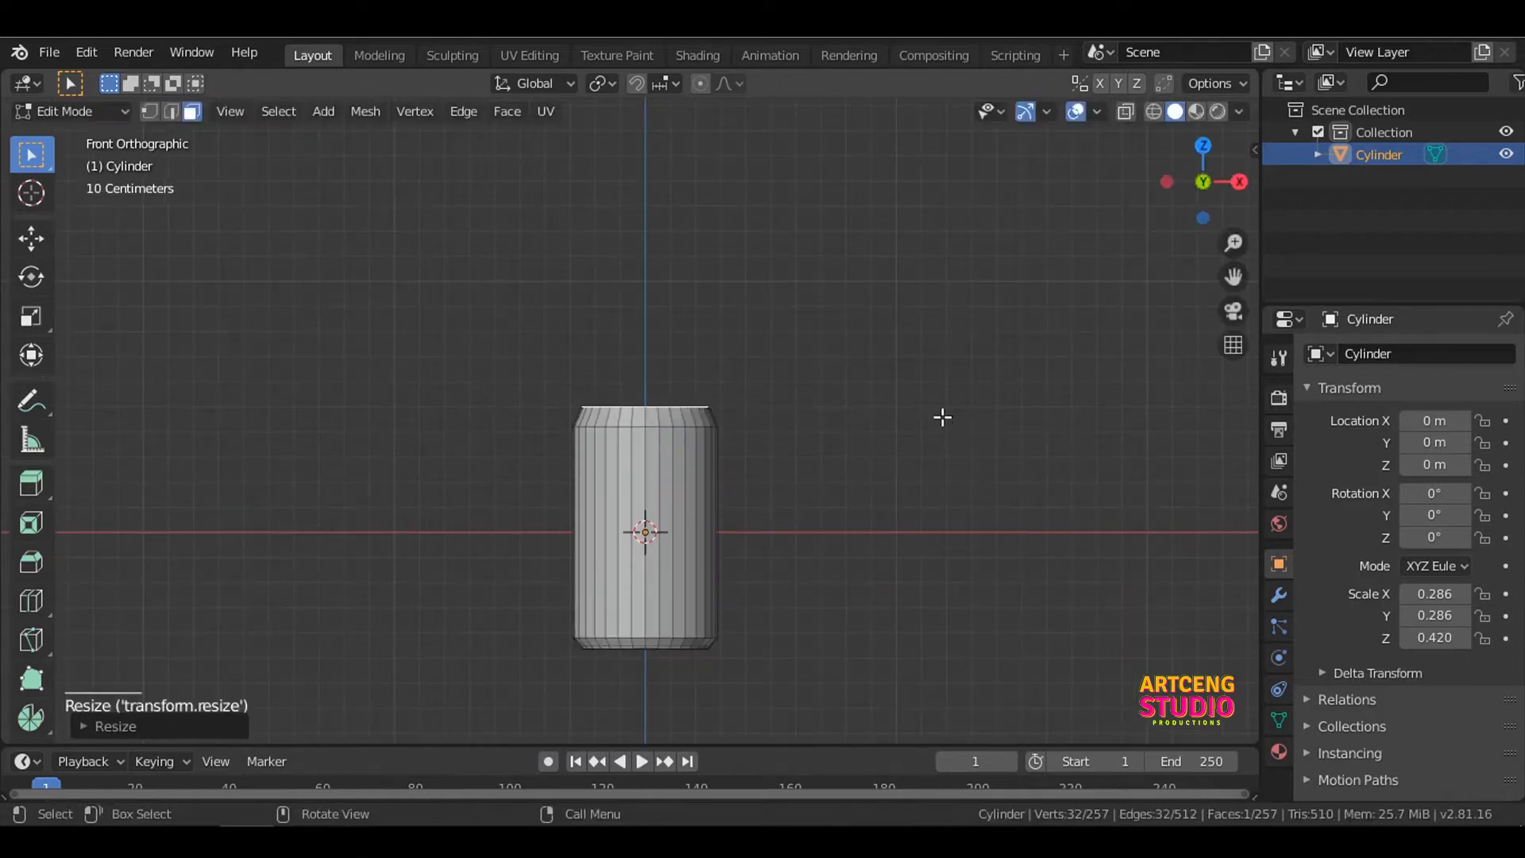
Step: Extrude the can's top face slightly upward to form a short vertical neck above the shoulder
{"action": "scroll", "coordinate": [723, 417], "scroll_direction": "up", "scroll_amount": 8}
{"action": "key", "text": "e"}
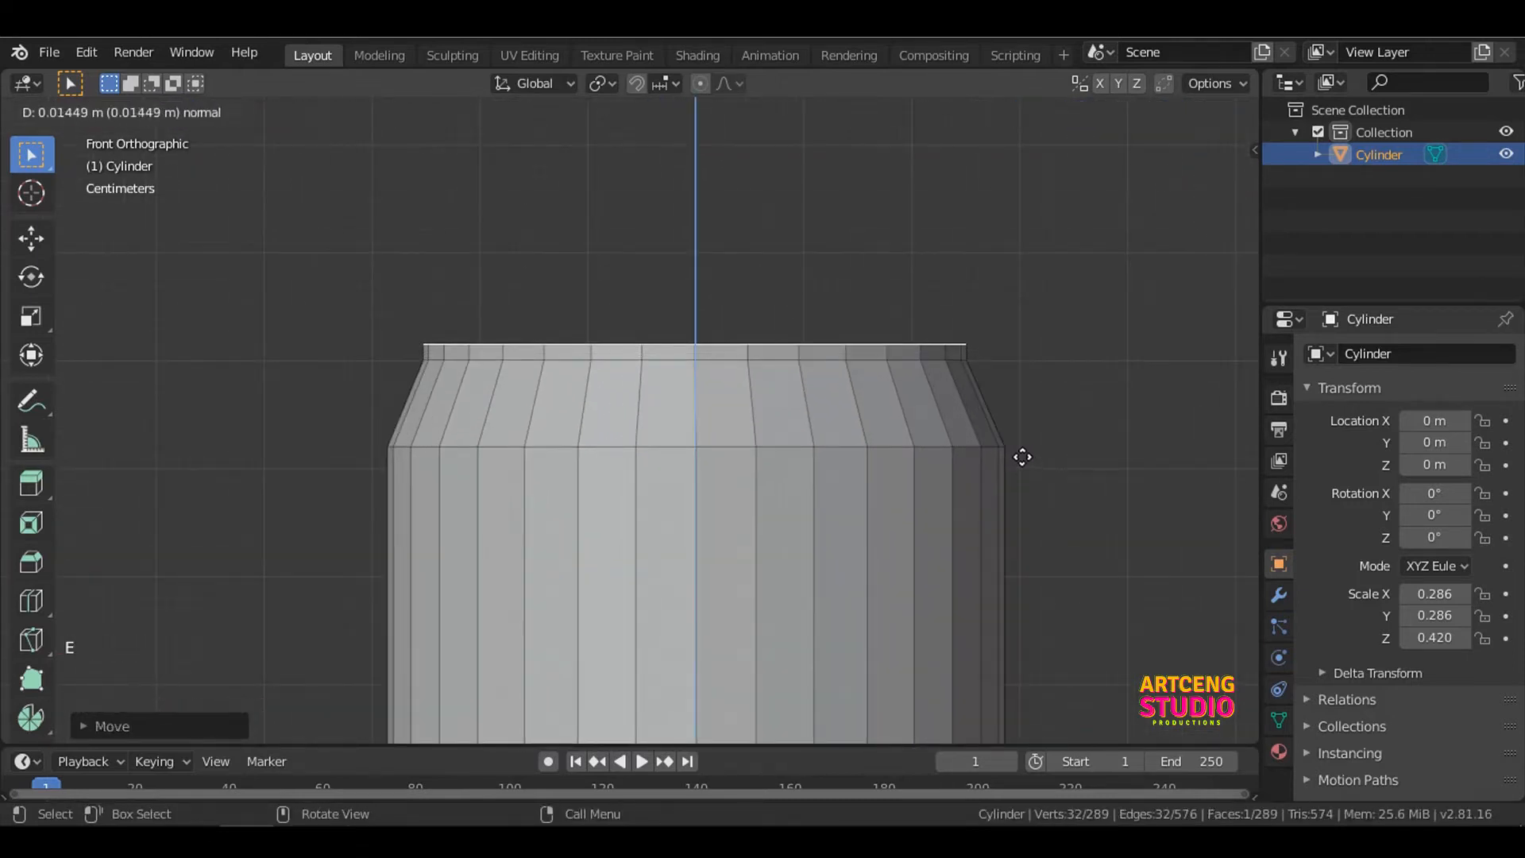
{"action": "left_click", "coordinate": [1022, 454]}
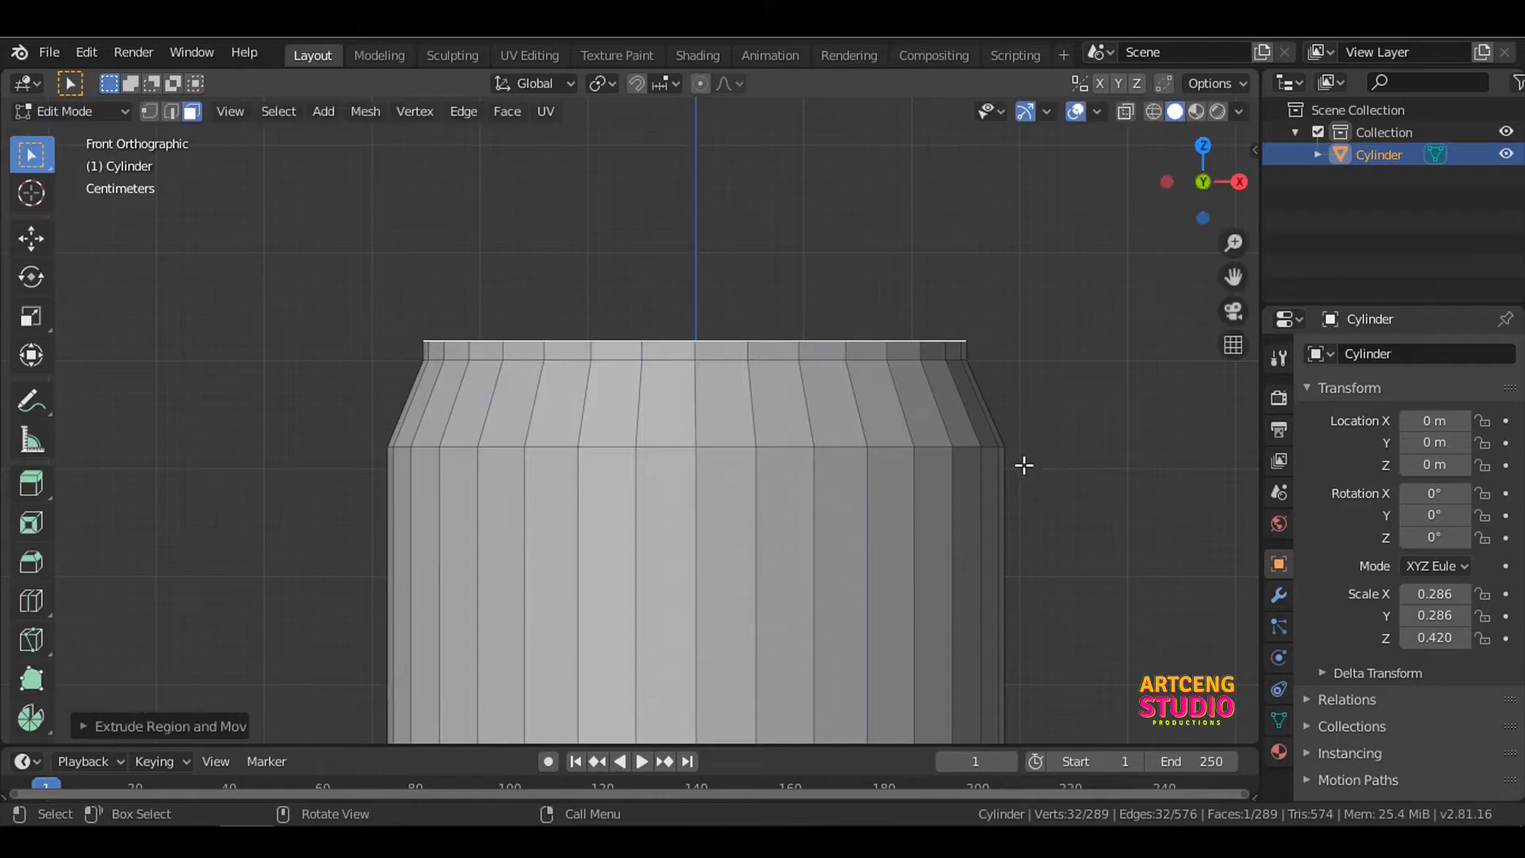
Step: Extrude the neck's top face in place, scale it slightly outward, and extrude it upward about 0.016 m to form the rim
{"action": "key", "text": "e"}
{"action": "right_click", "coordinate": [1025, 465]}
{"action": "key", "text": "s"}
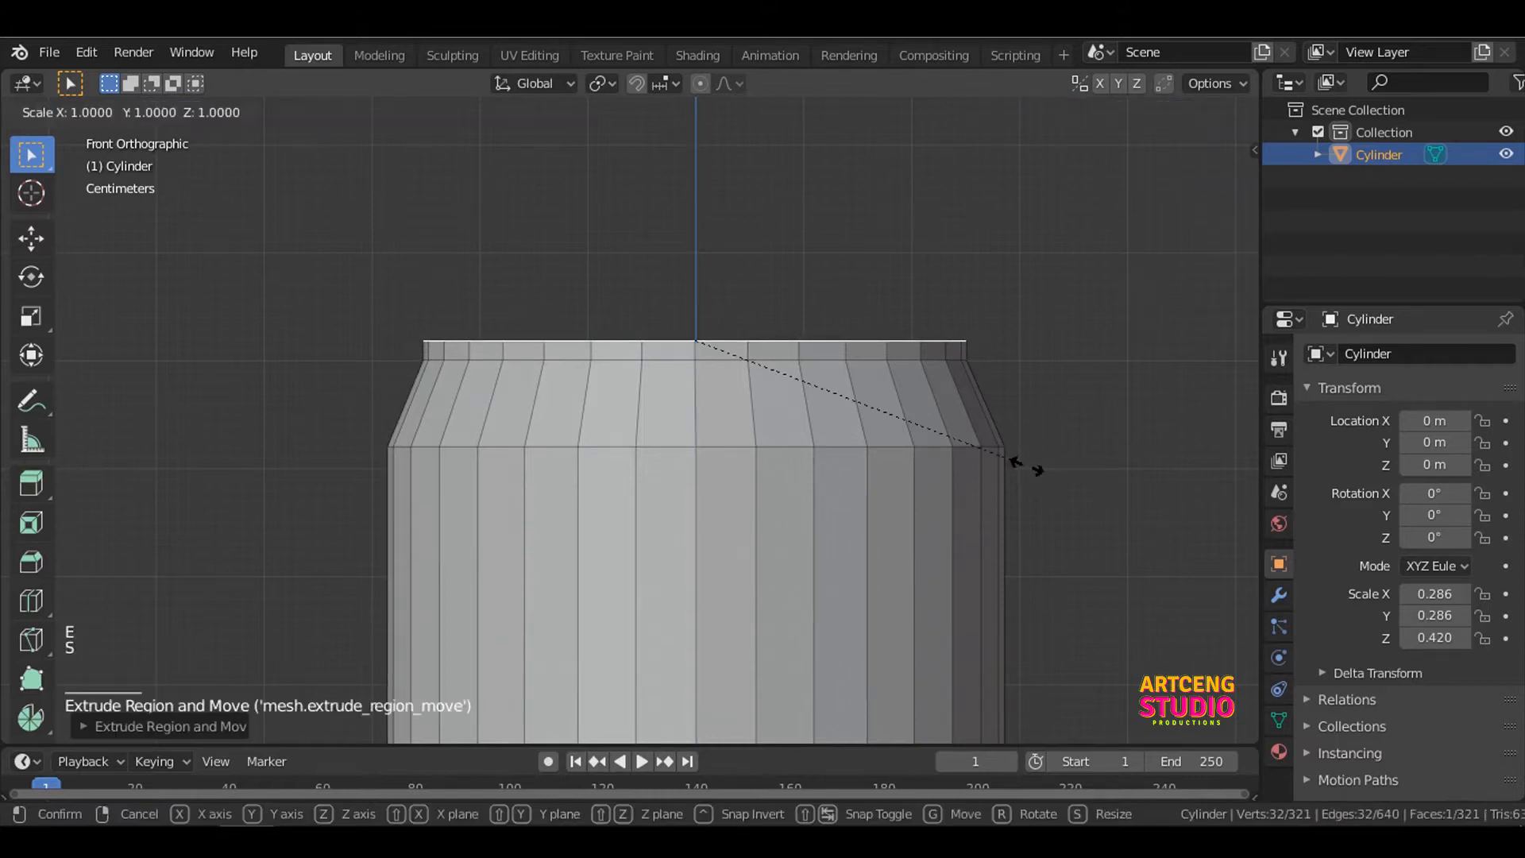
{"action": "left_click", "coordinate": [1030, 467]}
{"action": "key", "text": "e"}
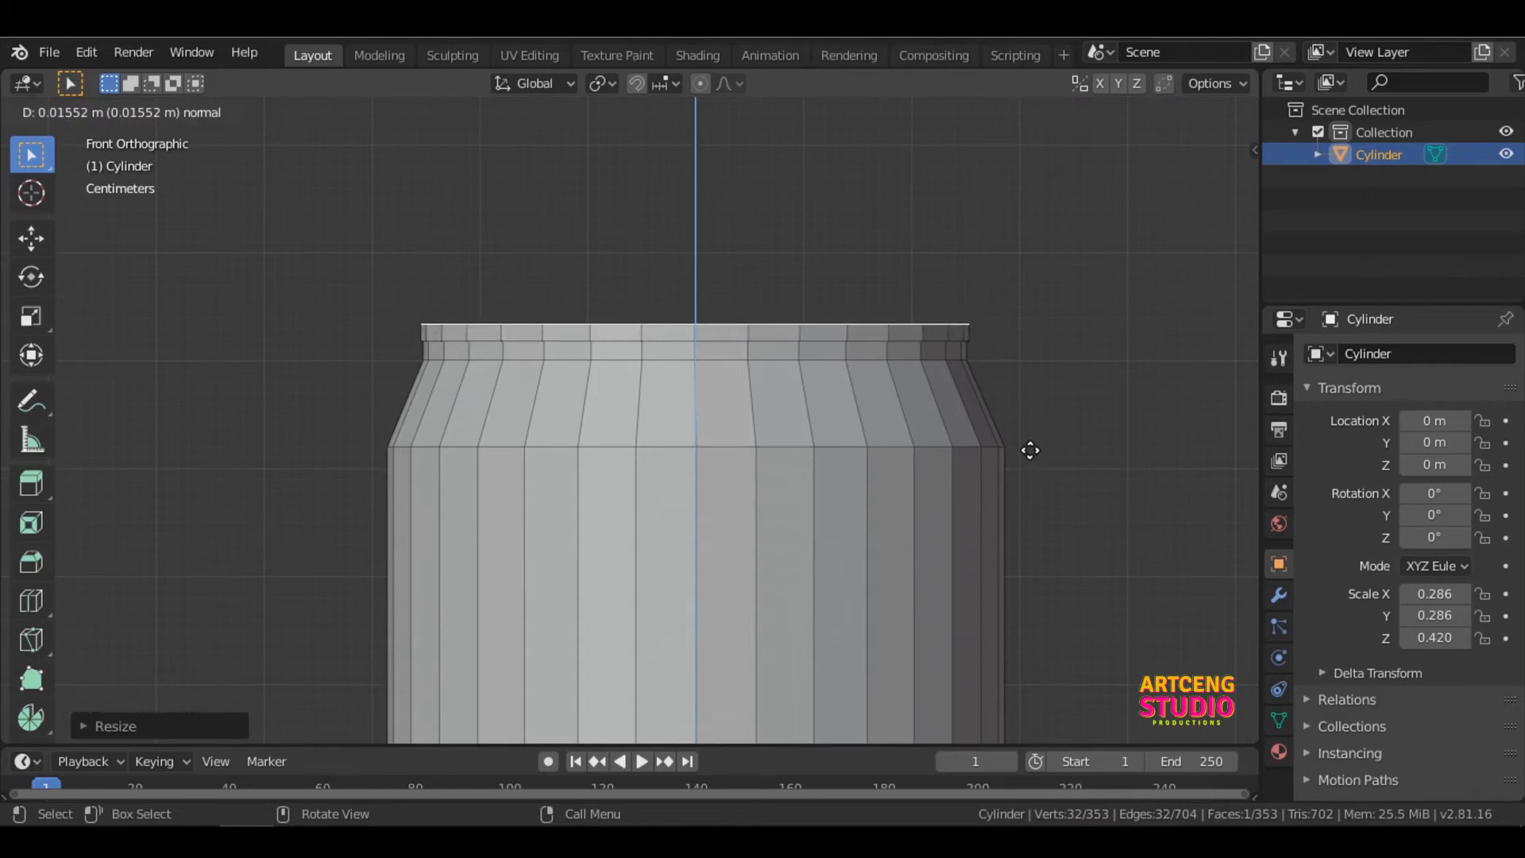
{"action": "left_click", "coordinate": [1029, 449]}
Step: Extrude the rim's top face in place, scale it slightly inward, and extrude it down about 0.016 m to recess the lid
{"action": "key", "text": "e"}
{"action": "right_click", "coordinate": [1053, 474]}
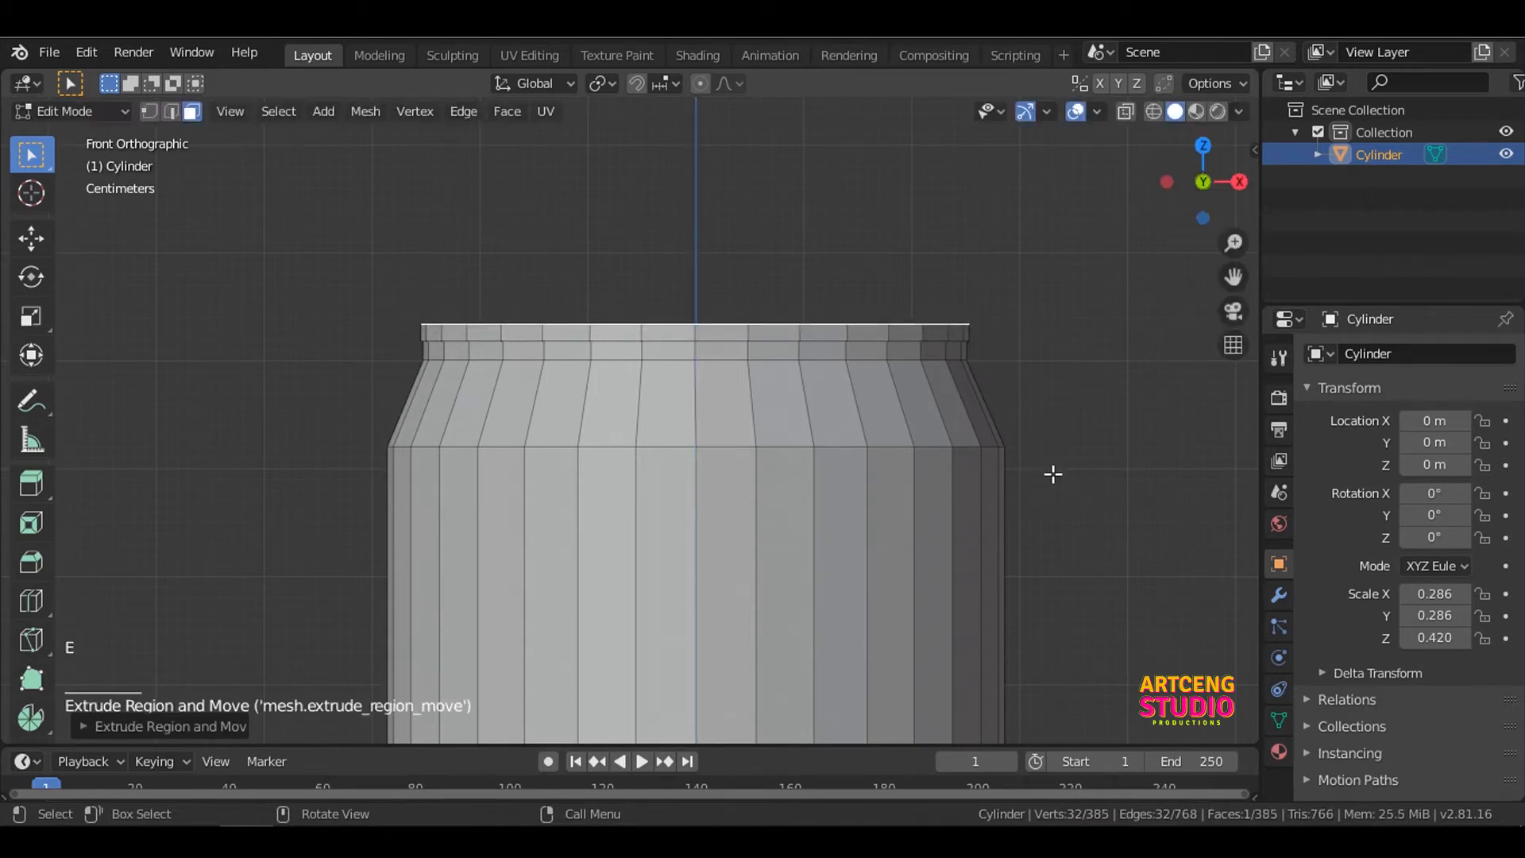
{"action": "key", "text": "s"}
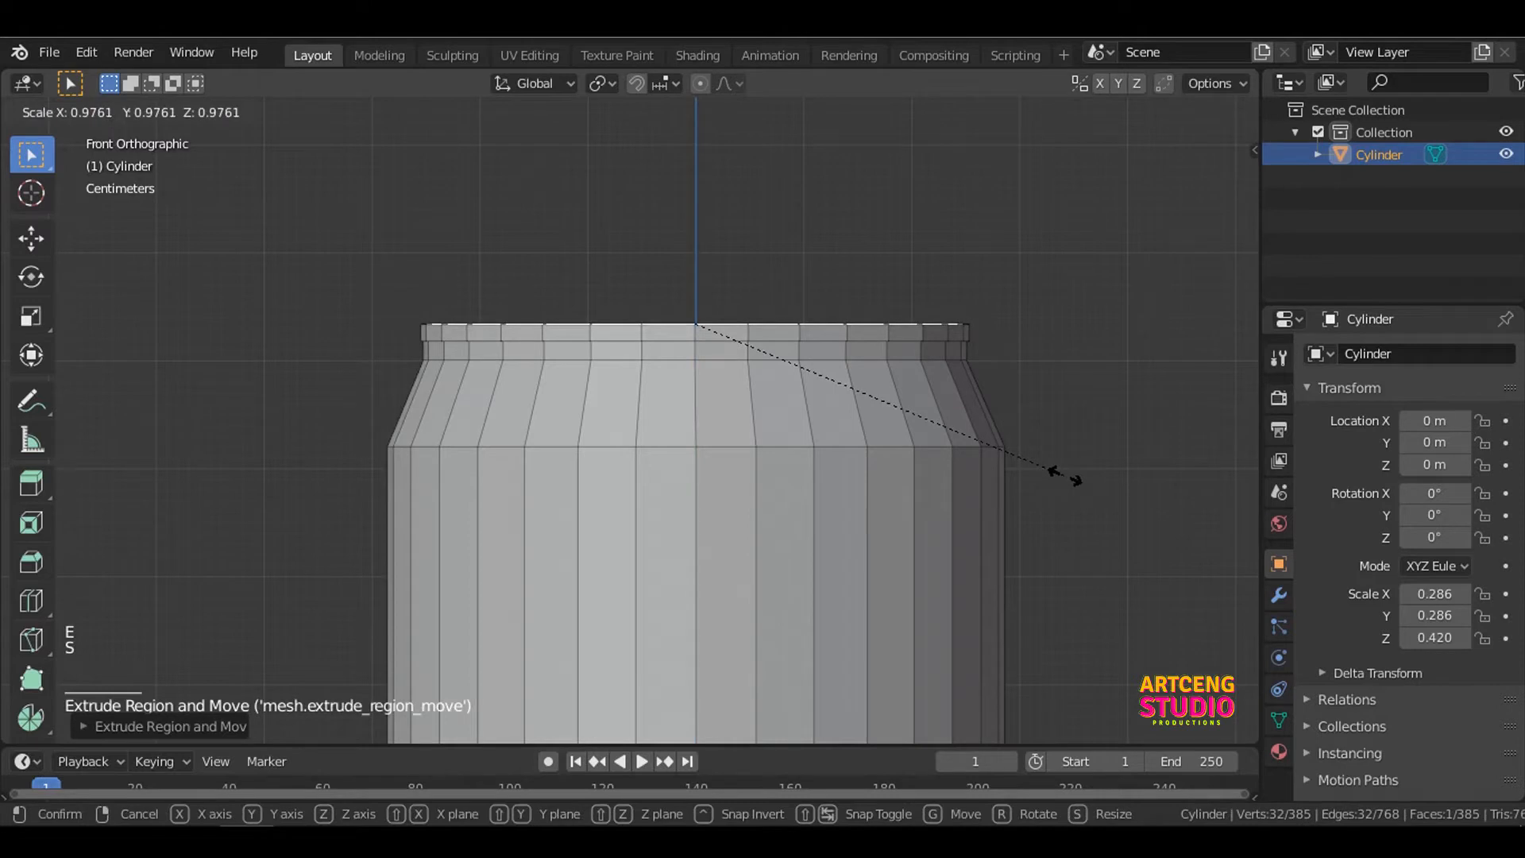
{"action": "left_click", "coordinate": [1065, 473]}
{"action": "mouse_move", "coordinate": [1065, 474]}
{"action": "middle_mouse_down"}
{"action": "mouse_move", "coordinate": [1045, 460]}
{"action": "mouse_move", "coordinate": [1047, 485]}
{"action": "mouse_move", "coordinate": [1069, 464]}
{"action": "middle_mouse_up"}
{"action": "key", "text": "e"}
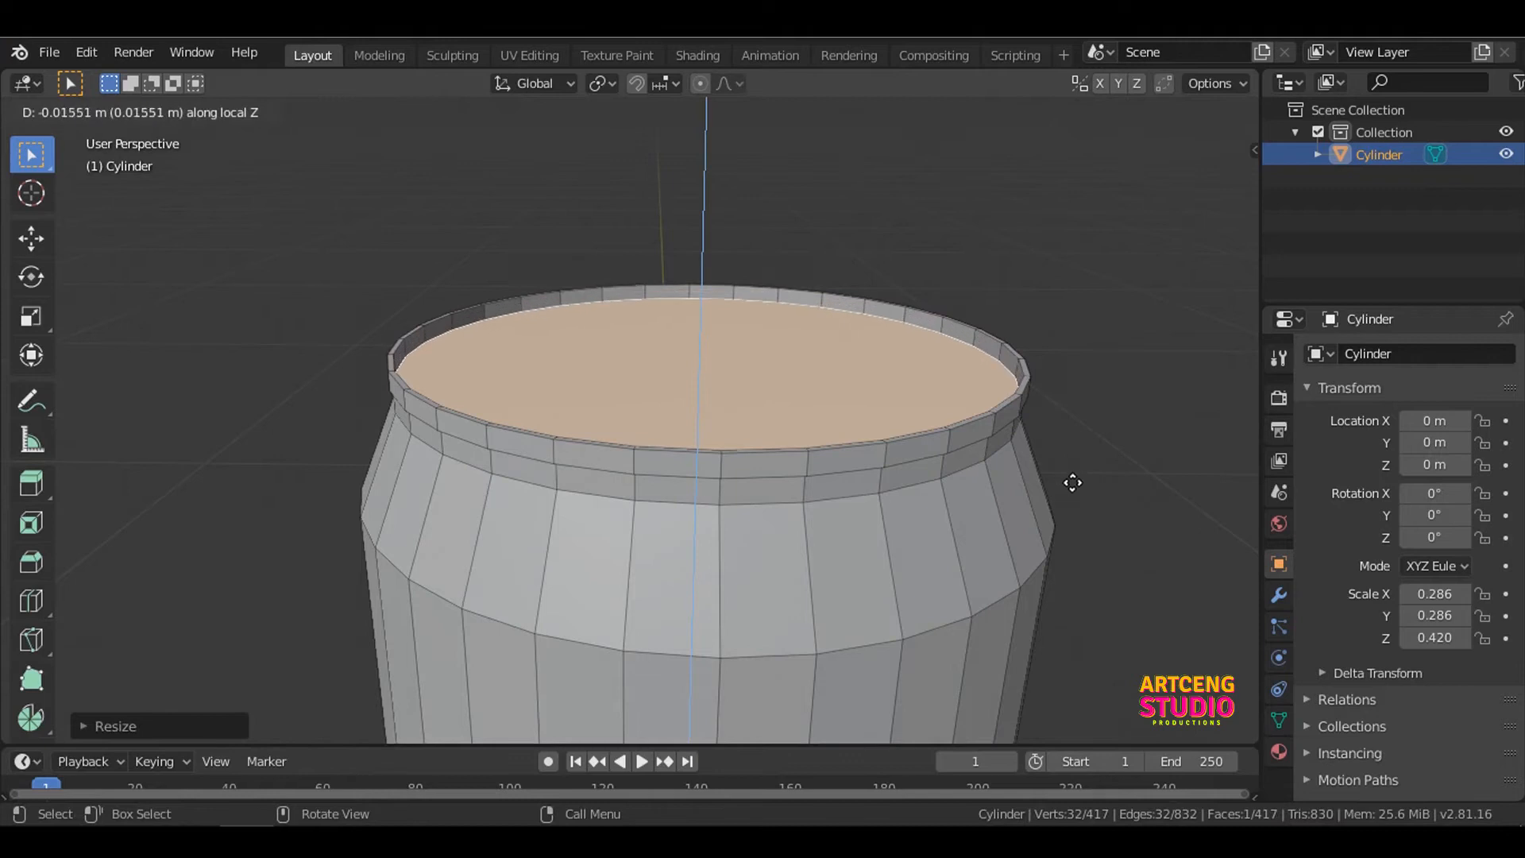
{"action": "left_click", "coordinate": [1073, 482]}
Step: In front view with wireframe shading, extrude the recessed lid face in place and scale it slightly inward
{"action": "key", "text": "grave"}
{"action": "left_click", "coordinate": [965, 432]}
{"action": "key", "text": "z"}
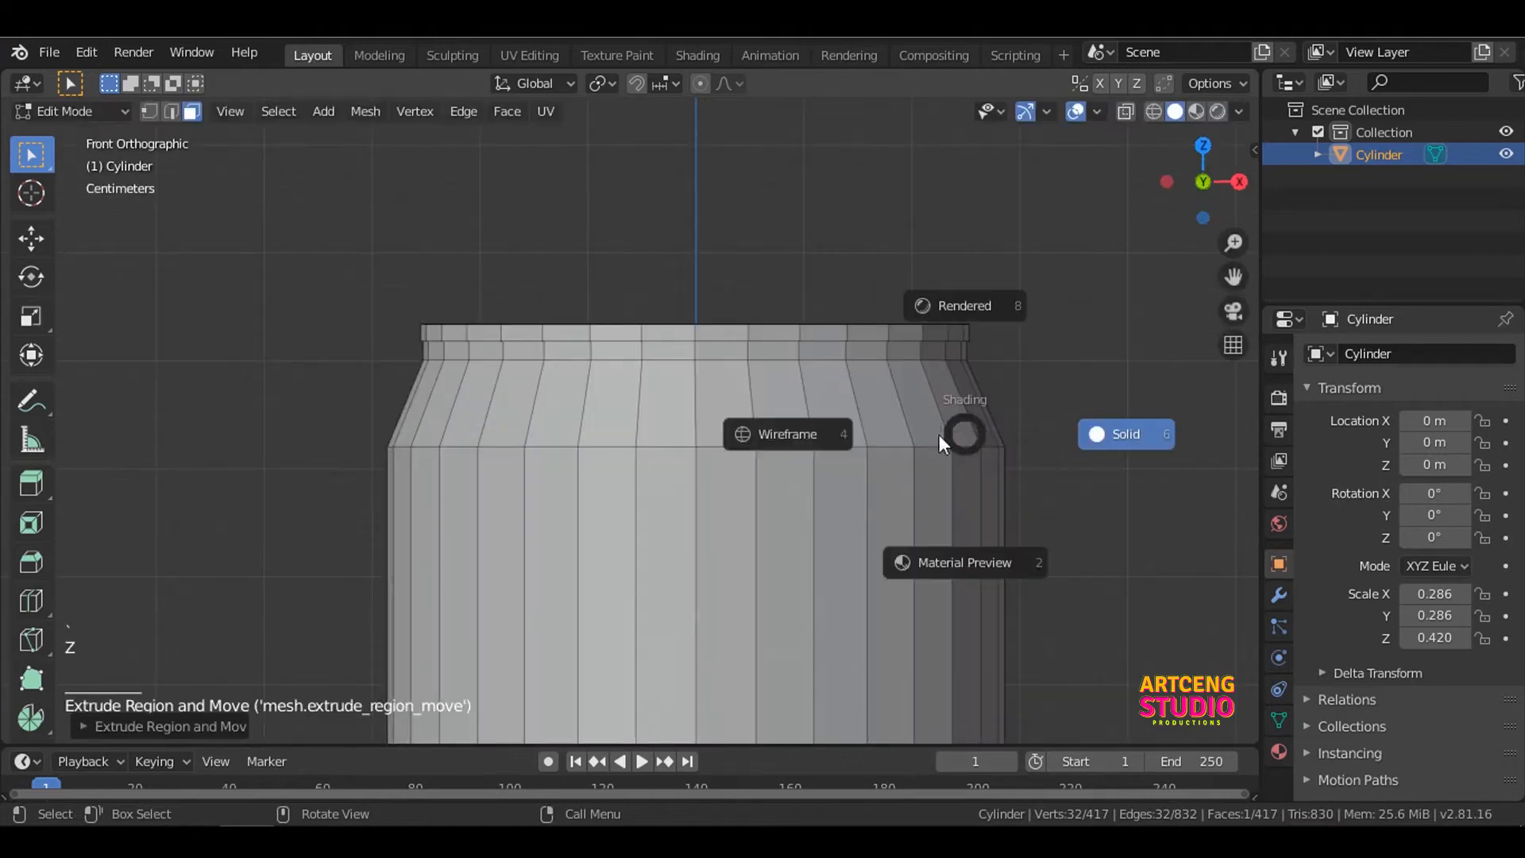
{"action": "left_click", "coordinate": [890, 435]}
{"action": "key", "text": "e"}
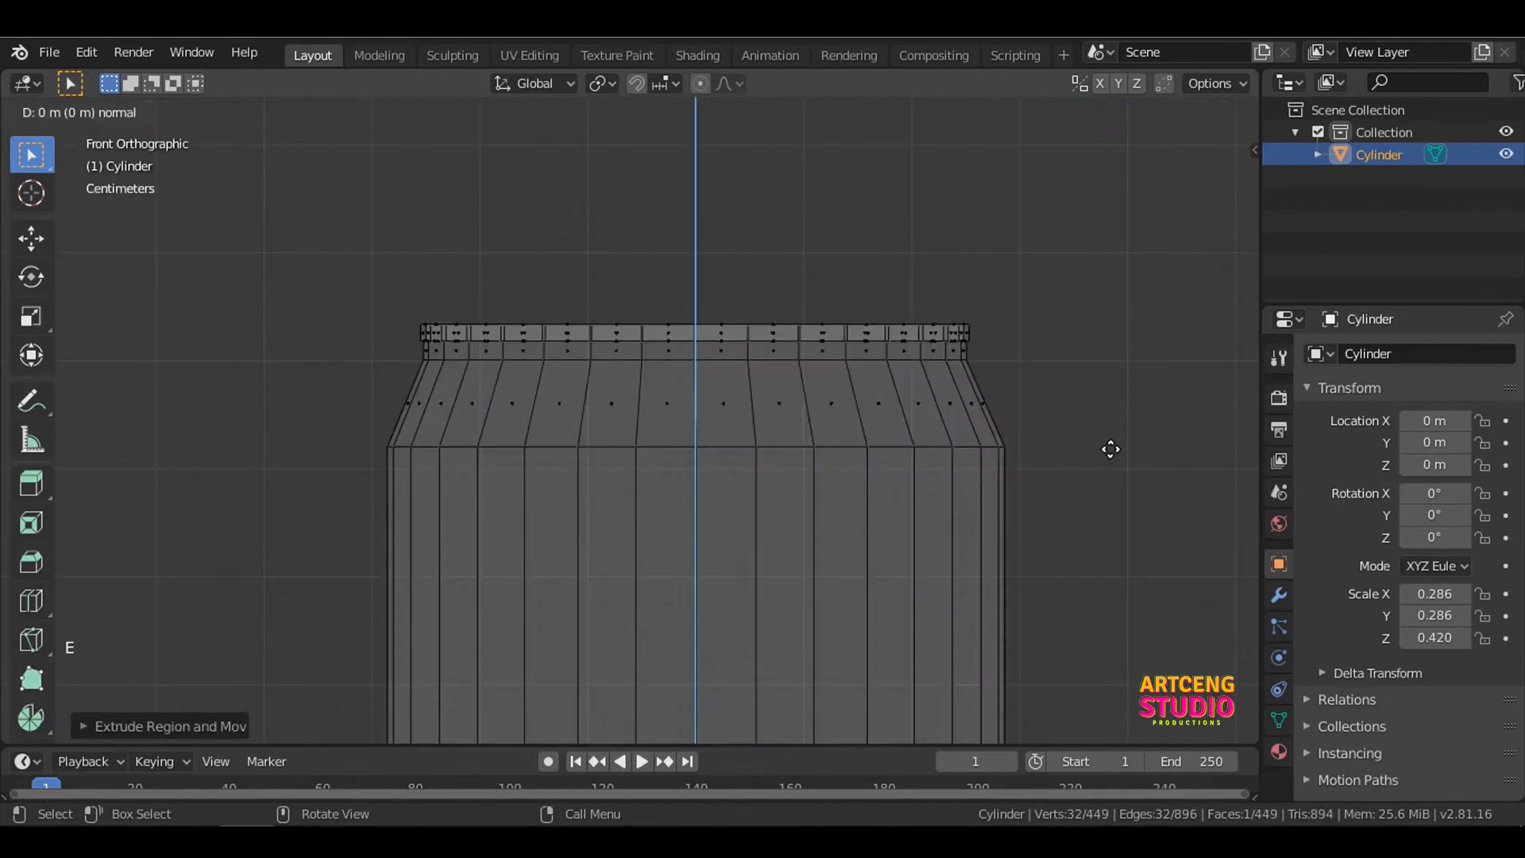
{"action": "right_click", "coordinate": [1109, 447]}
{"action": "key", "text": "s"}
{"action": "left_click", "coordinate": [1083, 416]}
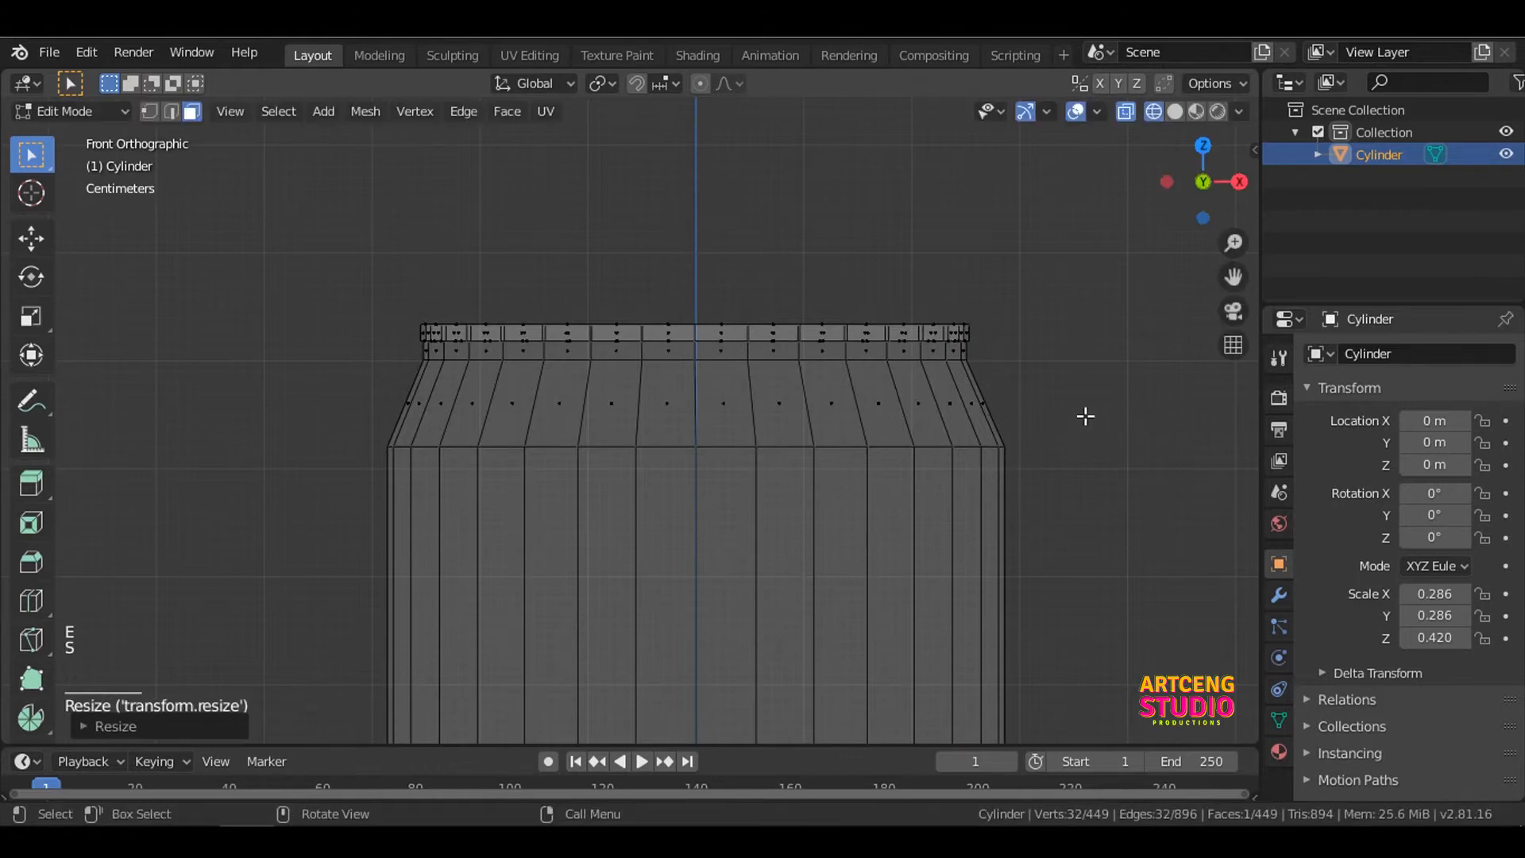
Step: Move the scaled lid face slightly down along the Z axis inside the rim
{"action": "middle_click_drag", "start_coordinate": [1083, 415], "coordinate": [1067, 435]}
{"action": "key", "text": "g"}
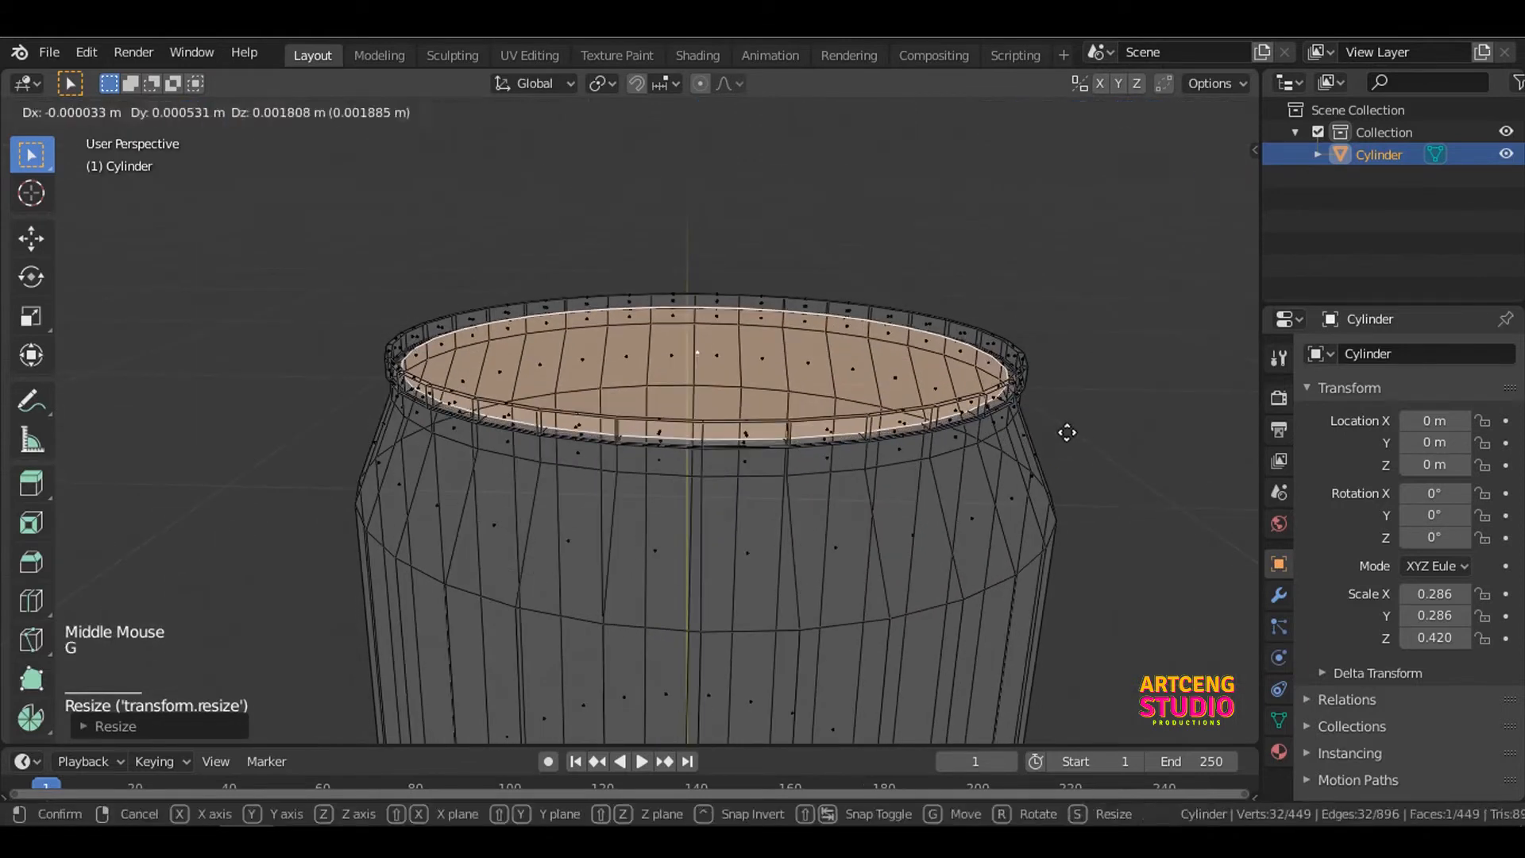
{"action": "key", "text": "z"}
{"action": "left_click", "coordinate": [1066, 438]}
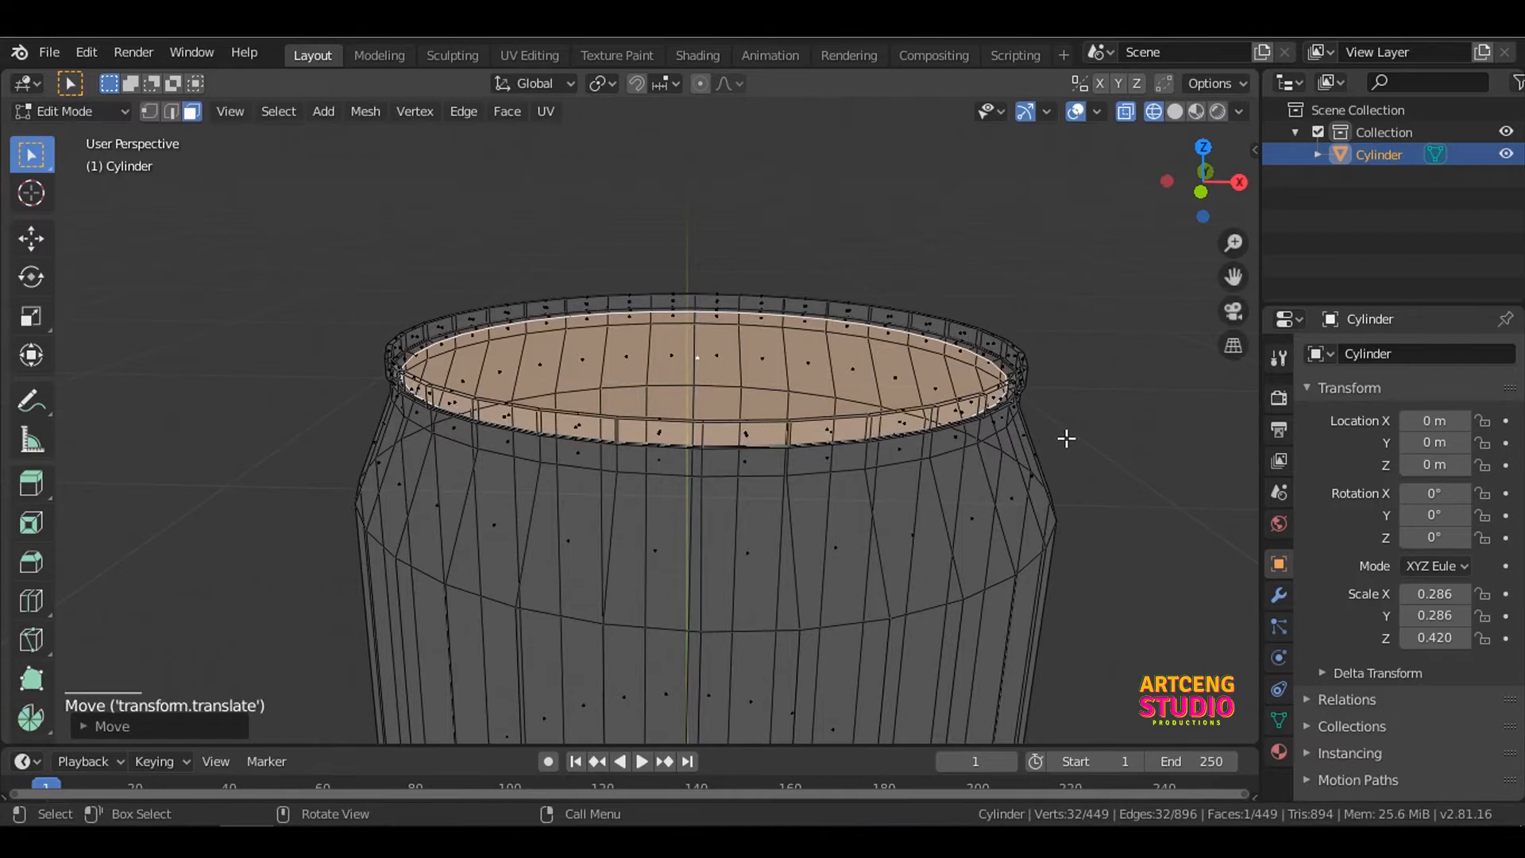
Step: Extrude the lid face down about 0.006 m and lower it about another 0.003 m along Z
{"action": "key", "text": "e"}
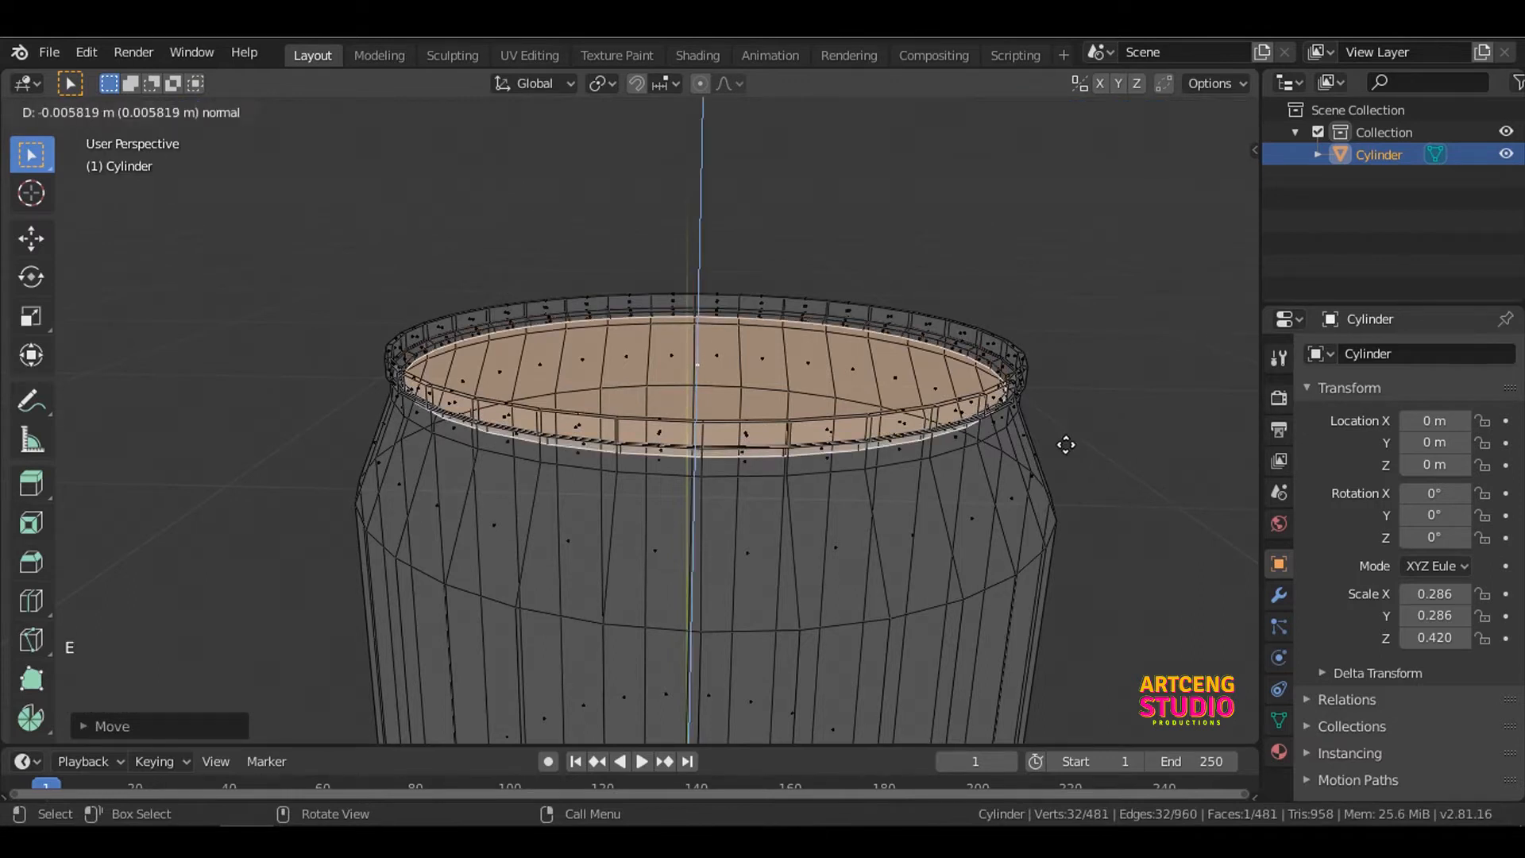
{"action": "left_click", "coordinate": [1065, 446]}
{"action": "key", "text": "grave"}
{"action": "left_click", "coordinate": [1004, 402]}
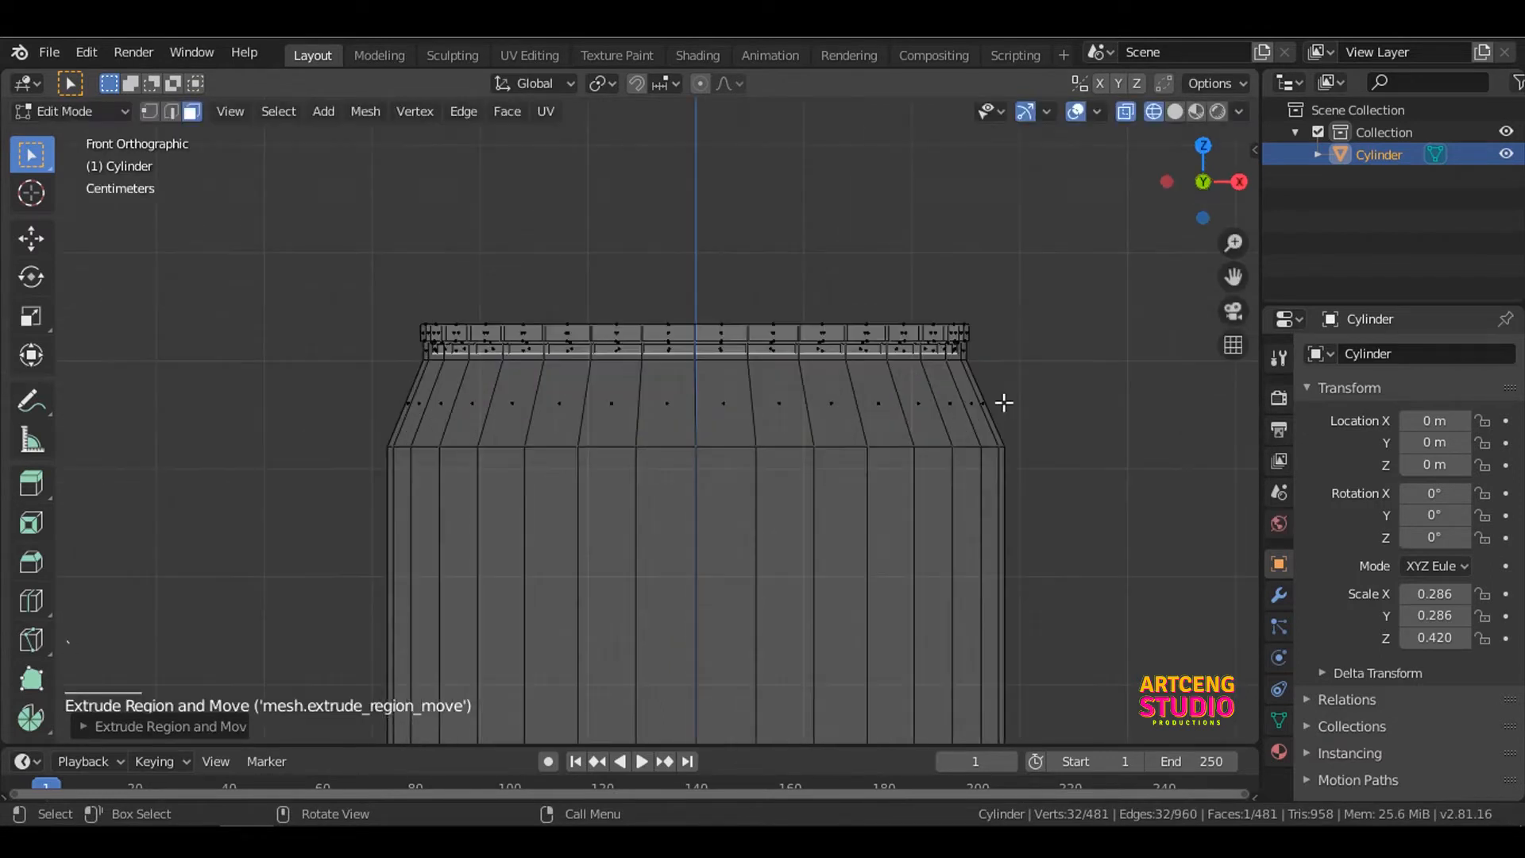
{"action": "key", "text": "g"}
{"action": "key", "text": "z"}
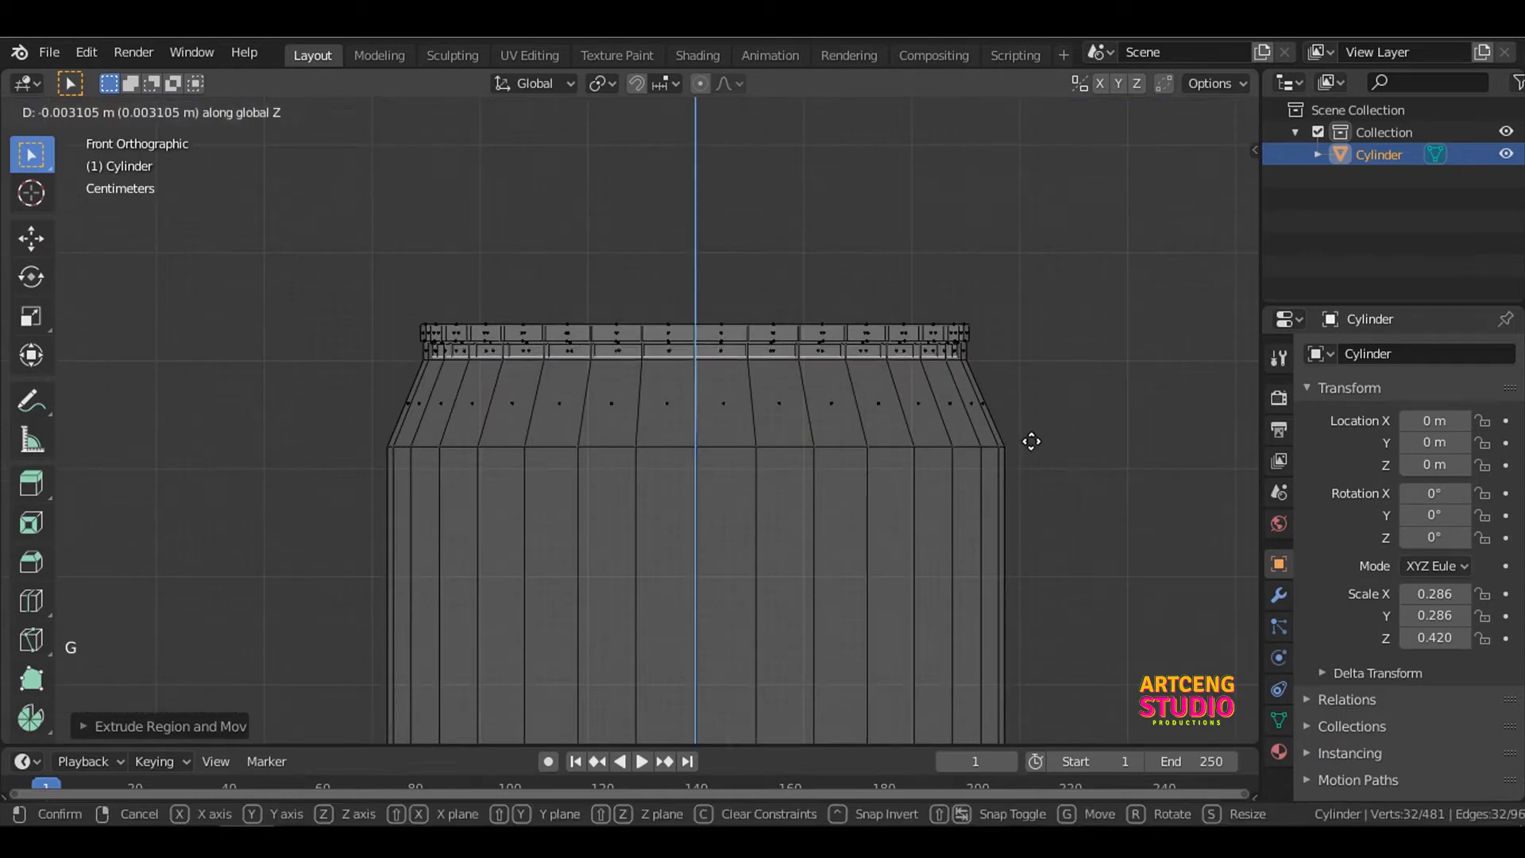
{"action": "left_click", "coordinate": [1031, 444]}
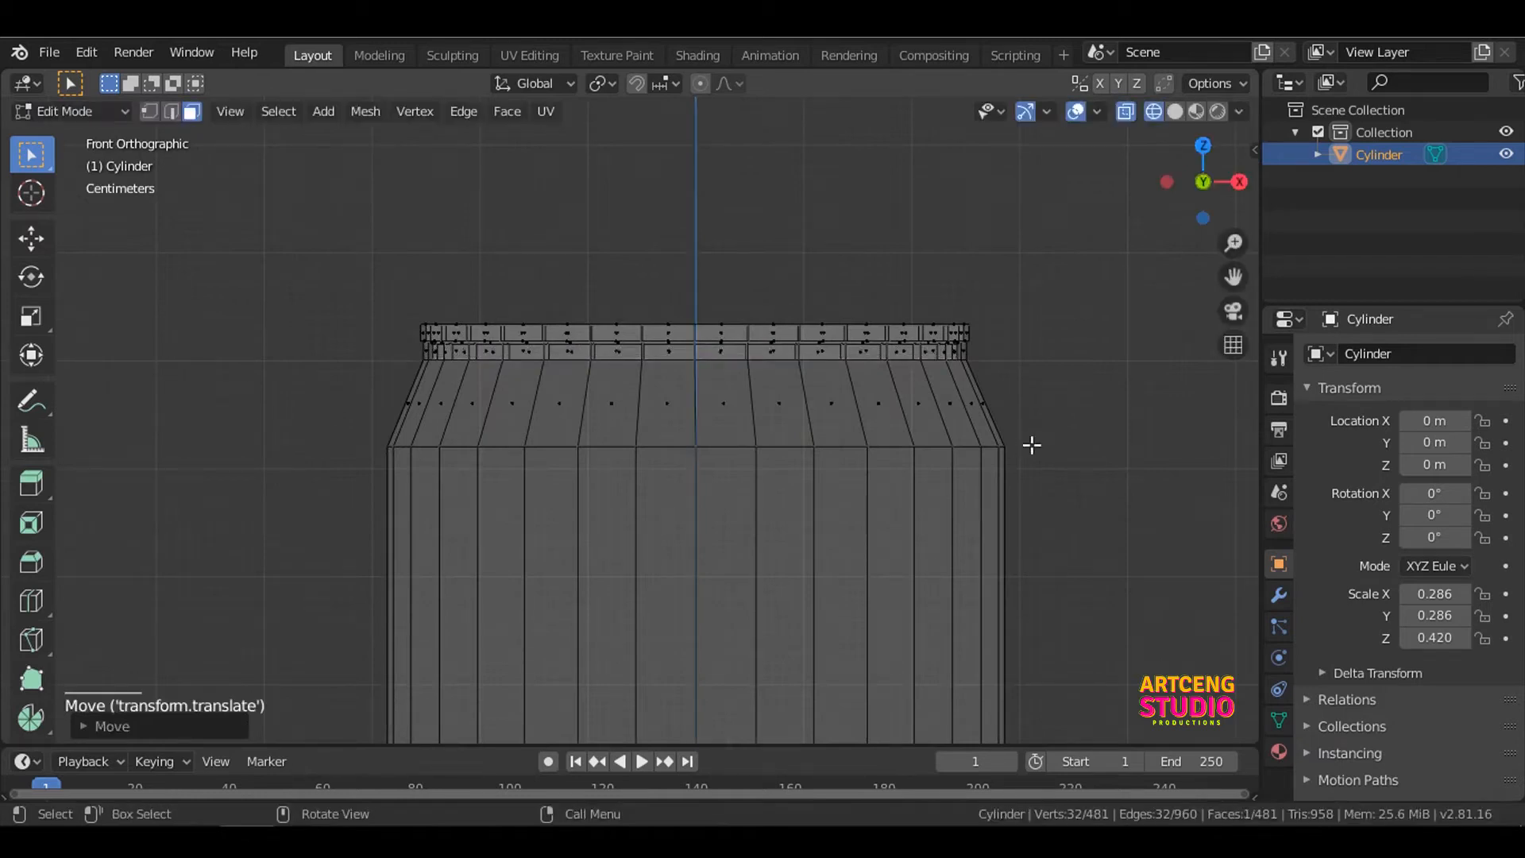
Step: Extrude the lid face again, scale it slightly inward, and raise it about 0.01 m along Z to form the inner groove
{"action": "key", "text": "s"}
{"action": "left_click", "coordinate": [1055, 448]}
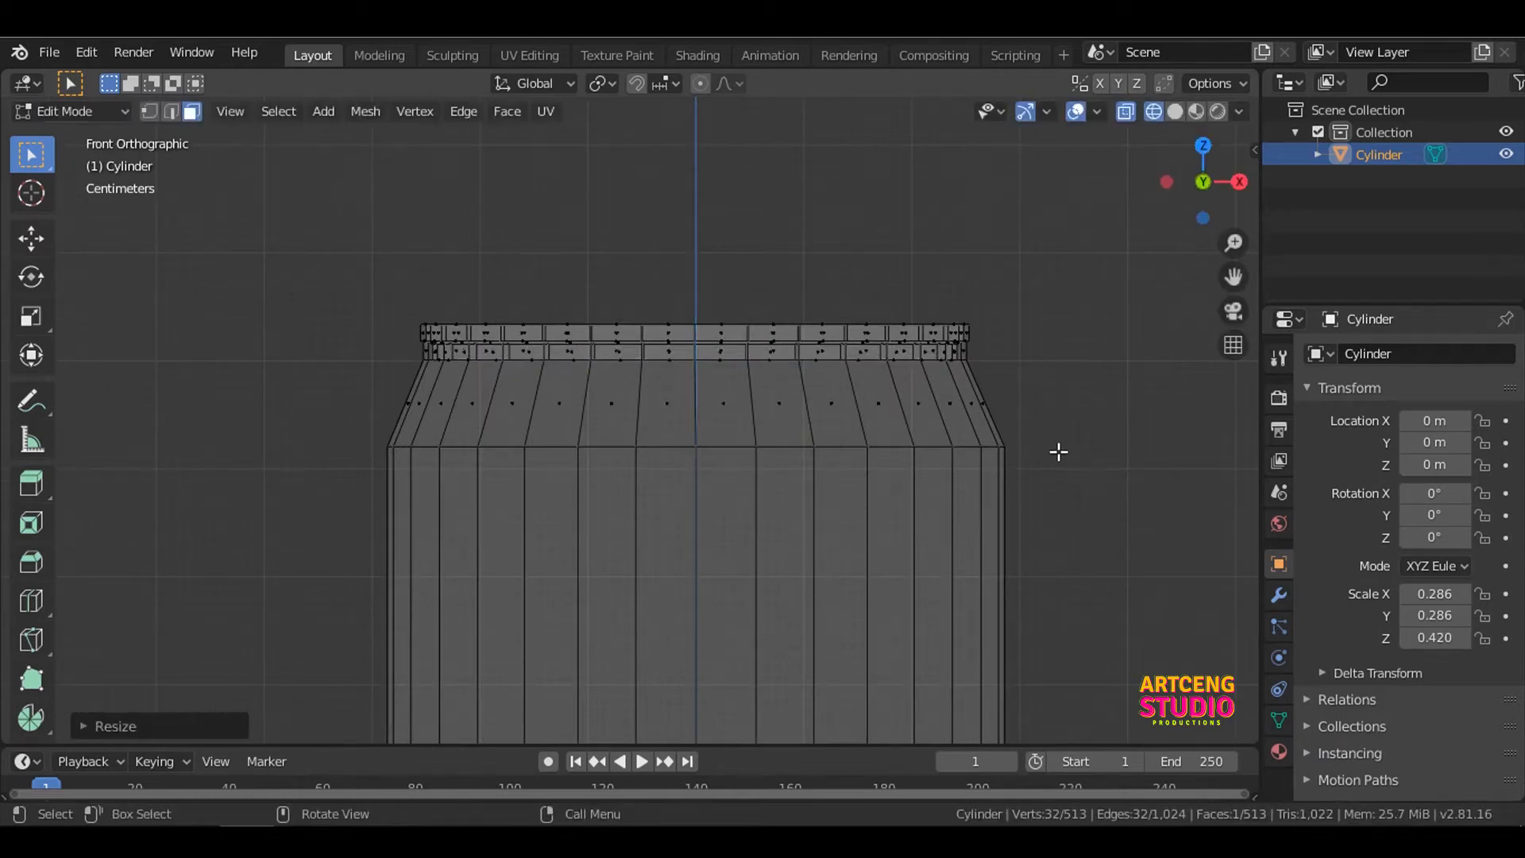
{"action": "key", "text": "g"}
{"action": "key", "text": "z"}
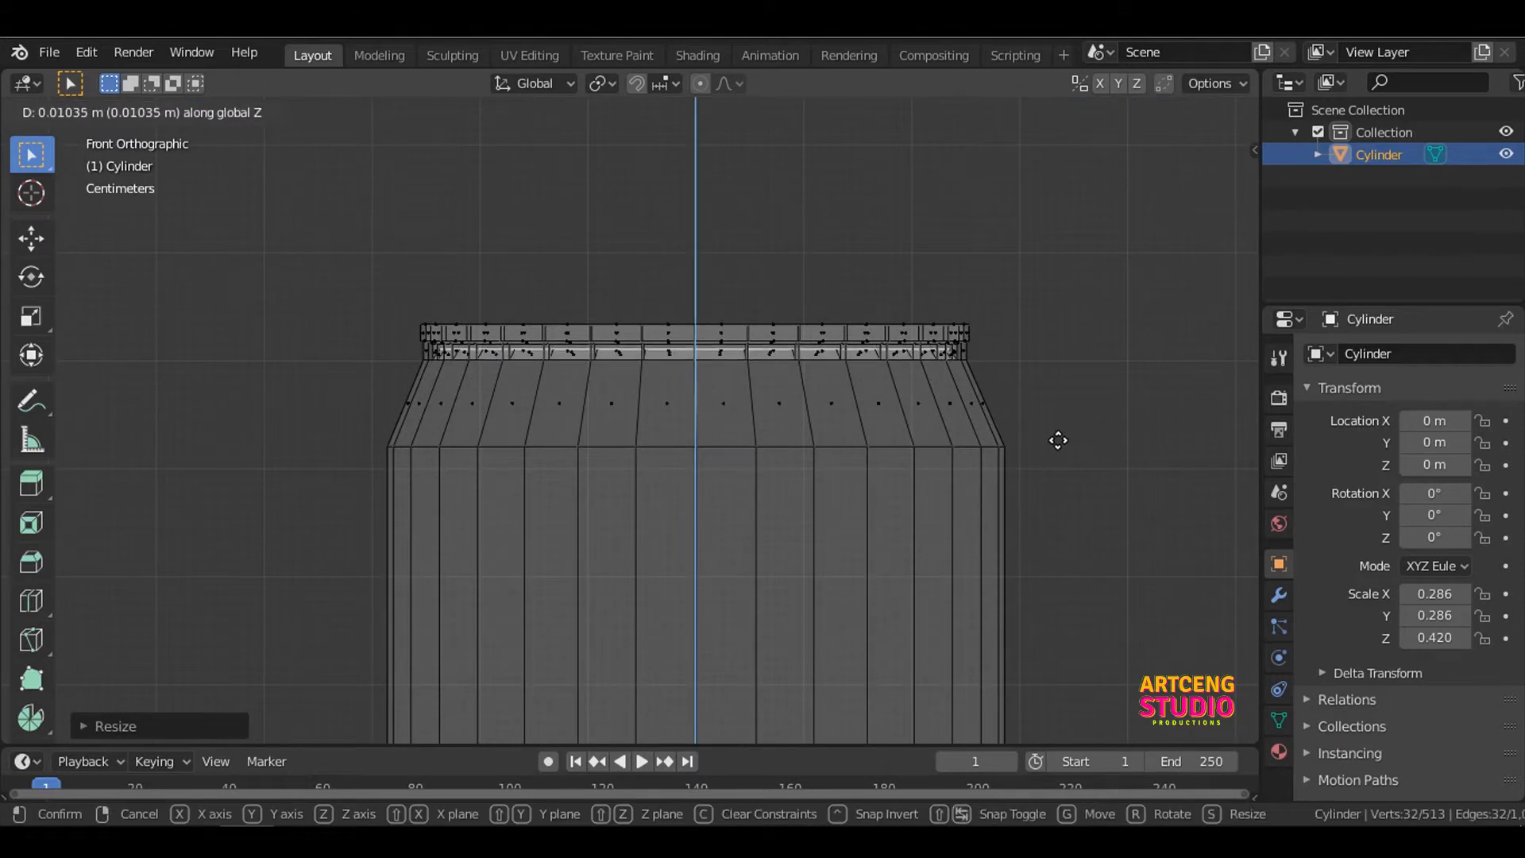
{"action": "left_click", "coordinate": [1058, 441]}
{"action": "middle_click_drag", "start_coordinate": [1070, 398], "coordinate": [1021, 490]}
{"action": "key", "text": "s"}
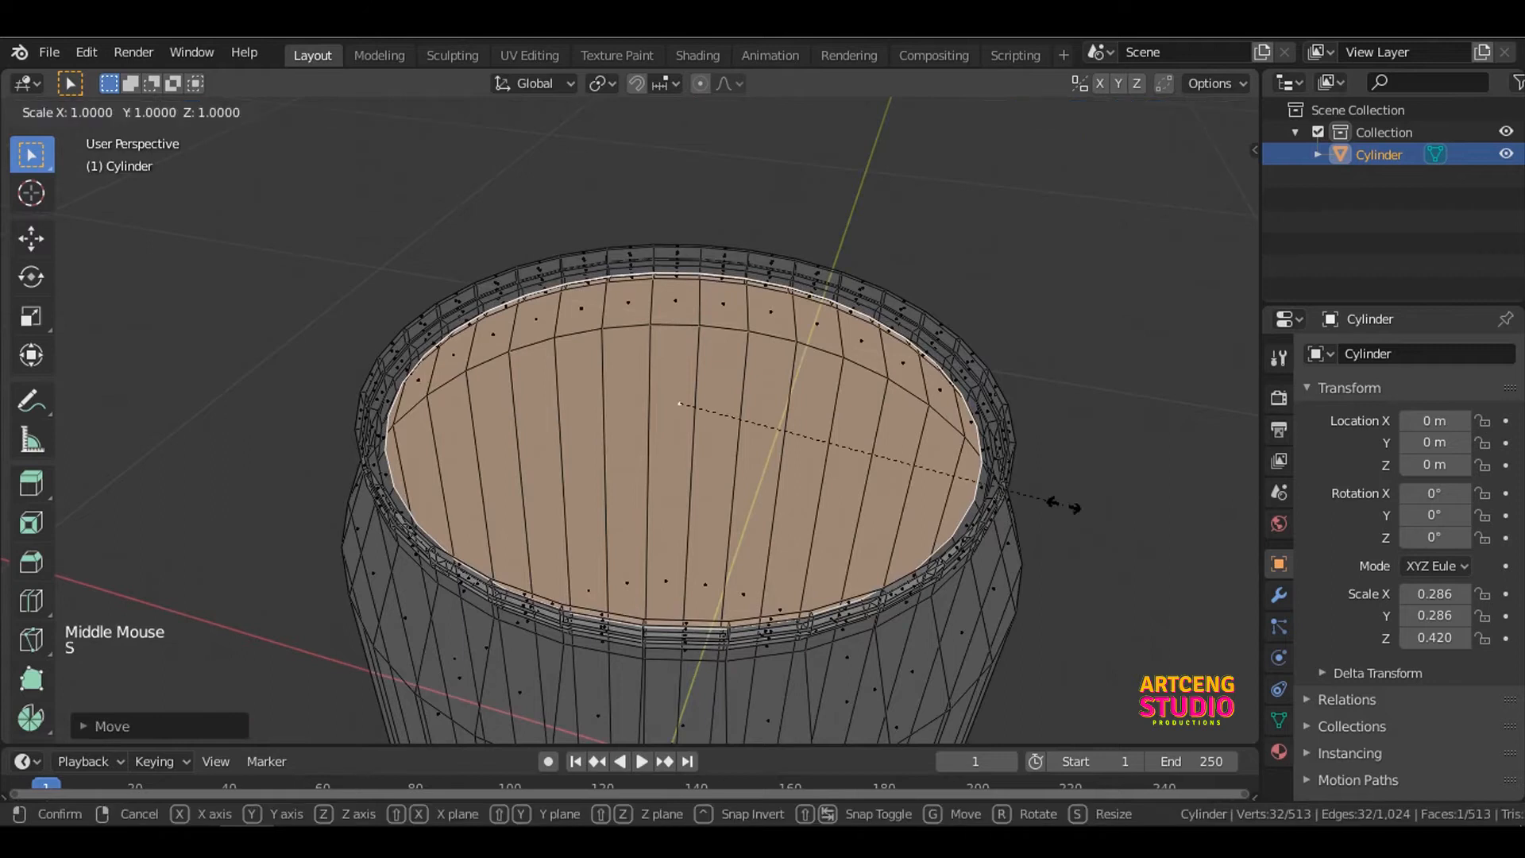
{"action": "left_click", "coordinate": [1062, 505]}
Step: Return to Object Mode with solid shading and inspect the can's finished rim and recessed lid
{"action": "key", "text": "Tab"}
{"action": "key", "text": "z"}
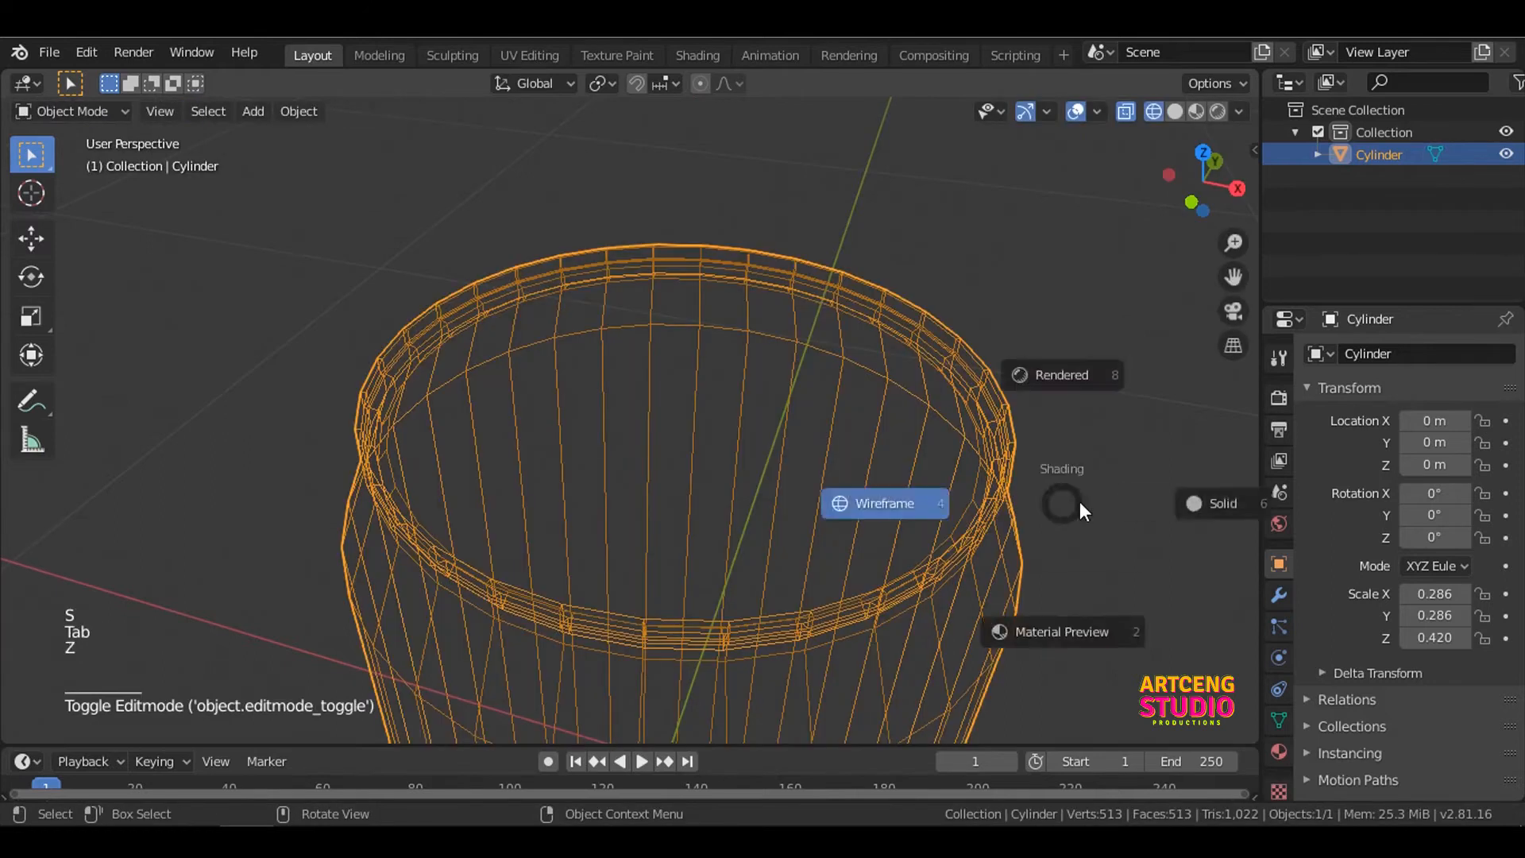
{"action": "scroll", "coordinate": [946, 445], "scroll_direction": "down", "scroll_amount": 2}
{"action": "mouse_move", "coordinate": [947, 445]}
{"action": "middle_mouse_down"}
{"action": "mouse_move", "coordinate": [975, 559]}
{"action": "mouse_move", "coordinate": [1032, 398]}
{"action": "mouse_move", "coordinate": [737, 450]}
{"action": "middle_mouse_up"}
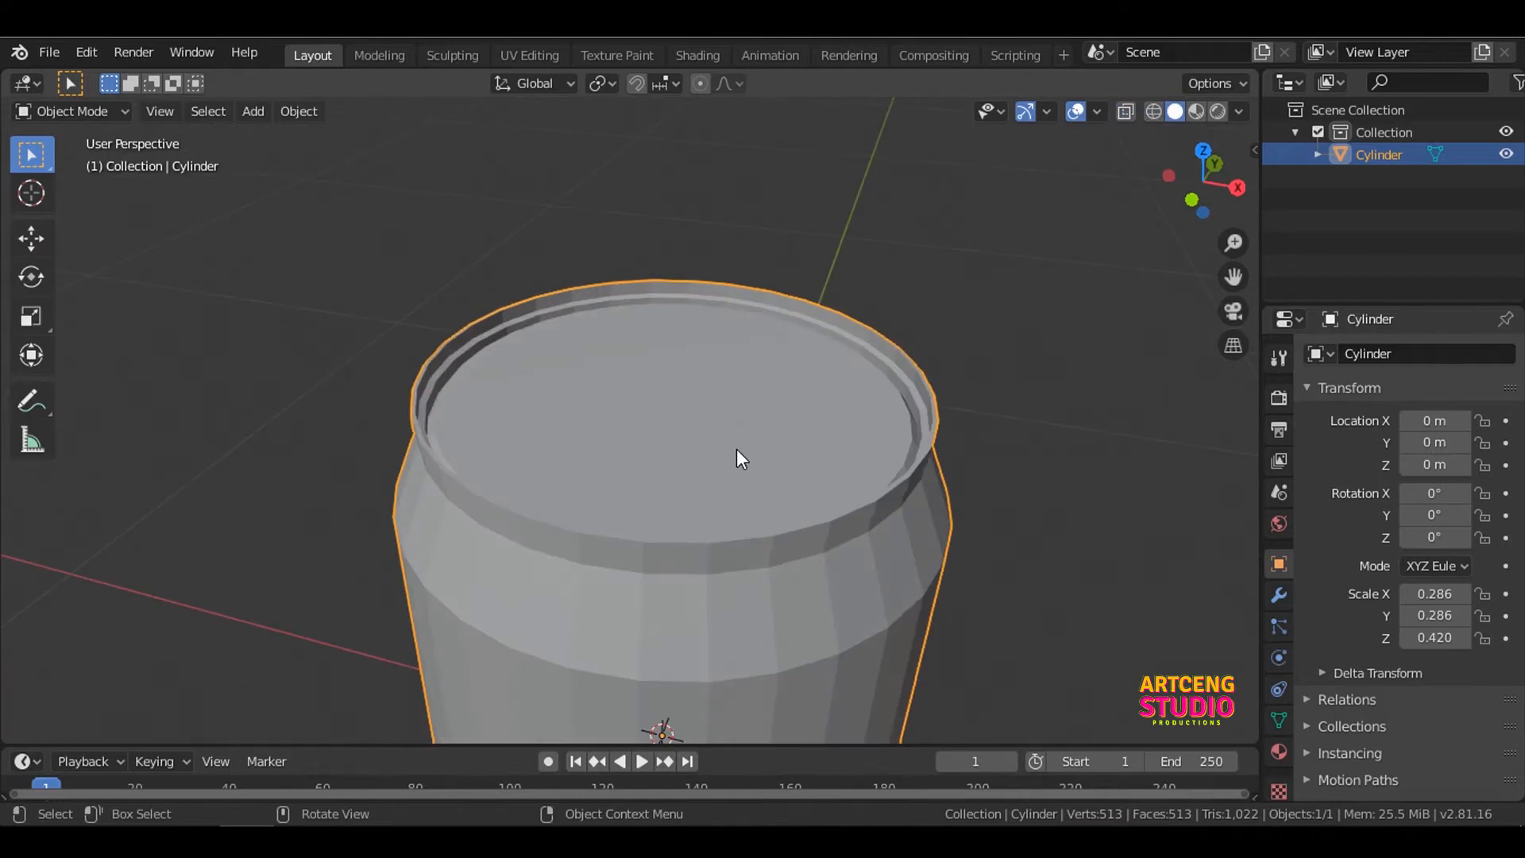
Step: Add a new cylinder mesh and scale it uniformly to about 0.157 in top view so it fits within the can's lid
{"action": "key", "text": "shift+a"}
{"action": "mouse_move", "coordinate": [725, 391]}
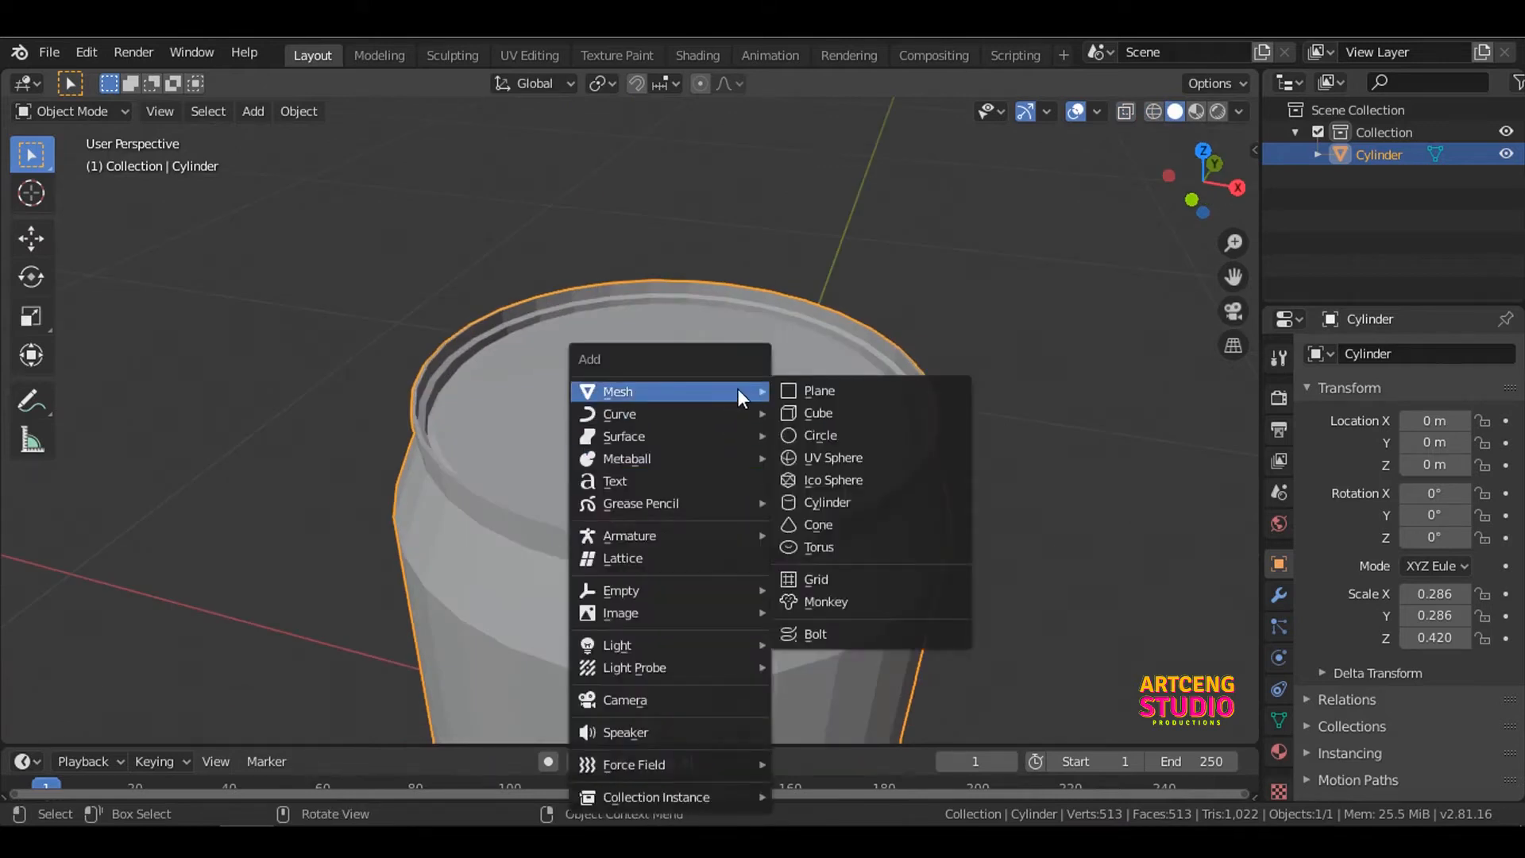
{"action": "left_click", "coordinate": [824, 502]}
{"action": "scroll", "coordinate": [772, 437], "scroll_direction": "down", "scroll_amount": 2}
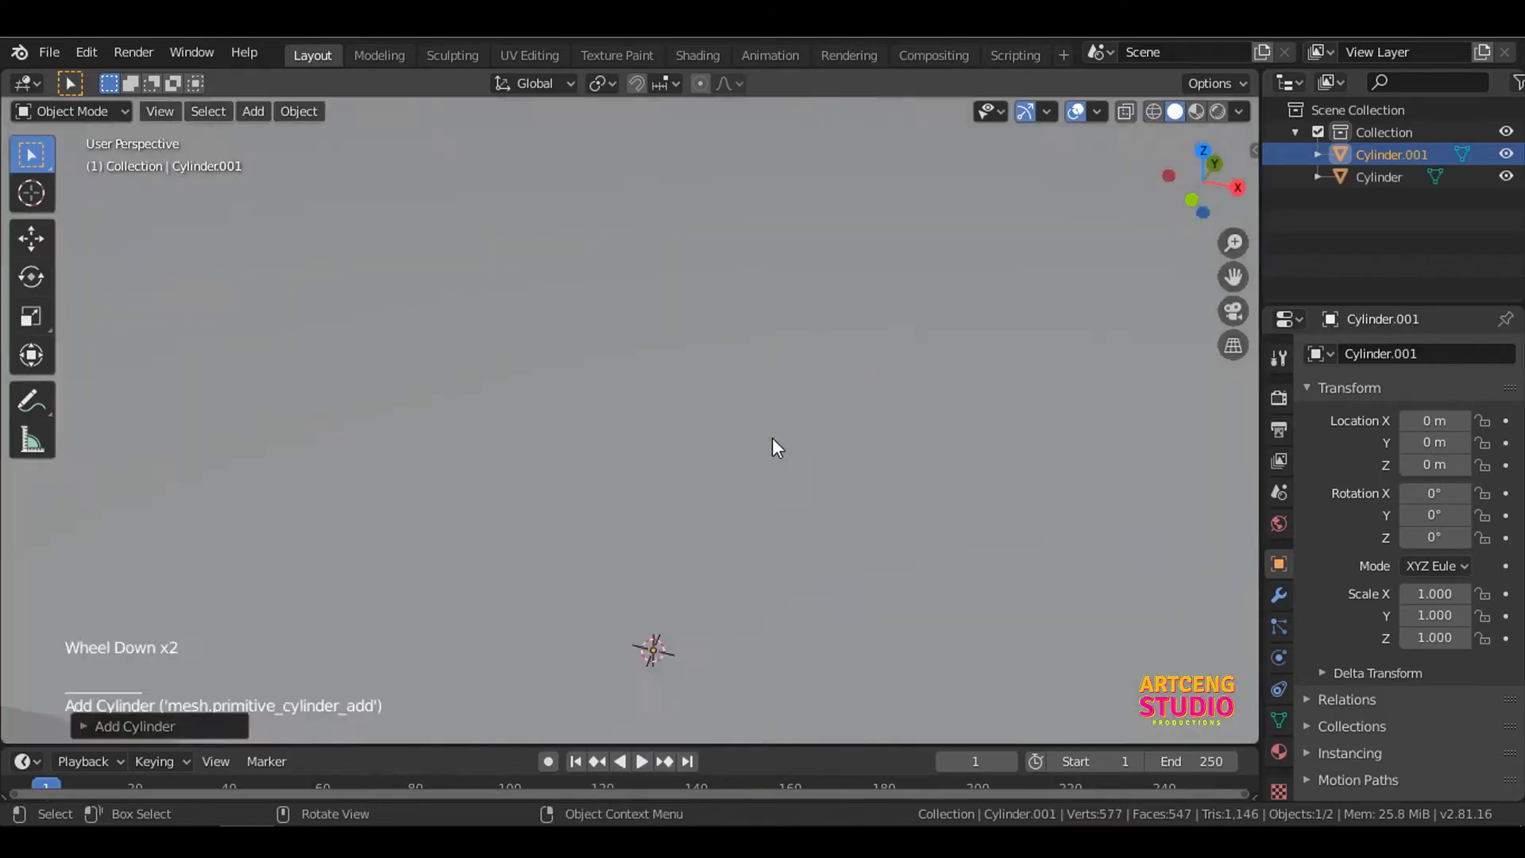
{"action": "scroll", "coordinate": [772, 437], "scroll_direction": "down", "scroll_amount": 2}
{"action": "scroll", "coordinate": [772, 437], "scroll_direction": "up", "scroll_amount": 1}
{"action": "scroll", "coordinate": [772, 437], "scroll_direction": "down", "scroll_amount": 5}
{"action": "key", "text": "grave"}
{"action": "left_click", "coordinate": [871, 341]}
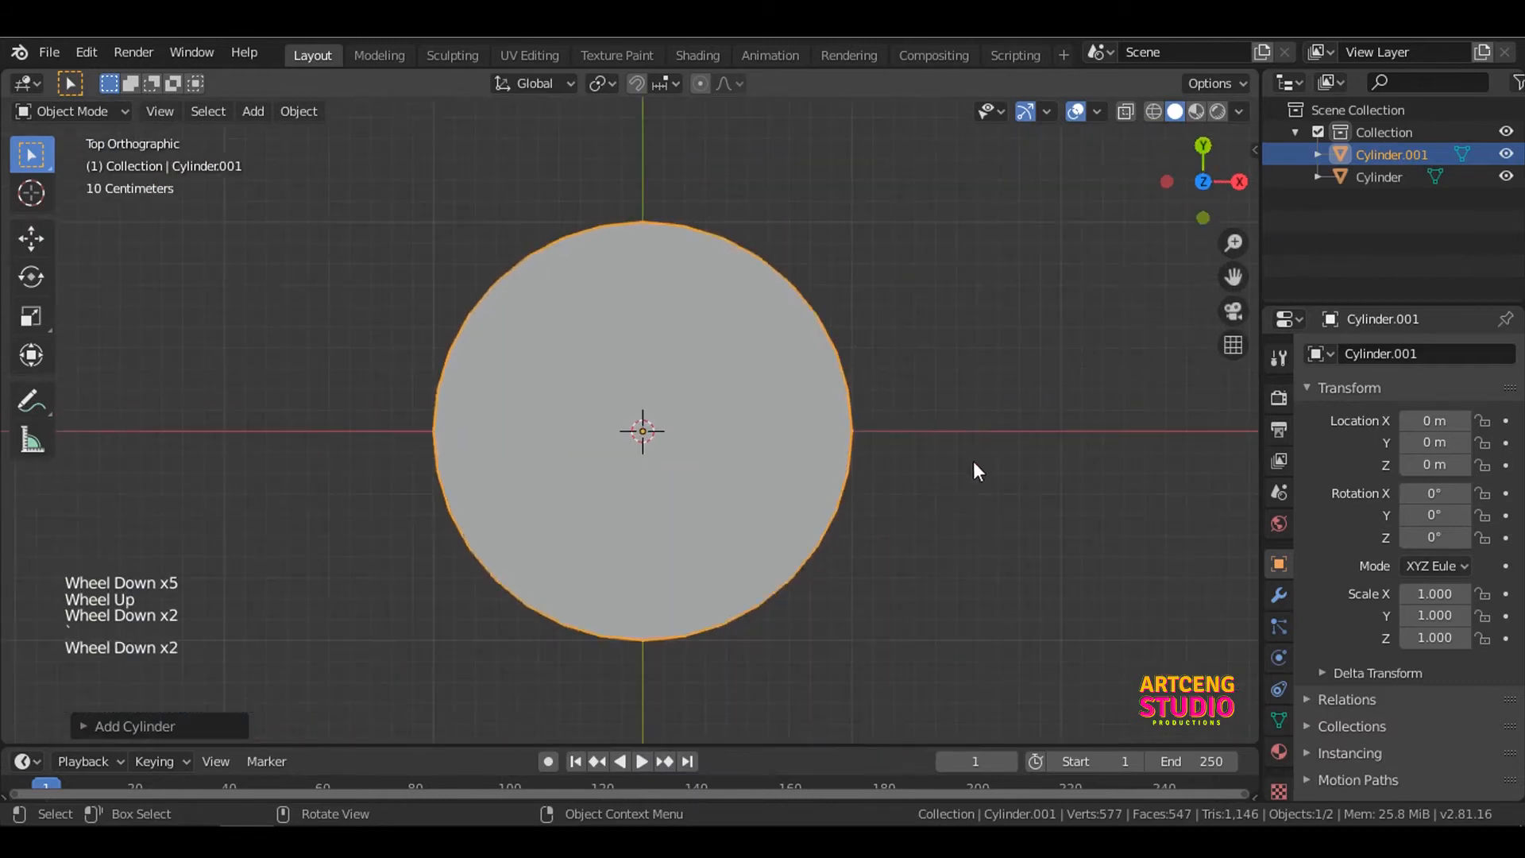
{"action": "key", "text": "s"}
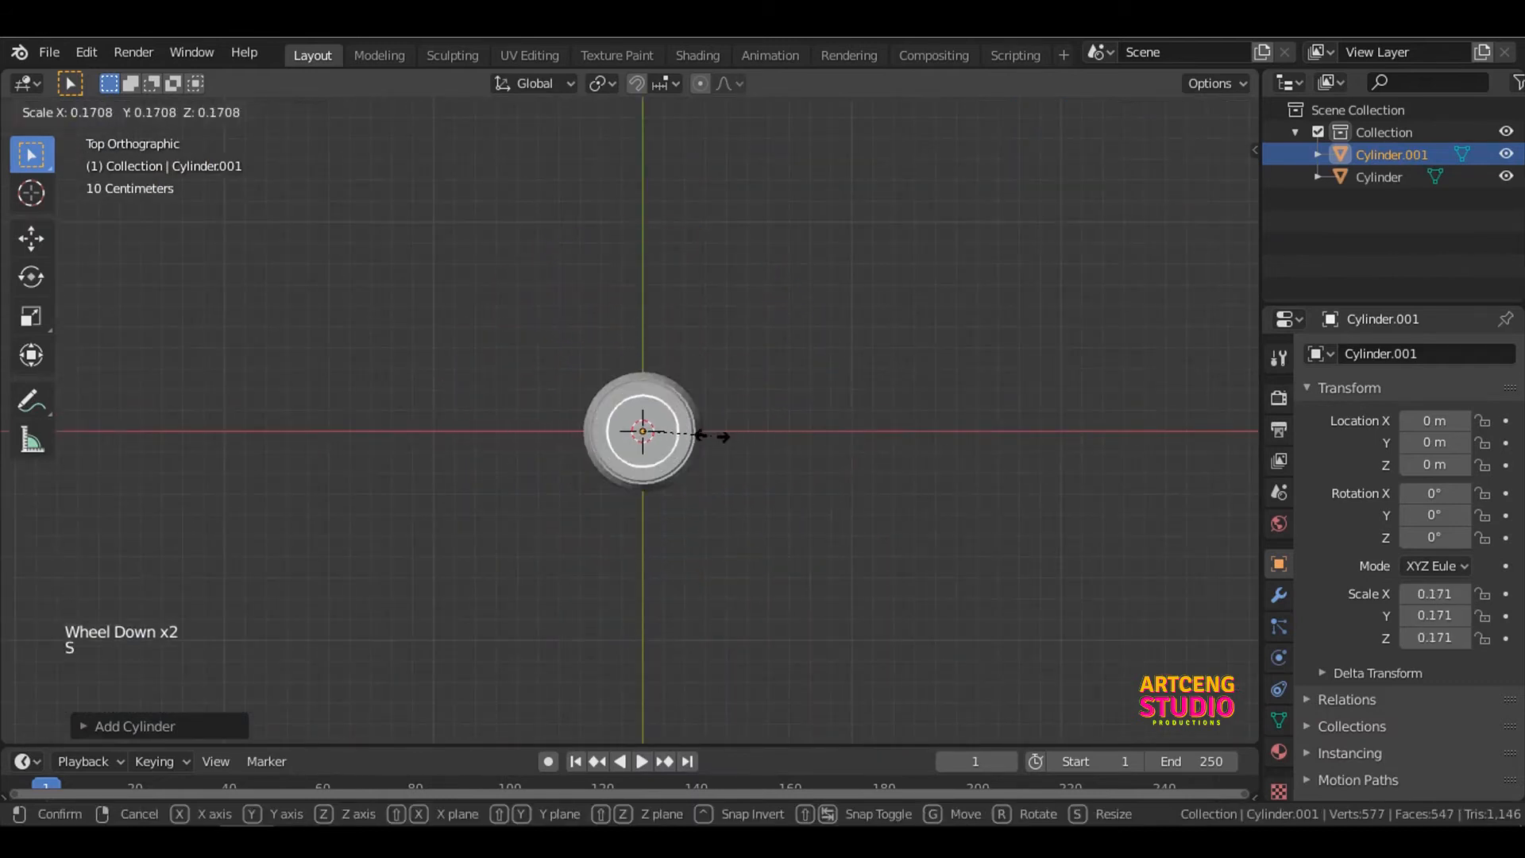
{"action": "left_click", "coordinate": [705, 434]}
Step: Move the new cylinder up along Z to about 0.376 m so it protrudes through the can's lid
{"action": "scroll", "coordinate": [654, 430], "scroll_direction": "up", "scroll_amount": 4}
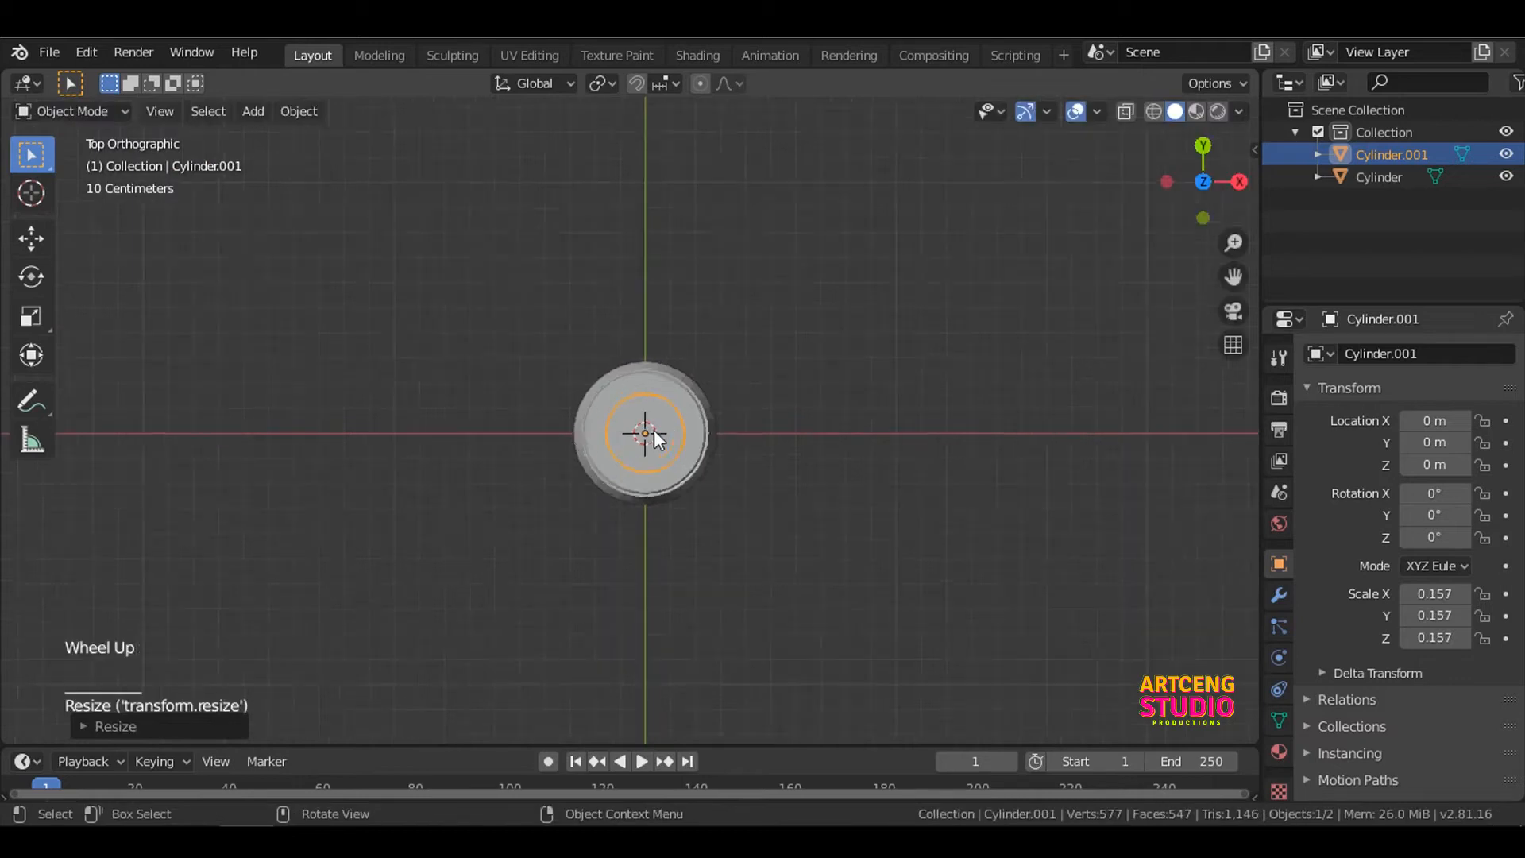
{"action": "middle_click_drag", "start_coordinate": [727, 451], "coordinate": [699, 298]}
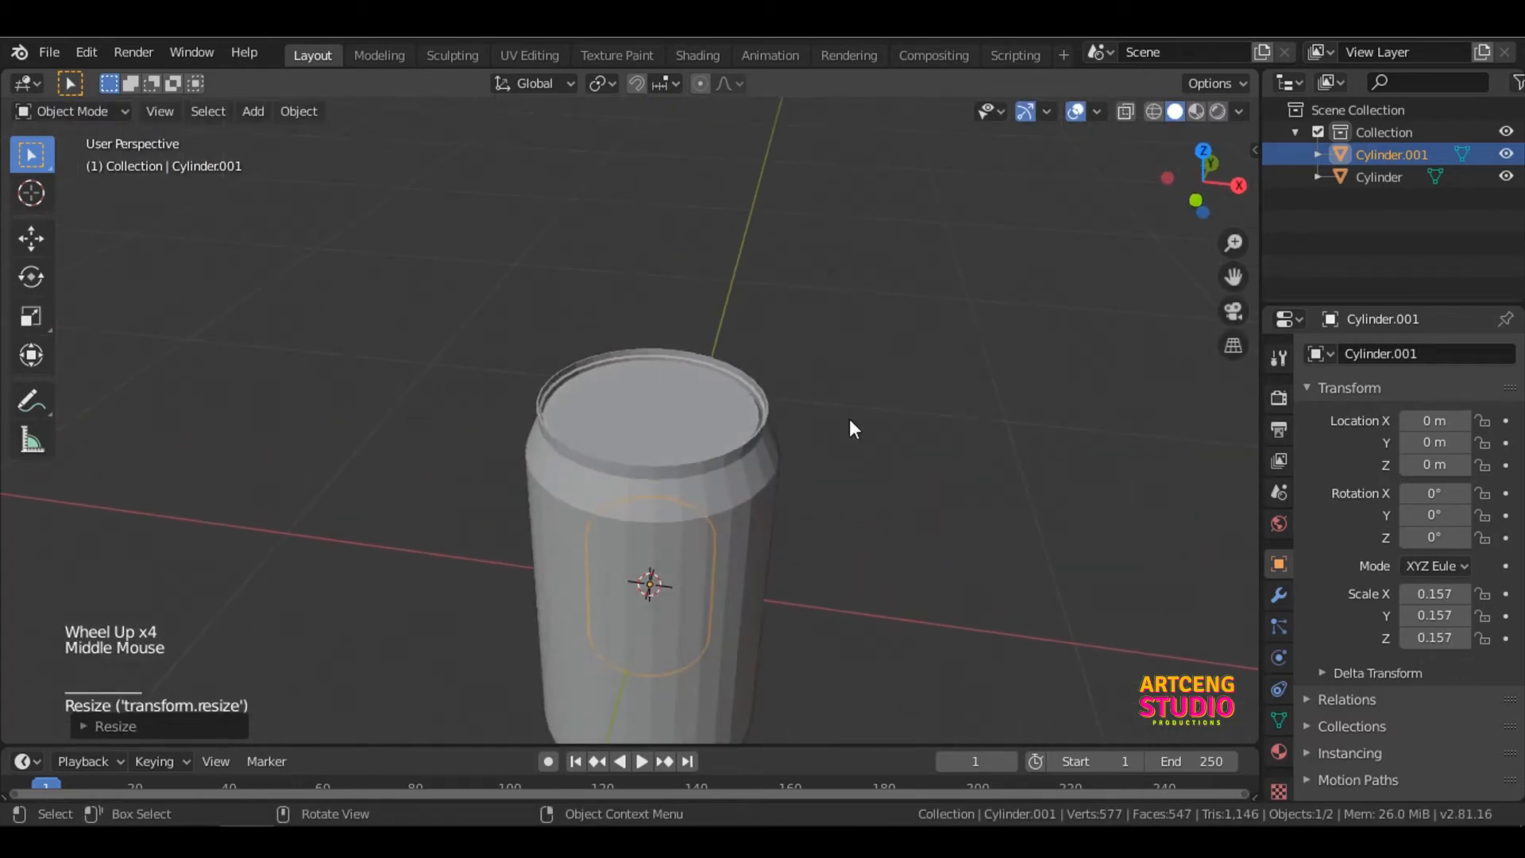
{"action": "key", "text": "g"}
{"action": "key", "text": "z"}
{"action": "left_click", "coordinate": [846, 303]}
Step: In top view, move the new cylinder about 0.05 m along X, off the can's center
{"action": "key", "text": "grave"}
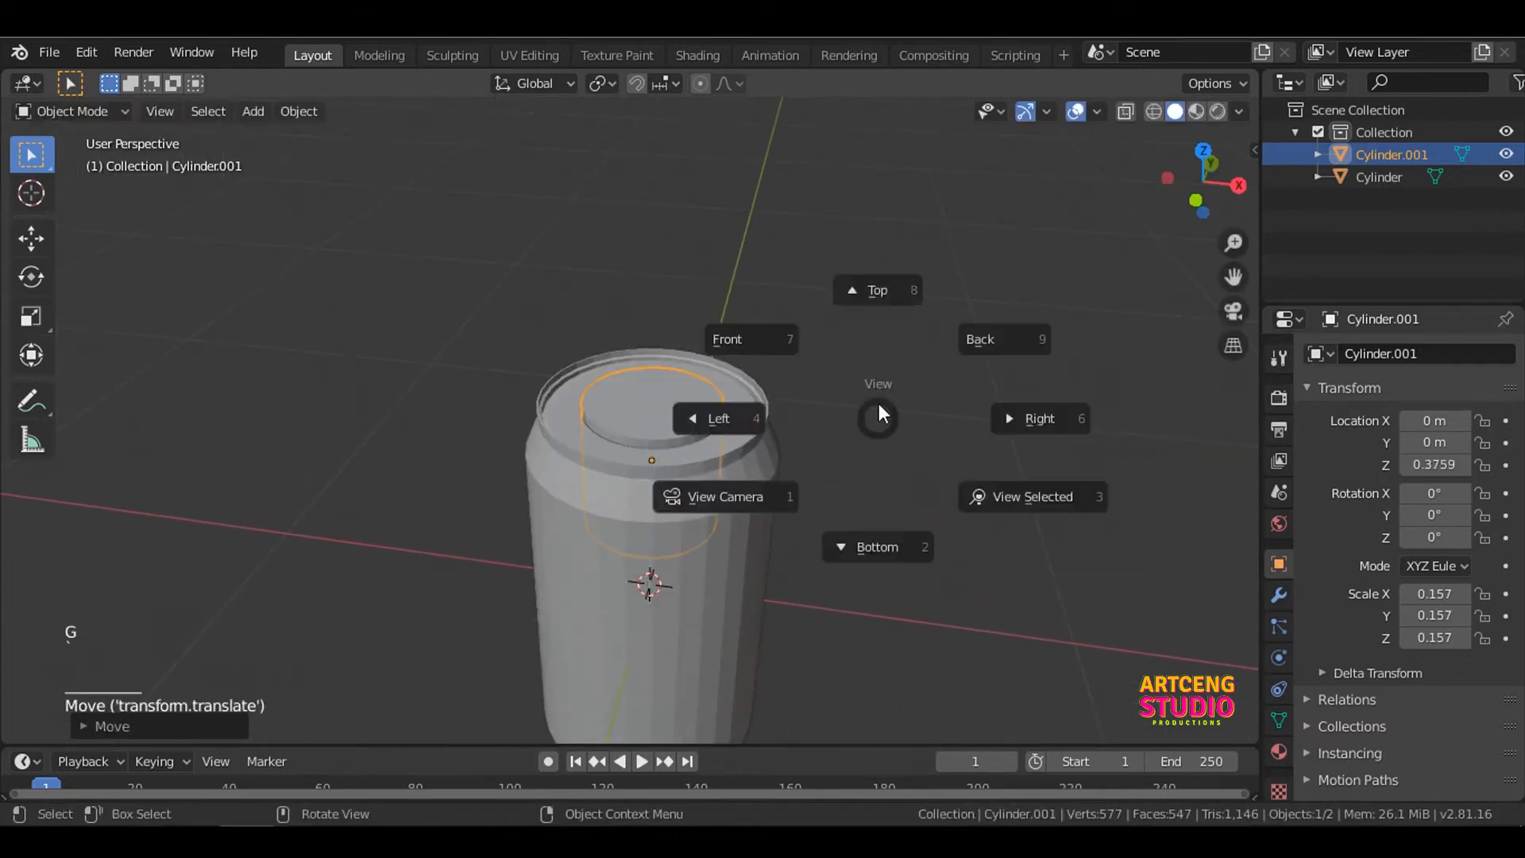
{"action": "left_click", "coordinate": [861, 317]}
{"action": "scroll", "coordinate": [717, 468], "scroll_direction": "up", "scroll_amount": 4}
{"action": "middle_click_drag", "start_coordinate": [717, 469], "coordinate": [857, 471], "text": "shift"}
{"action": "scroll", "coordinate": [856, 471], "scroll_direction": "up", "scroll_amount": 2}
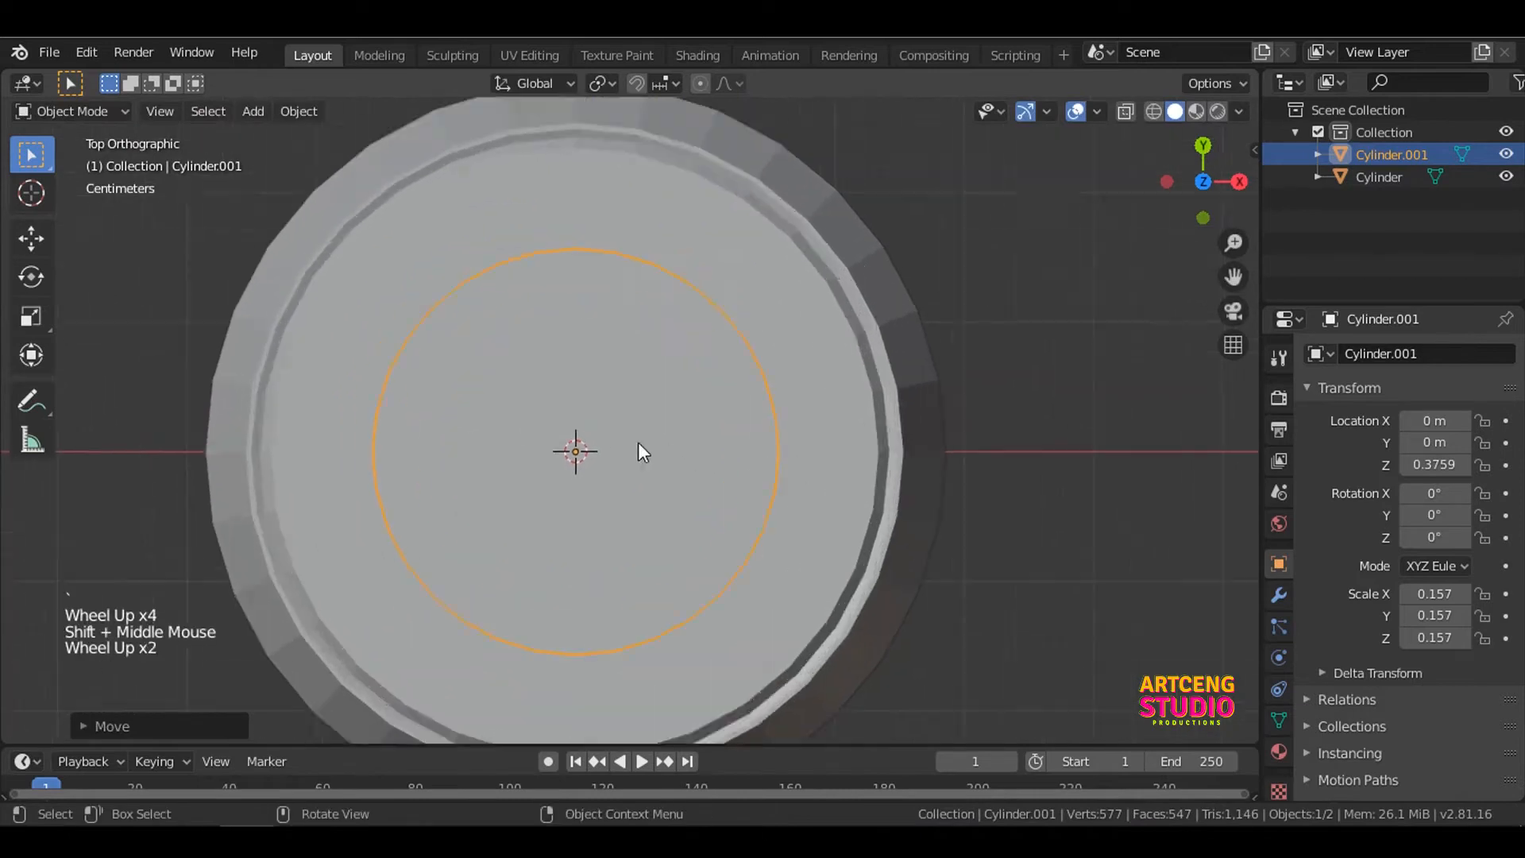
{"action": "key", "text": "g"}
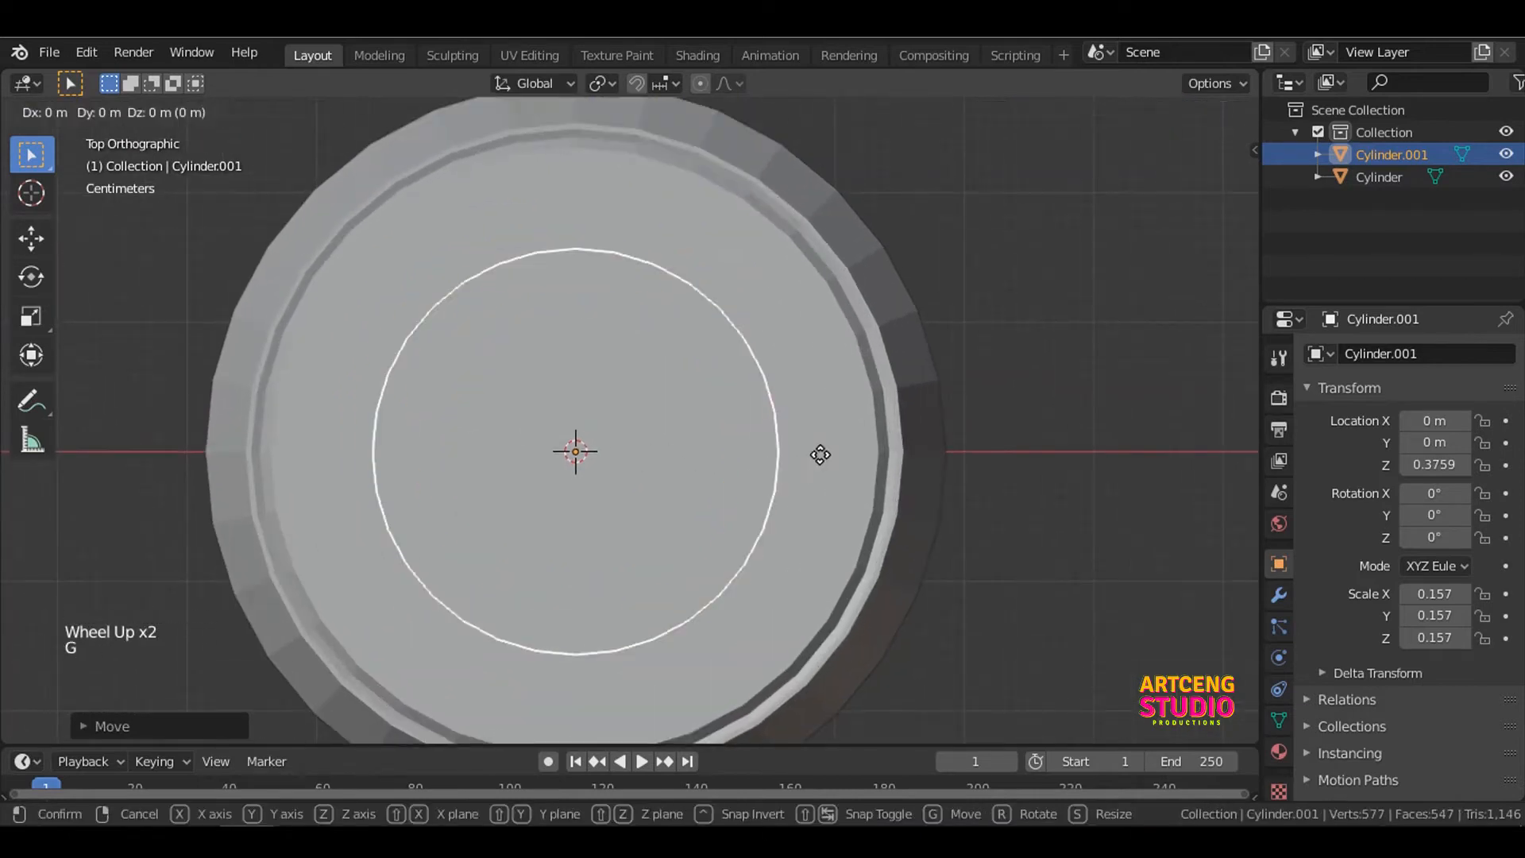
{"action": "key", "text": "x"}
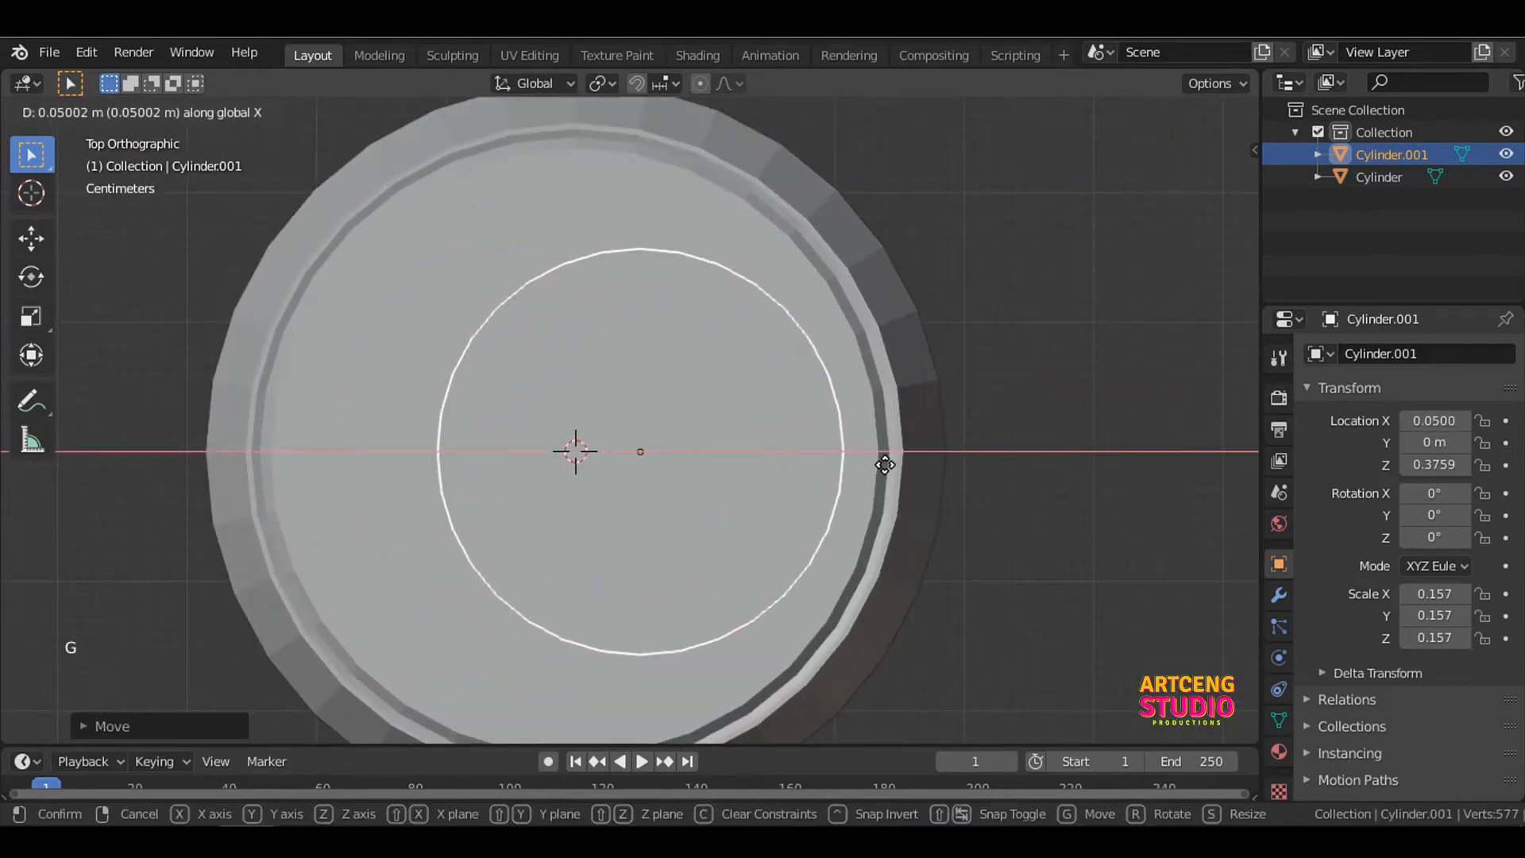
{"action": "left_click", "coordinate": [885, 465]}
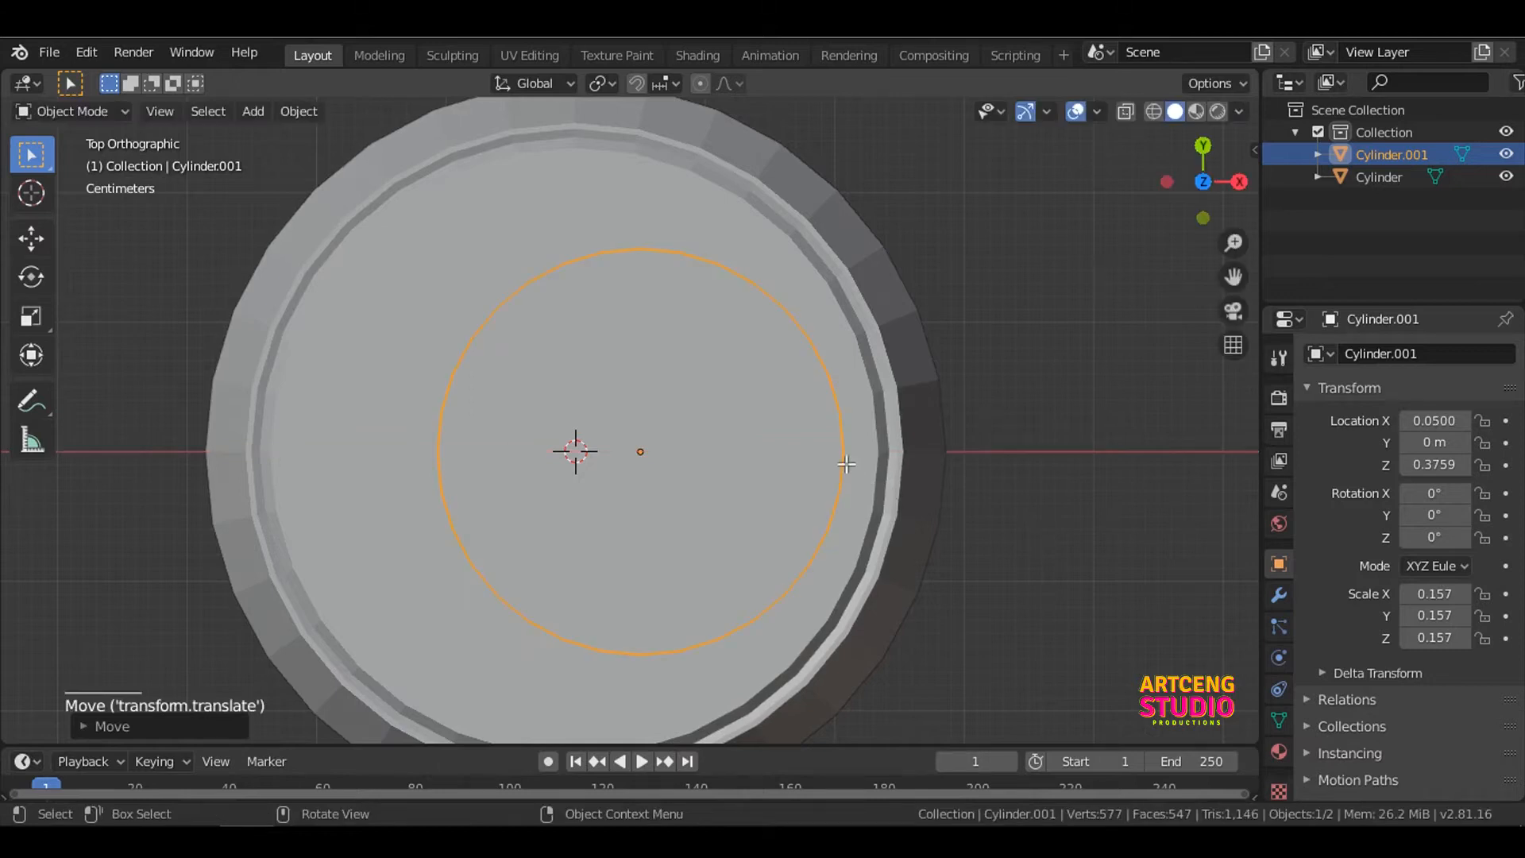
Step: In Edit Mode with wireframe shading, enable proportional editing and select the arc of vertices on the offset cylinder's negative X side
{"action": "key", "text": "Tab"}
{"action": "key", "text": "1"}
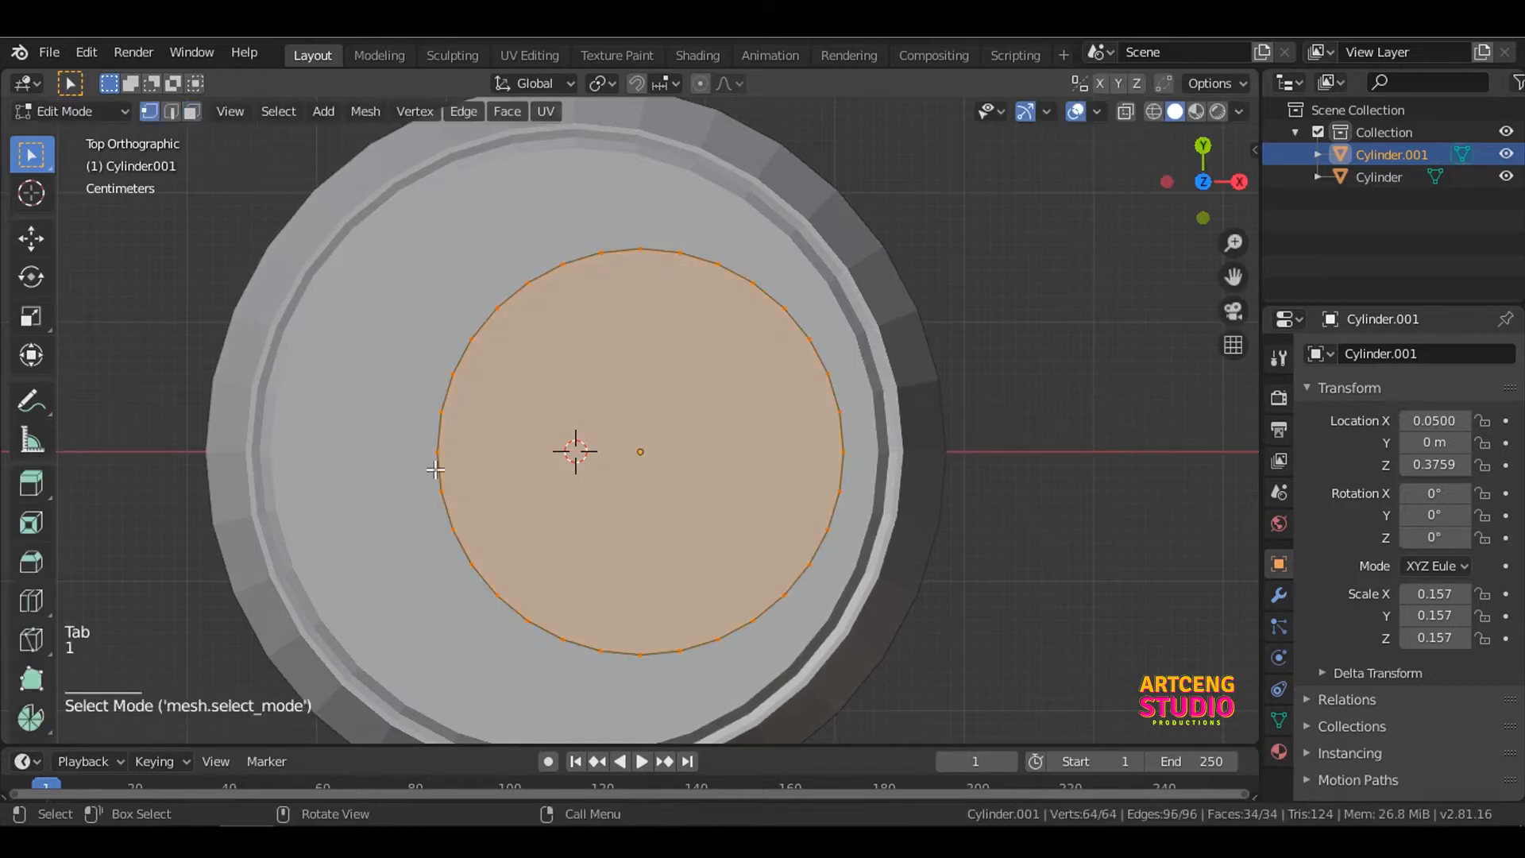
{"action": "left_click", "coordinate": [434, 459]}
{"action": "key", "text": "z"}
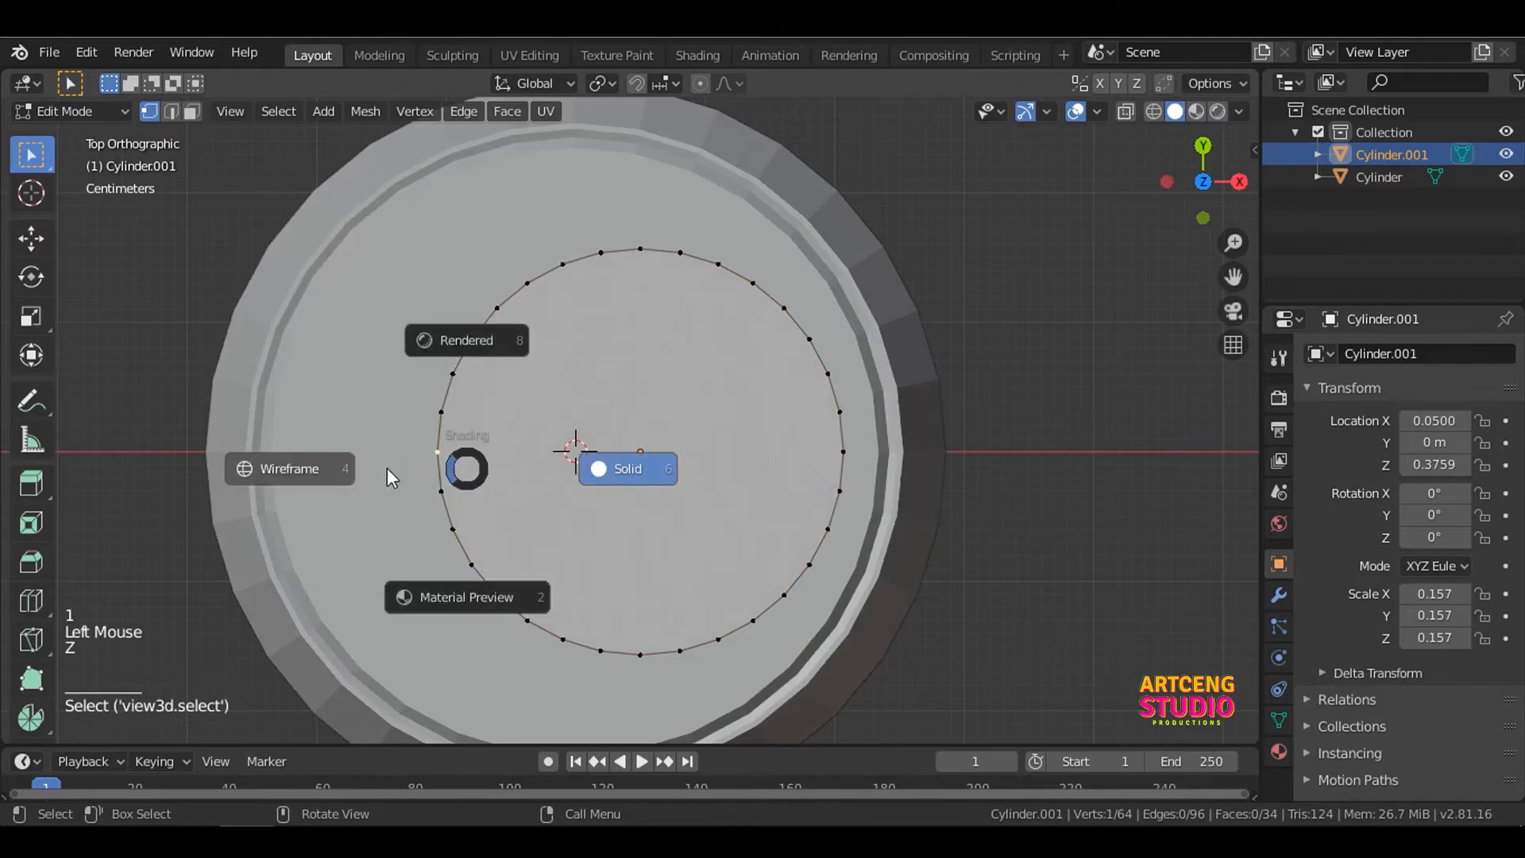
{"action": "key", "text": "c"}
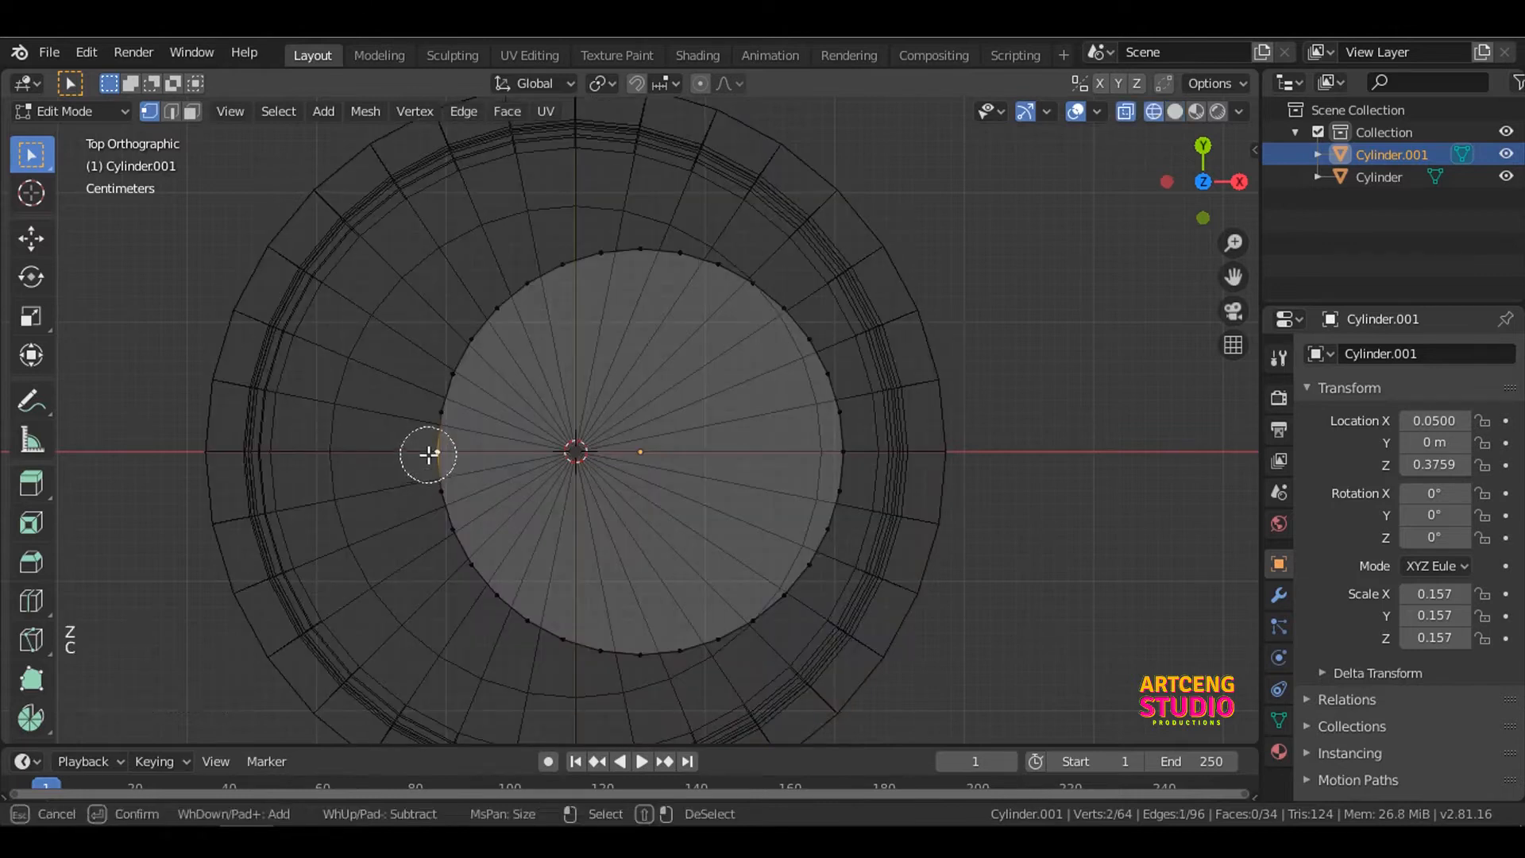
{"action": "key", "text": "Escape"}
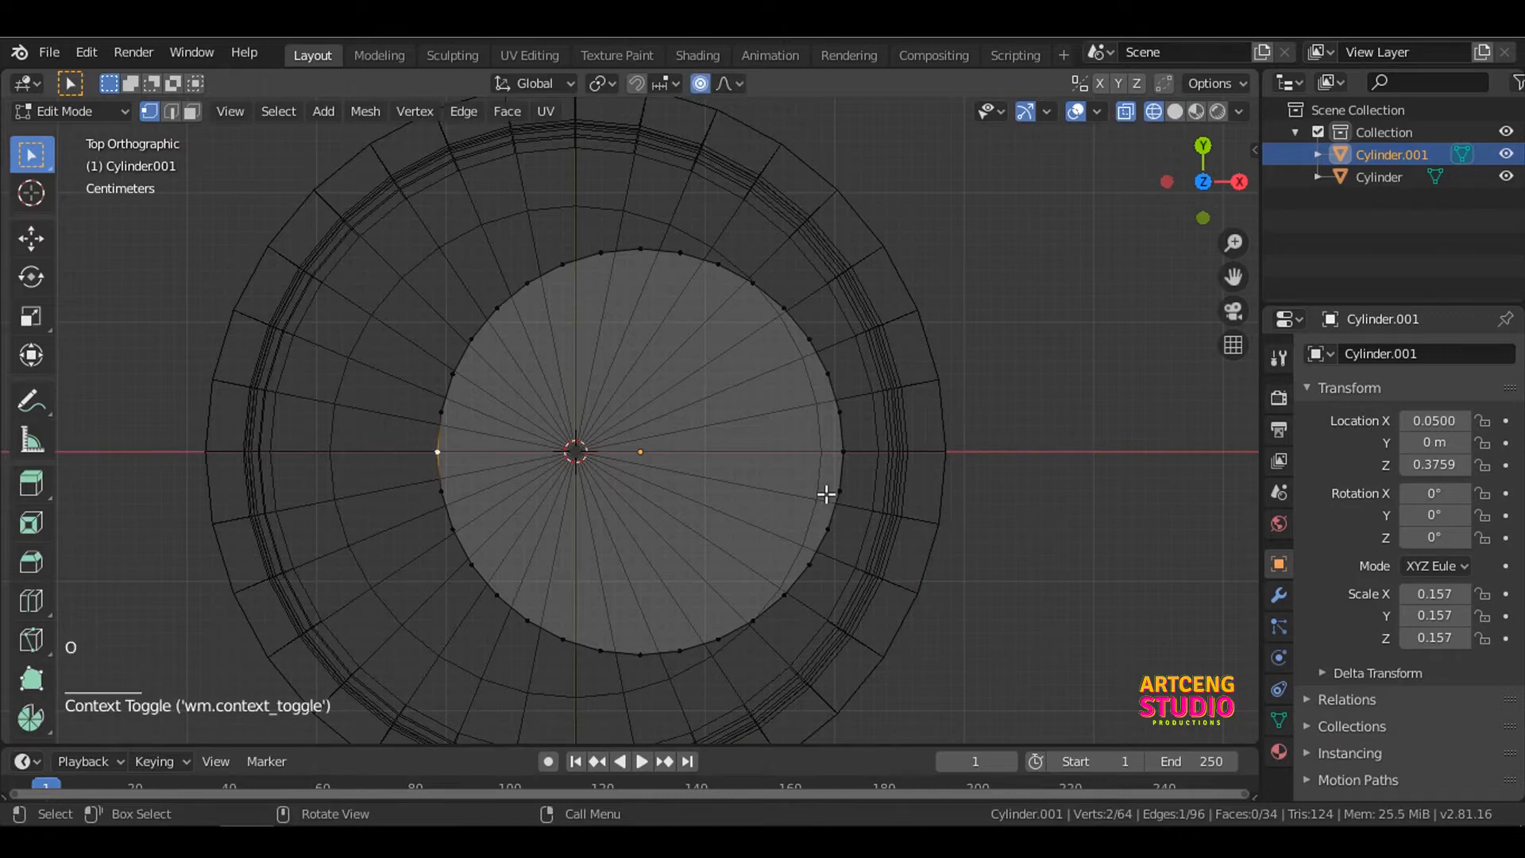
{"action": "key", "text": "c"}
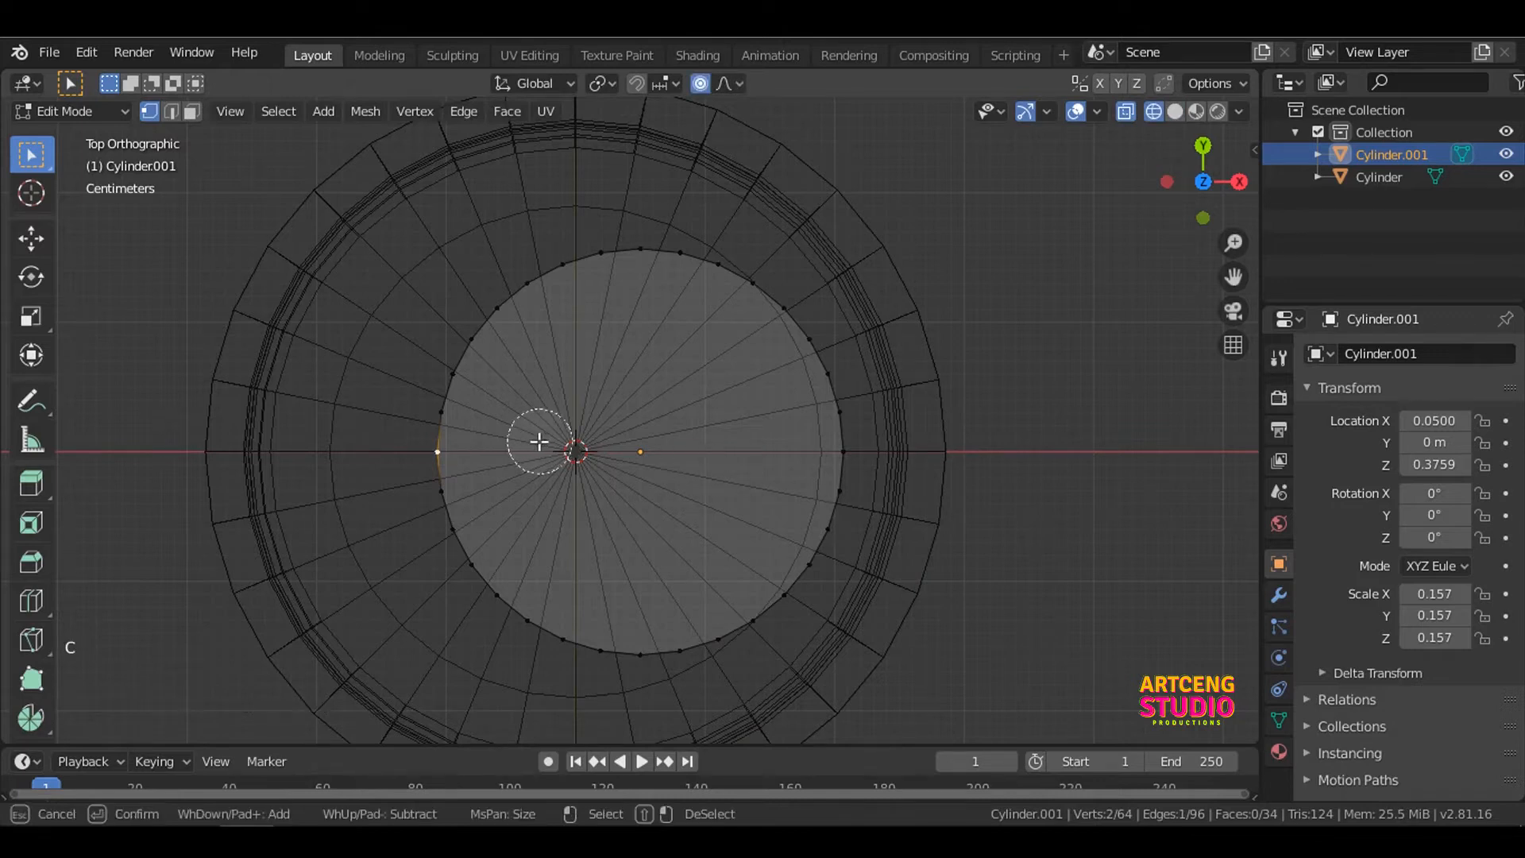
{"action": "mouse_move", "coordinate": [480, 432]}
{"action": "left_mouse_down"}
{"action": "mouse_move", "coordinate": [475, 481]}
{"action": "mouse_move", "coordinate": [476, 412]}
{"action": "mouse_move", "coordinate": [469, 466]}
{"action": "mouse_move", "coordinate": [493, 445]}
{"action": "left_mouse_up"}
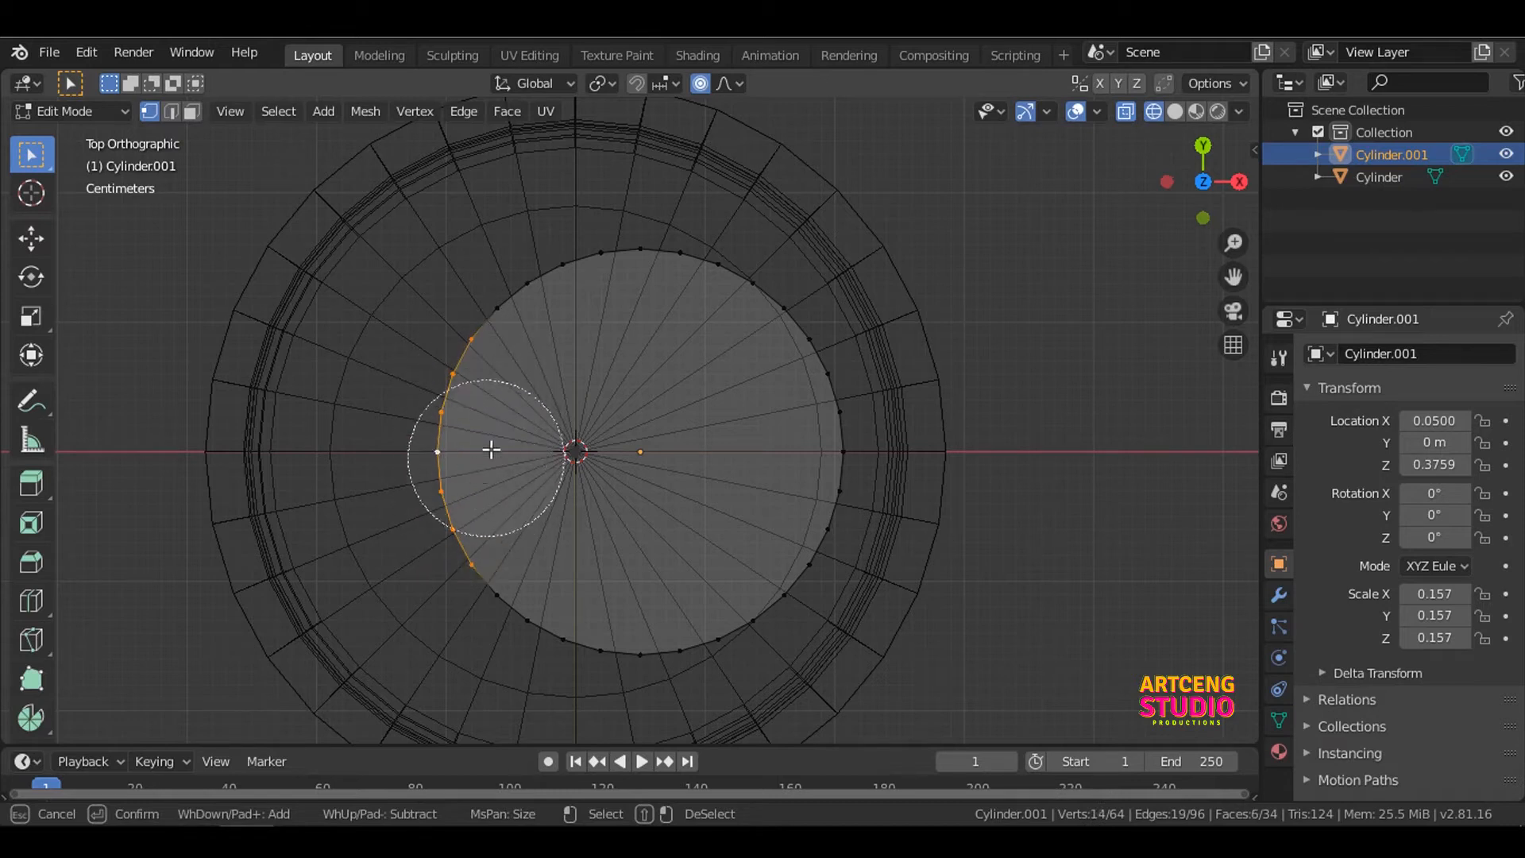
{"action": "key", "text": "Escape"}
Step: Move the selected arc about 0.1035 m along negative X with a proportional size of about 0.15, and return to Object Mode
{"action": "key", "text": "g"}
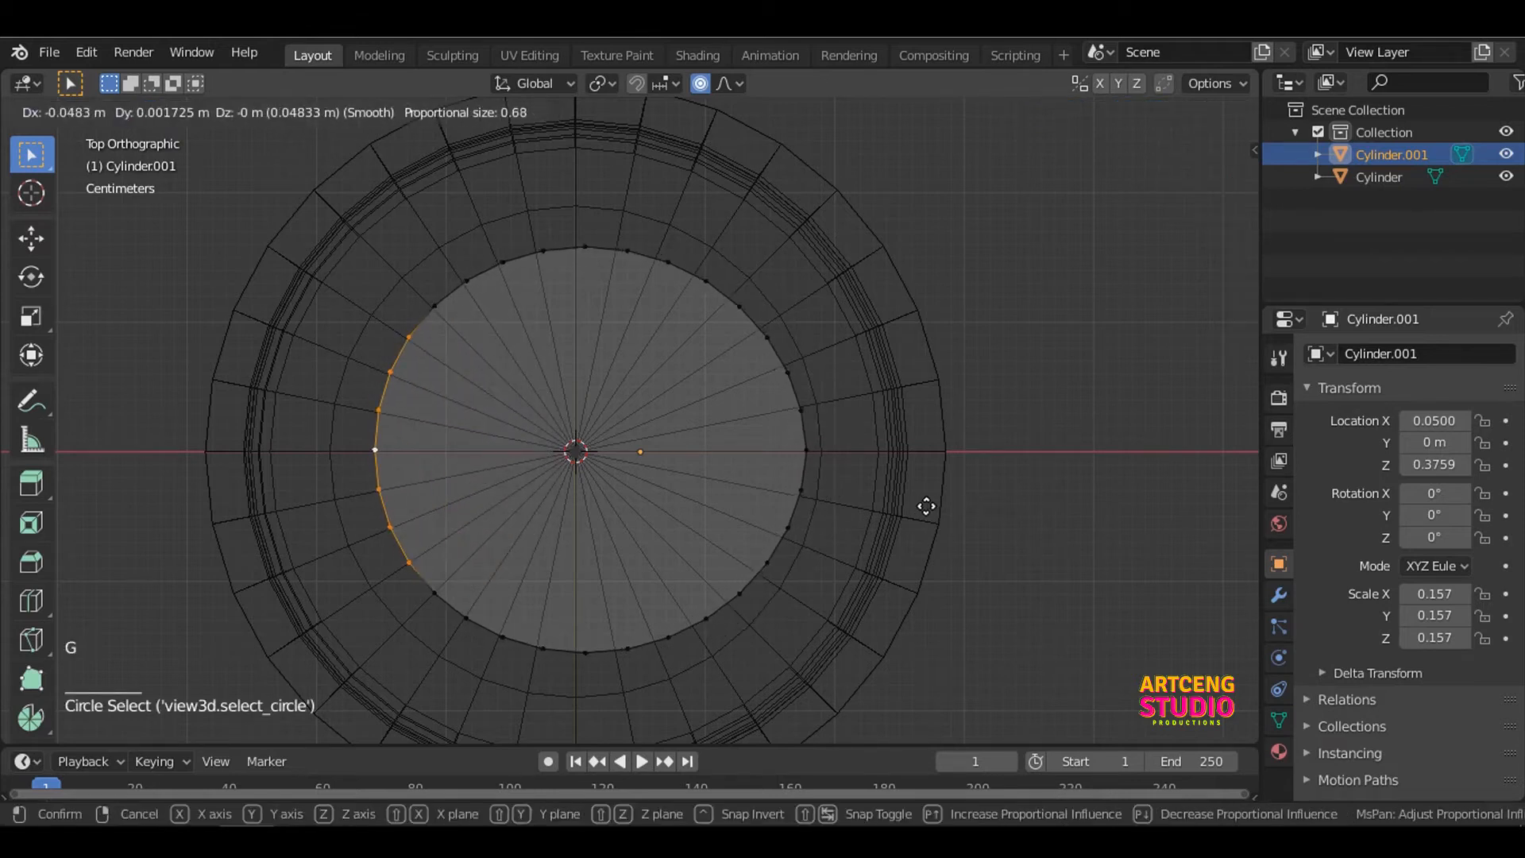
{"action": "scroll", "coordinate": [942, 501], "scroll_direction": "up", "scroll_amount": 6}
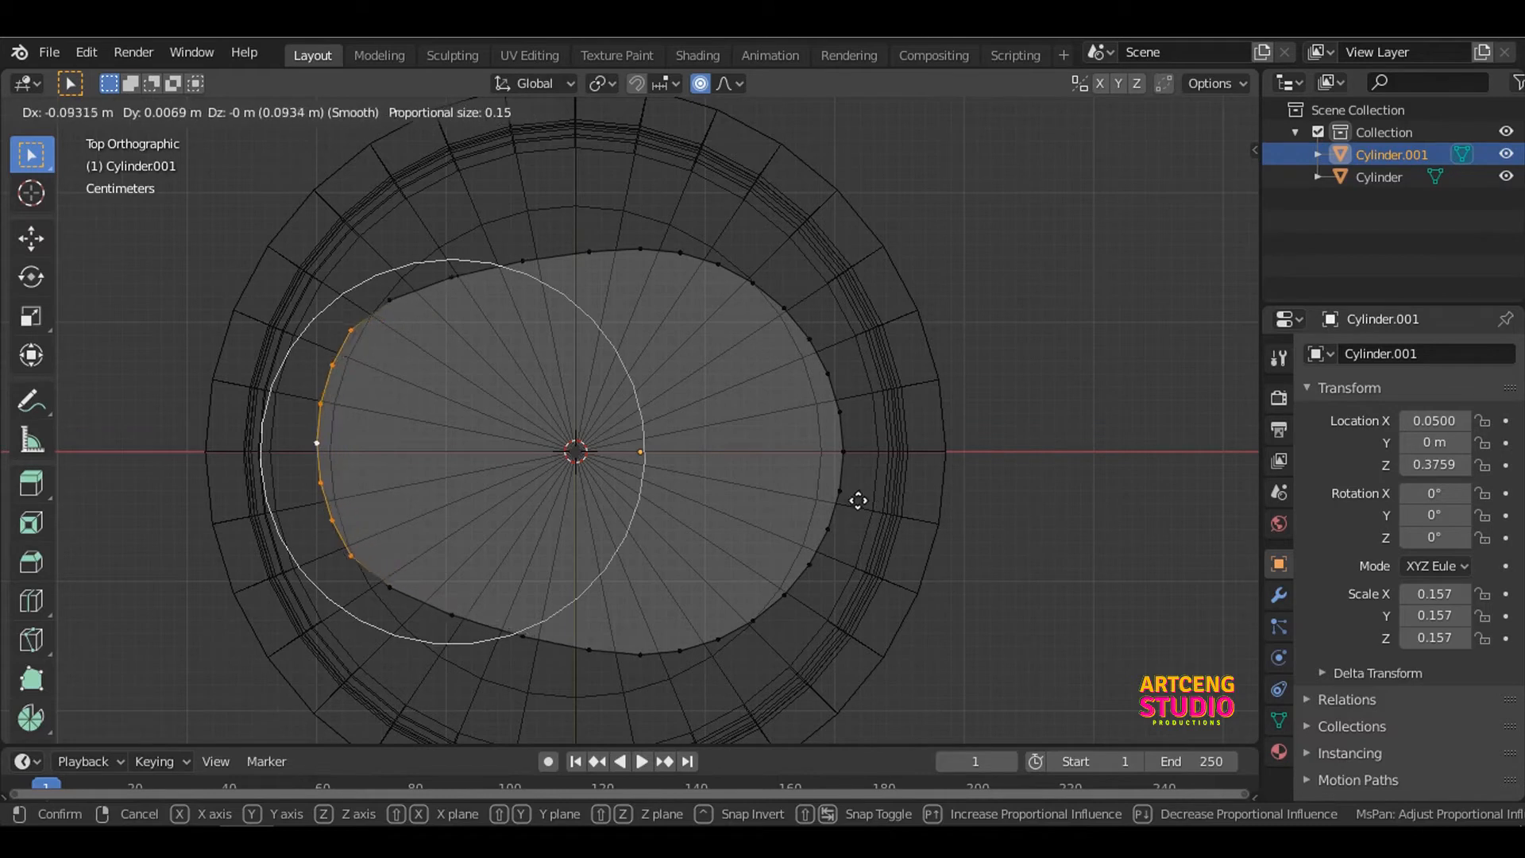
{"action": "scroll", "coordinate": [853, 500], "scroll_direction": "down", "scroll_amount": 3}
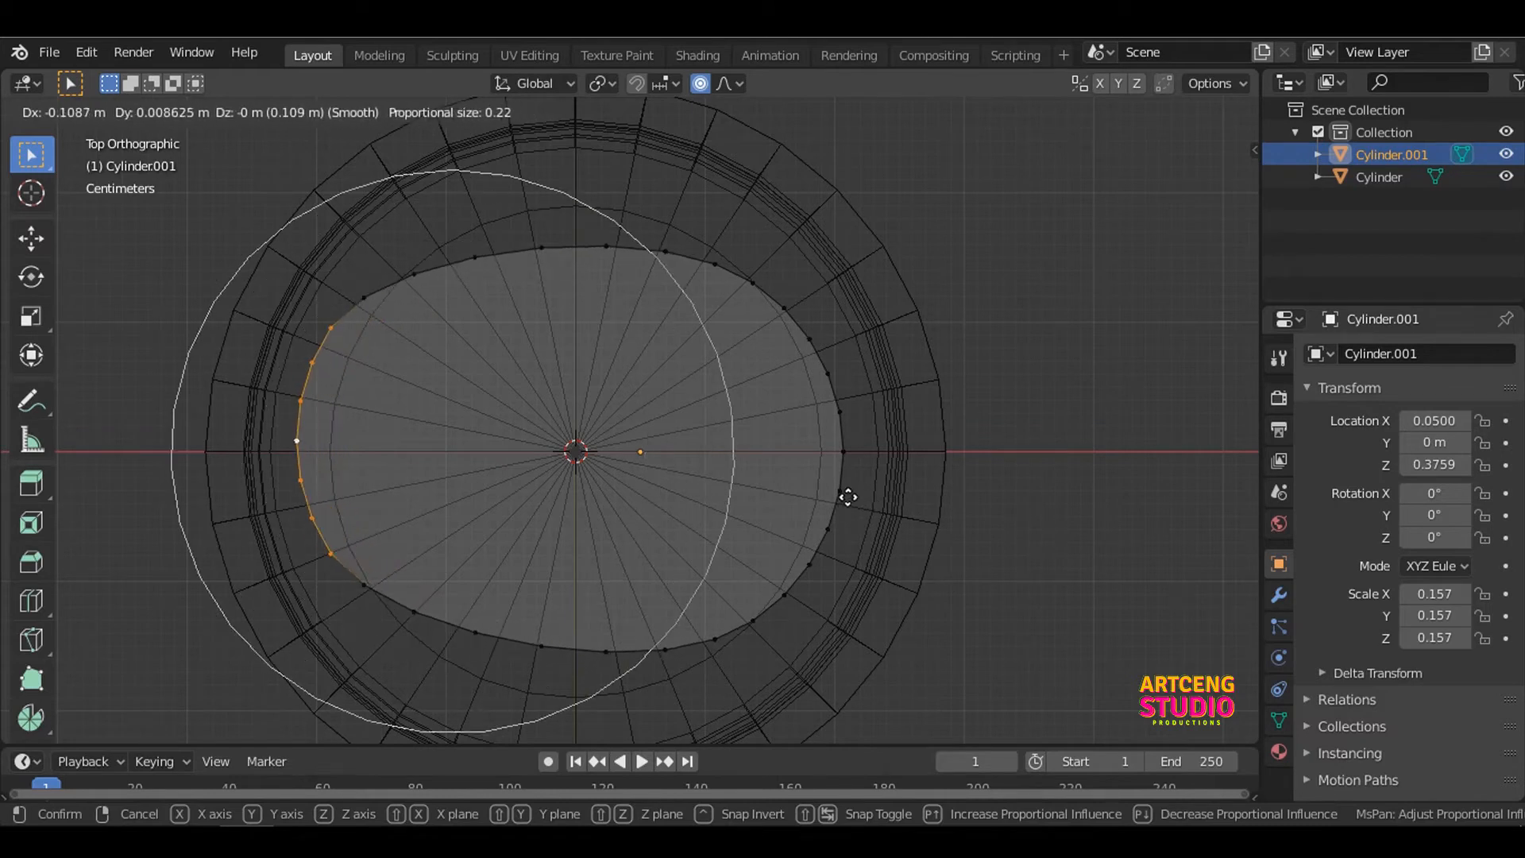
{"action": "key", "text": "x"}
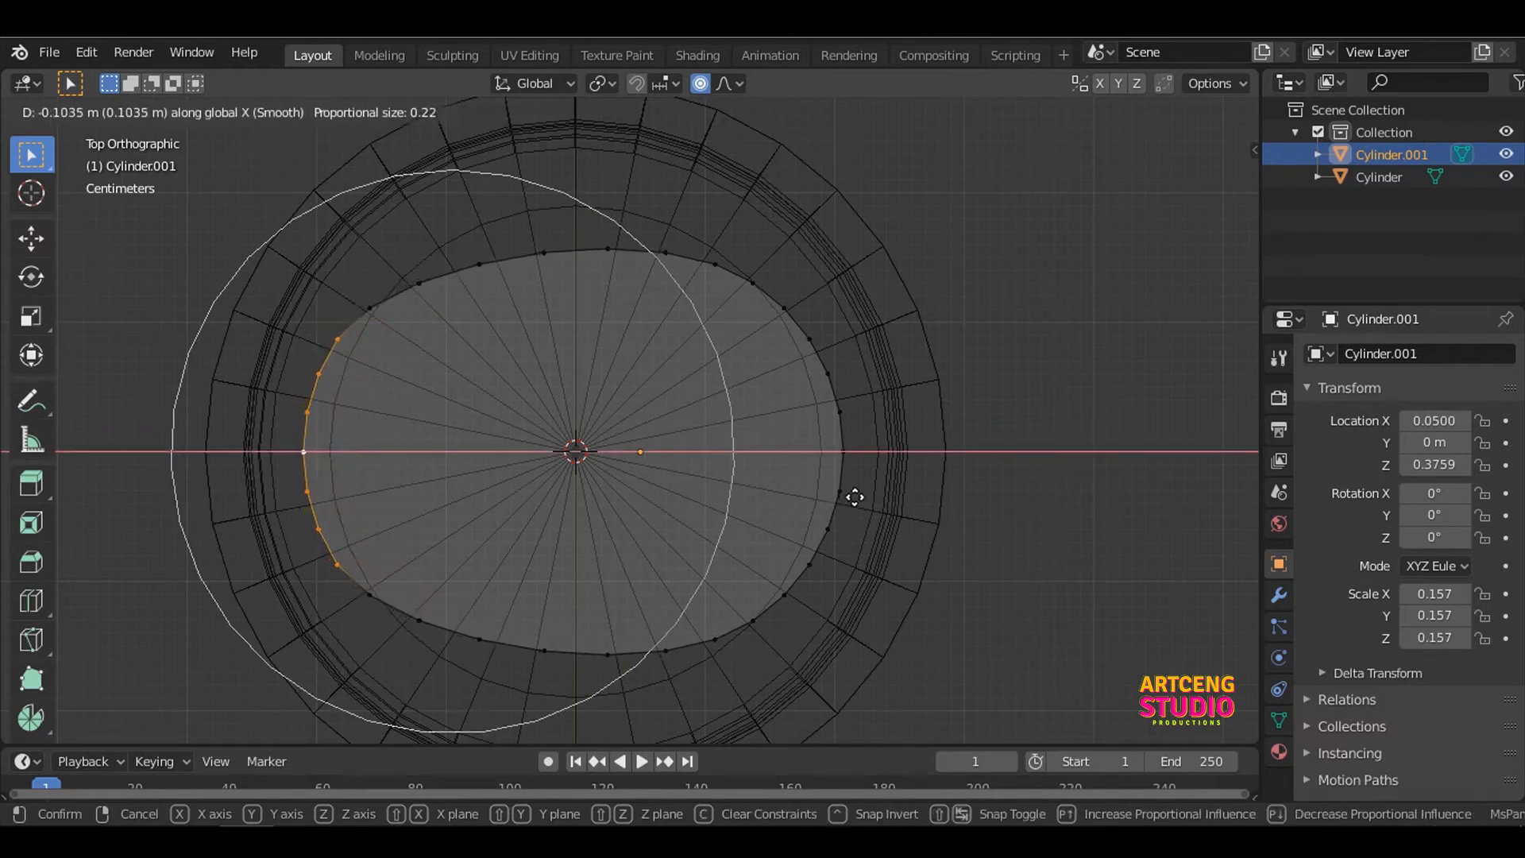
{"action": "scroll", "coordinate": [852, 498], "scroll_direction": "up", "scroll_amount": 4}
{"action": "scroll", "coordinate": [854, 497], "scroll_direction": "up", "scroll_amount": 1}
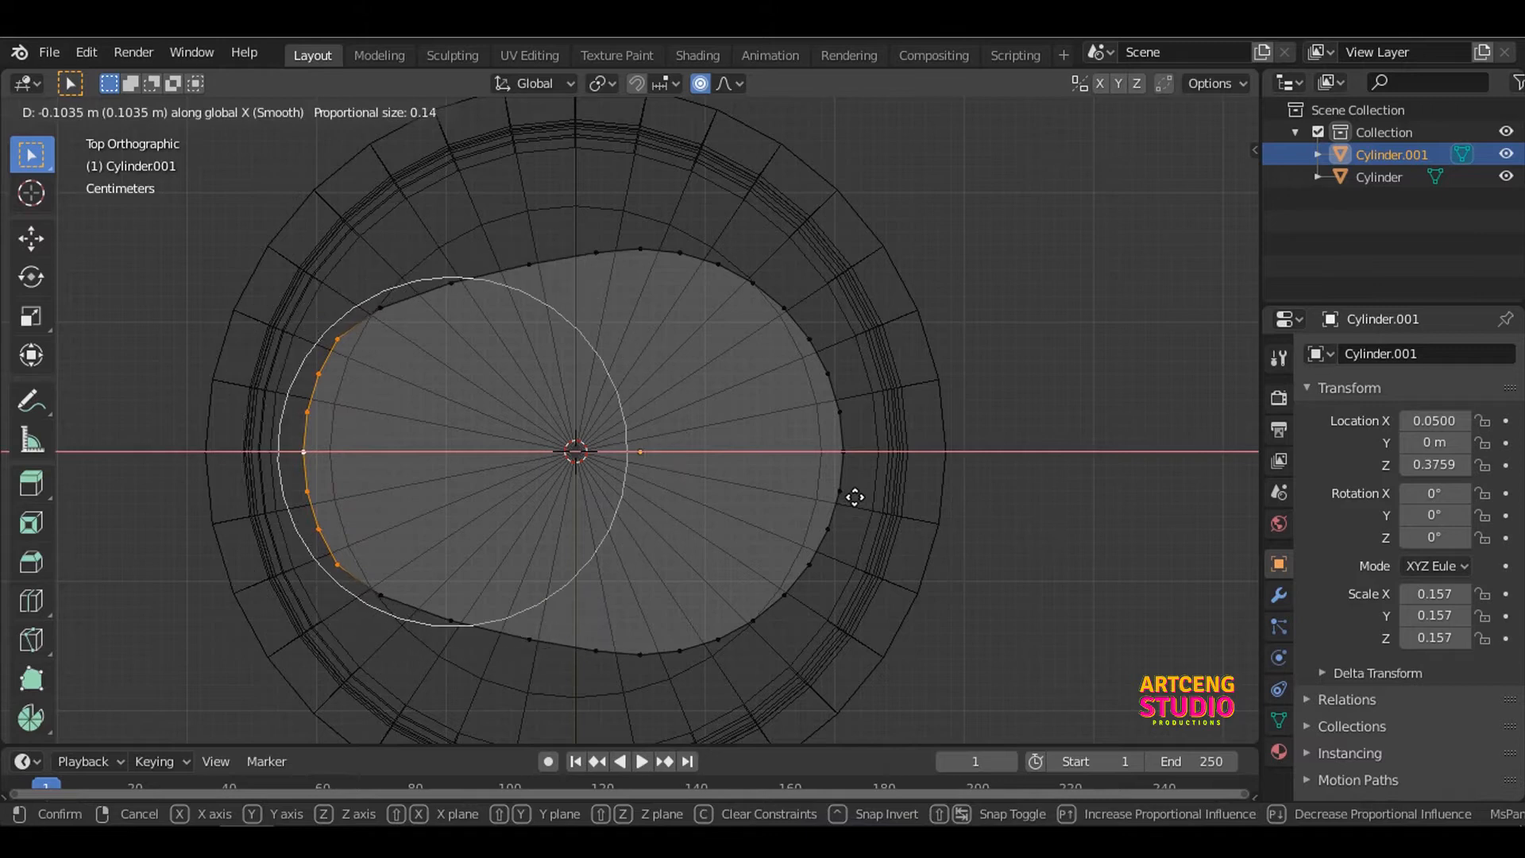
{"action": "scroll", "coordinate": [855, 497], "scroll_direction": "down", "scroll_amount": 1}
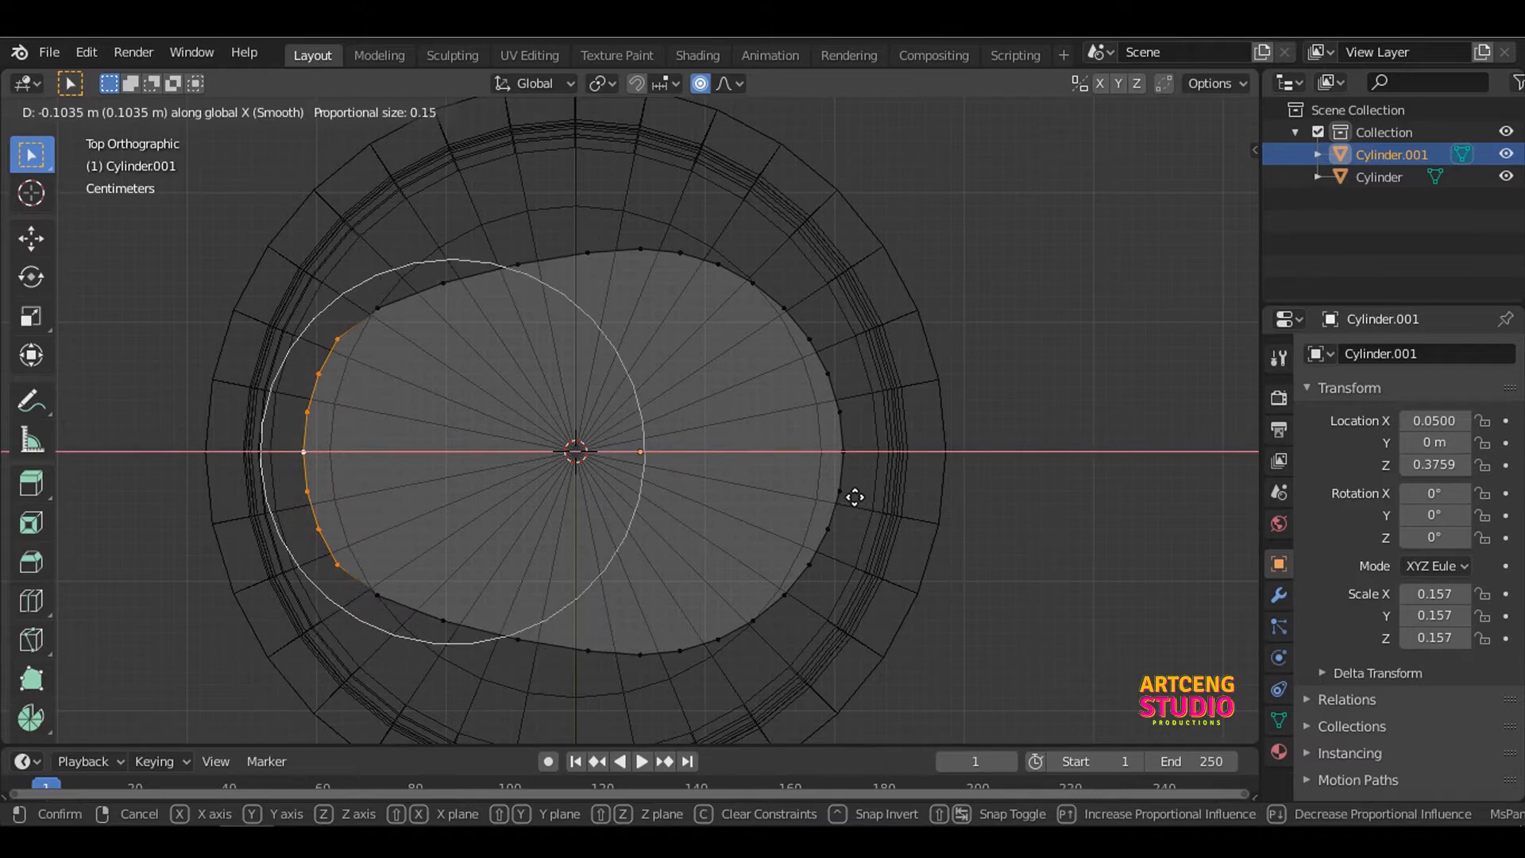
{"action": "left_click", "coordinate": [855, 497]}
{"action": "key", "text": "Tab"}
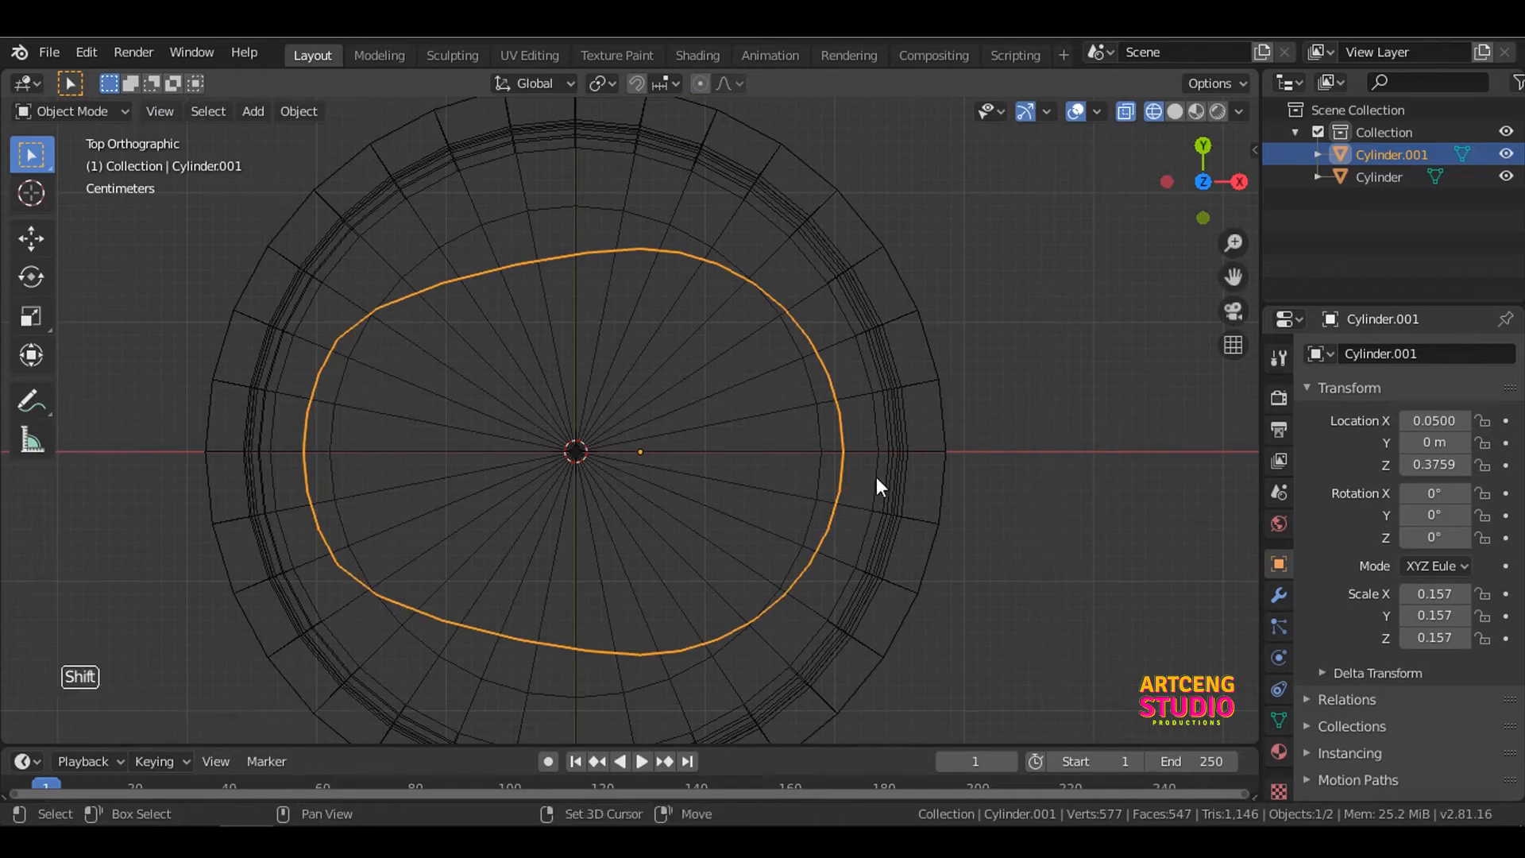
Step: Duplicate the egg-shaped cylinder in place and scale the copy uniformly to about 0.140
{"action": "key", "text": "shift+d"}
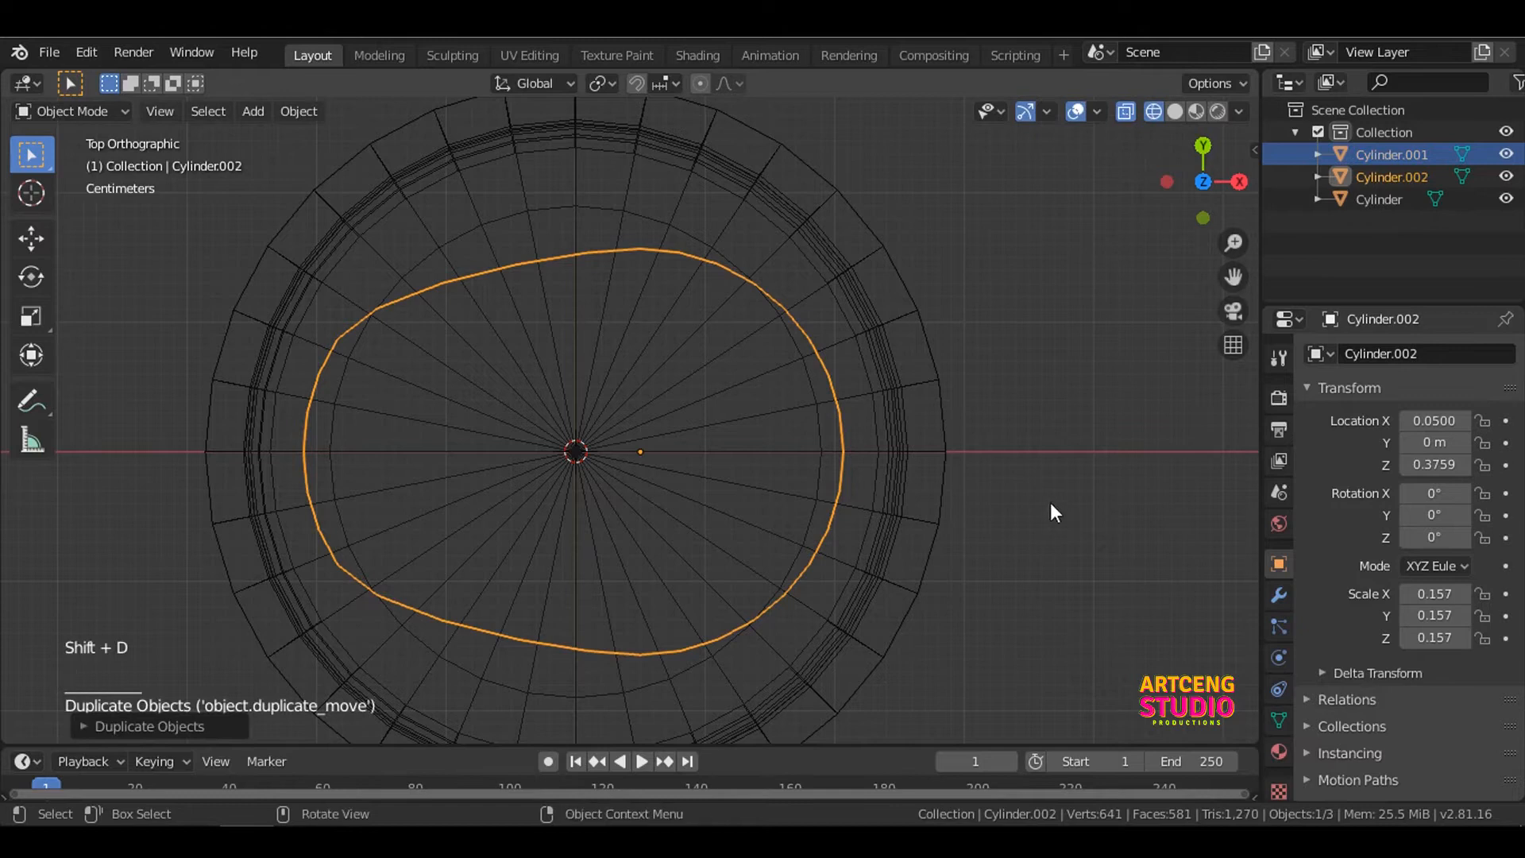
{"action": "key", "text": "s"}
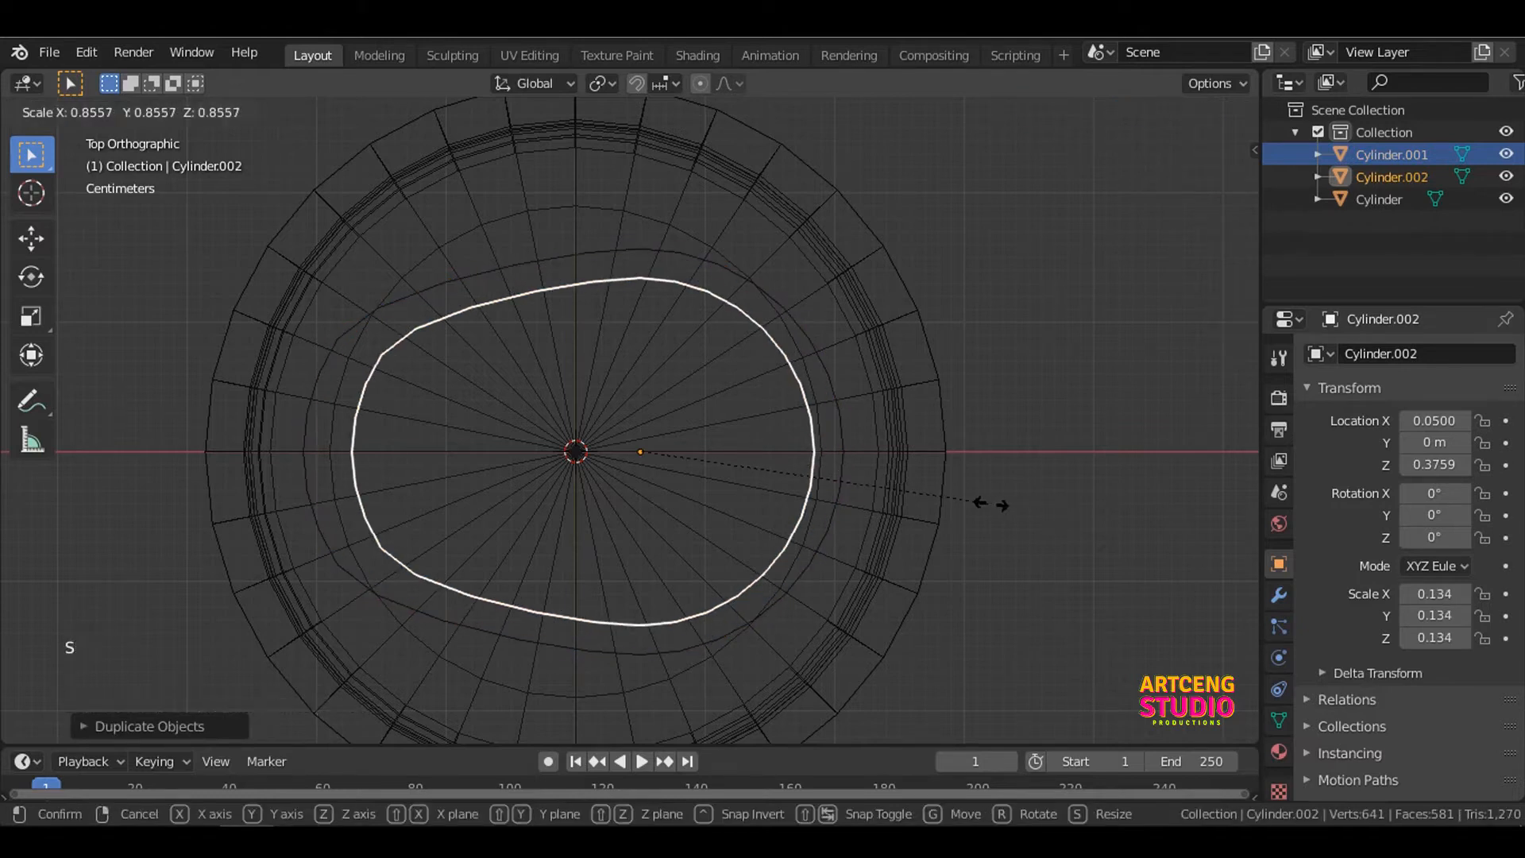
{"action": "left_click", "coordinate": [1007, 515]}
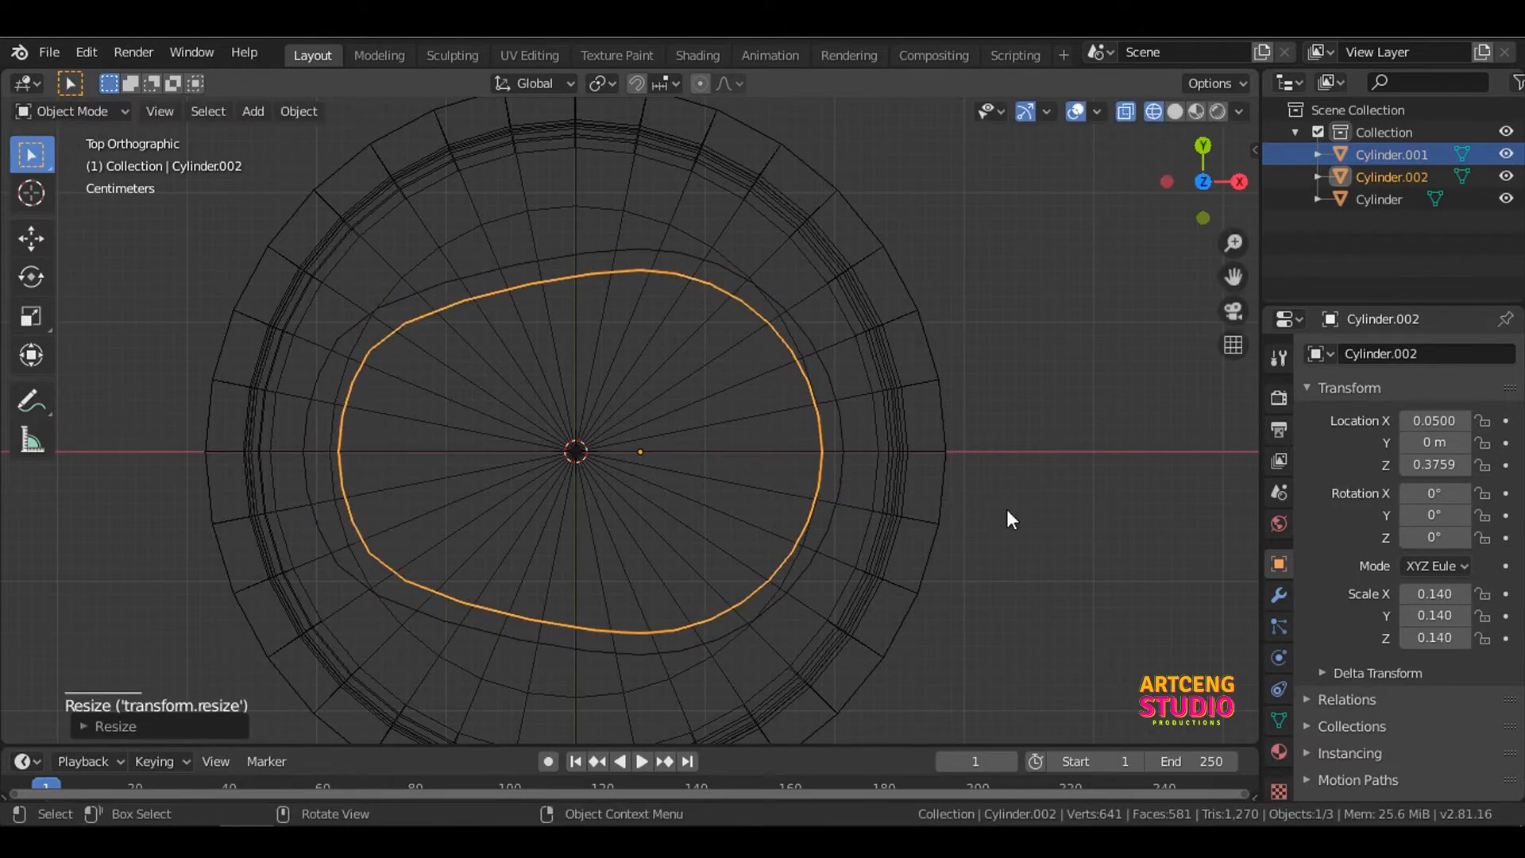
Step: Pull the copy's negative X edge along X to just past the can's center, and slightly spread two corner vertices to form a D-shaped opening
{"action": "key", "text": "Tab"}
{"action": "left_click", "coordinate": [370, 452]}
{"action": "key", "text": "c"}
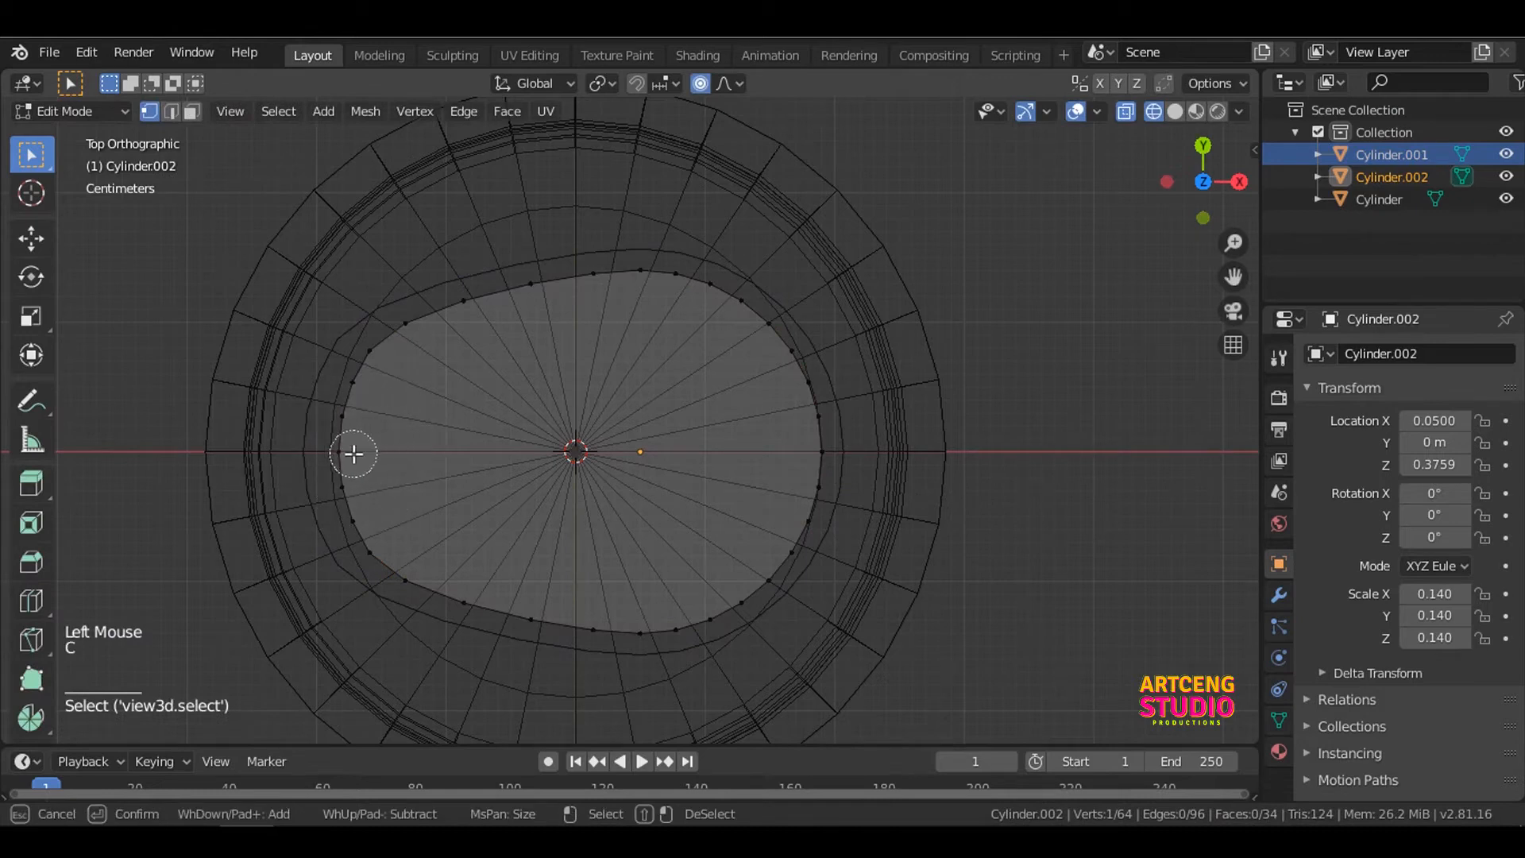
{"action": "left_click", "coordinate": [354, 453]}
{"action": "key", "text": "g"}
{"action": "key", "text": "x"}
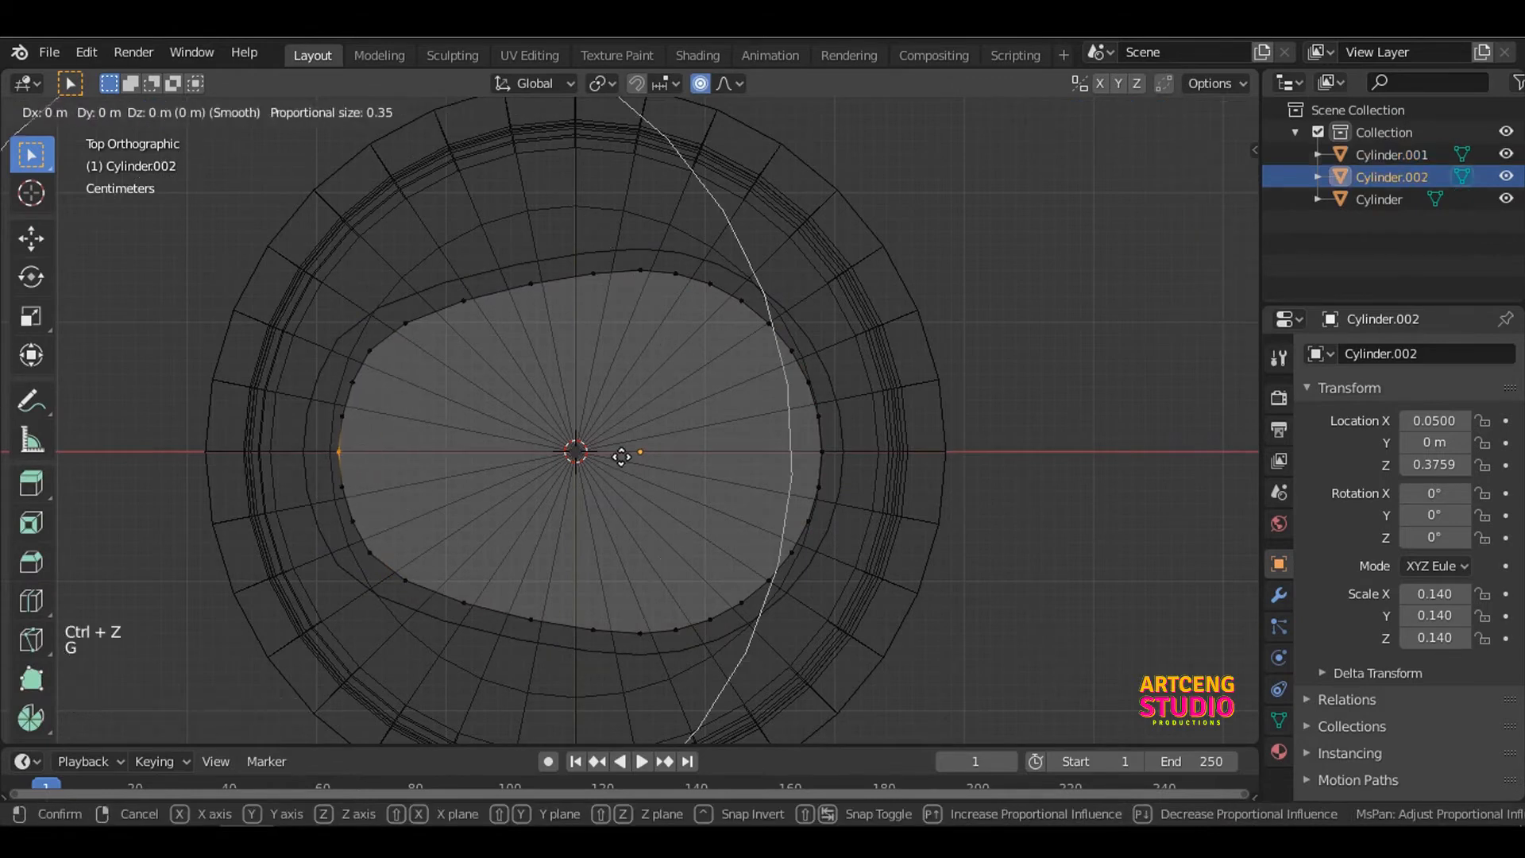
{"action": "left_click", "coordinate": [882, 474]}
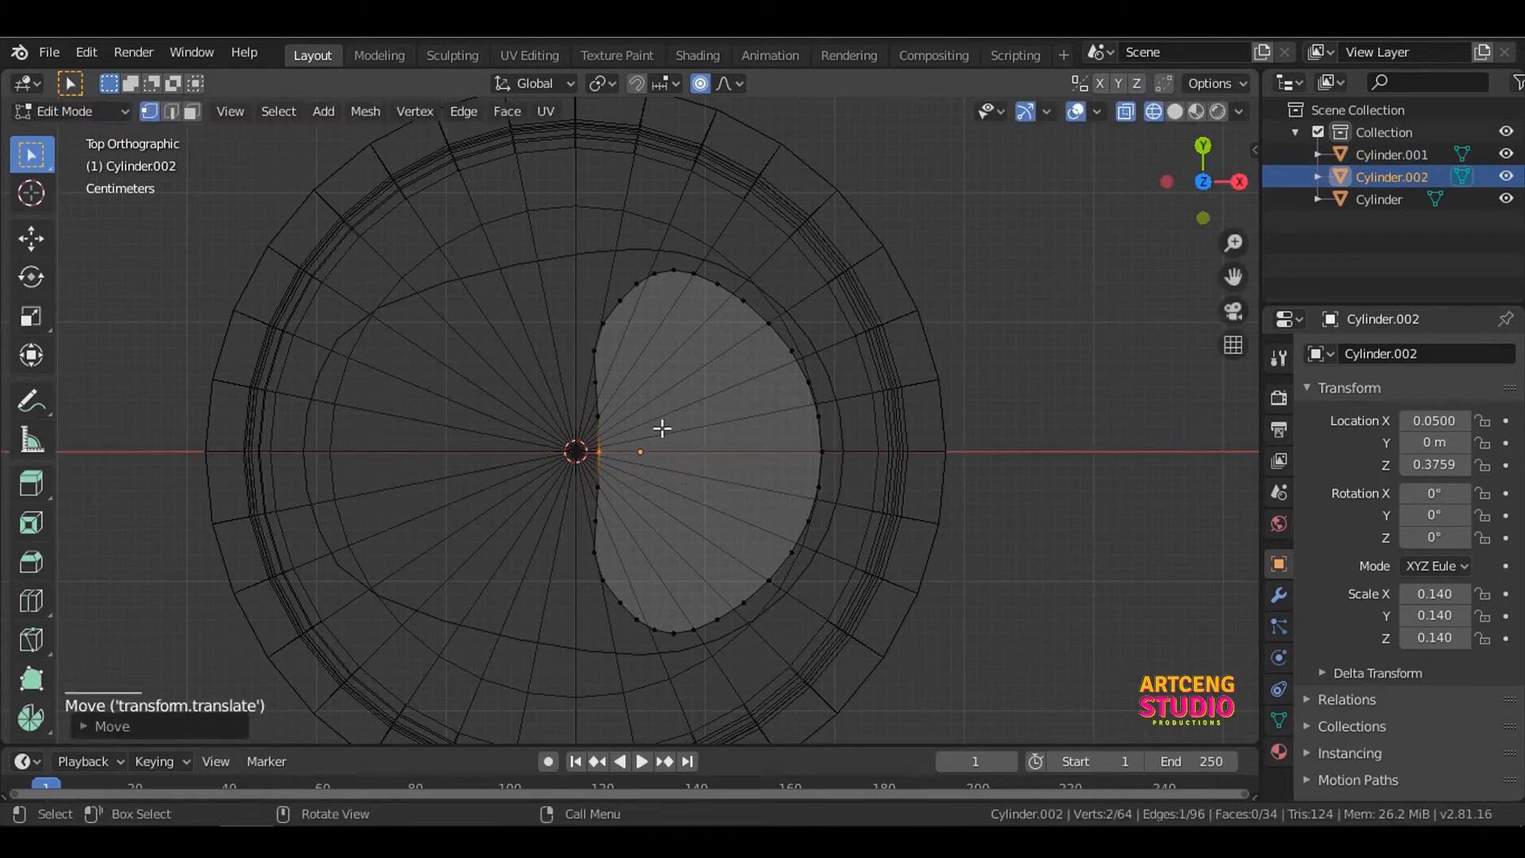
{"action": "left_click", "coordinate": [621, 309]}
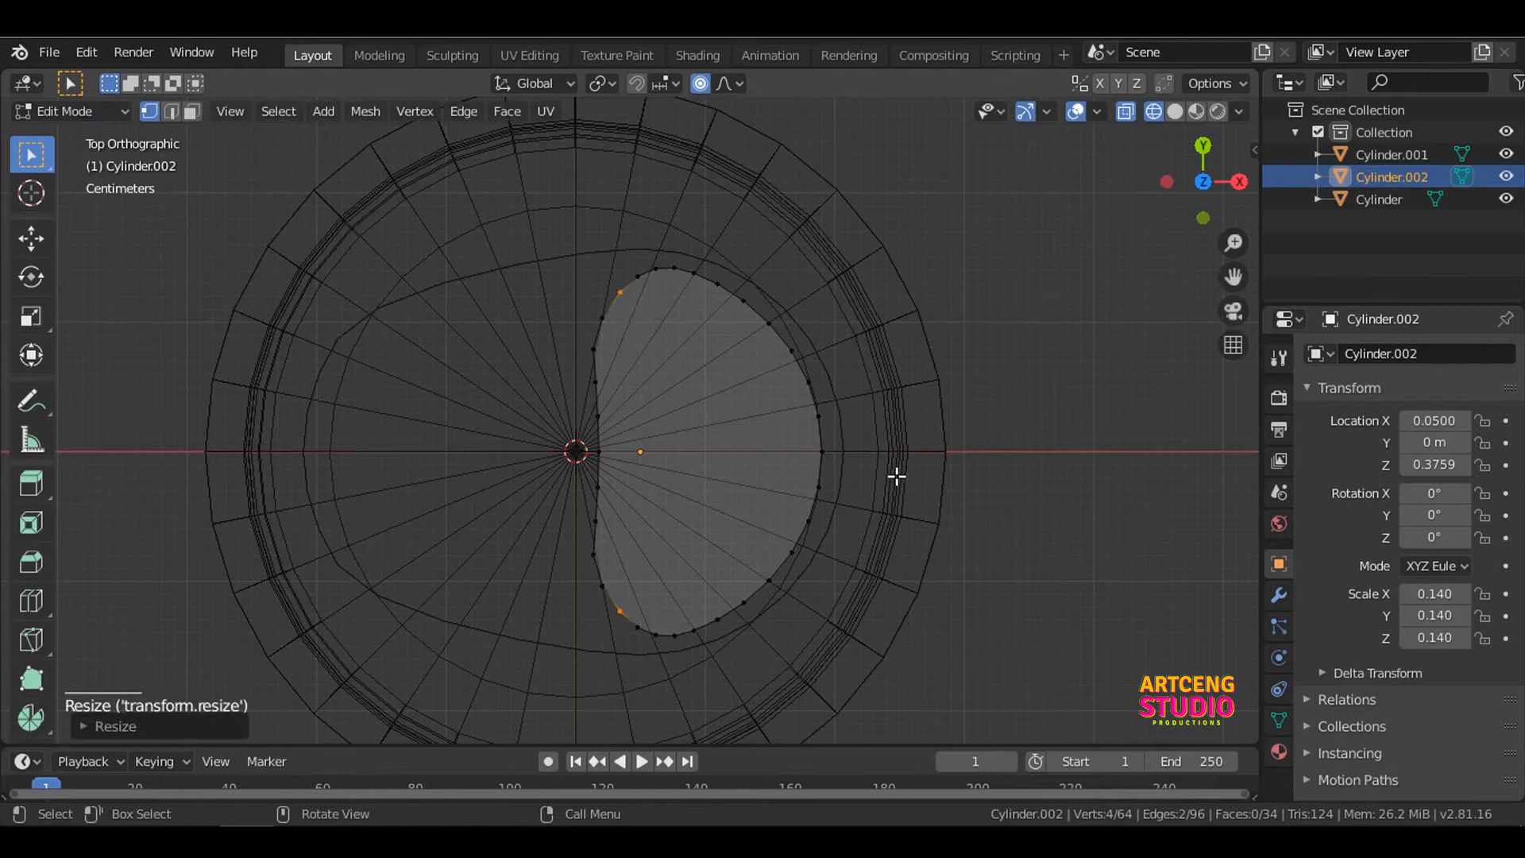
{"action": "key", "text": "Tab"}
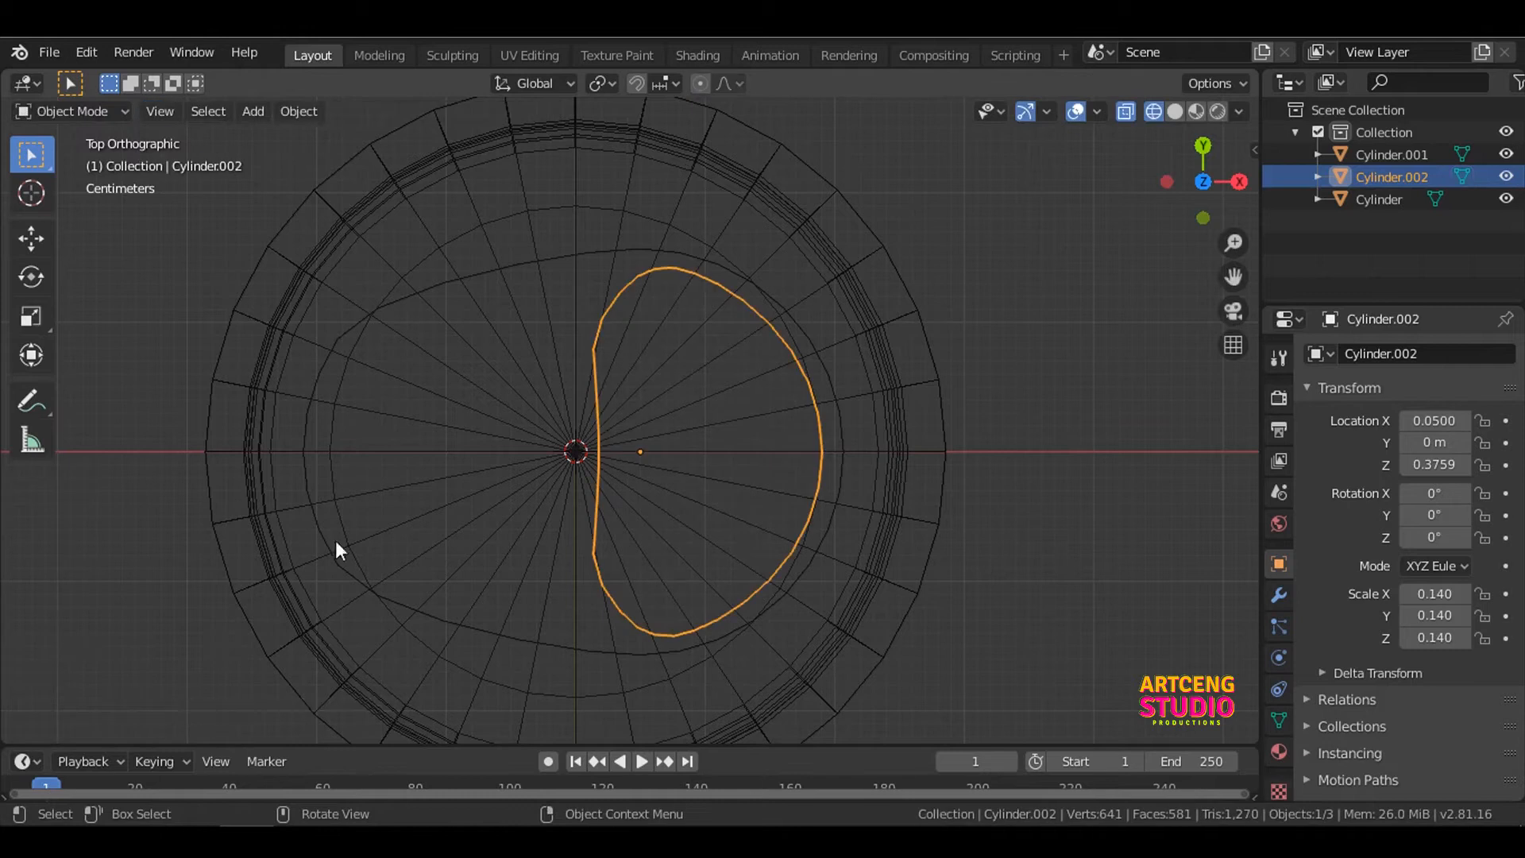
Step: Duplicate the outer egg-shaped cylinder in place and scale the new copy uniformly to about 0.115
{"action": "left_click", "coordinate": [327, 543]}
{"action": "key", "text": "shift+d"}
{"action": "right_click", "coordinate": [963, 524]}
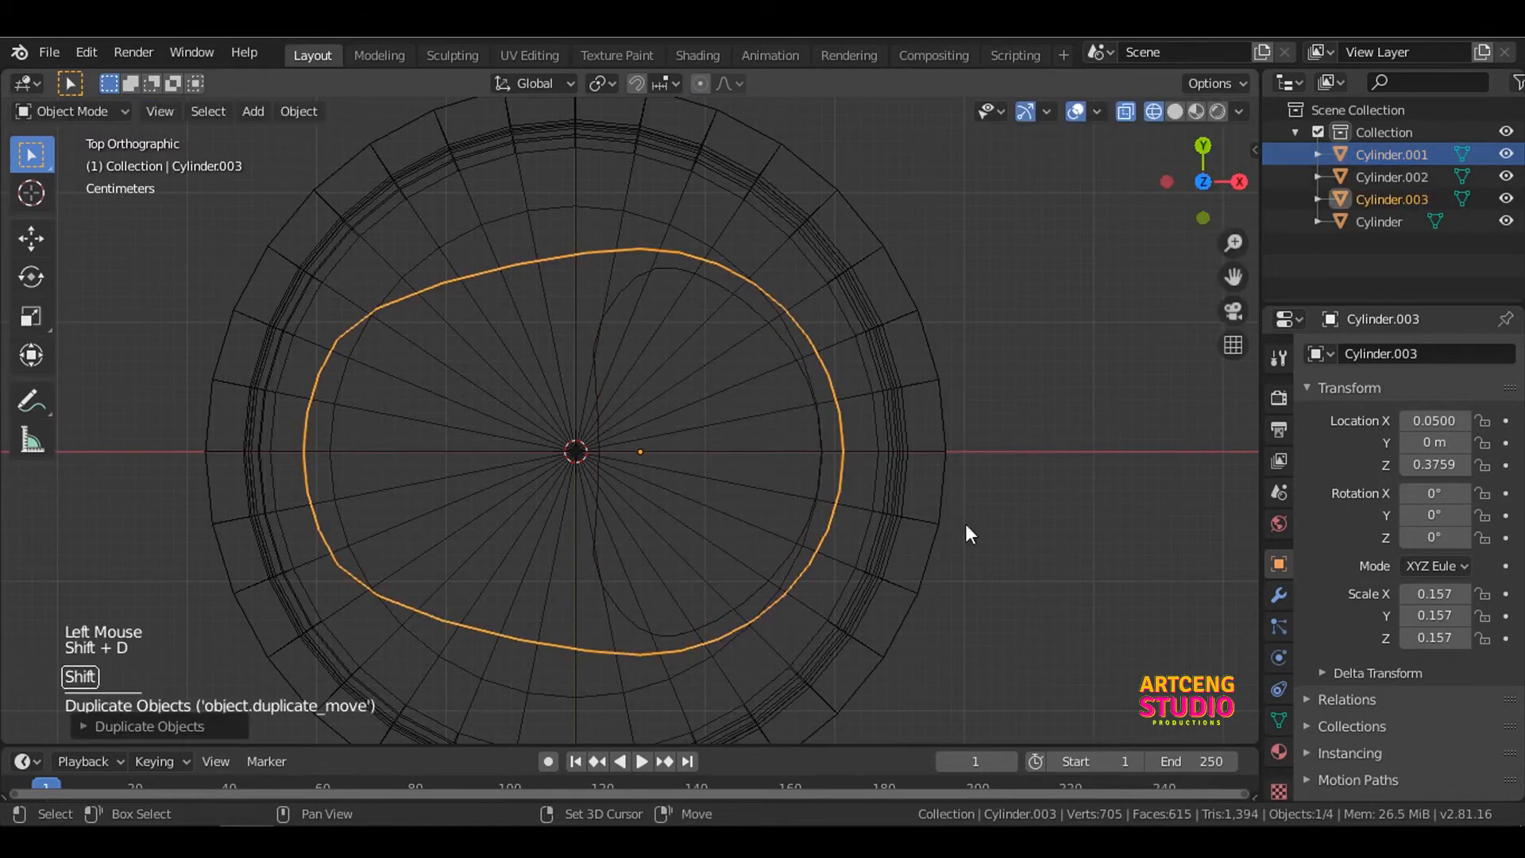
{"action": "key", "text": "s"}
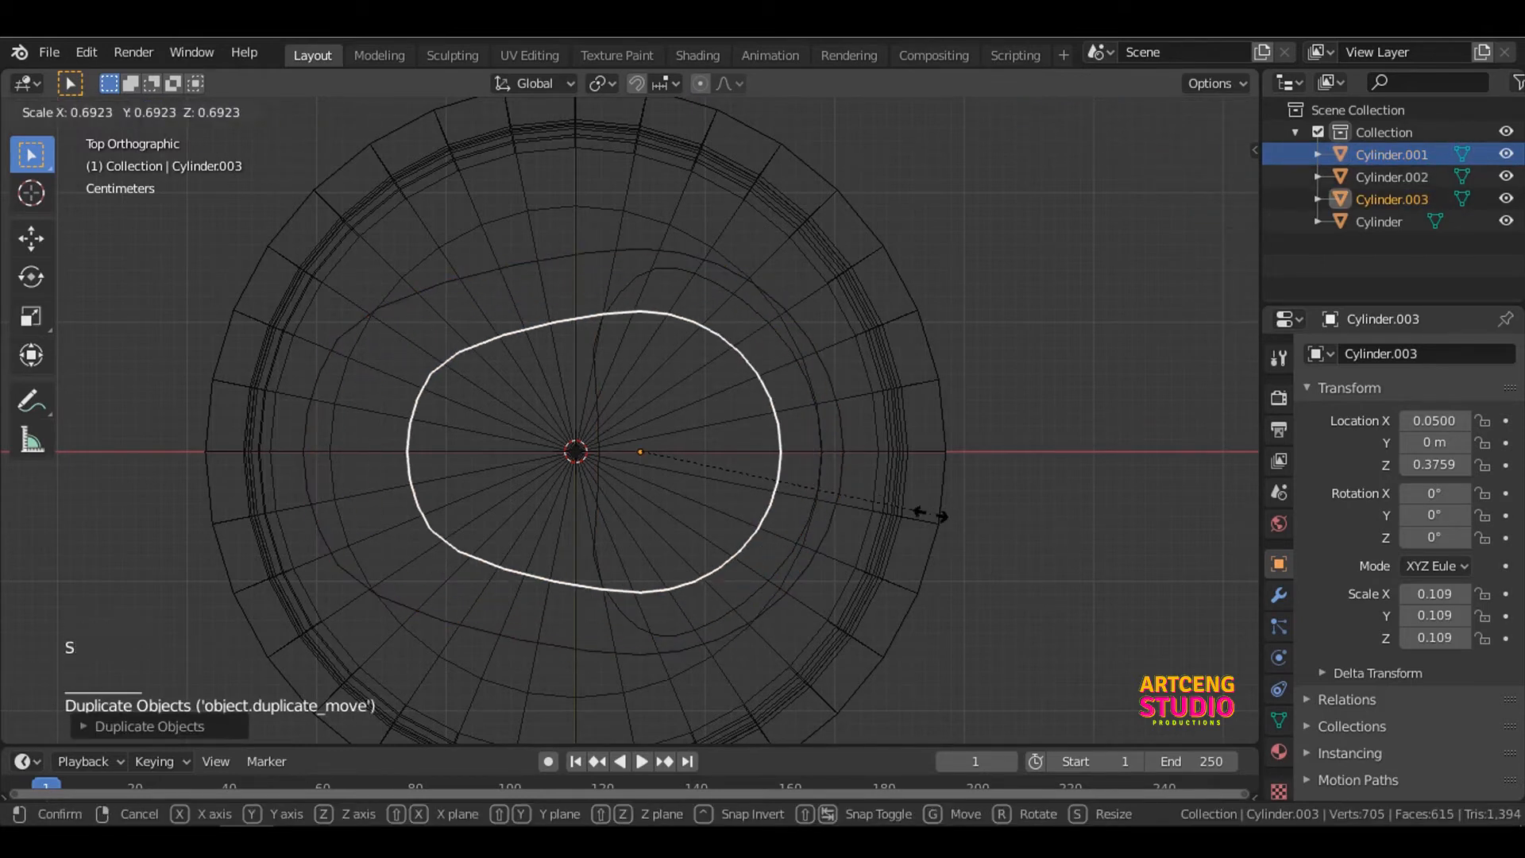
{"action": "left_click", "coordinate": [941, 517]}
Step: Move the smallest egg-shaped copy along X to about 0.0077 m
{"action": "key", "text": "g"}
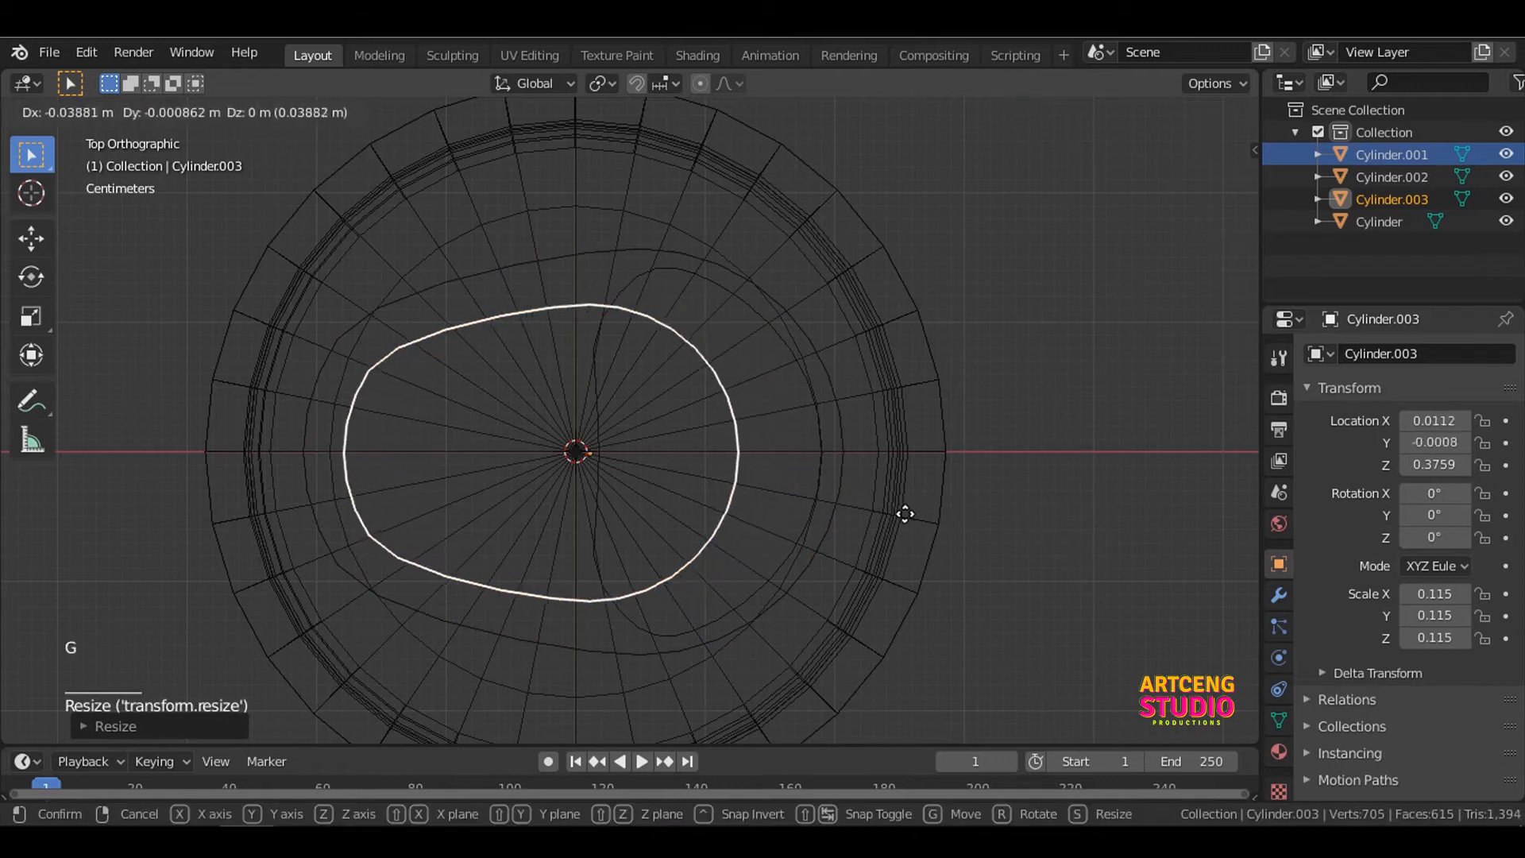
{"action": "key", "text": "x"}
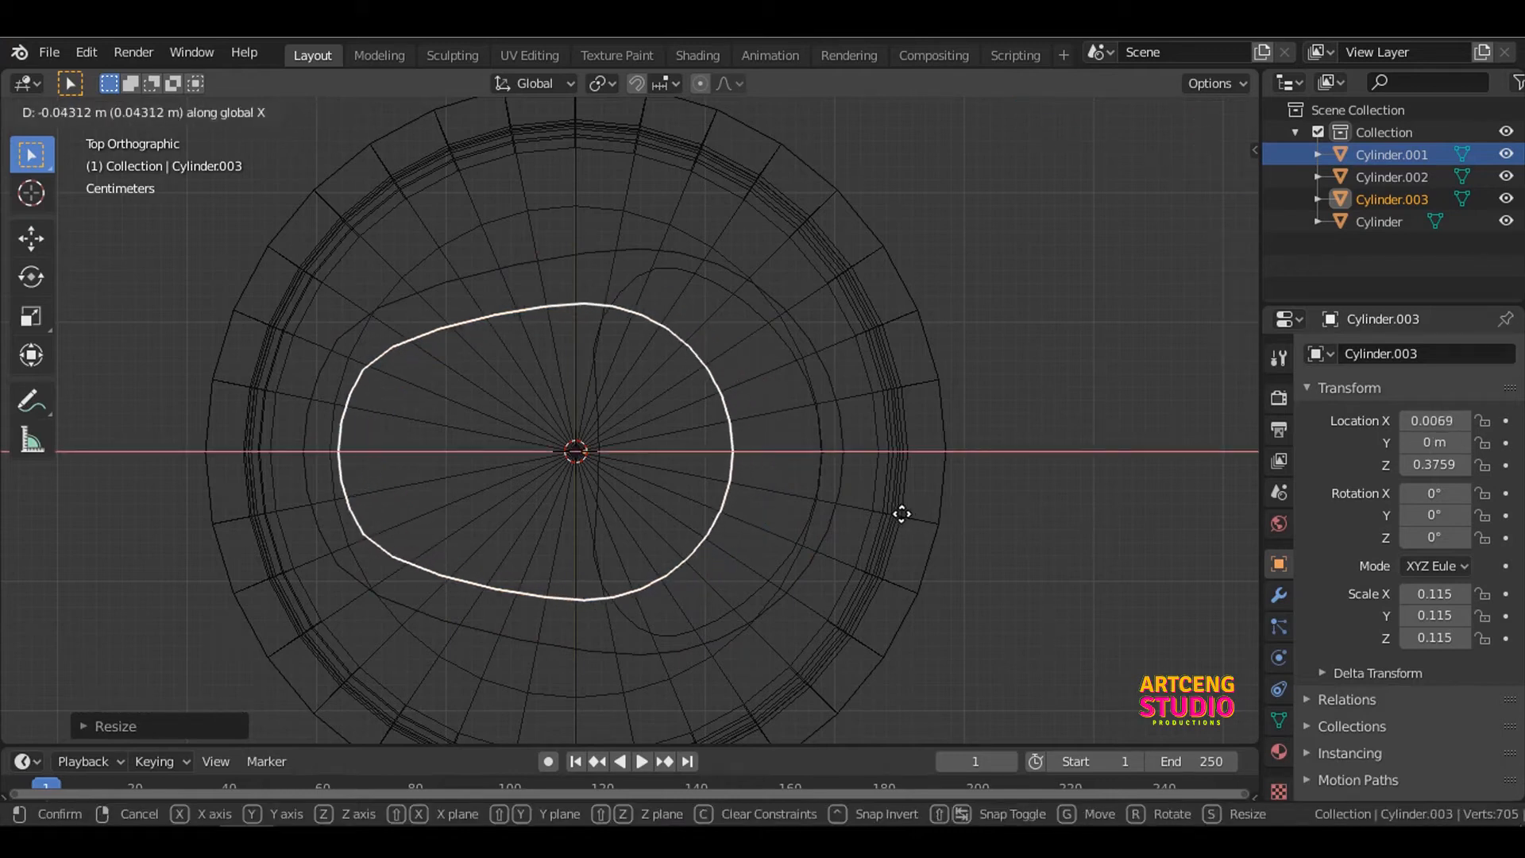
{"action": "left_click", "coordinate": [903, 514]}
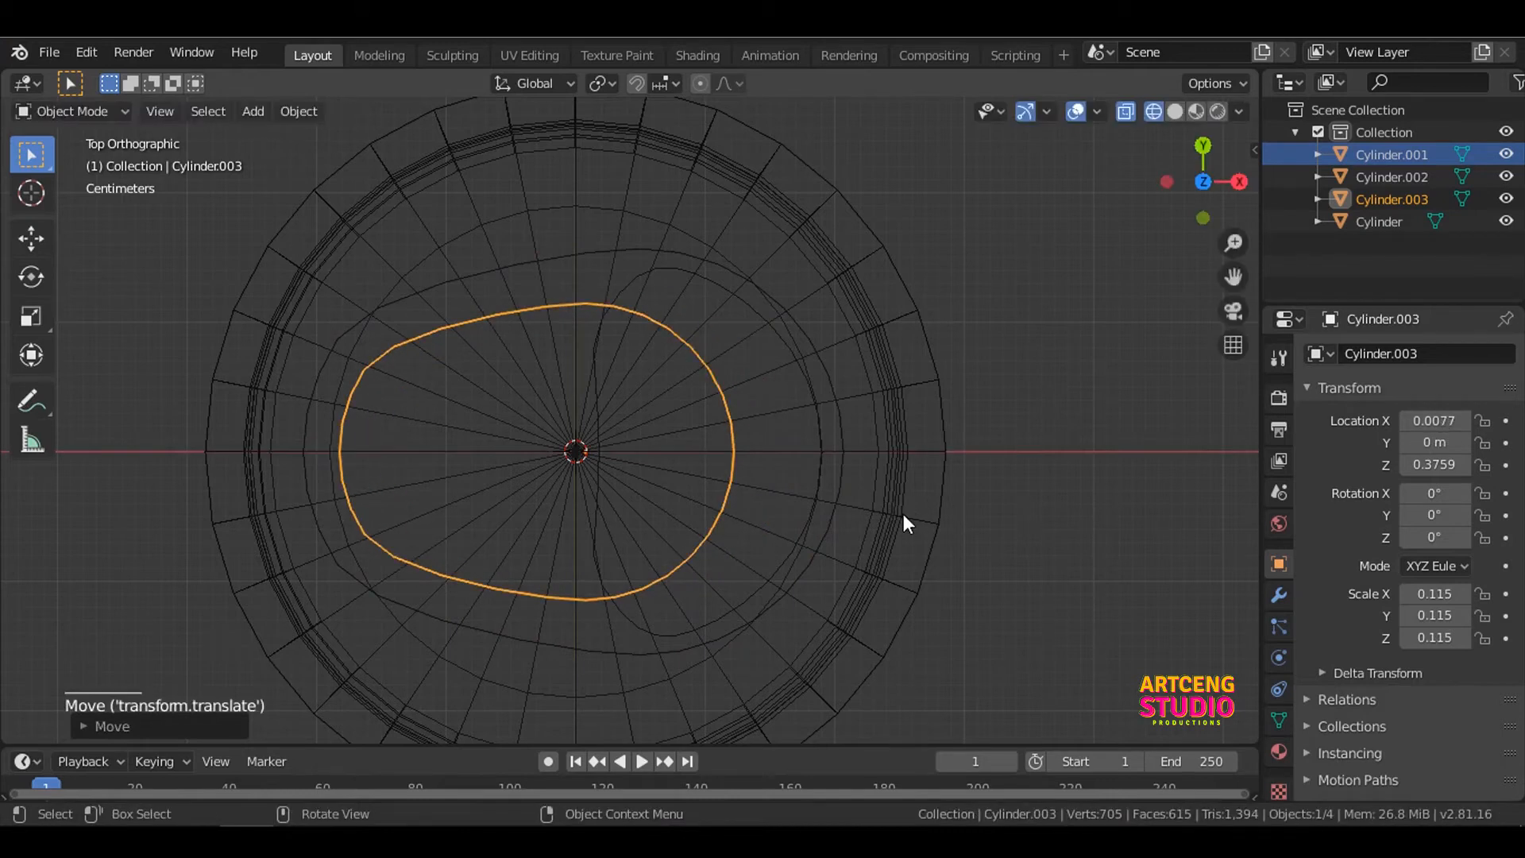
Step: Scale the vertices of the smallest copy's positive X arc to about 0.82 with a proportional size of about 0.16
{"action": "key", "text": "Tab"}
{"action": "left_click", "coordinate": [771, 474]}
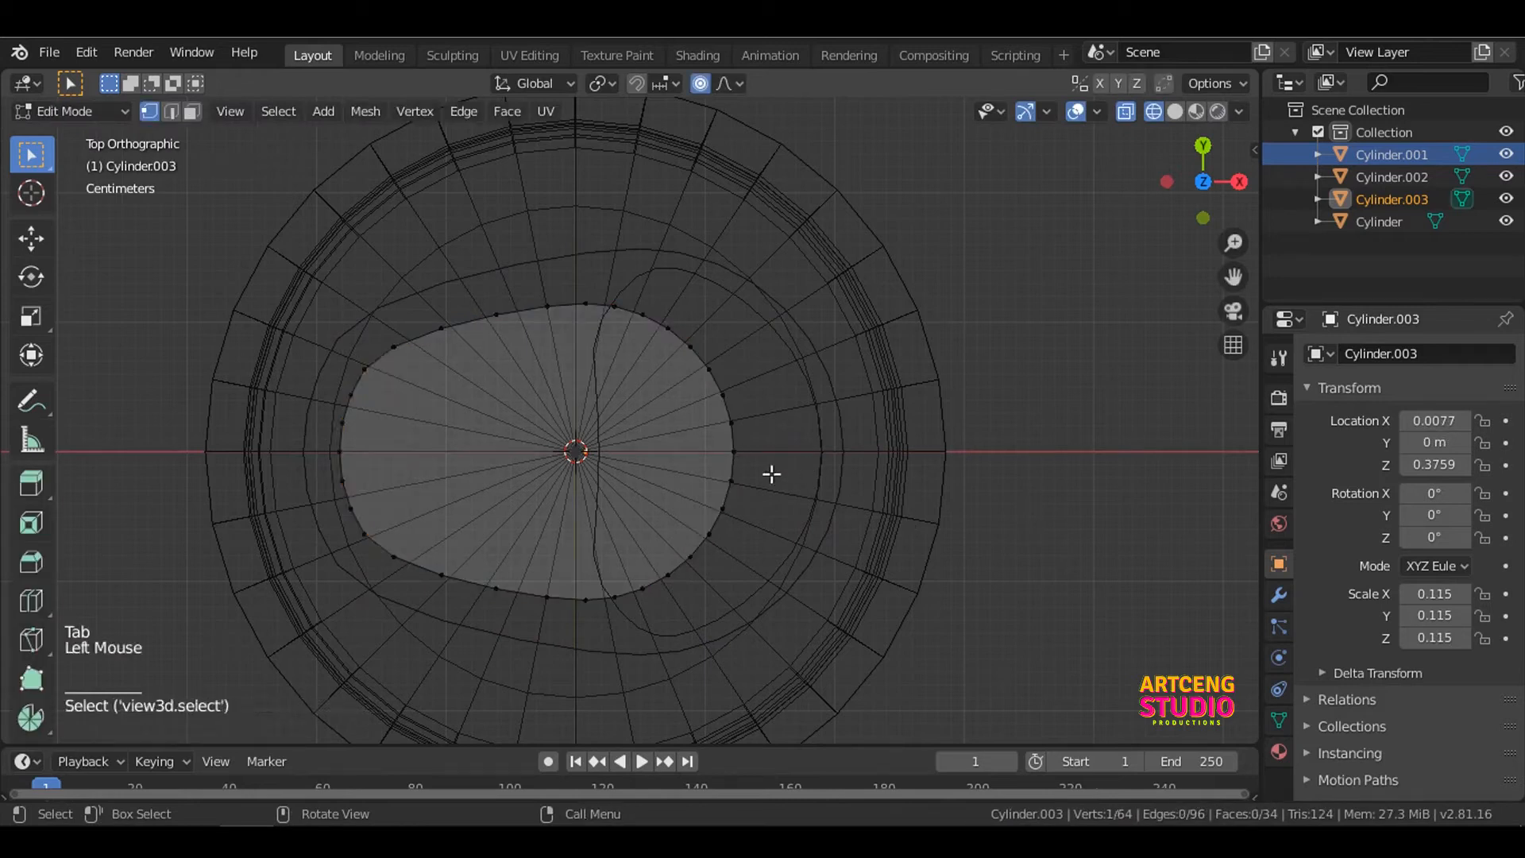
{"action": "key", "text": "c"}
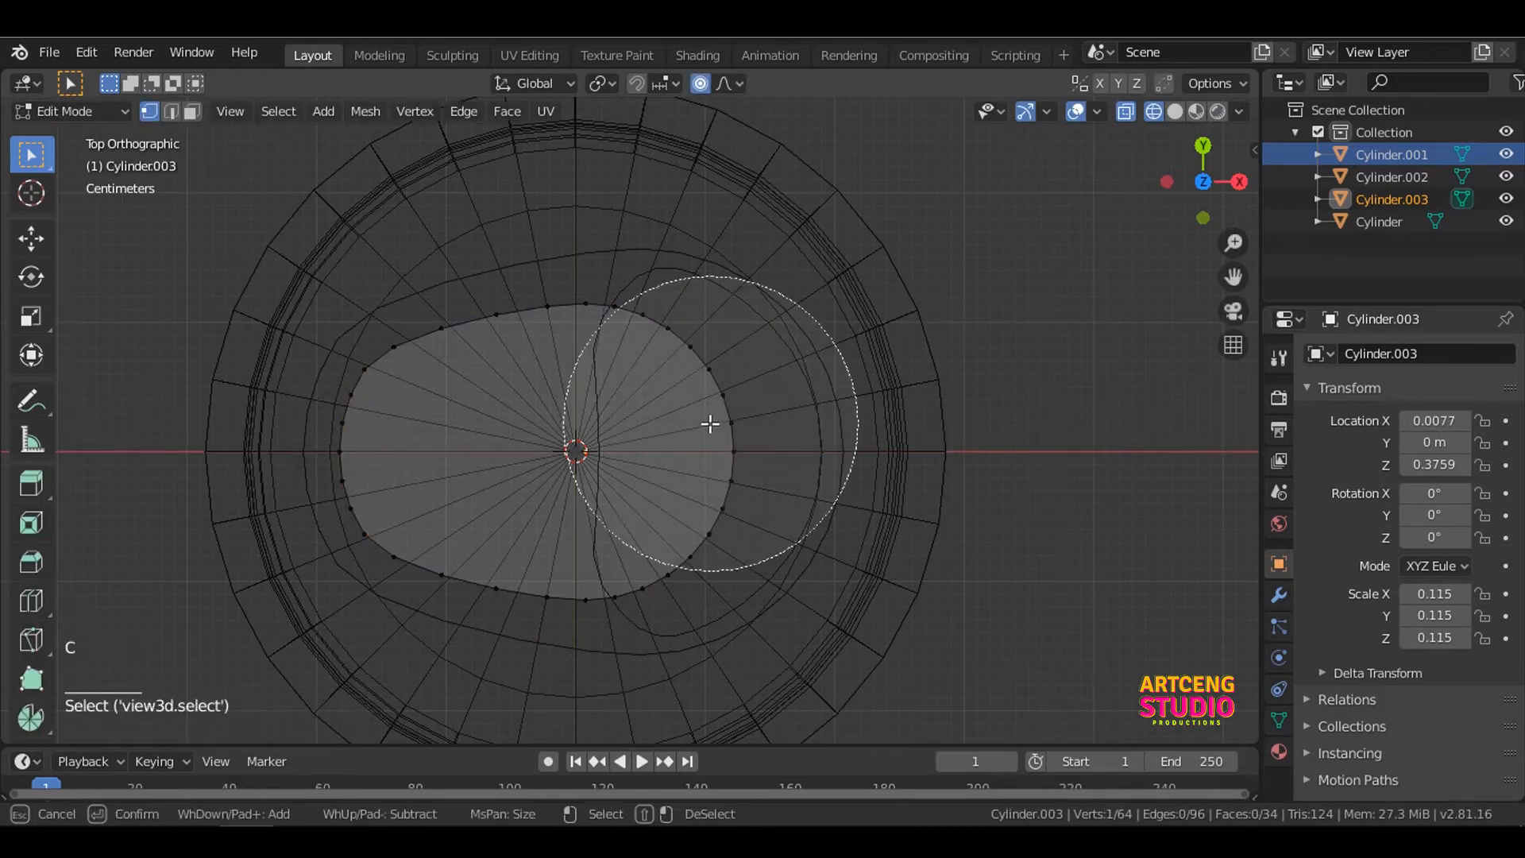
{"action": "mouse_move", "coordinate": [708, 422]}
{"action": "left_mouse_down"}
{"action": "mouse_move", "coordinate": [691, 357]}
{"action": "mouse_move", "coordinate": [727, 507]}
{"action": "mouse_move", "coordinate": [718, 569]}
{"action": "left_mouse_up"}
{"action": "key", "text": "Escape"}
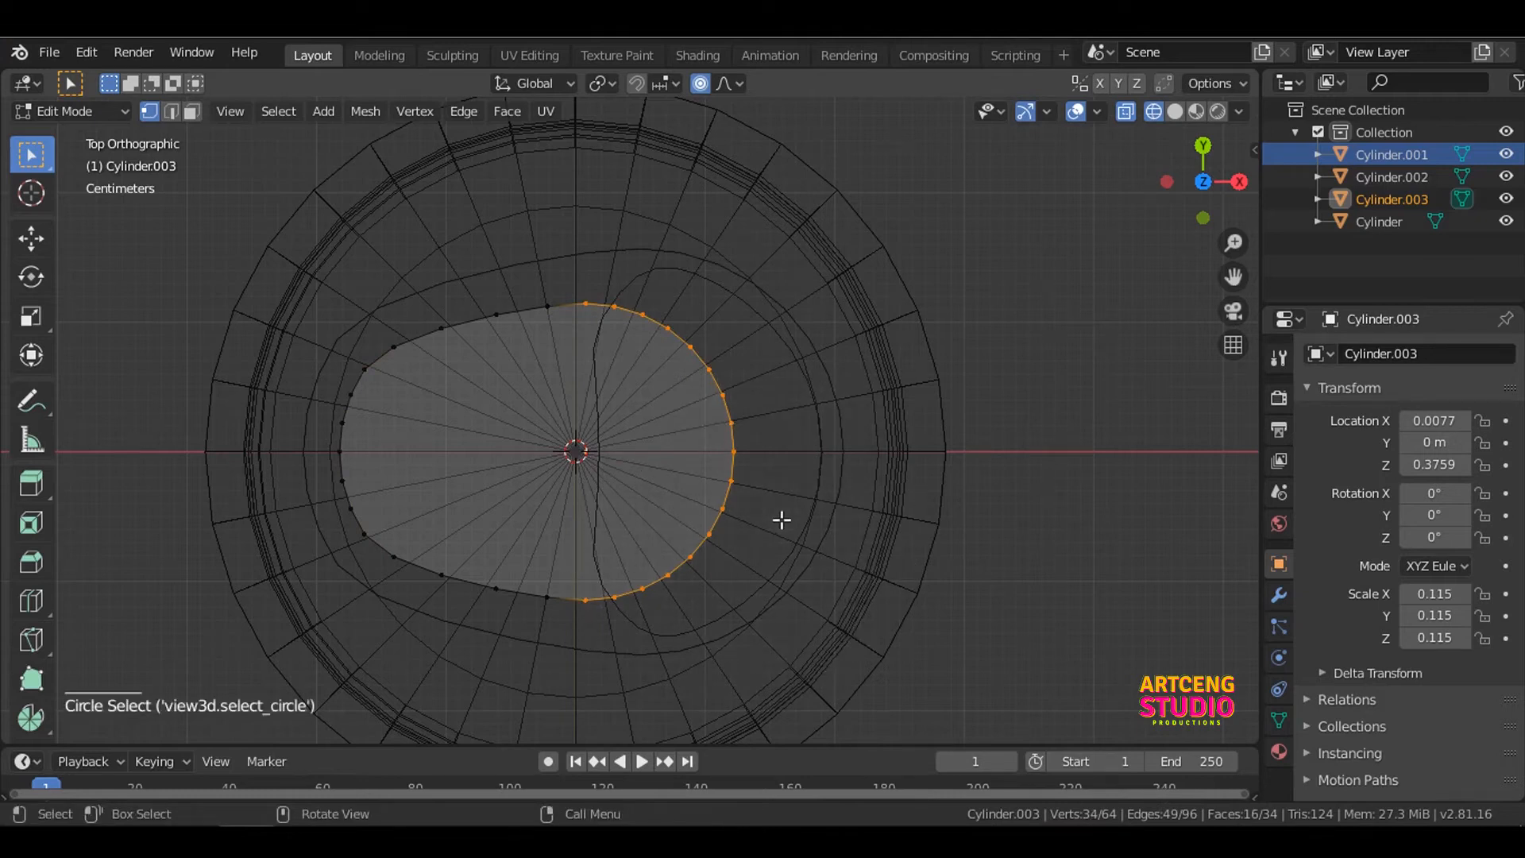
{"action": "key", "text": "s"}
{"action": "scroll", "coordinate": [961, 507], "scroll_direction": "down", "scroll_amount": 5}
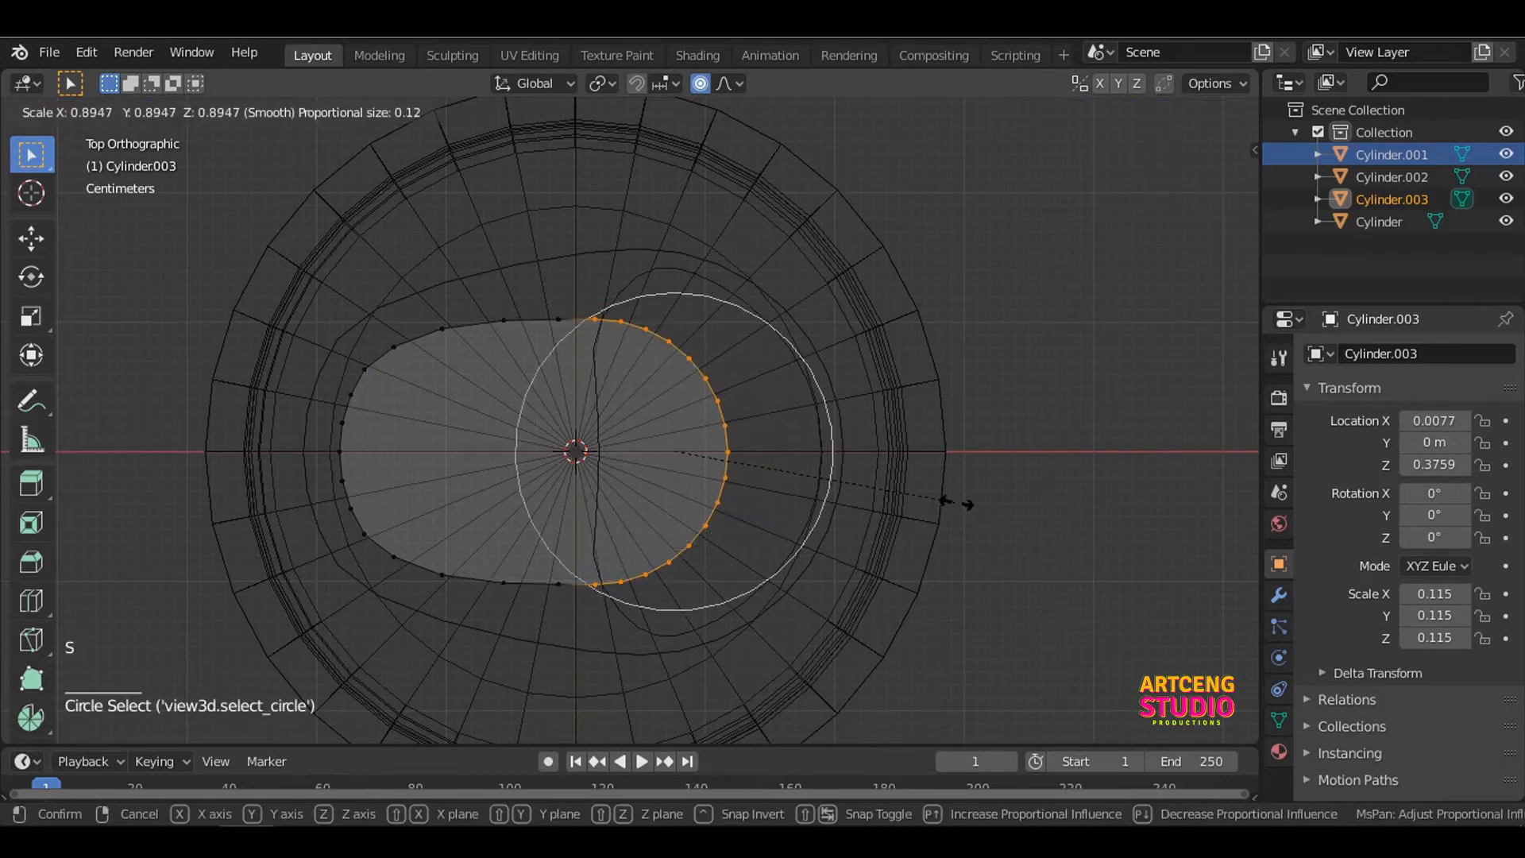
{"action": "scroll", "coordinate": [931, 493], "scroll_direction": "down", "scroll_amount": 1}
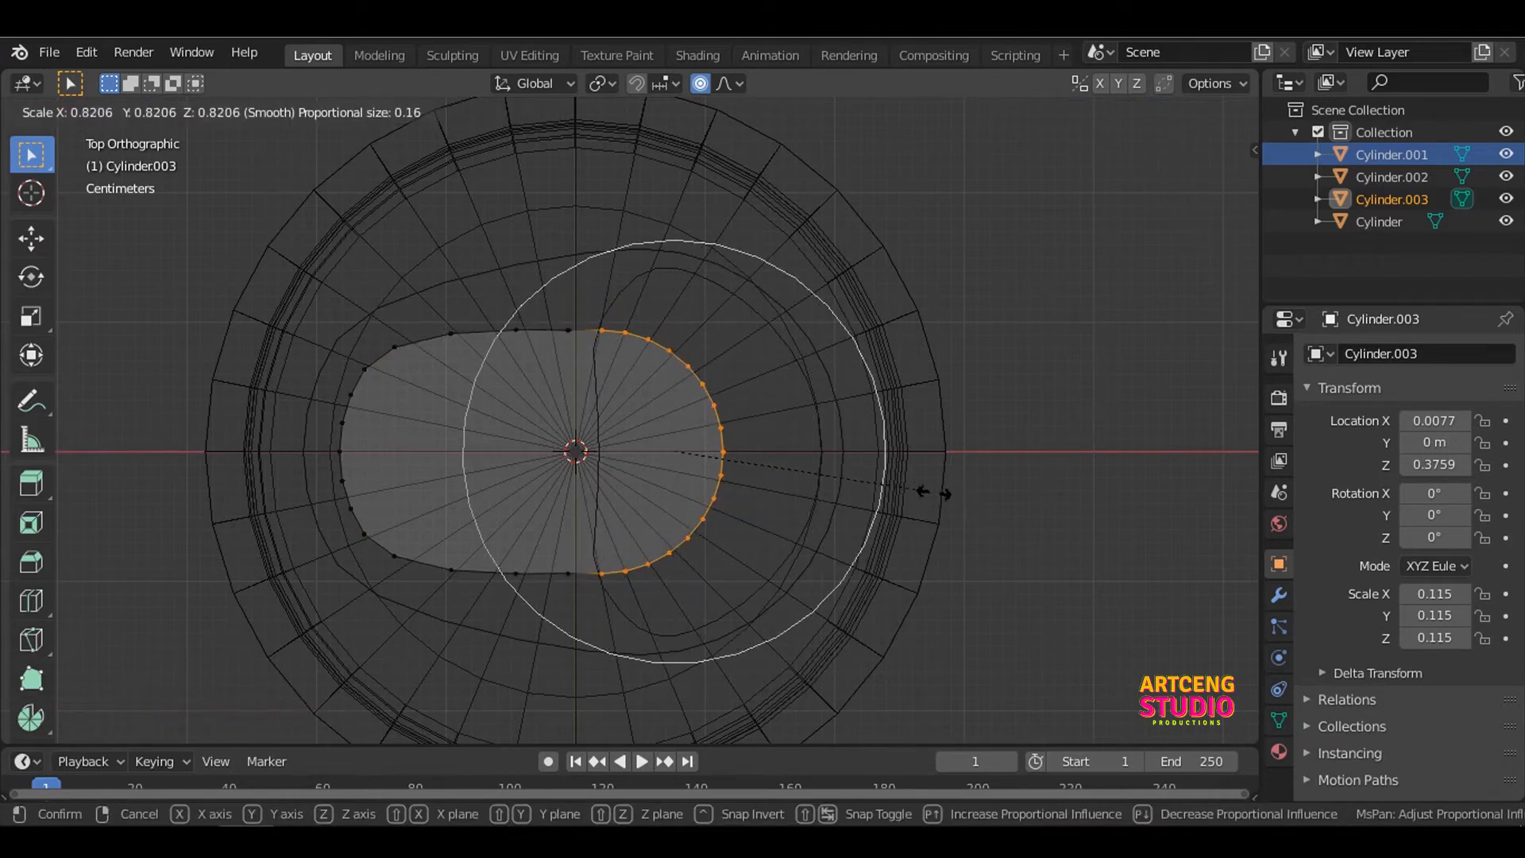
{"action": "left_click", "coordinate": [933, 493]}
Step: Deselect the arc's end vertices, scale the rest to about 0.9155 with a proportional size of 0.08, and select the can in Object Mode
{"action": "key", "text": "c"}
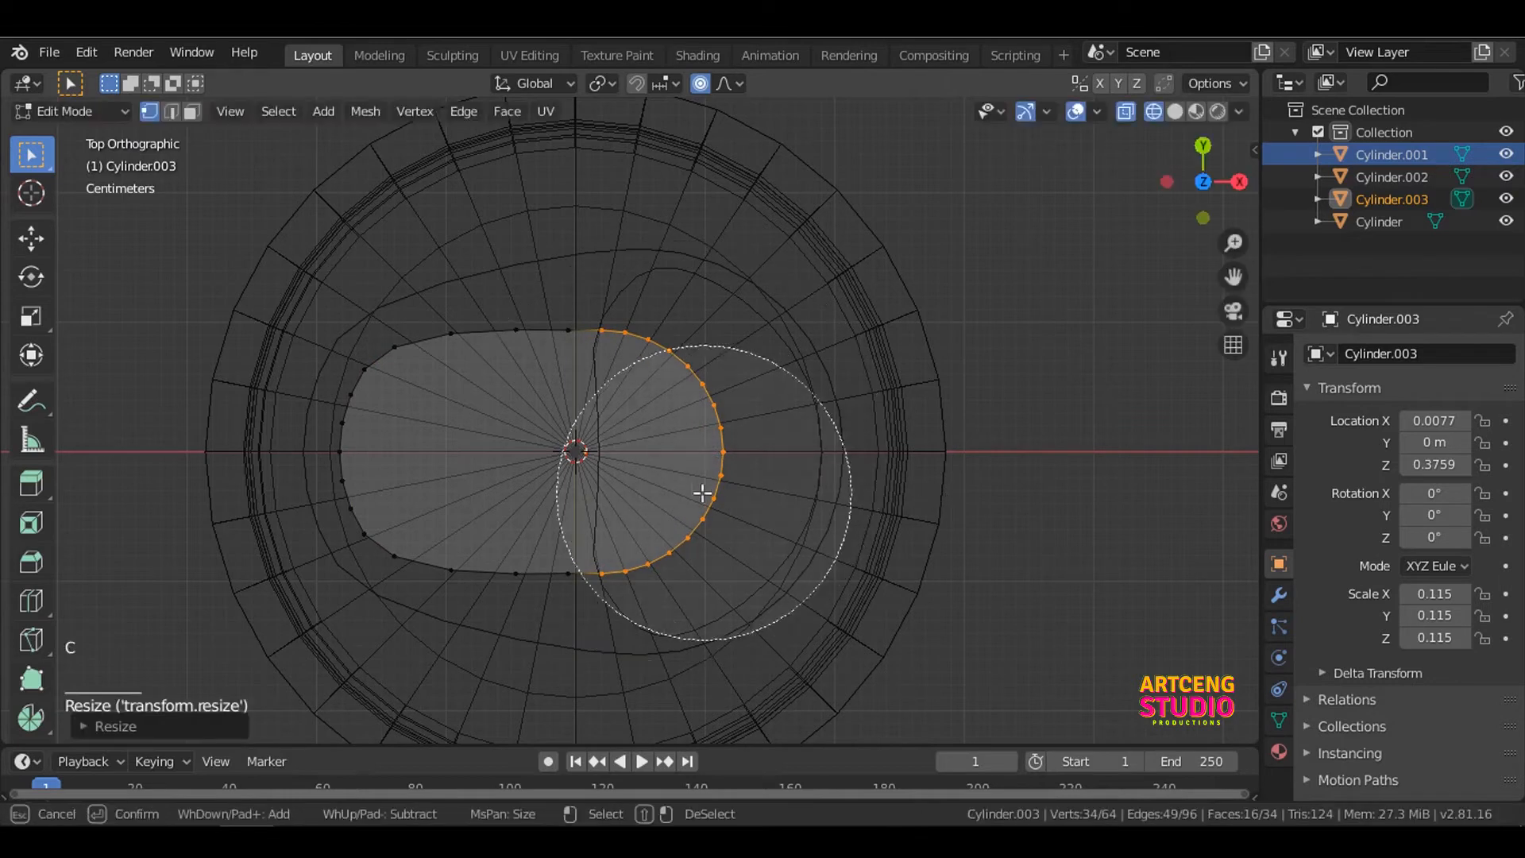
{"action": "key", "text": "Escape"}
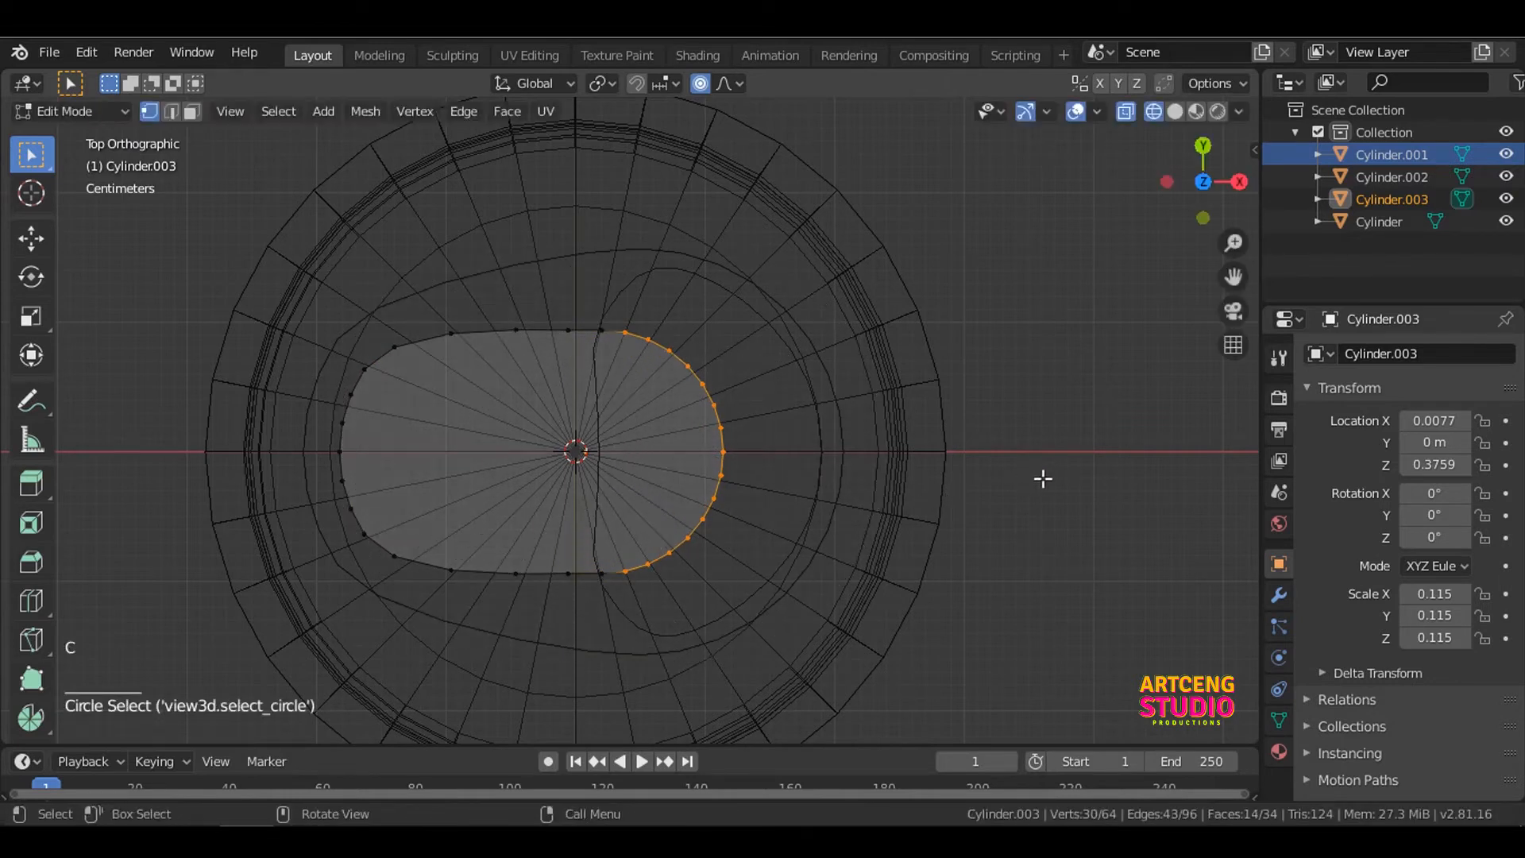
{"action": "key", "text": "s"}
{"action": "scroll", "coordinate": [1043, 479], "scroll_direction": "up", "scroll_amount": 7}
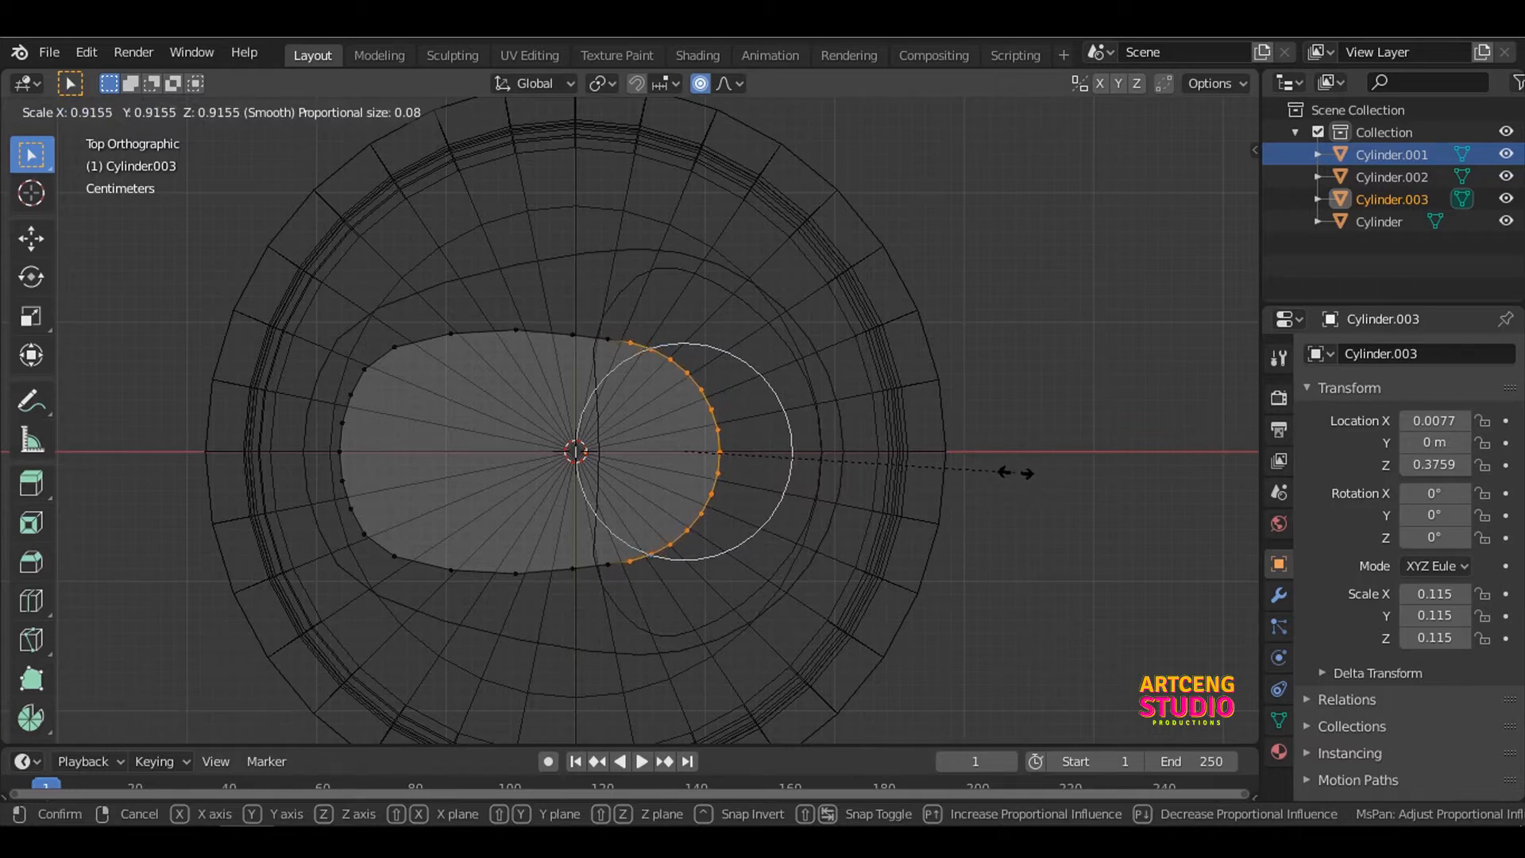
{"action": "left_click", "coordinate": [1017, 474]}
{"action": "key", "text": "Tab"}
{"action": "left_click", "coordinate": [808, 440]}
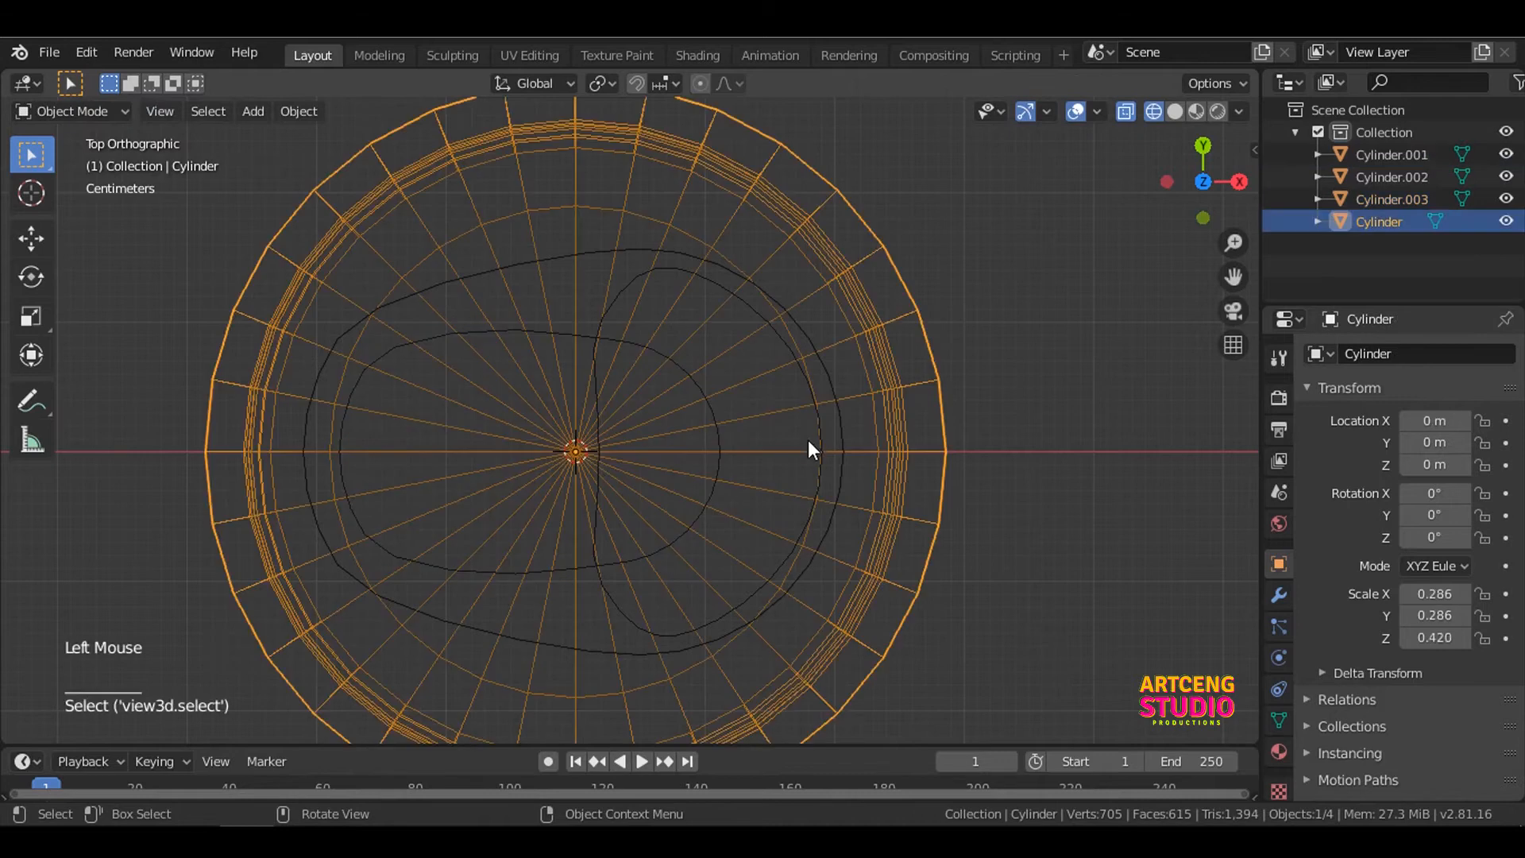
Step: Duplicate the D-shaped cylinder on the positive X side and move the copy along X to about -0.1241 m
{"action": "left_click", "coordinate": [816, 450]}
{"action": "key", "text": "shift+d"}
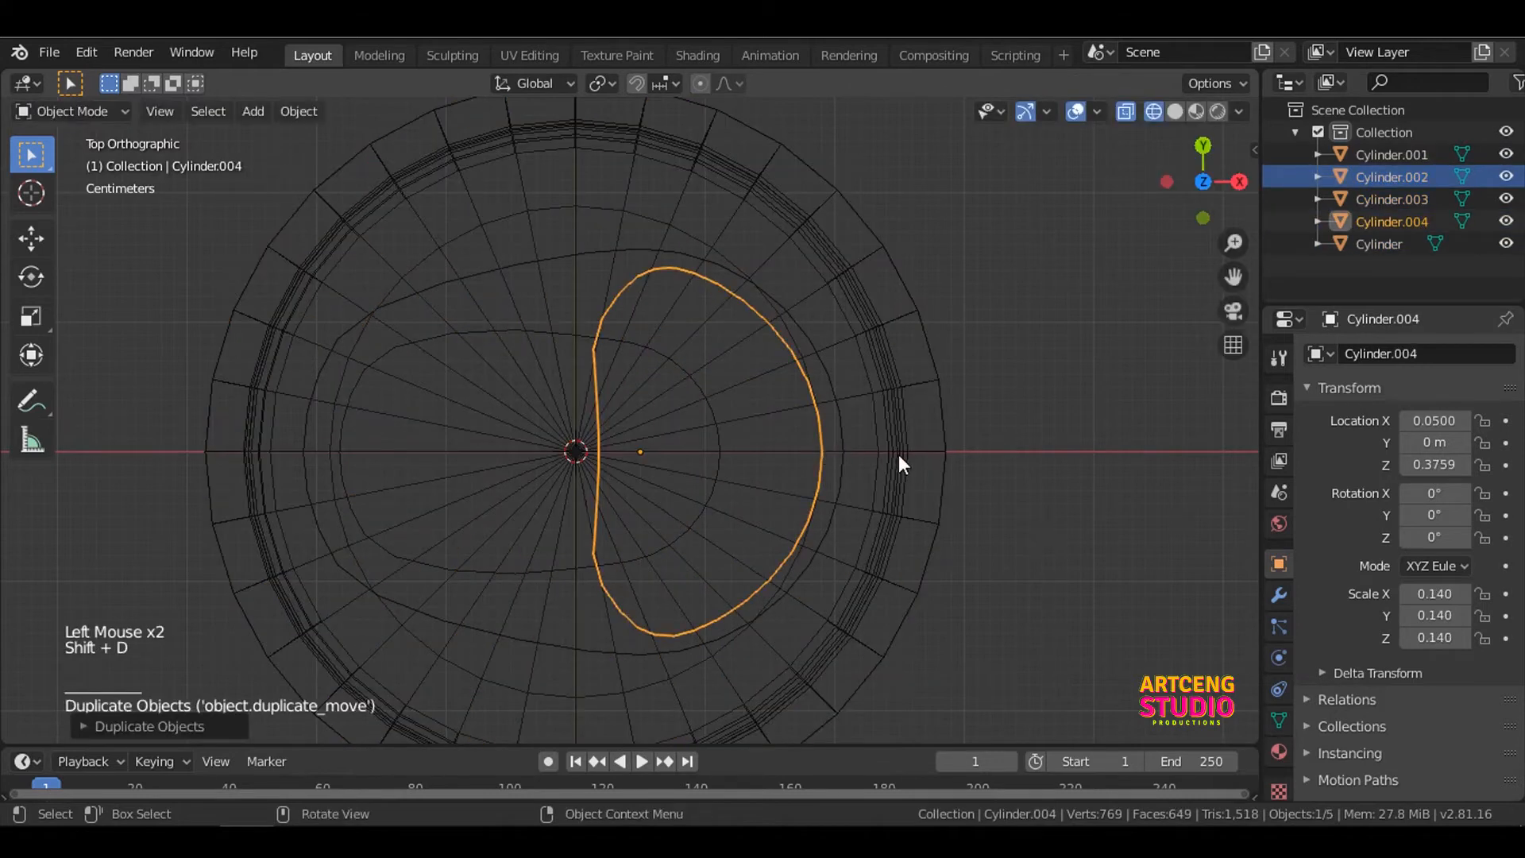
{"action": "key", "text": "g"}
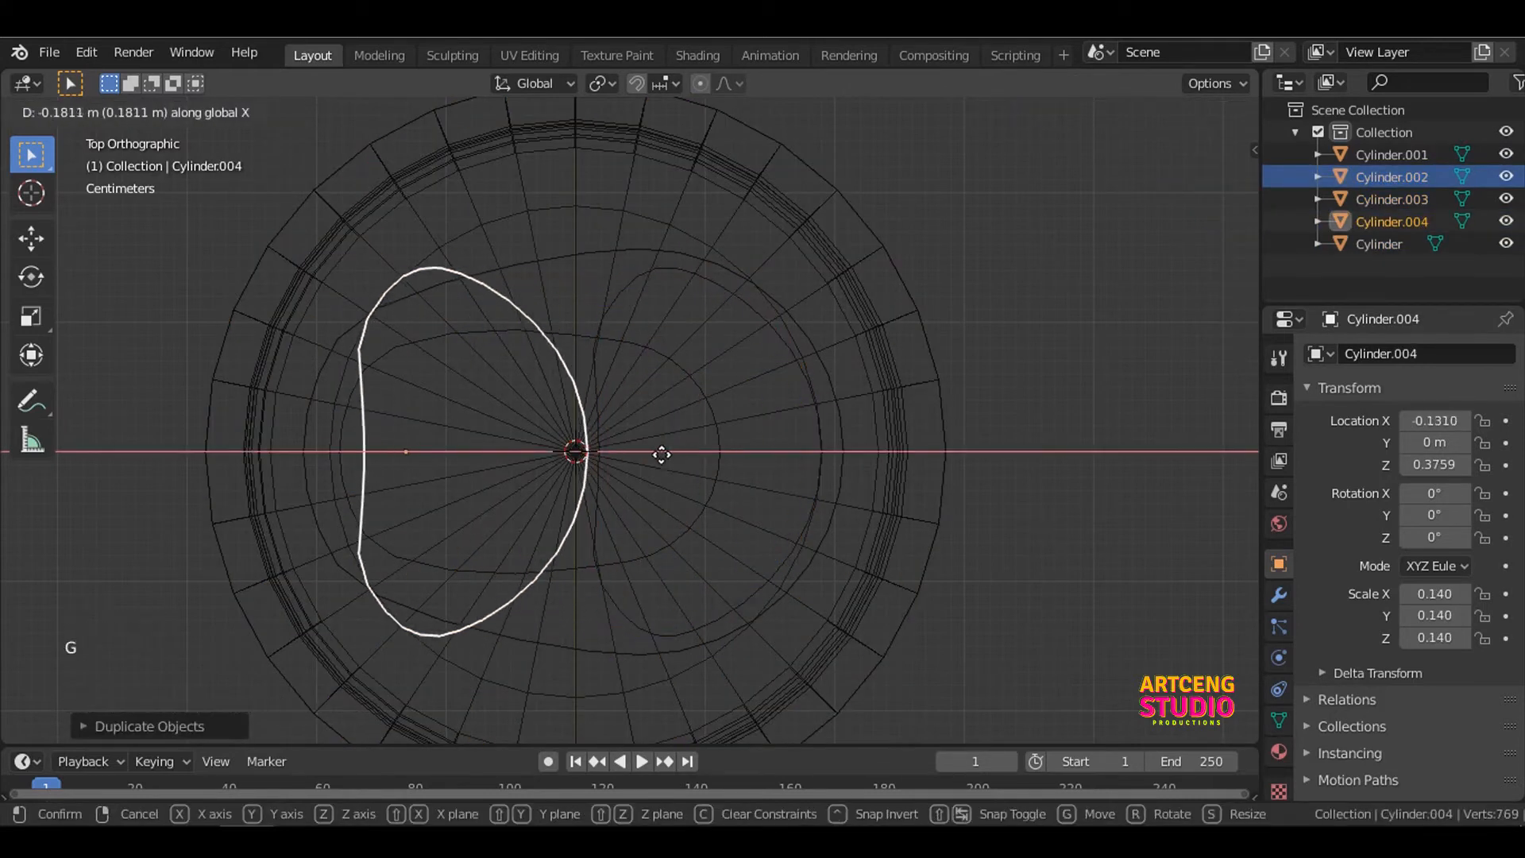
{"action": "left_click", "coordinate": [674, 454]}
Step: Rotate the D-shaped copy 180° about Z and reduce its Y scale to about 0.123
{"action": "type", "text": "rz"}
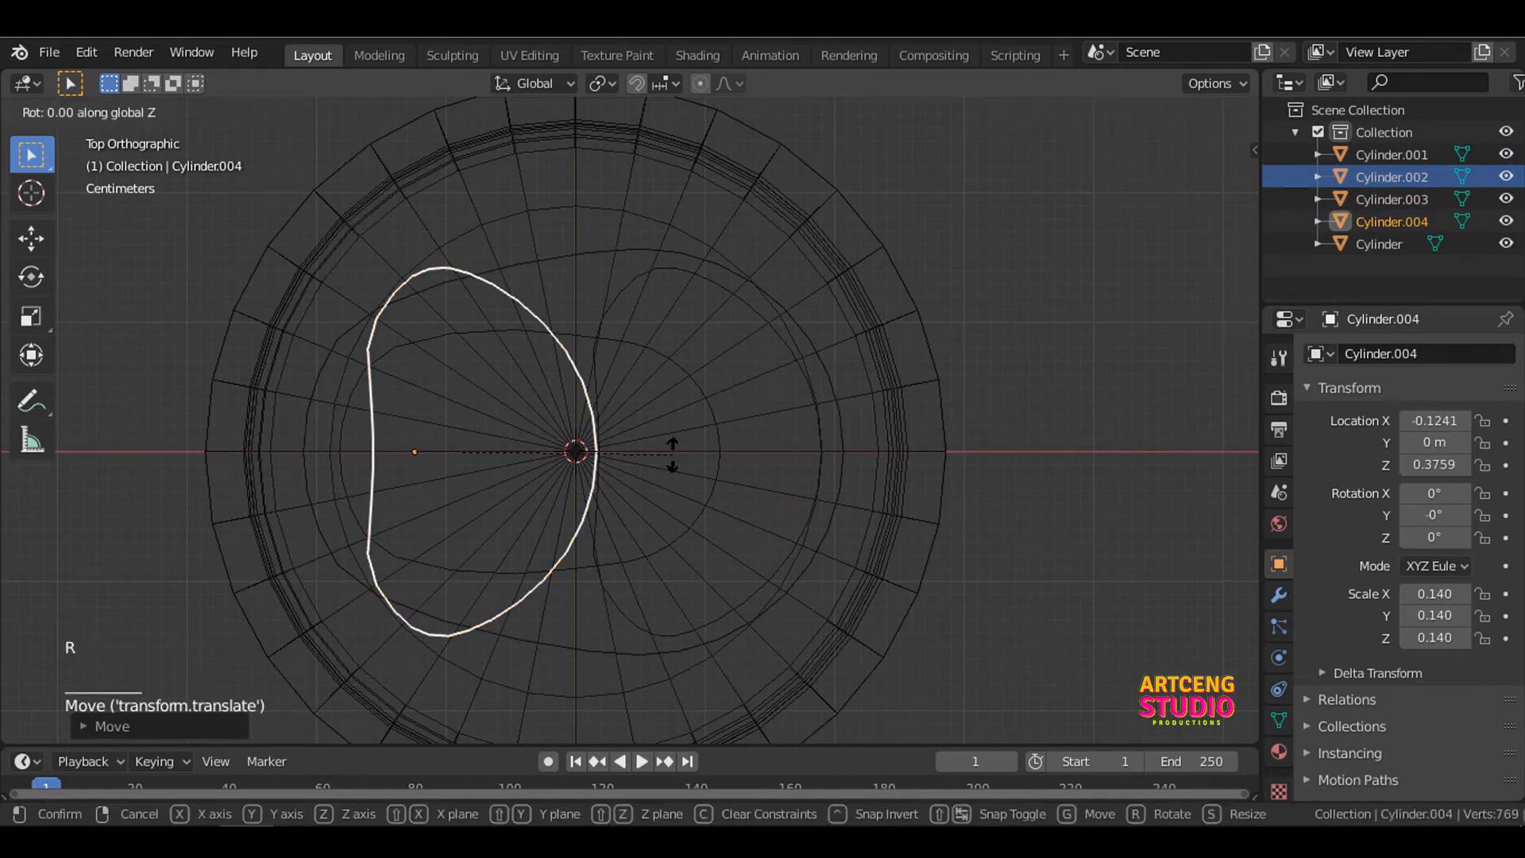
{"action": "type", "text": "180"}
{"action": "key", "text": "Return"}
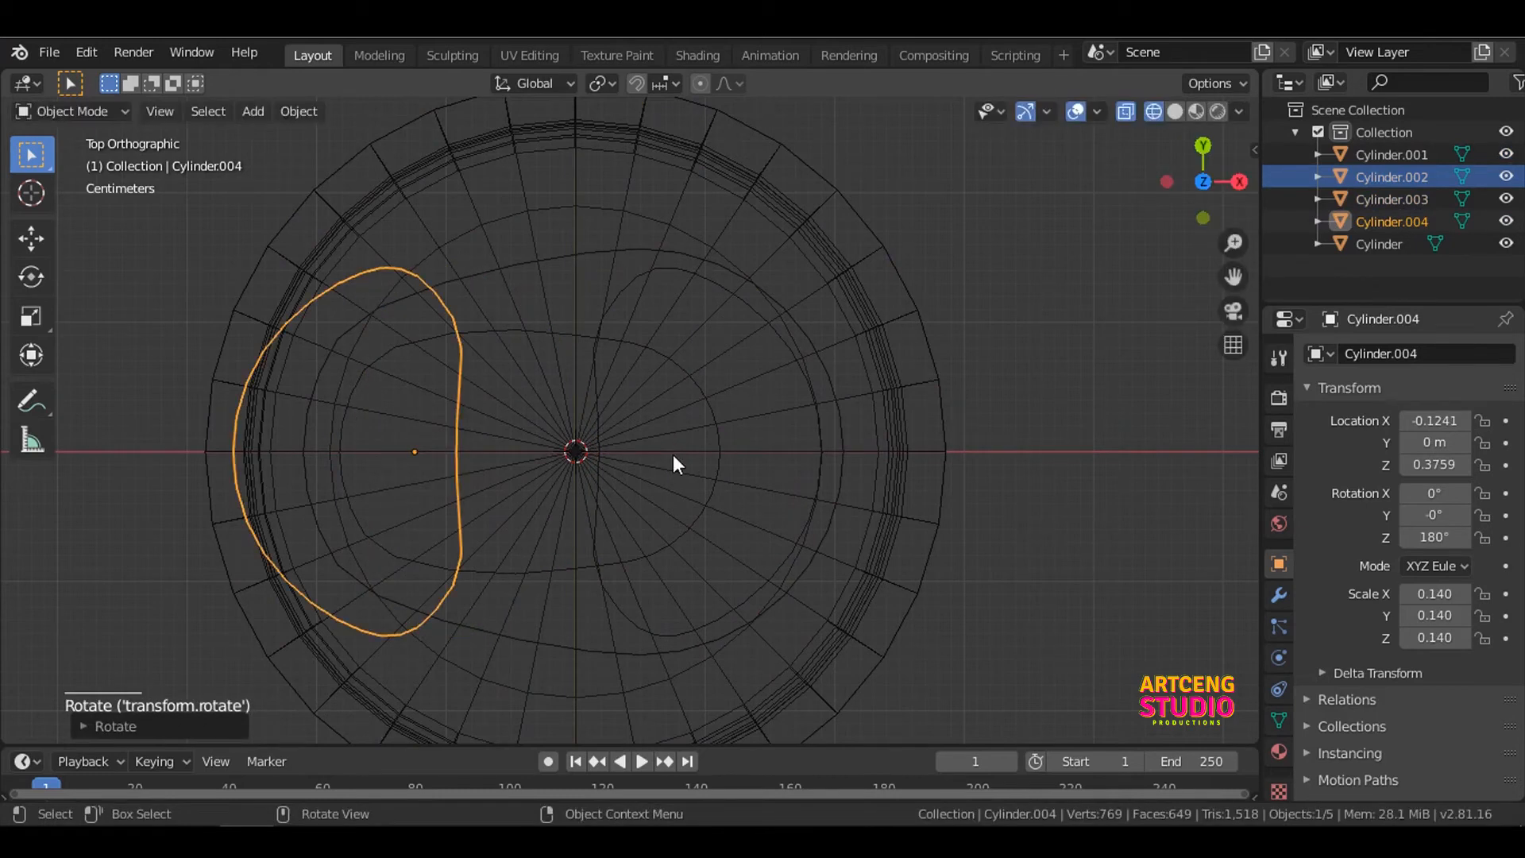
{"action": "key", "text": "s"}
{"action": "key", "text": "x"}
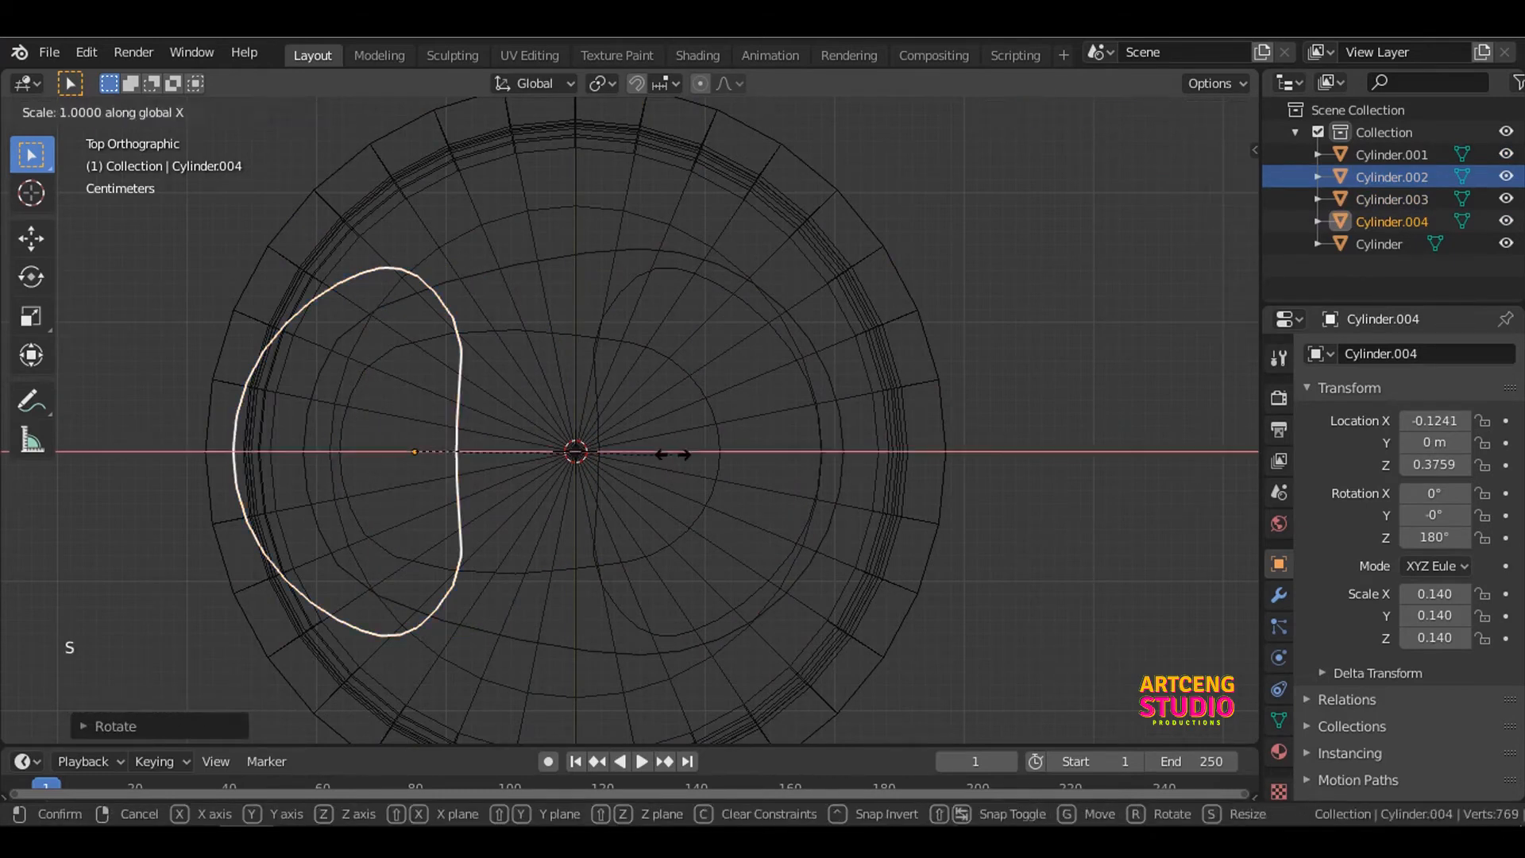
{"action": "right_click", "coordinate": [613, 449]}
{"action": "key", "text": "s"}
{"action": "key", "text": "y"}
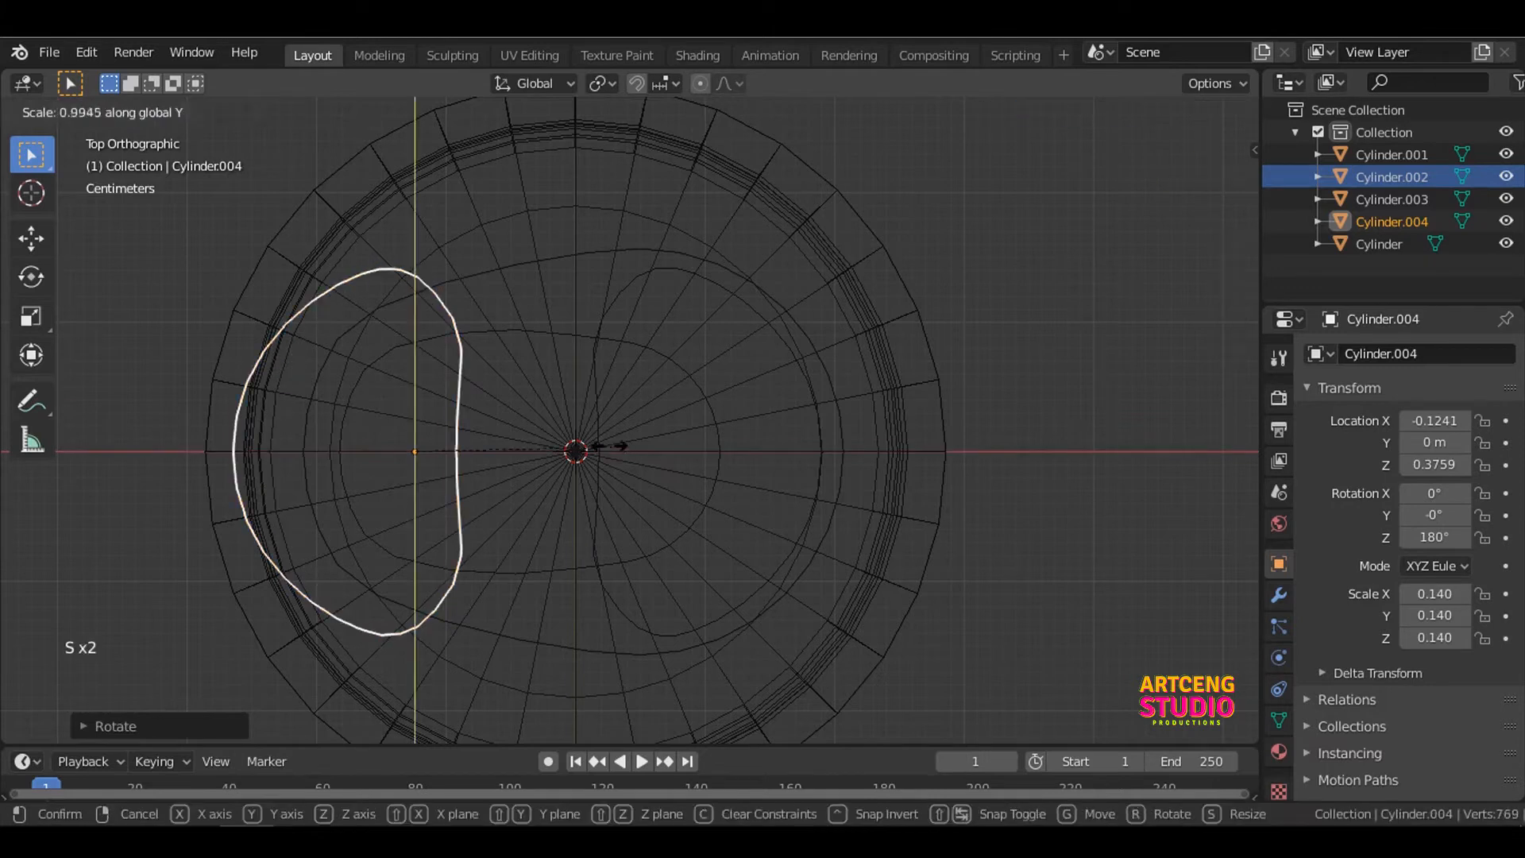
{"action": "left_click", "coordinate": [596, 447]}
Step: Move the rotated copy along X to about -0.0327 m and scale it uniformly by about 0.63
{"action": "key", "text": "g"}
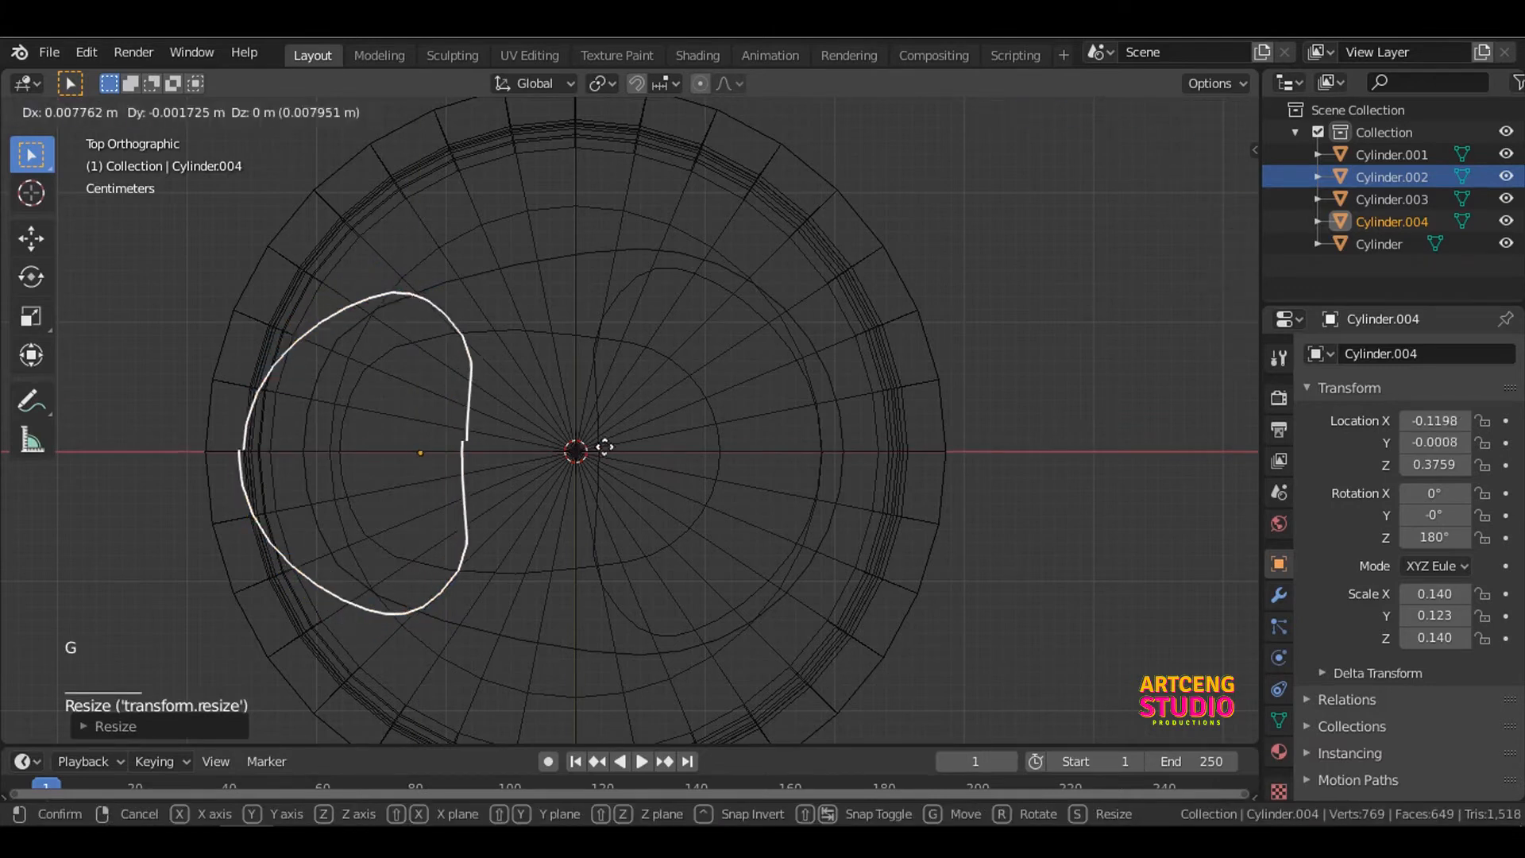
{"action": "key", "text": "x"}
{"action": "left_click", "coordinate": [703, 461]}
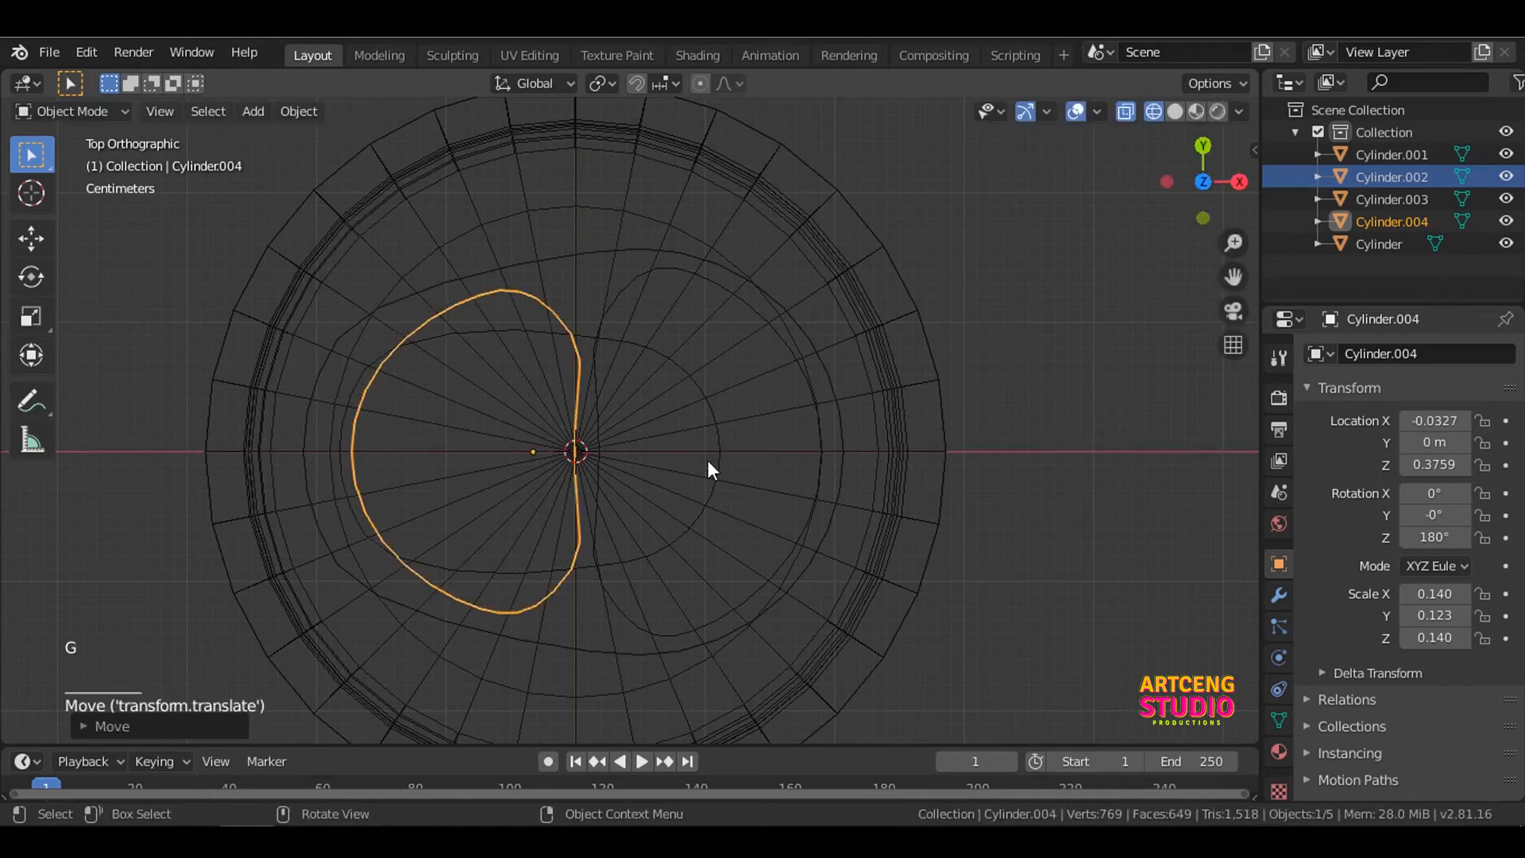
{"action": "key", "text": "s"}
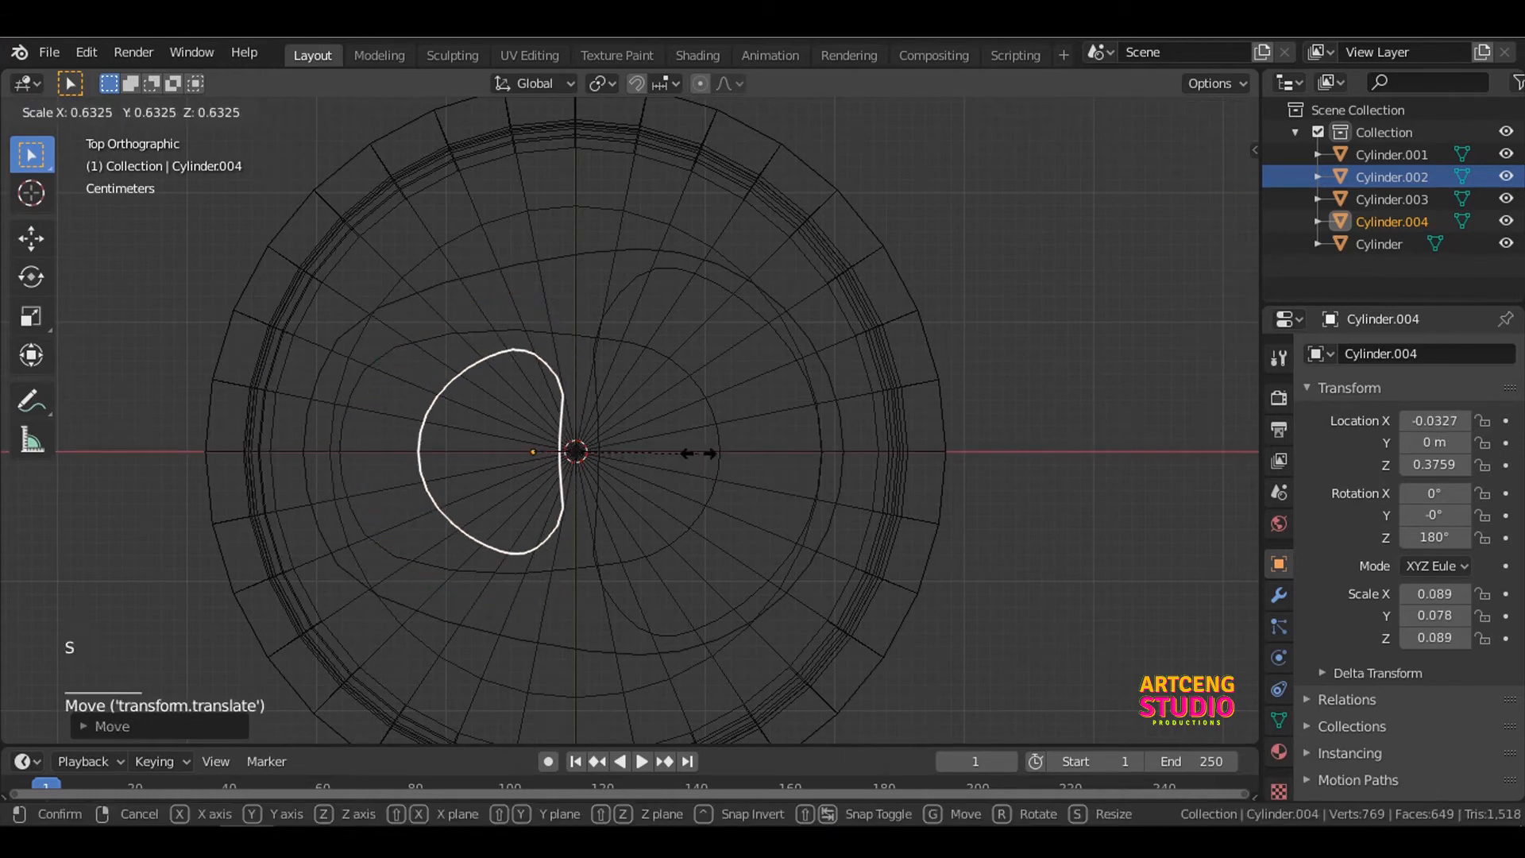
{"action": "left_click", "coordinate": [684, 455]}
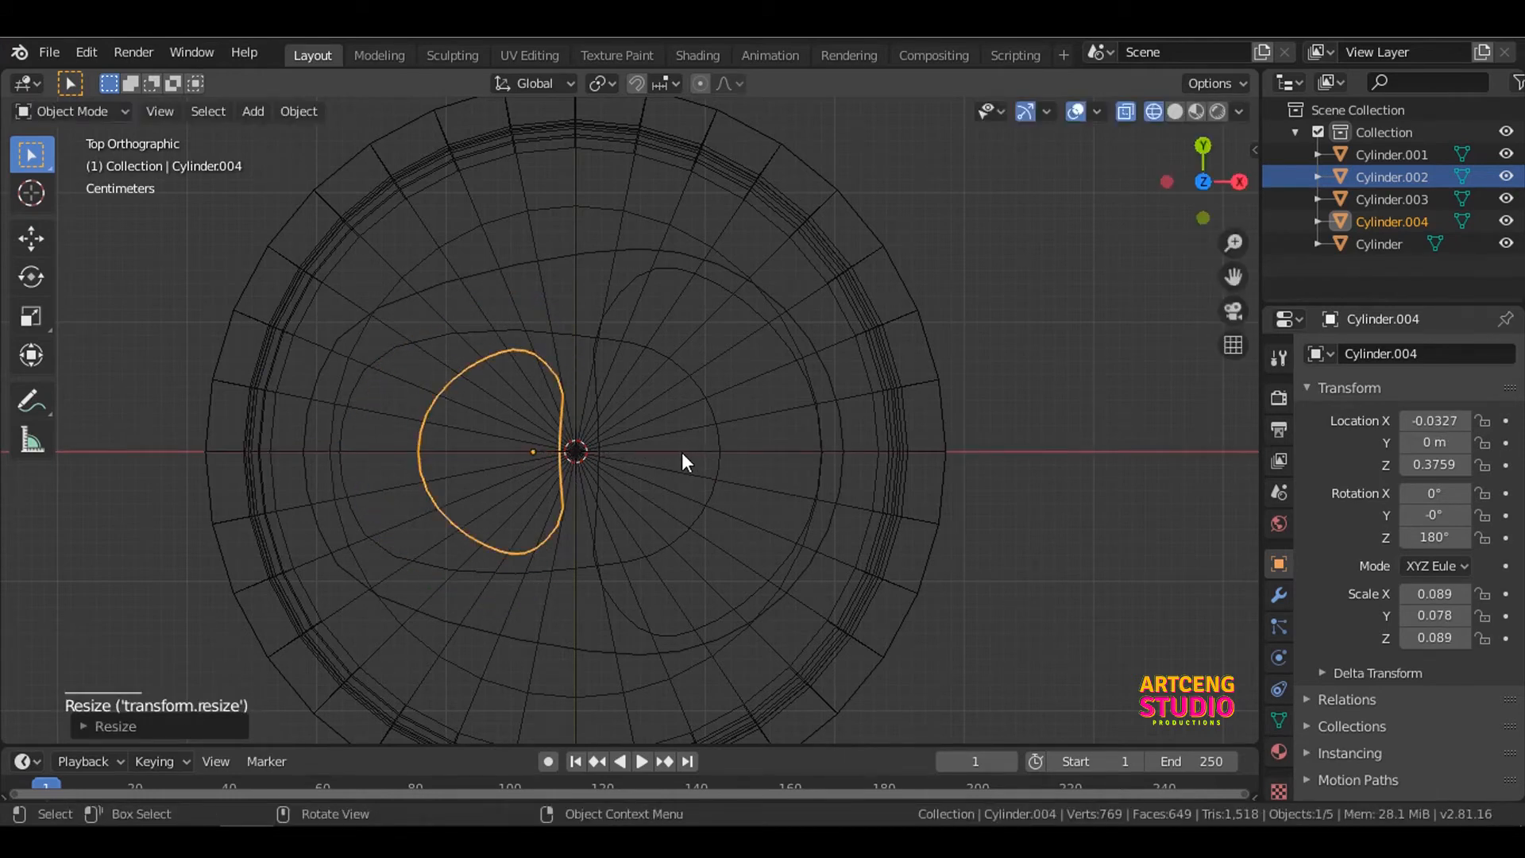
Step: Move the small D-shaped copy along X to about 0.0094 m and reduce its Y scale to about 0.071
{"action": "key", "text": "g"}
{"action": "key", "text": "x"}
{"action": "left_click", "coordinate": [736, 455]}
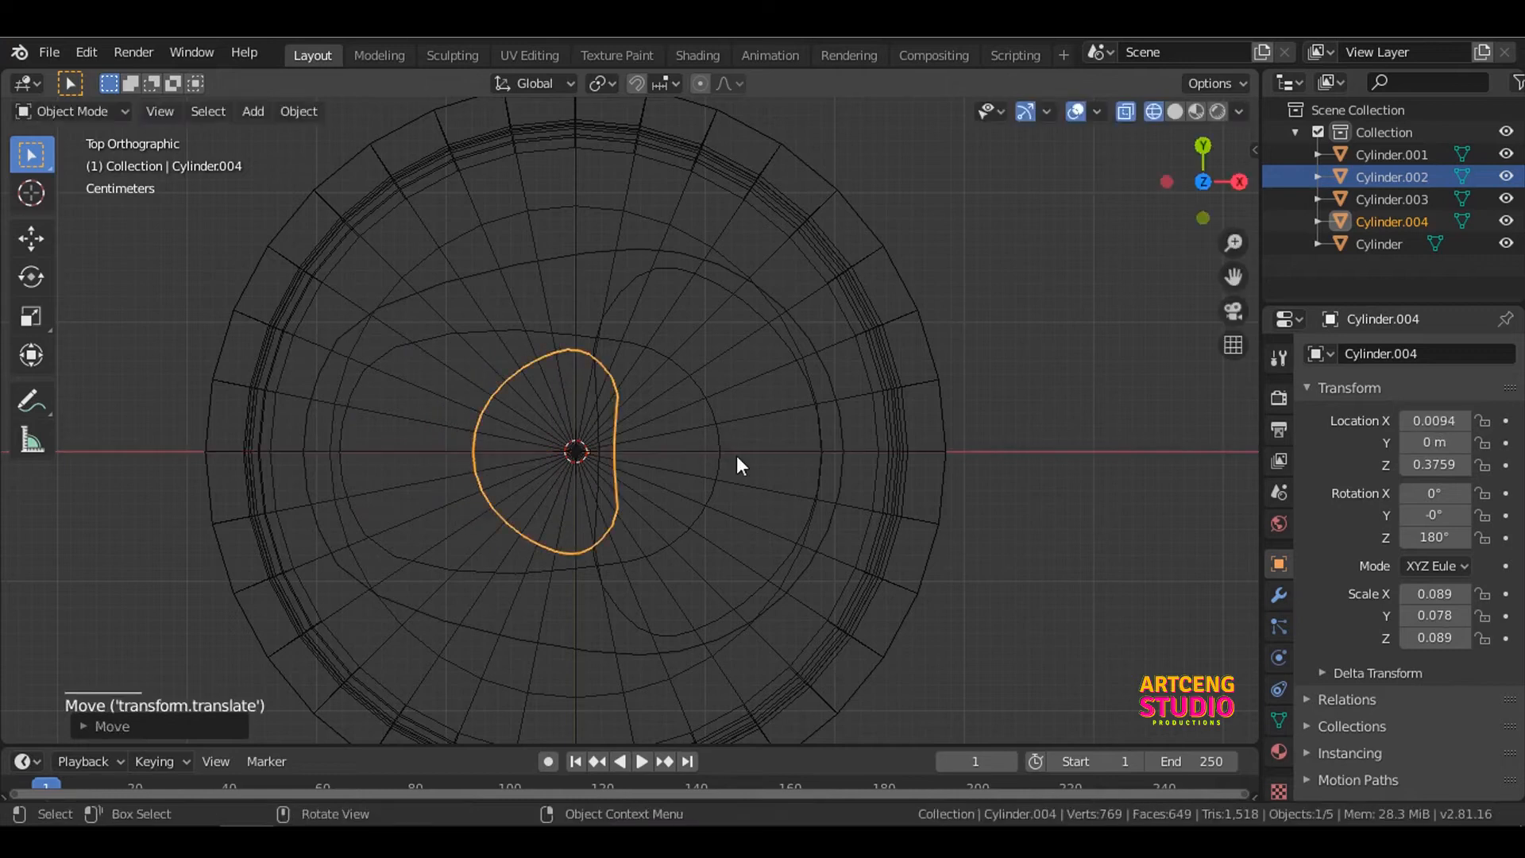
{"action": "key", "text": "s"}
{"action": "key", "text": "y"}
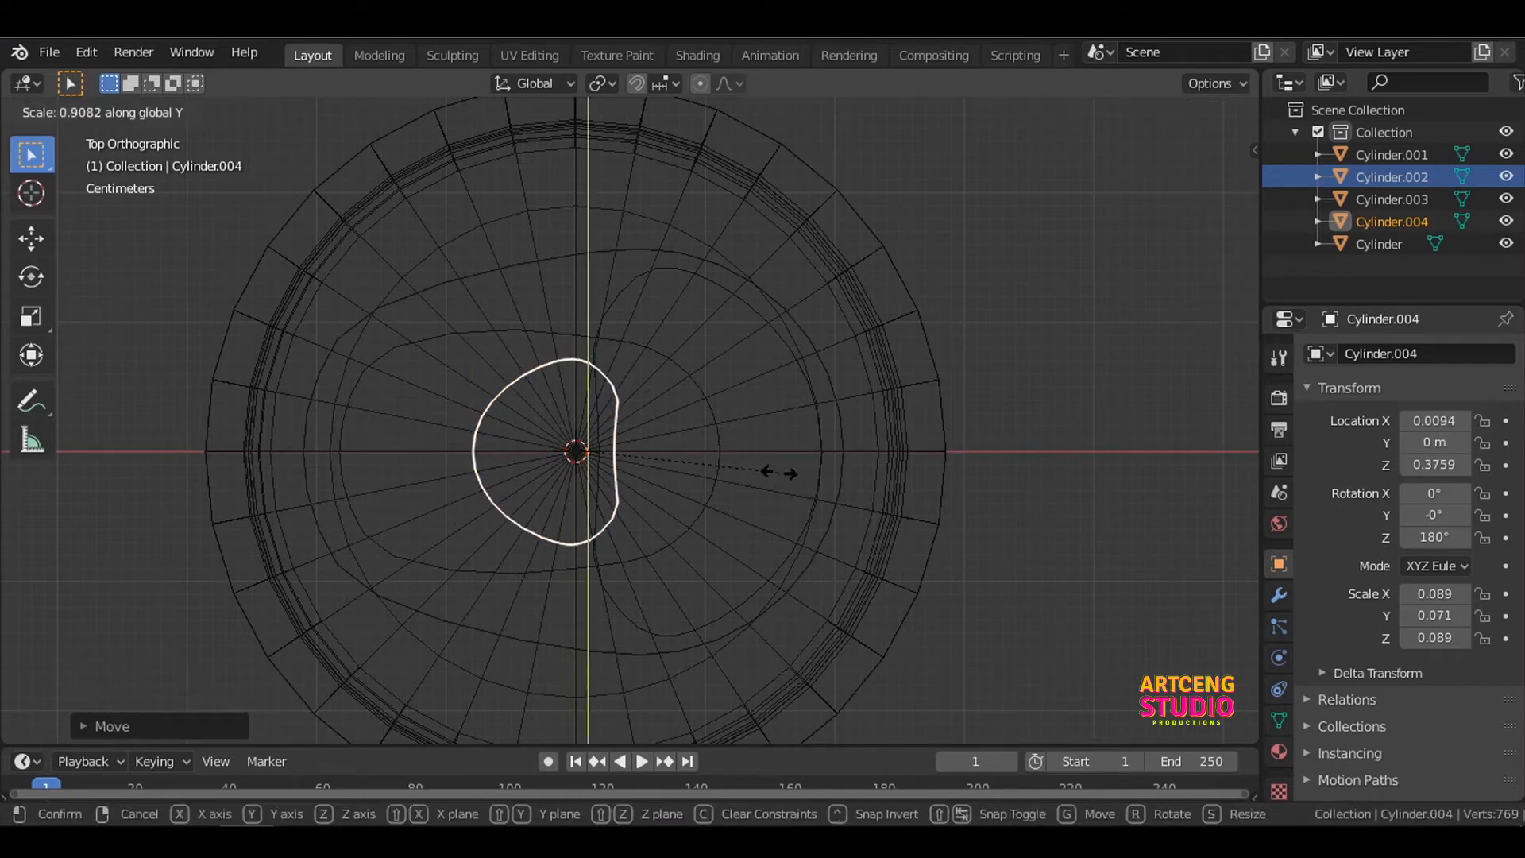
{"action": "left_click", "coordinate": [778, 473]}
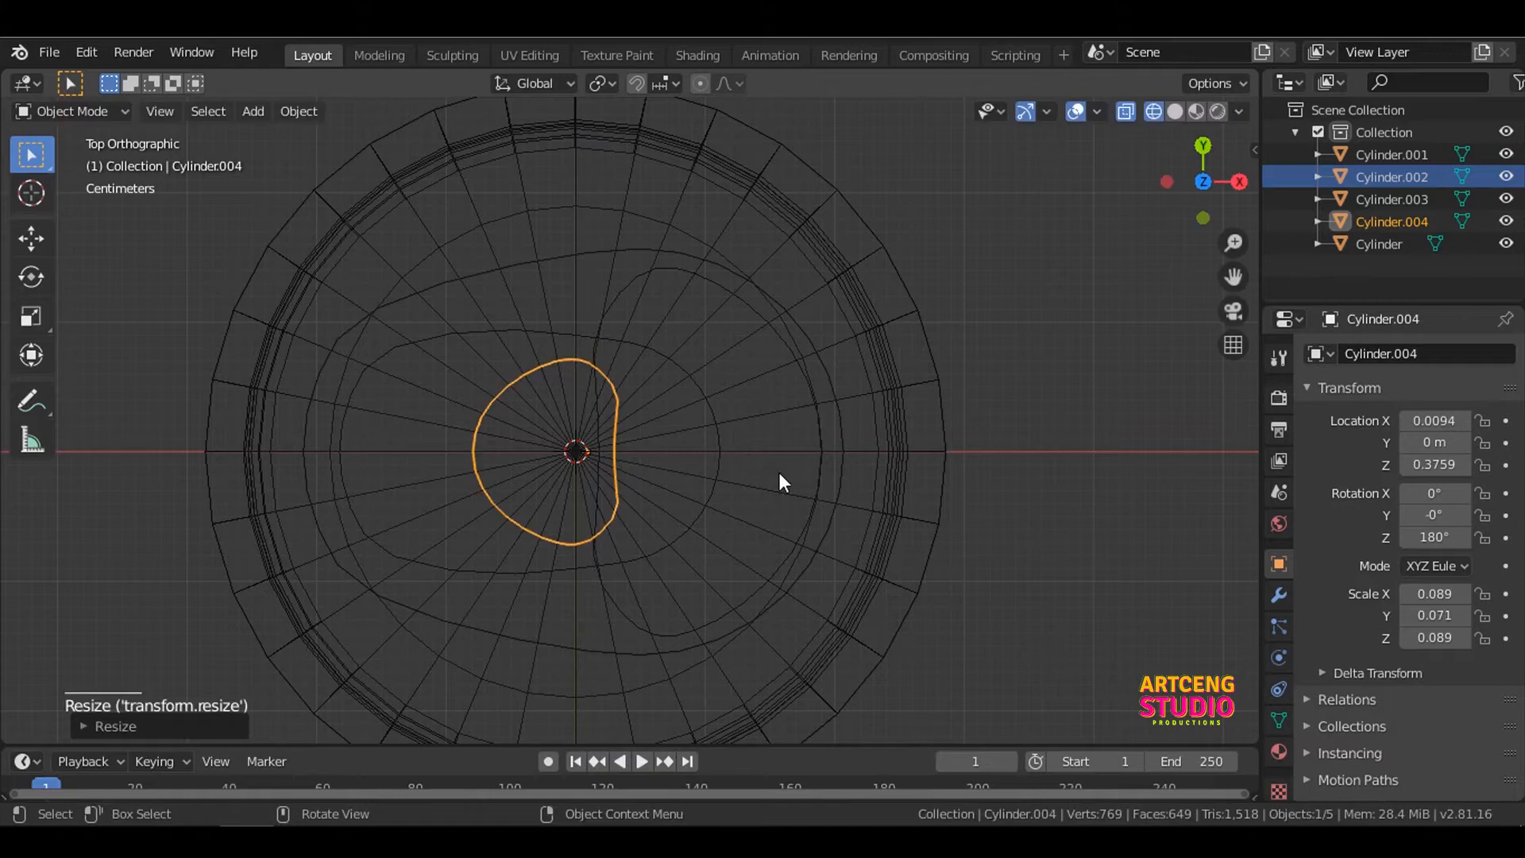
Step: Duplicate the small D-shaped cylinder and move the new copy along X to about -0.0767 m
{"action": "key", "text": "shift+d"}
{"action": "right_click", "coordinate": [716, 469]}
{"action": "key", "text": "g"}
{"action": "key", "text": "x"}
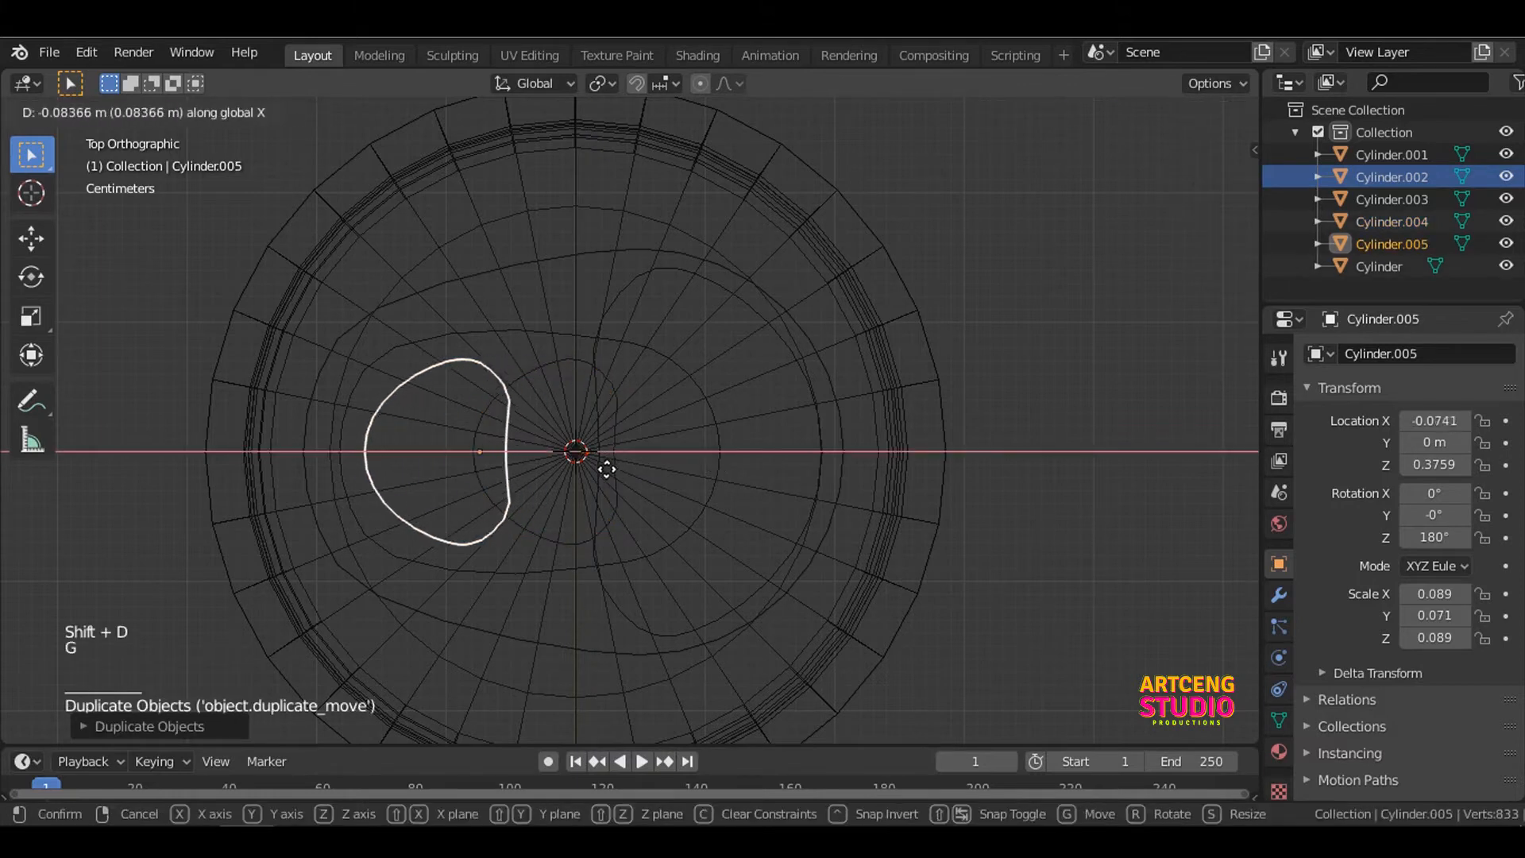
{"action": "left_click", "coordinate": [605, 475]}
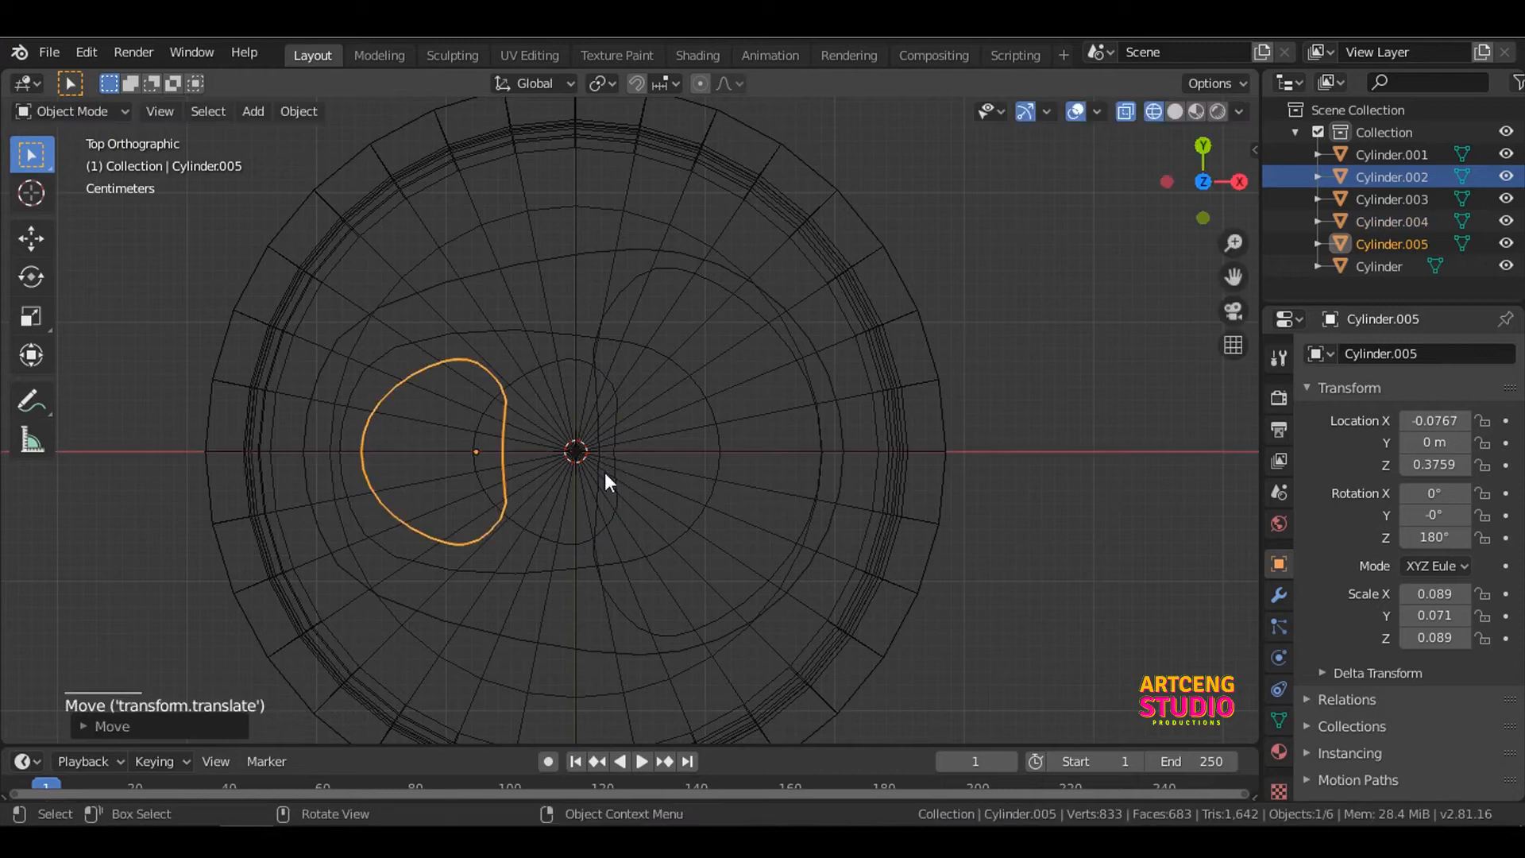
Step: Narrow the new copy to an X scale of about 0.069 and move it along X to about -0.1060 m
{"action": "key", "text": "s"}
{"action": "key", "text": "x"}
{"action": "left_click", "coordinate": [637, 507]}
{"action": "key", "text": "g"}
{"action": "key", "text": "x"}
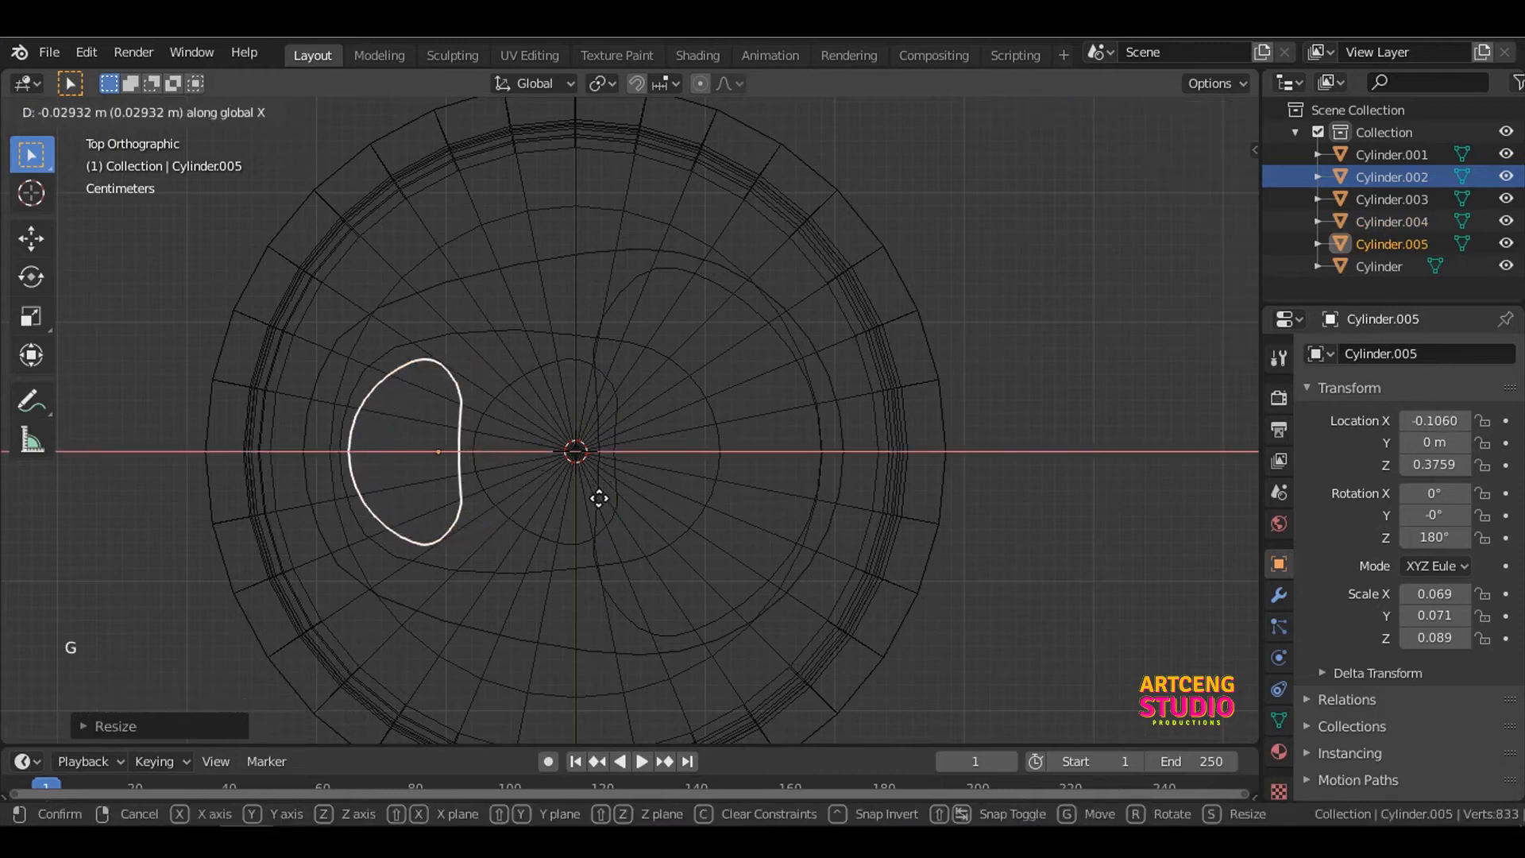
{"action": "left_click", "coordinate": [598, 497]}
Step: In Edit Mode, pull the middle vertices of the new copy's straight edge slightly toward positive X with proportional editing
{"action": "key", "text": "Tab"}
{"action": "scroll", "coordinate": [323, 426], "scroll_direction": "up", "scroll_amount": 3}
{"action": "middle_click_drag", "start_coordinate": [323, 425], "coordinate": [763, 426], "text": "shift"}
{"action": "left_click", "coordinate": [755, 445]}
{"action": "key", "text": "c"}
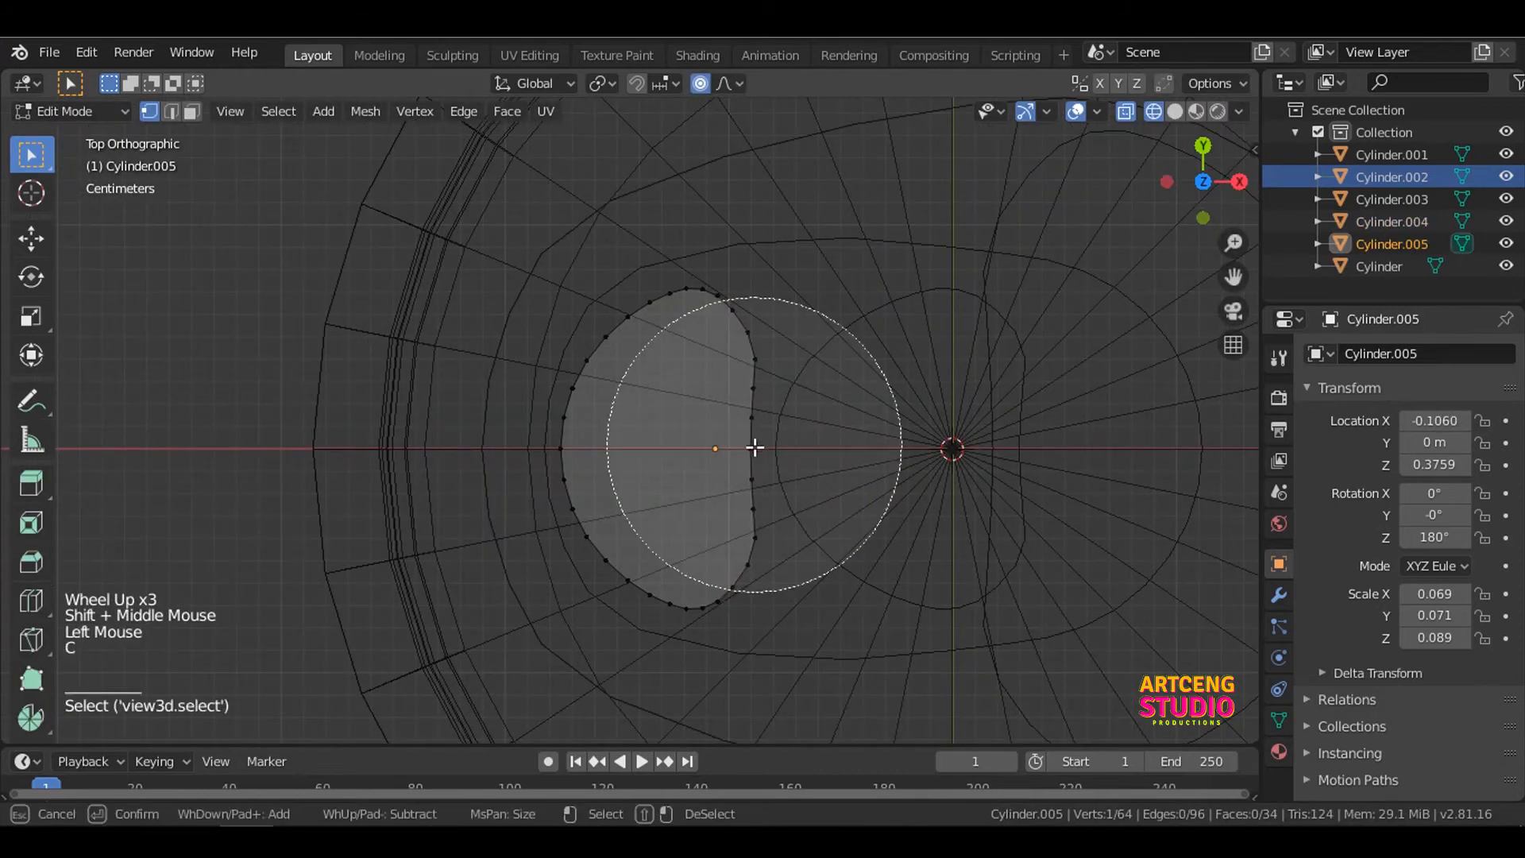
{"action": "scroll", "coordinate": [755, 446], "scroll_direction": "up", "scroll_amount": 12}
{"action": "left_click", "coordinate": [764, 452]}
{"action": "right_click", "coordinate": [794, 443]}
{"action": "key", "text": "g"}
{"action": "scroll", "coordinate": [873, 439], "scroll_direction": "up", "scroll_amount": 1}
{"action": "scroll", "coordinate": [874, 440], "scroll_direction": "down", "scroll_amount": 4}
{"action": "scroll", "coordinate": [873, 439], "scroll_direction": "up", "scroll_amount": 3}
{"action": "scroll", "coordinate": [874, 440], "scroll_direction": "down", "scroll_amount": 3}
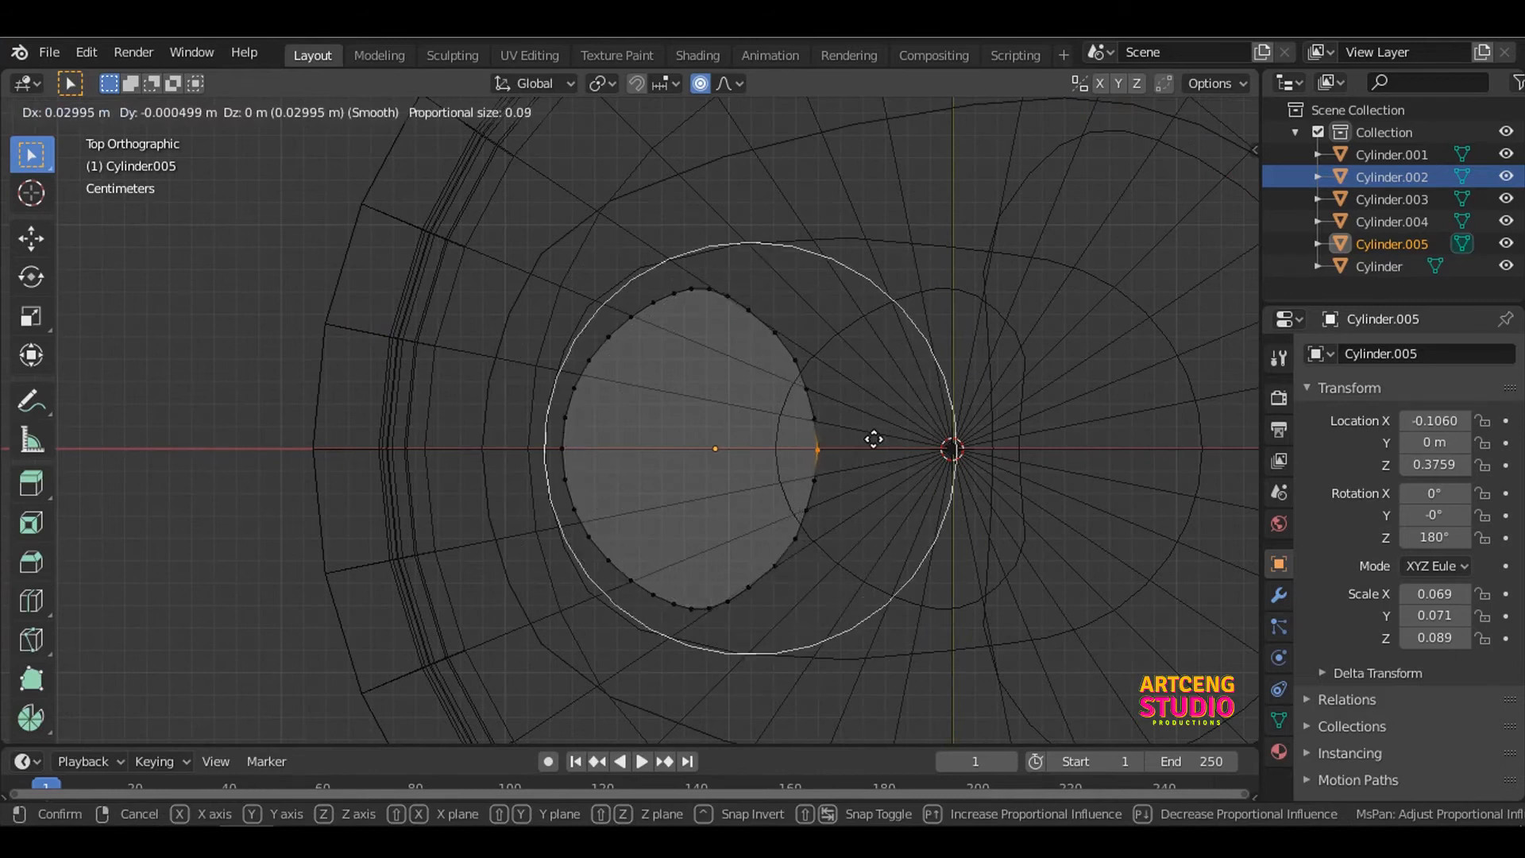
{"action": "scroll", "coordinate": [874, 439], "scroll_direction": "up", "scroll_amount": 4}
{"action": "left_click", "coordinate": [827, 439]}
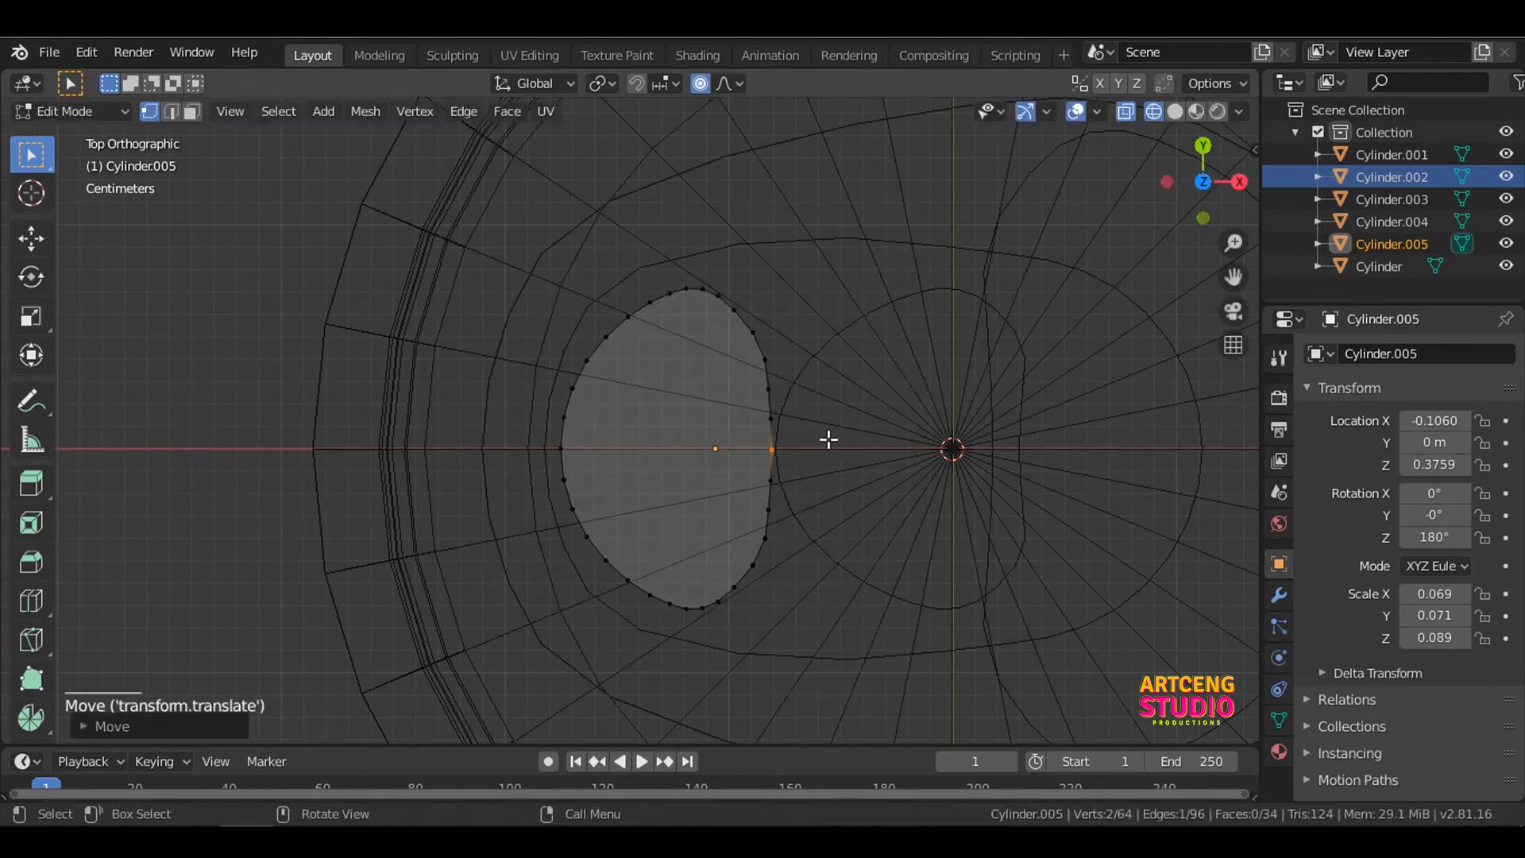
Step: Select all vertices along the copy's positive X edge and move them about 0.01 m outward with proportional editing
{"action": "key", "text": "c"}
{"action": "left_click_drag", "start_coordinate": [774, 379], "coordinate": [778, 558]}
{"action": "right_click", "coordinate": [778, 558]}
{"action": "key", "text": "g"}
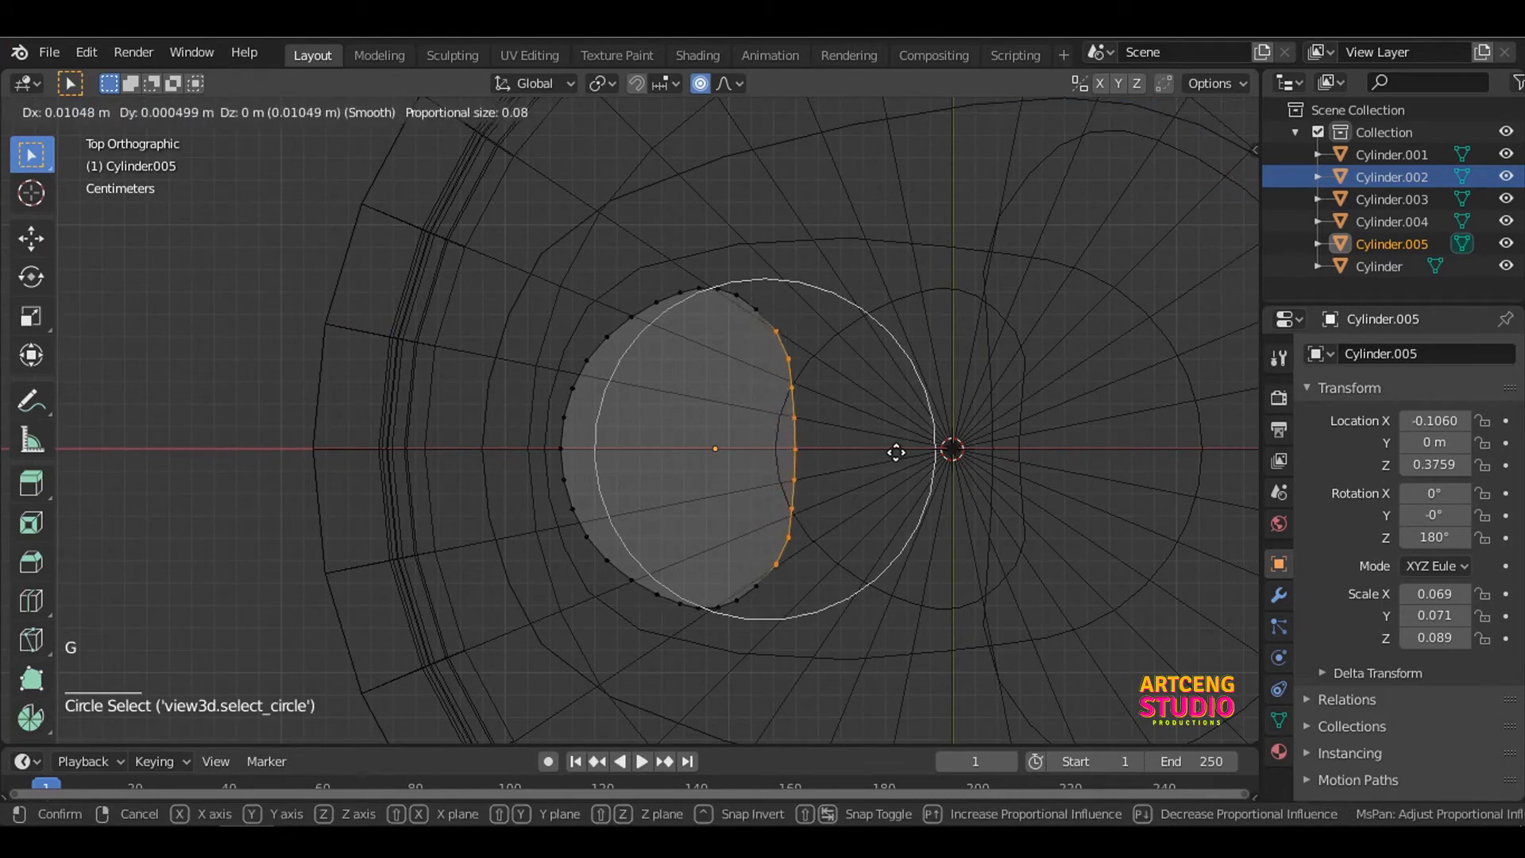
{"action": "scroll", "coordinate": [897, 451], "scroll_direction": "up", "scroll_amount": 6}
{"action": "scroll", "coordinate": [902, 450], "scroll_direction": "down", "scroll_amount": 4}
{"action": "left_click", "coordinate": [900, 452]}
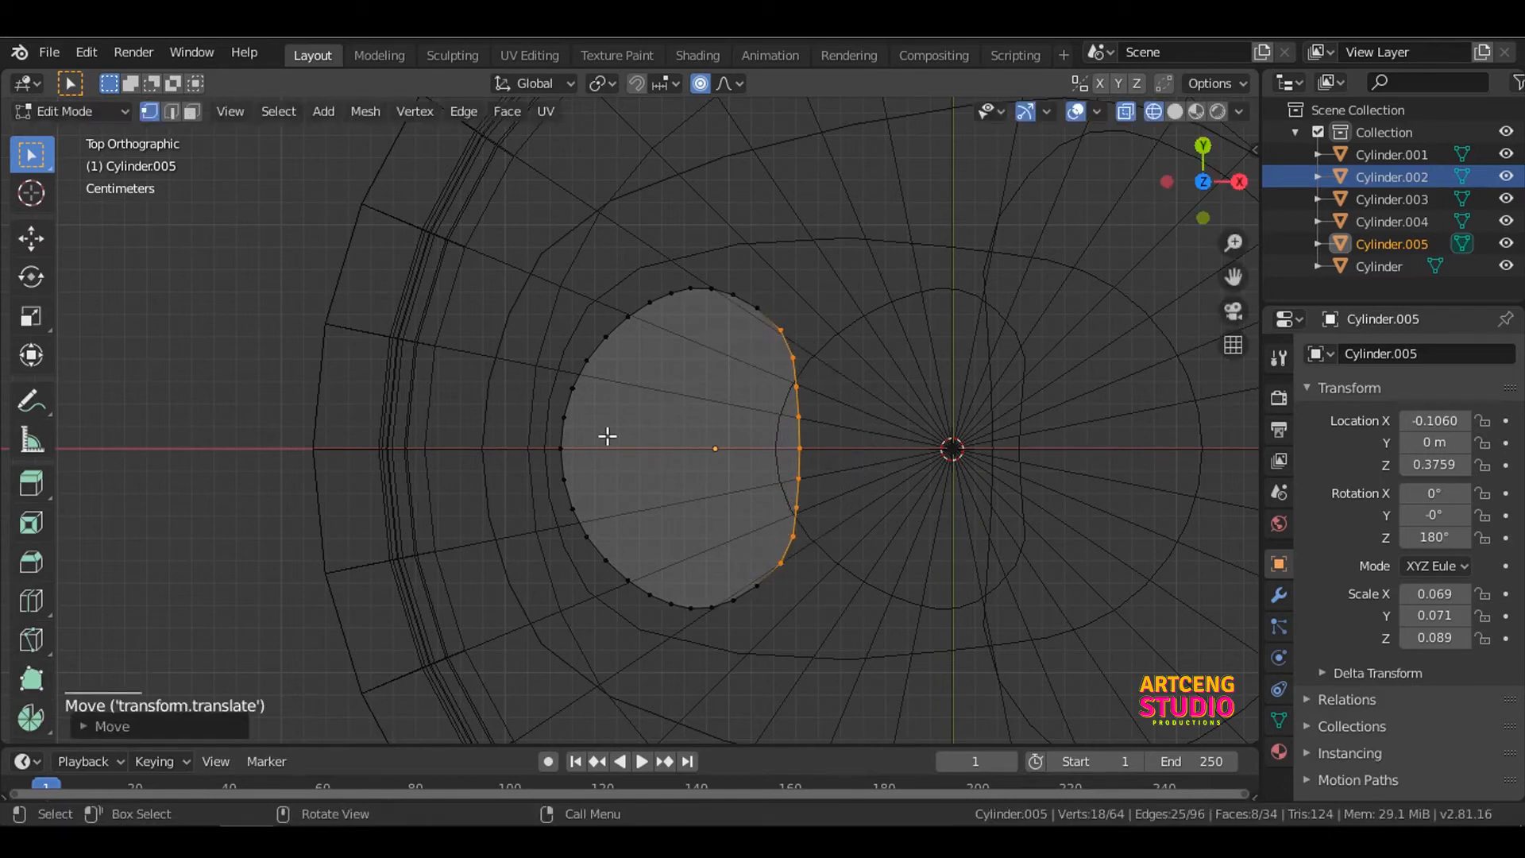
Step: Flatten the copy's negative X arc by scaling its vertices along X with proportional editing, and return to Object Mode
{"action": "left_click", "coordinate": [601, 366]}
{"action": "key", "text": "v"}
{"action": "right_click", "coordinate": [618, 386]}
{"action": "key", "text": "c"}
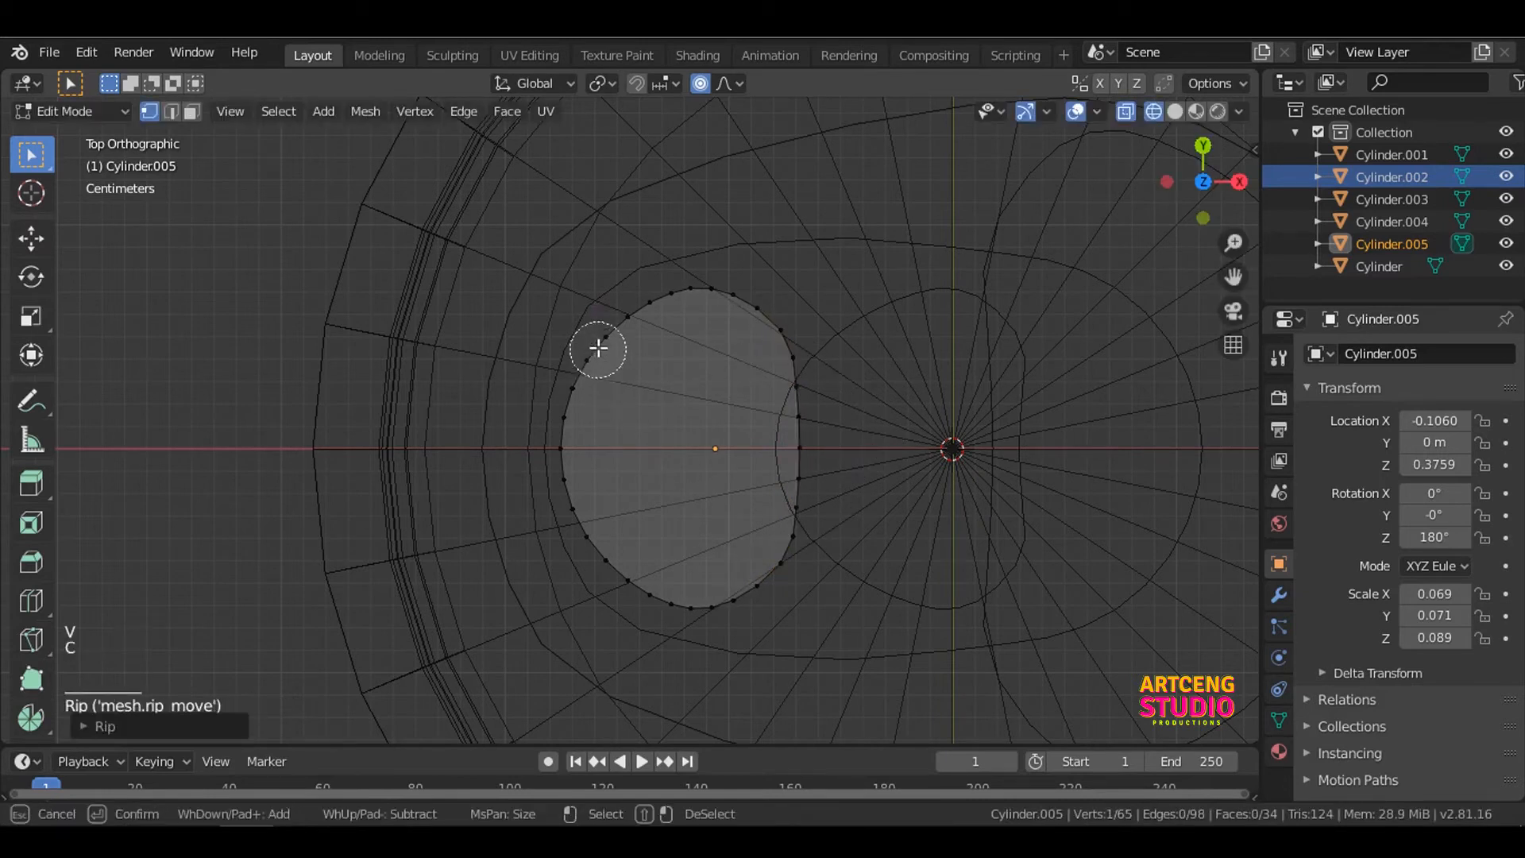
{"action": "left_click_drag", "start_coordinate": [598, 348], "coordinate": [598, 556]}
{"action": "right_click", "coordinate": [598, 555]}
{"action": "key", "text": "s"}
{"action": "key", "text": "x"}
{"action": "left_click", "coordinate": [691, 481]}
{"action": "key", "text": "Tab"}
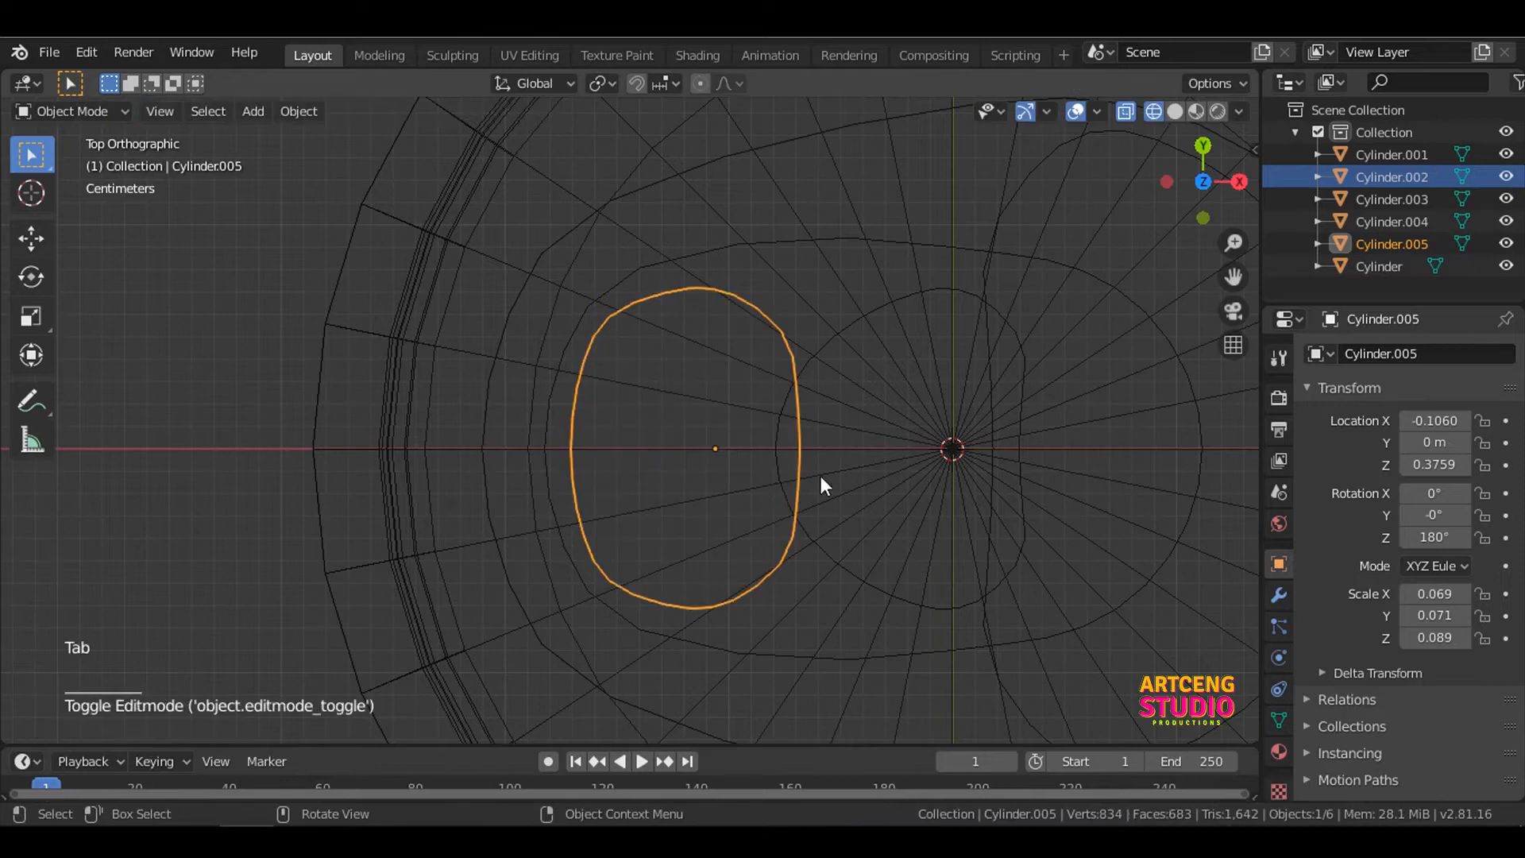
Step: Move the central small cylinder's negative X arc vertices about 0.0225 m along X with a proportional size of 0.08
{"action": "left_click", "coordinate": [1020, 473]}
{"action": "left_click", "coordinate": [1020, 472]}
{"action": "key", "text": "Tab"}
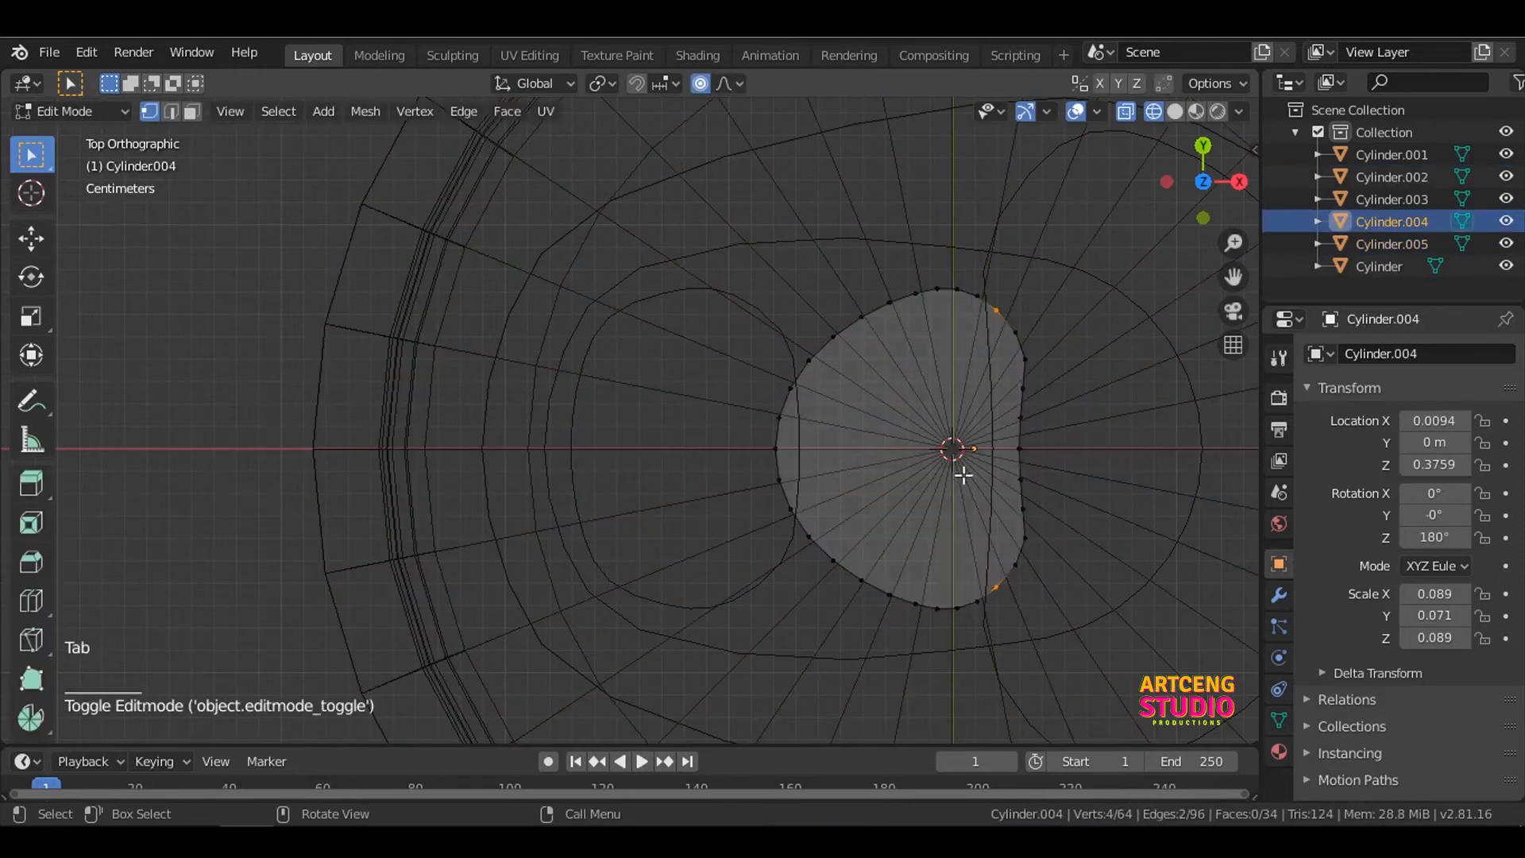
{"action": "left_click", "coordinate": [782, 451]}
{"action": "key", "text": "c"}
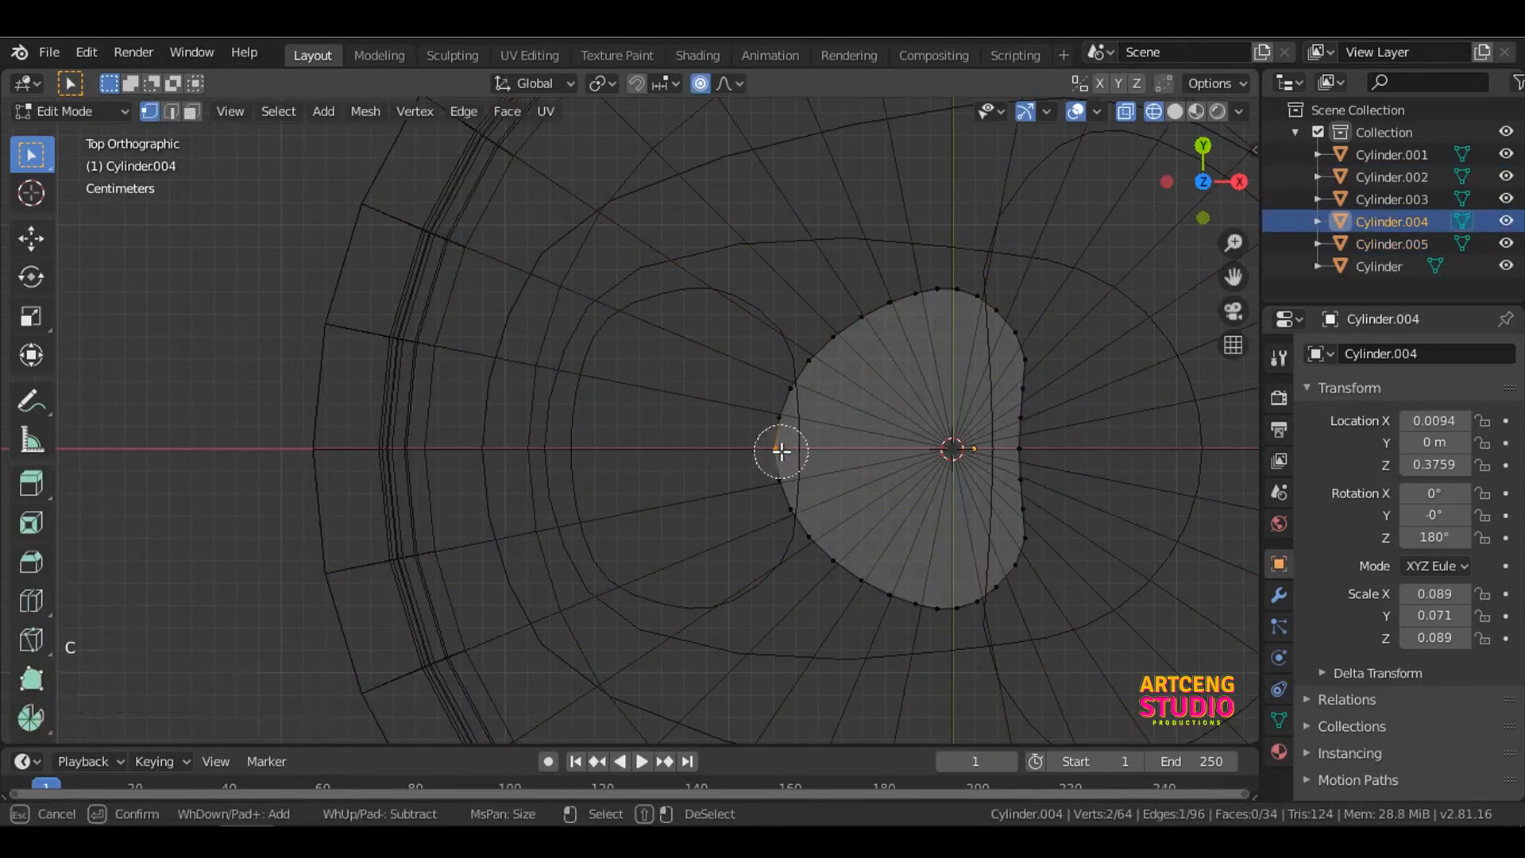
{"action": "left_click_drag", "start_coordinate": [780, 447], "coordinate": [782, 488]}
{"action": "key", "text": "Escape"}
{"action": "key", "text": "g"}
{"action": "scroll", "coordinate": [901, 476], "scroll_direction": "up", "scroll_amount": 3}
{"action": "scroll", "coordinate": [903, 475], "scroll_direction": "down", "scroll_amount": 9}
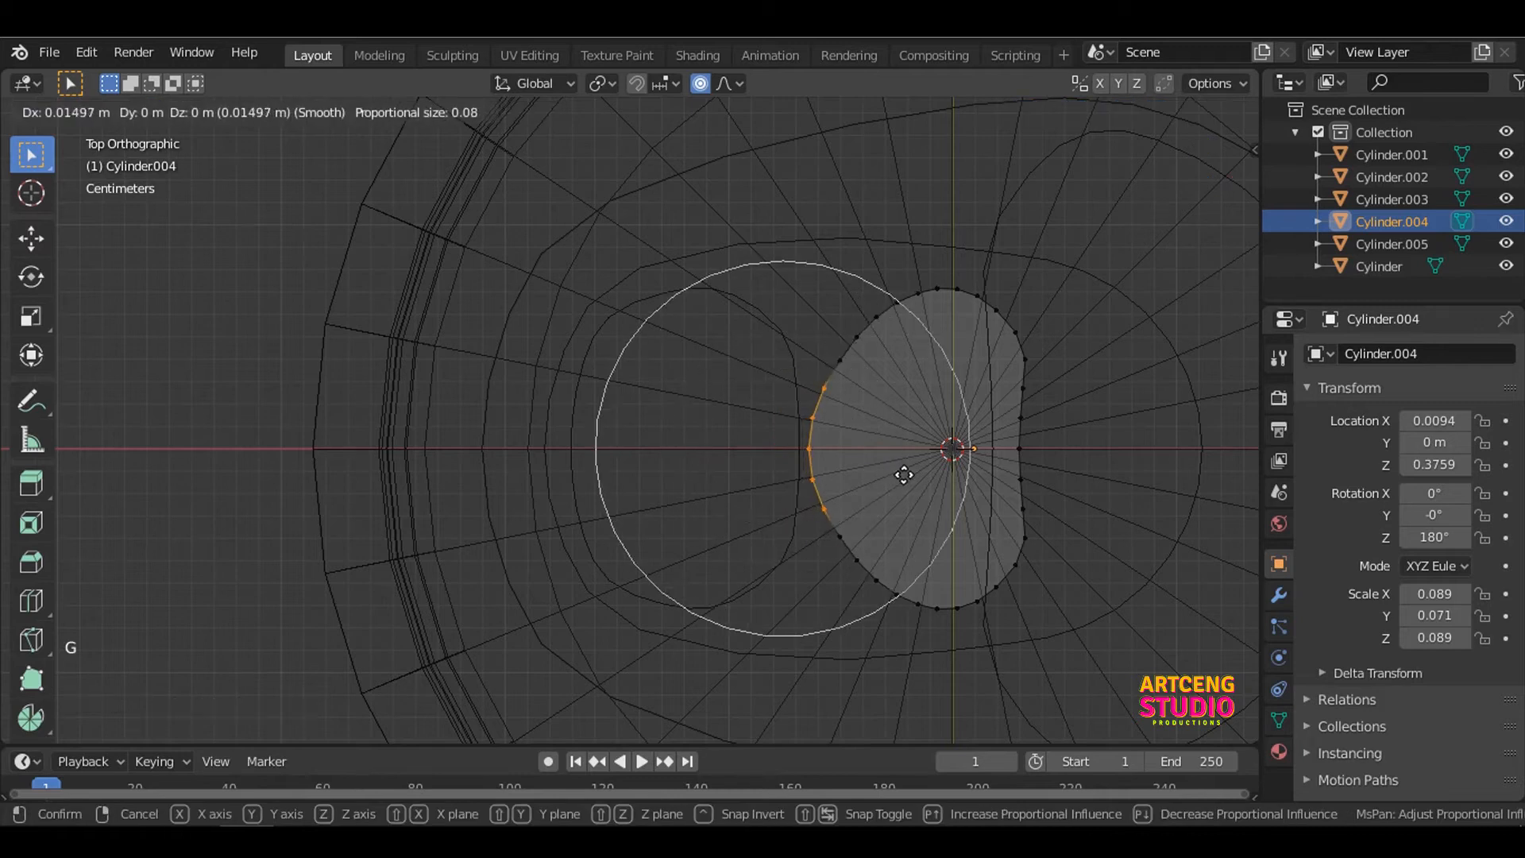
{"action": "key", "text": "x"}
{"action": "scroll", "coordinate": [923, 473], "scroll_direction": "up", "scroll_amount": 1}
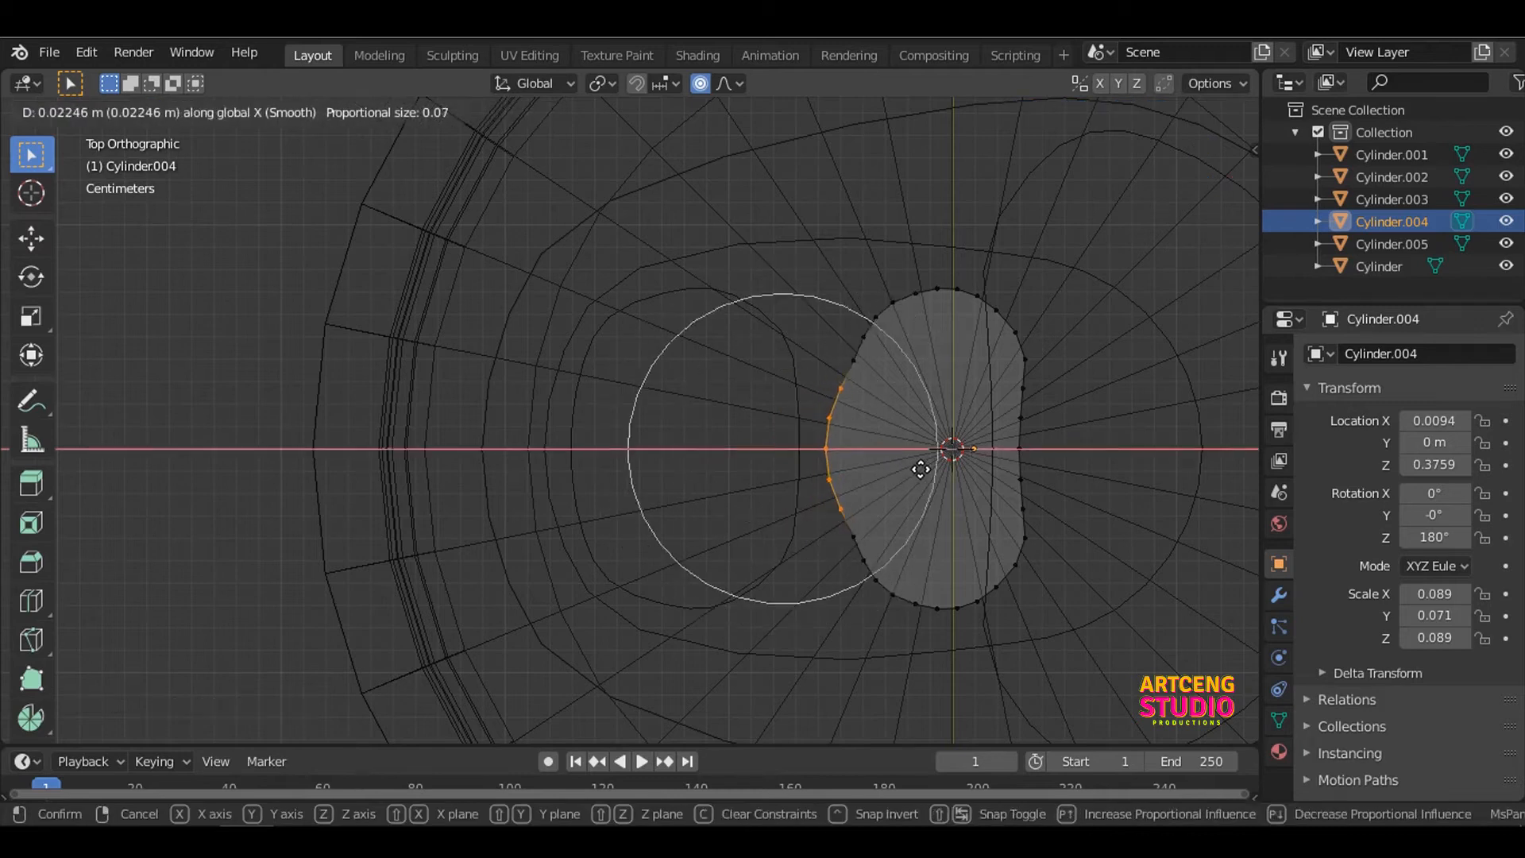
{"action": "scroll", "coordinate": [921, 470], "scroll_direction": "down", "scroll_amount": 4}
{"action": "scroll", "coordinate": [920, 470], "scroll_direction": "up", "scroll_amount": 2}
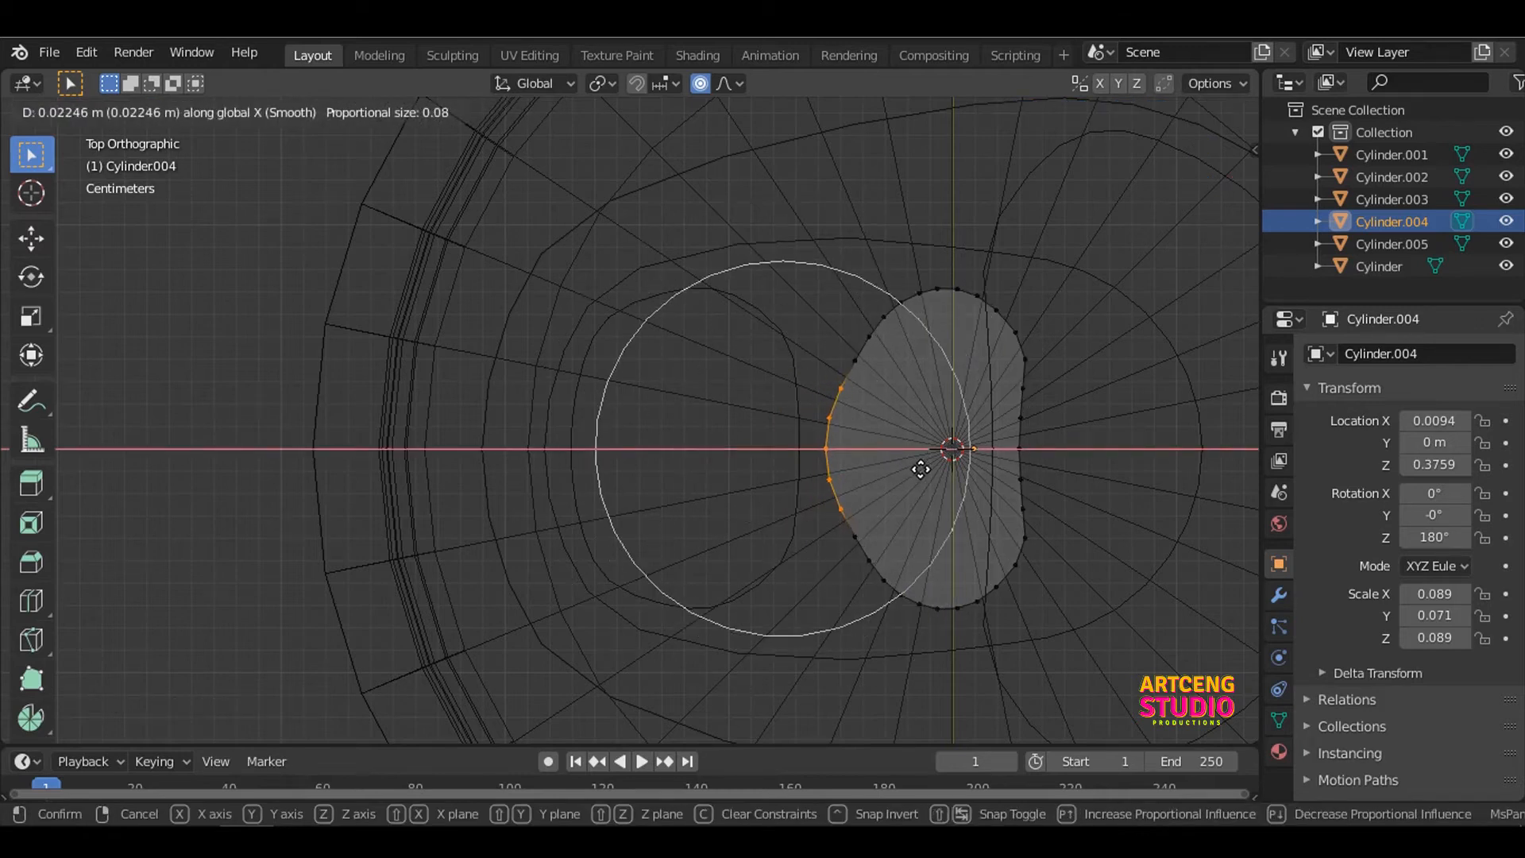
{"action": "left_click", "coordinate": [920, 470]}
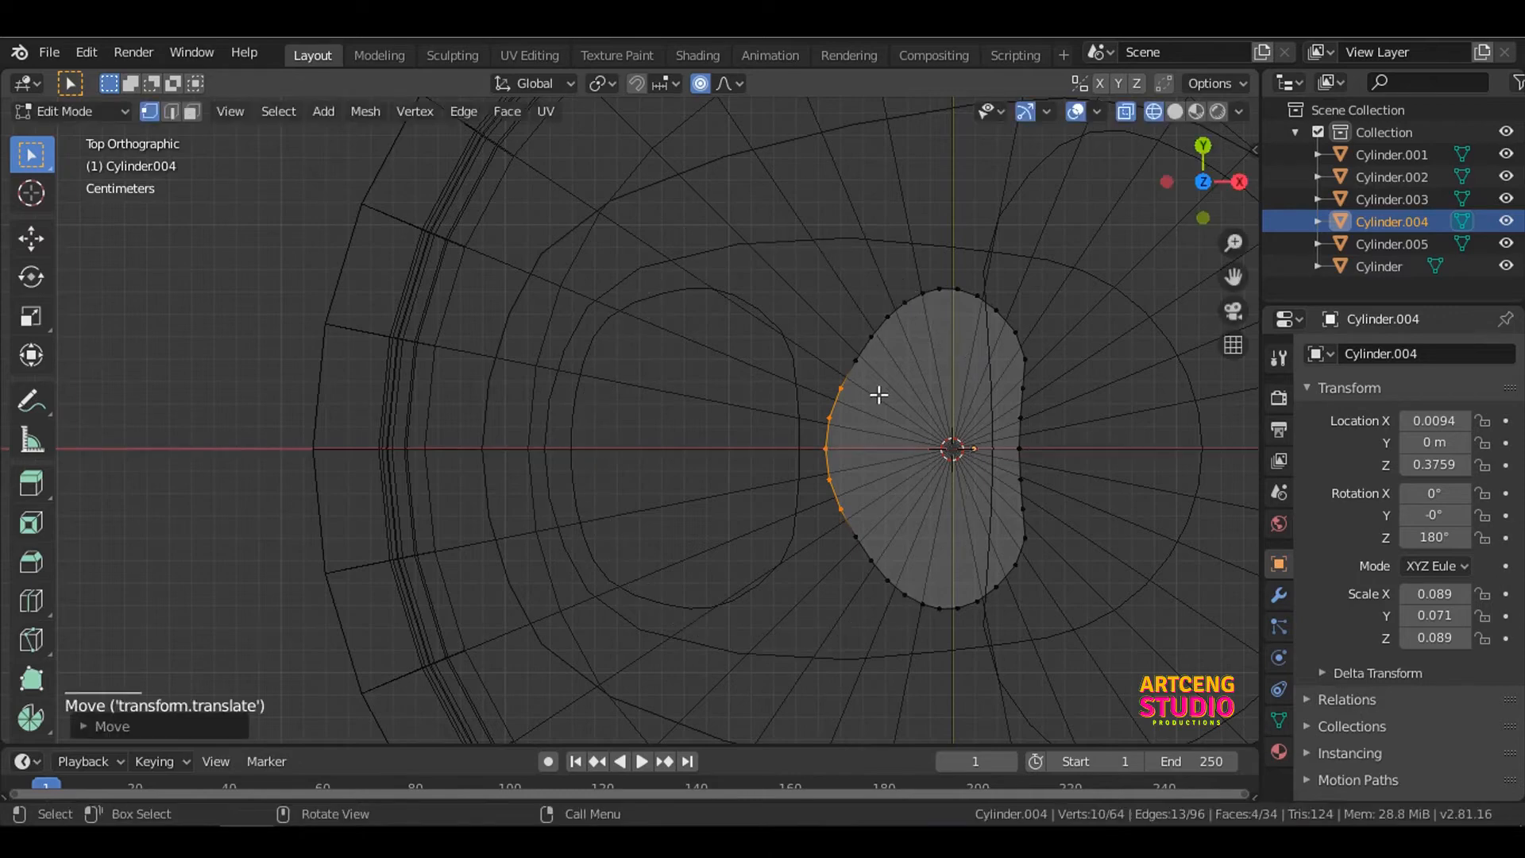
Step: In Object Mode, select both small cylinders and the surrounding egg-shaped one, and raise them along Z to about 0.5699 m in Front view
{"action": "key", "text": "Tab"}
{"action": "middle_click_drag", "start_coordinate": [879, 394], "coordinate": [825, 432]}
{"action": "left_click", "coordinate": [824, 432], "text": "shift"}
{"action": "middle_click_drag", "start_coordinate": [984, 413], "coordinate": [827, 338], "text": "shift"}
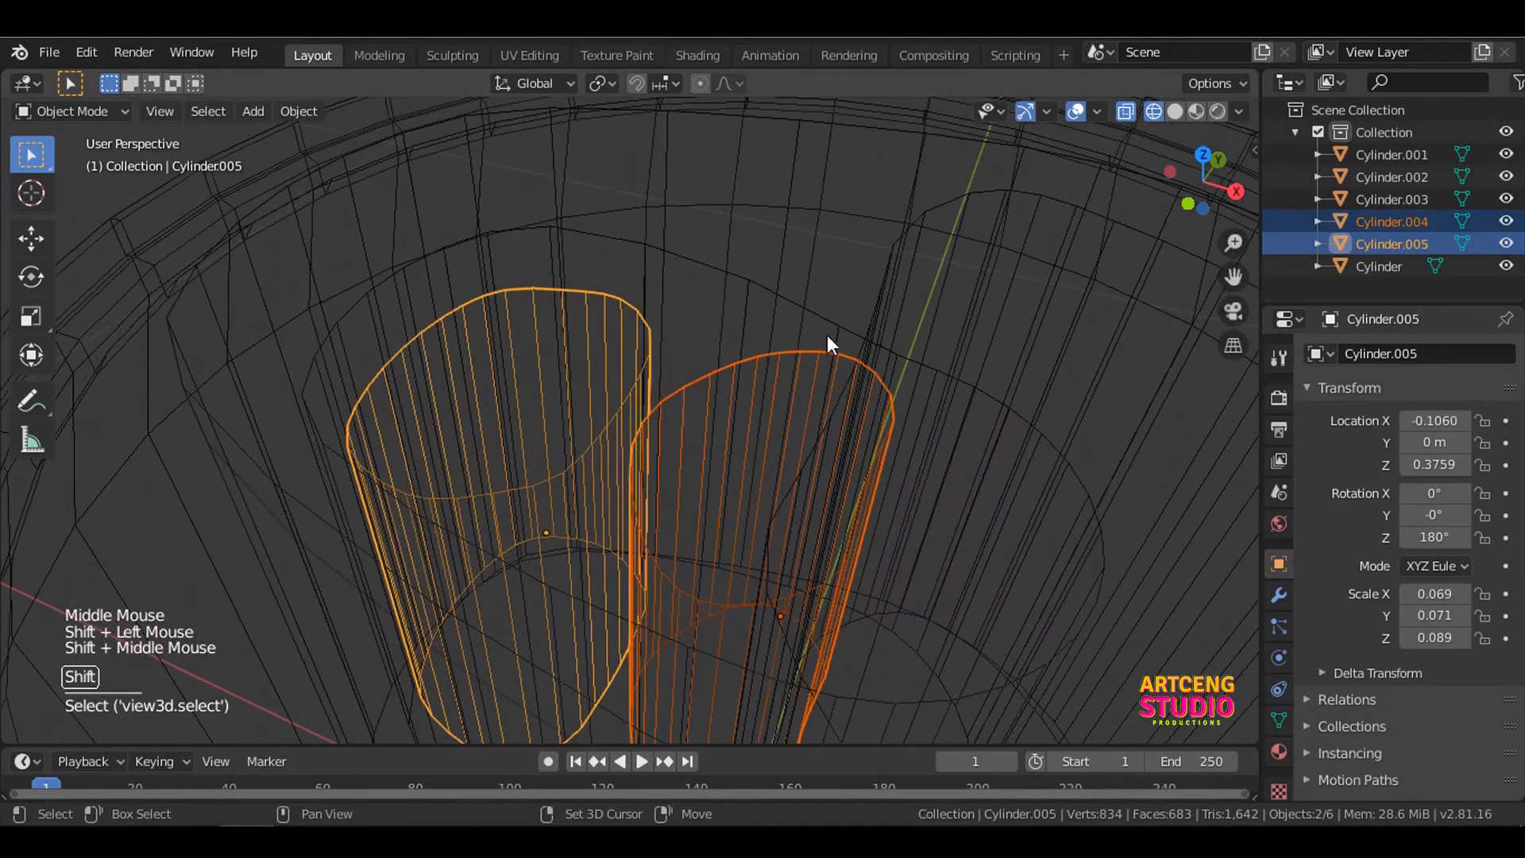
{"action": "left_click", "coordinate": [830, 318], "text": "shift"}
{"action": "scroll", "coordinate": [834, 334], "scroll_direction": "down", "scroll_amount": 3}
{"action": "key", "text": "grave"}
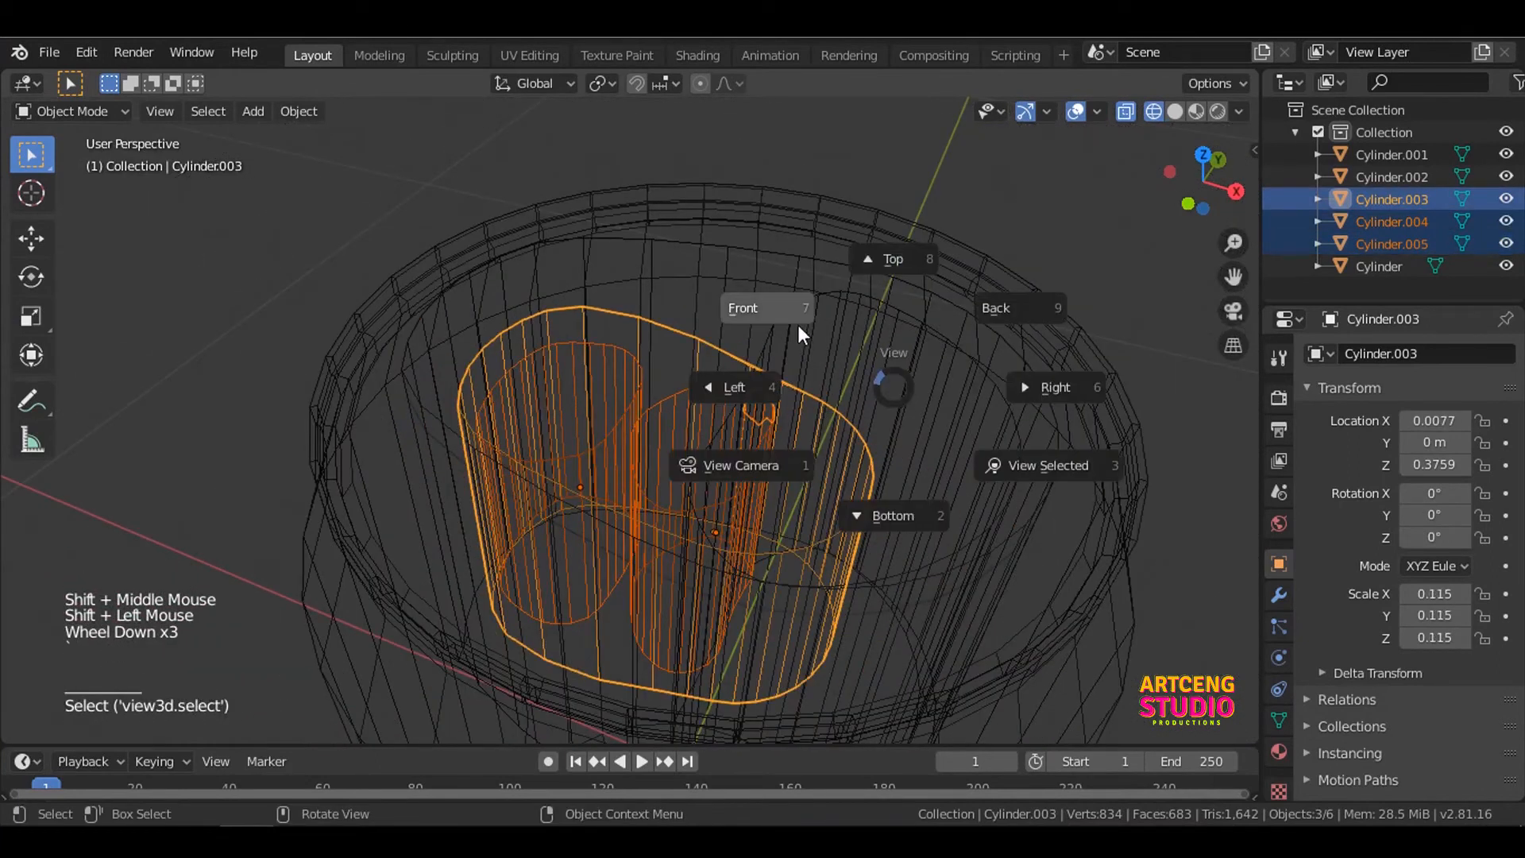
{"action": "left_click", "coordinate": [799, 327]}
{"action": "key", "text": "g"}
{"action": "key", "text": "z"}
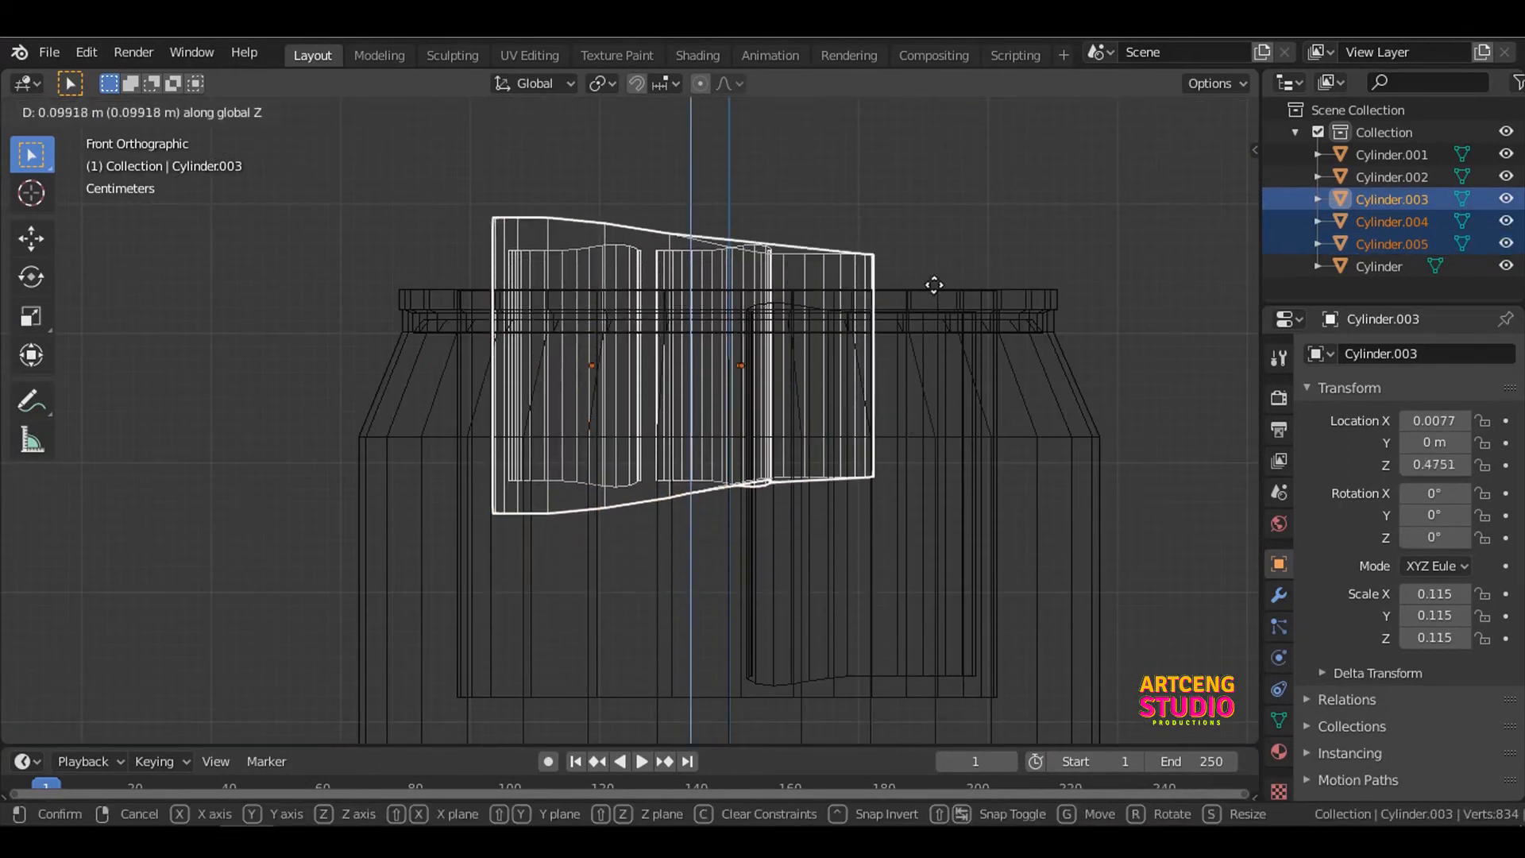
{"action": "left_click", "coordinate": [951, 172]}
Step: Display the model in Solid shading from an angled view above the can's lid
{"action": "mouse_move", "coordinate": [951, 171]}
{"action": "middle_mouse_down"}
{"action": "mouse_move", "coordinate": [904, 308]}
{"action": "mouse_move", "coordinate": [862, 317]}
{"action": "middle_mouse_up"}
{"action": "key", "text": "z"}
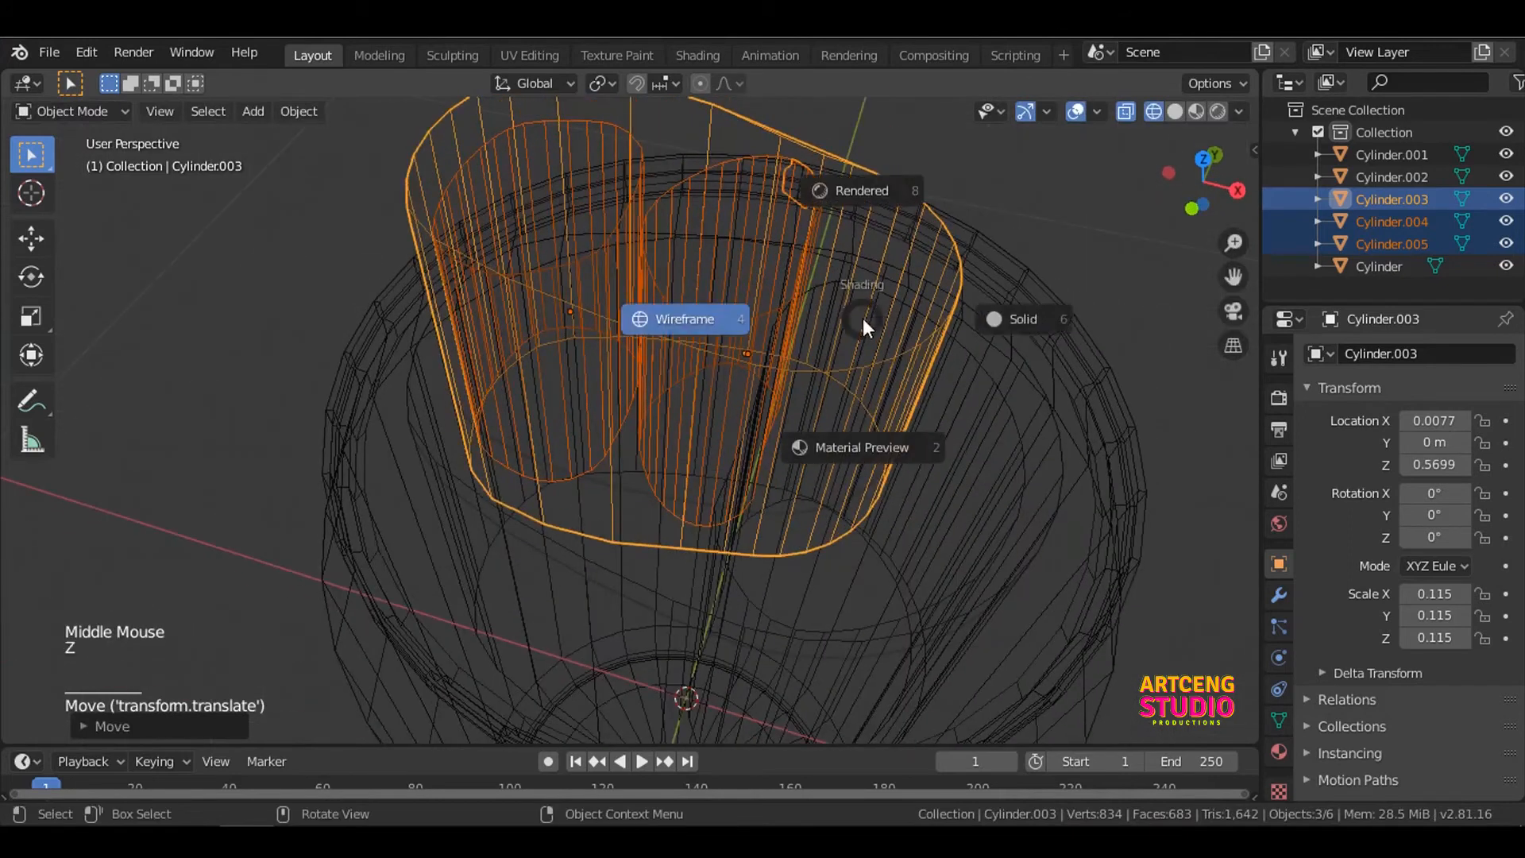
{"action": "middle_click_drag", "start_coordinate": [1012, 320], "coordinate": [972, 364], "text": "shift"}
Step: Select the egg-shaped pull tab cylinder above the lid and reduce its height to a Z scale of about 0.029
{"action": "left_click", "coordinate": [896, 350]}
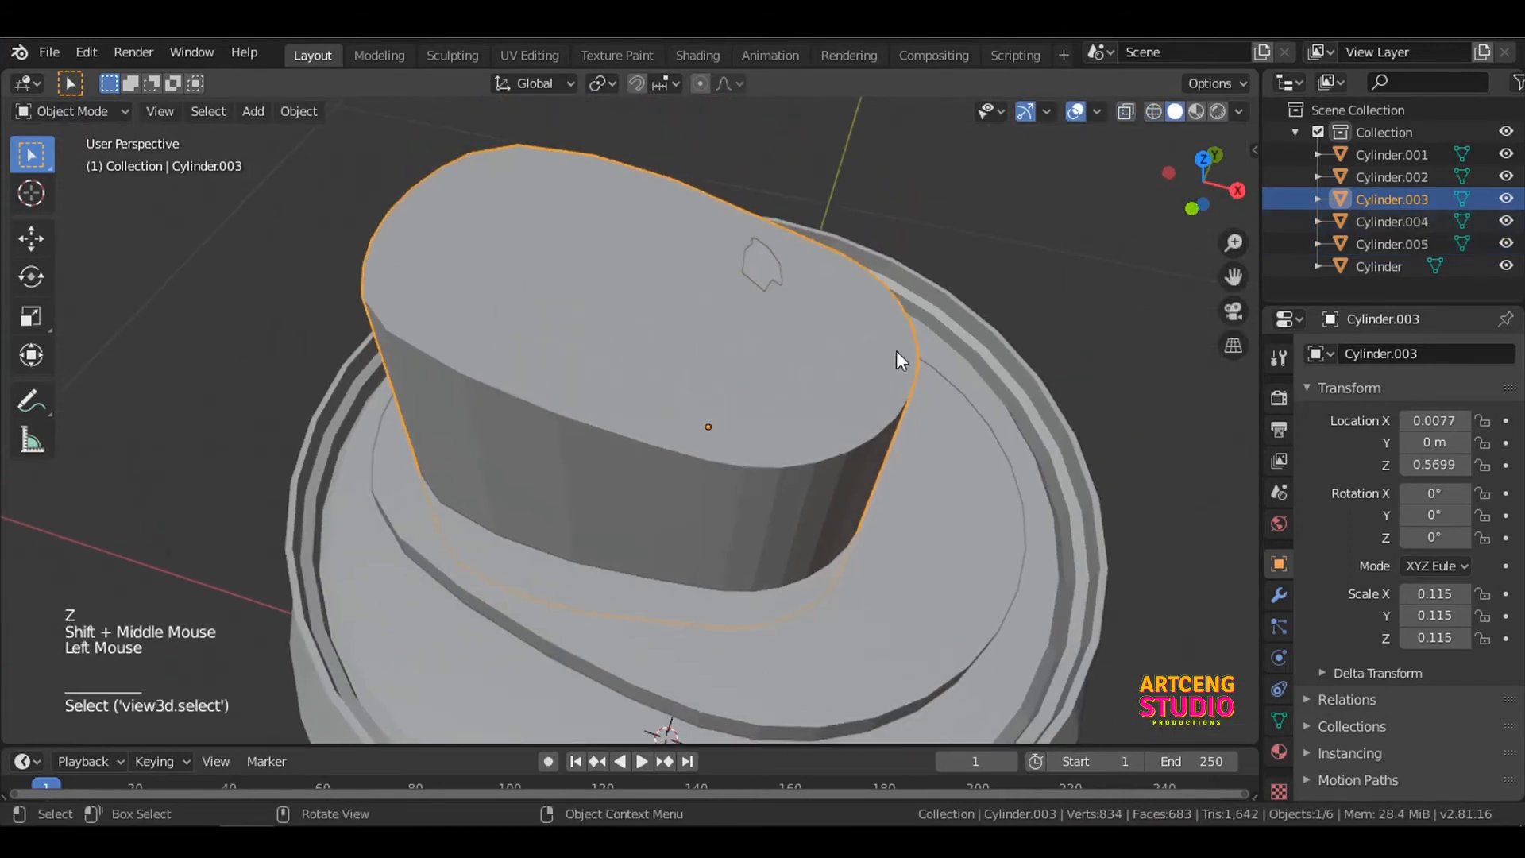
{"action": "key", "text": "s"}
{"action": "key", "text": "z"}
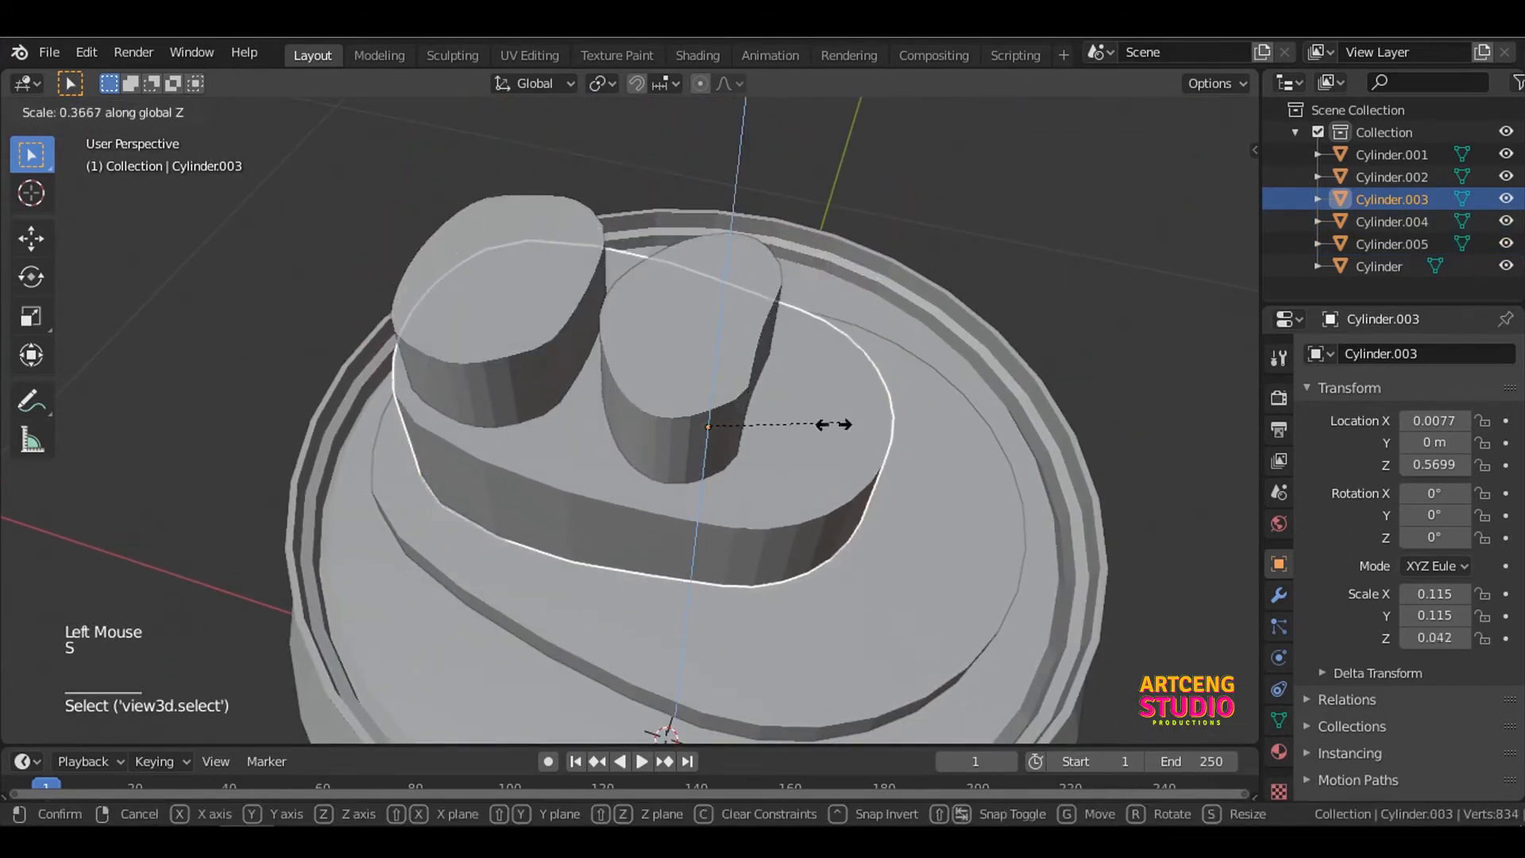
{"action": "left_click", "coordinate": [813, 440]}
Step: In Front view, enter Edit Mode and flatten the egg-shaped cylinder's upper edge loop by scaling it to 0 along Z with proportional size 0.09
{"action": "middle_click_drag", "start_coordinate": [813, 440], "coordinate": [900, 399]}
{"action": "key", "text": "grave"}
{"action": "left_click", "coordinate": [826, 358]}
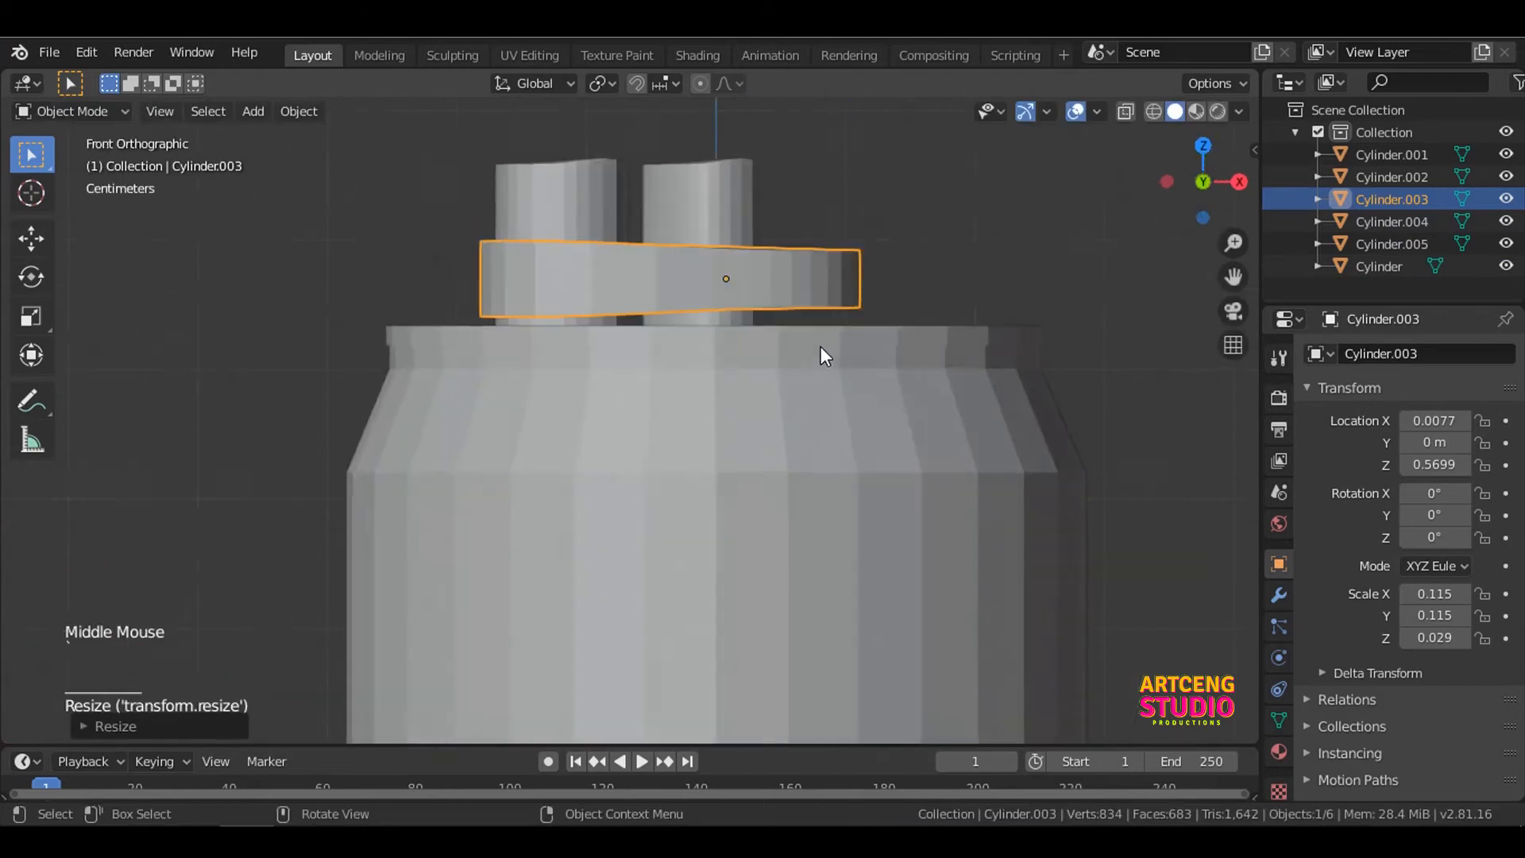
{"action": "middle_click_drag", "start_coordinate": [821, 346], "coordinate": [821, 426], "text": "shift"}
{"action": "scroll", "coordinate": [822, 426], "scroll_direction": "up", "scroll_amount": 1}
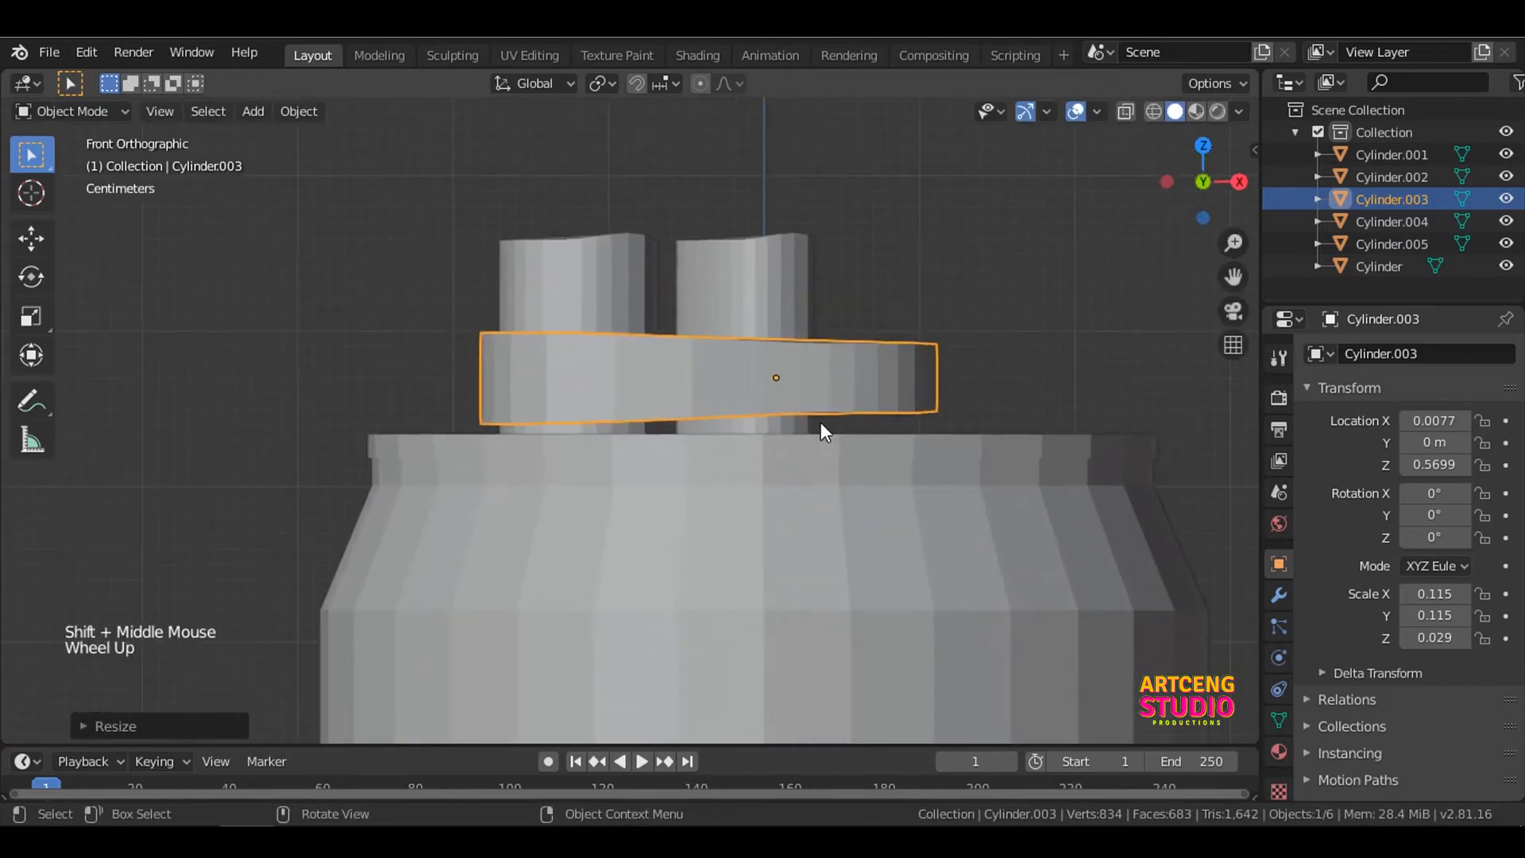
{"action": "key", "text": "Tab"}
{"action": "scroll", "coordinate": [898, 370], "scroll_direction": "up", "scroll_amount": 2}
{"action": "middle_click_drag", "start_coordinate": [970, 344], "coordinate": [836, 411], "text": "shift"}
{"action": "left_click", "coordinate": [866, 391]}
{"action": "left_click", "coordinate": [872, 380], "text": "alt"}
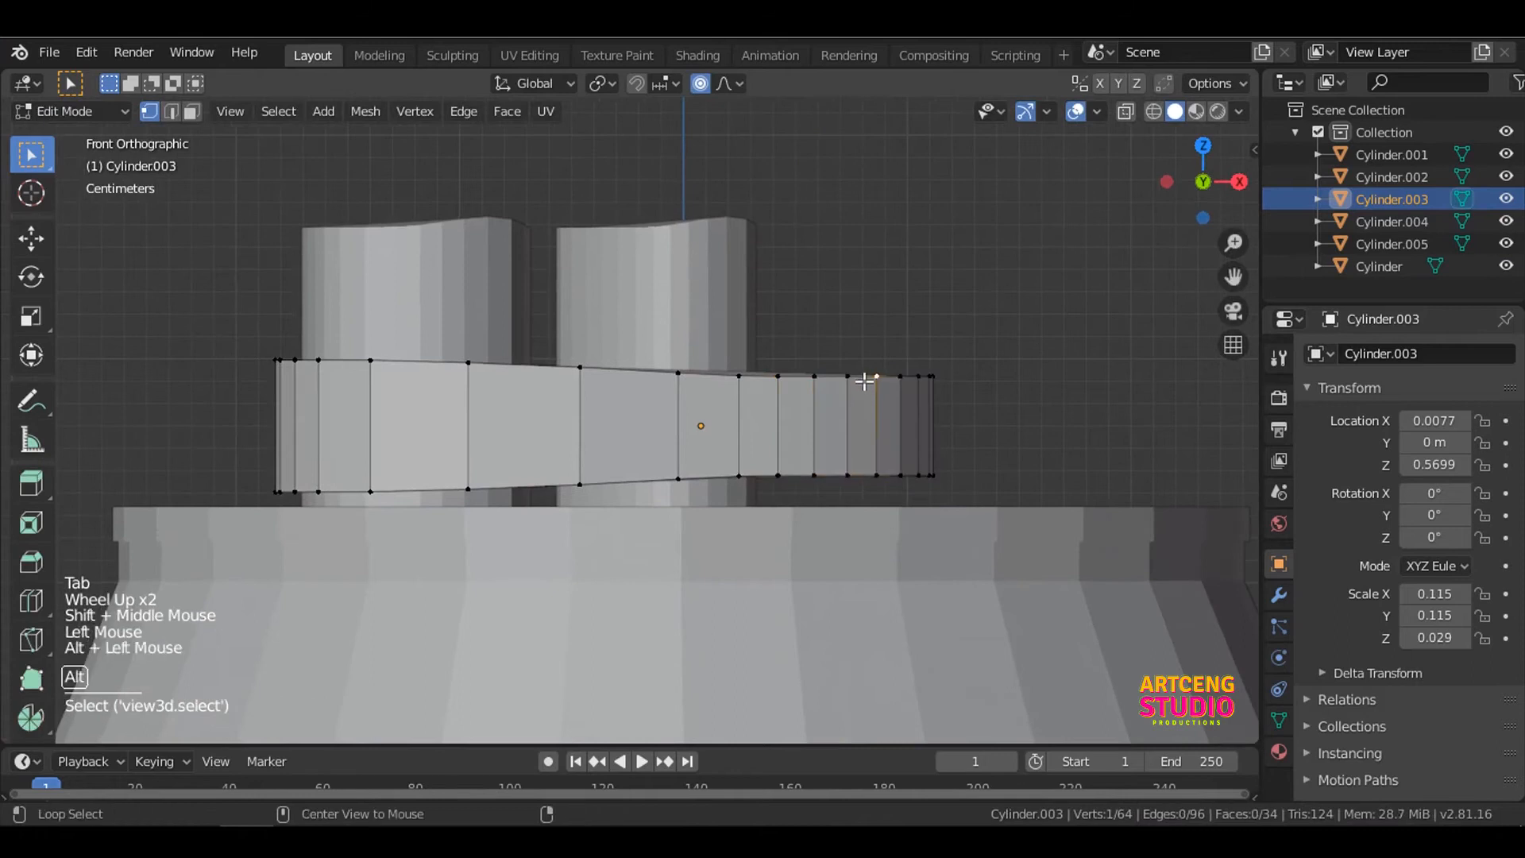
{"action": "type", "text": "size: 0.09"}
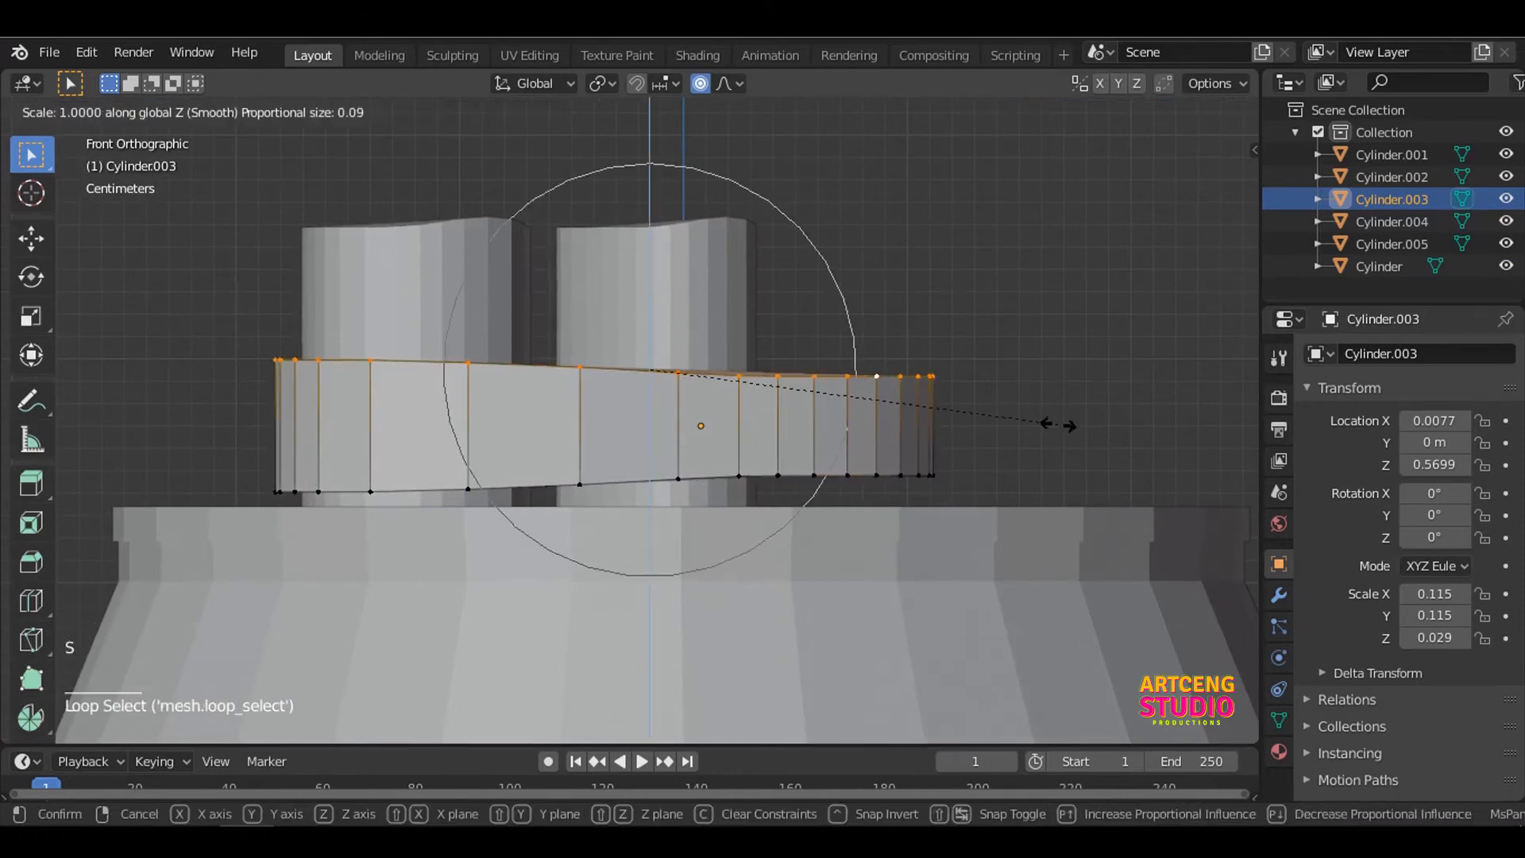
{"action": "type", "text": "0"}
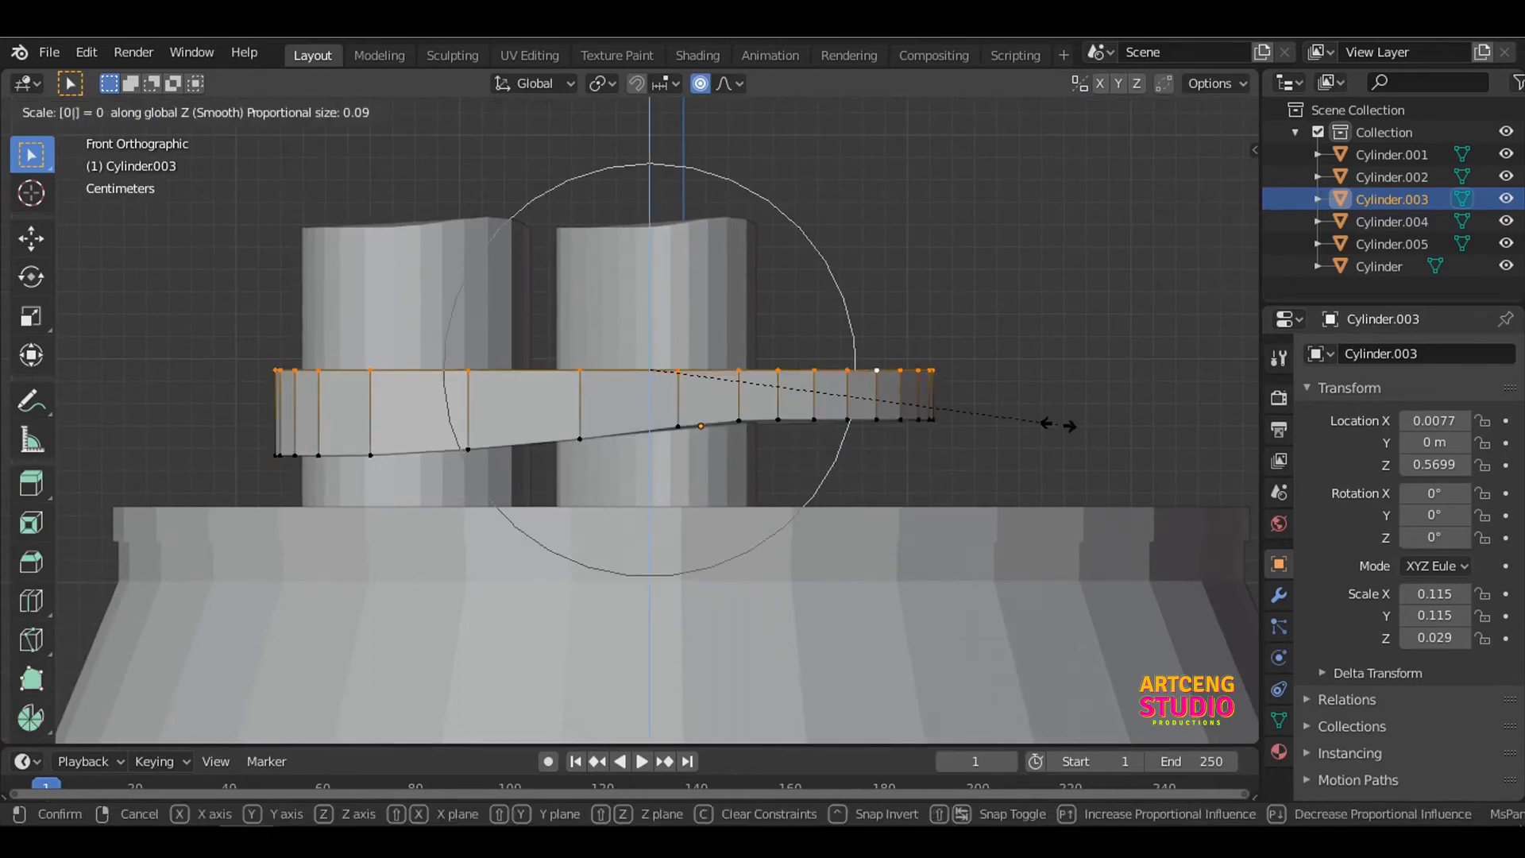
{"action": "key", "text": "Return"}
Step: Disable proportional editing and flatten the egg-shaped cylinder's lower edge loop by scaling it to 0 along Z
{"action": "key", "text": "o"}
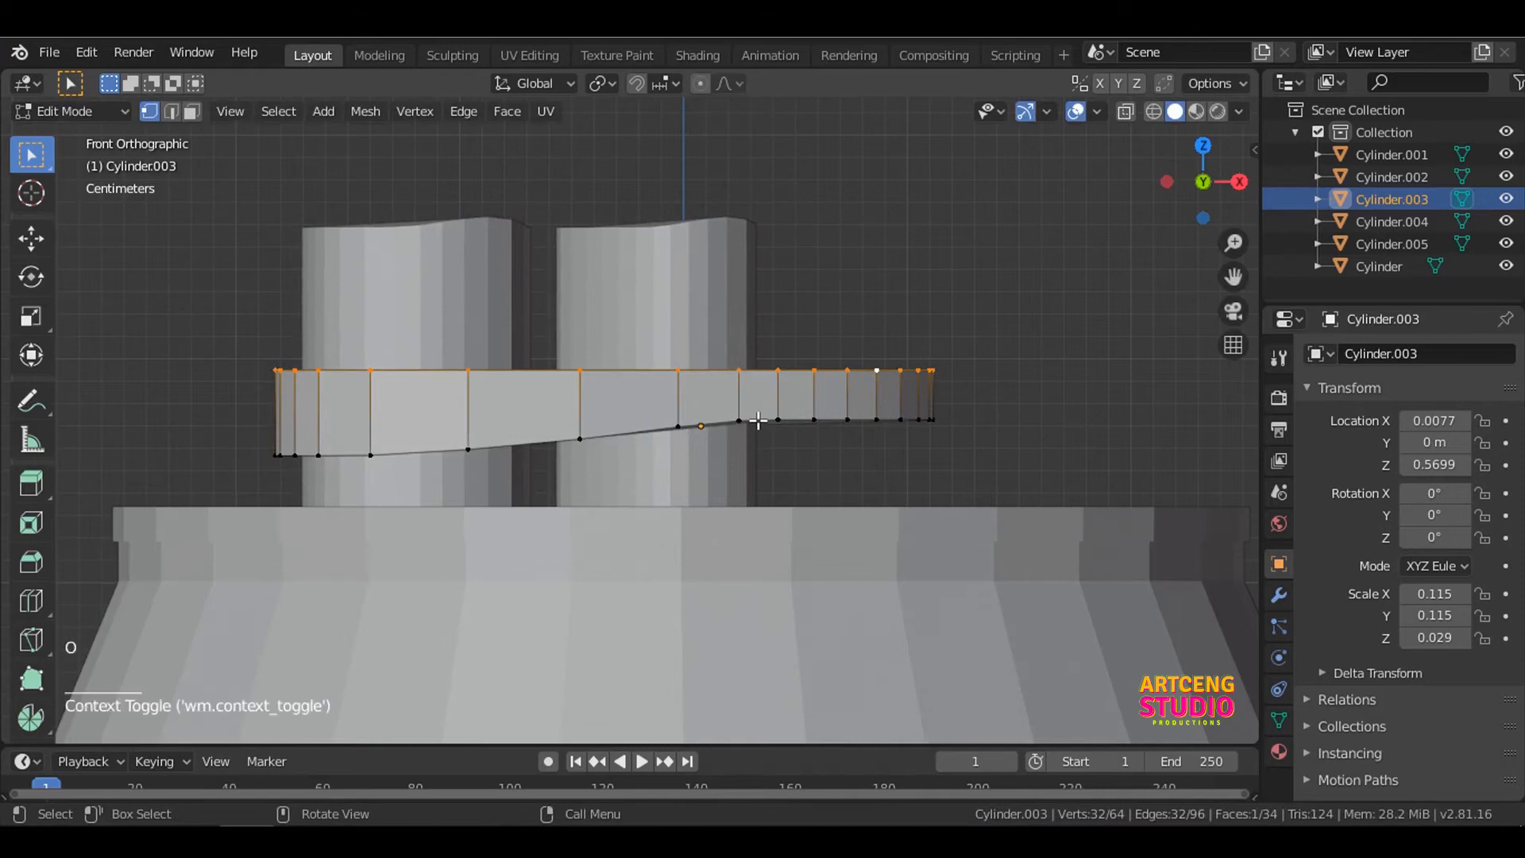
{"action": "left_click", "coordinate": [757, 421]}
{"action": "left_click", "coordinate": [758, 421], "text": "alt"}
{"action": "type", "text": "sz0"}
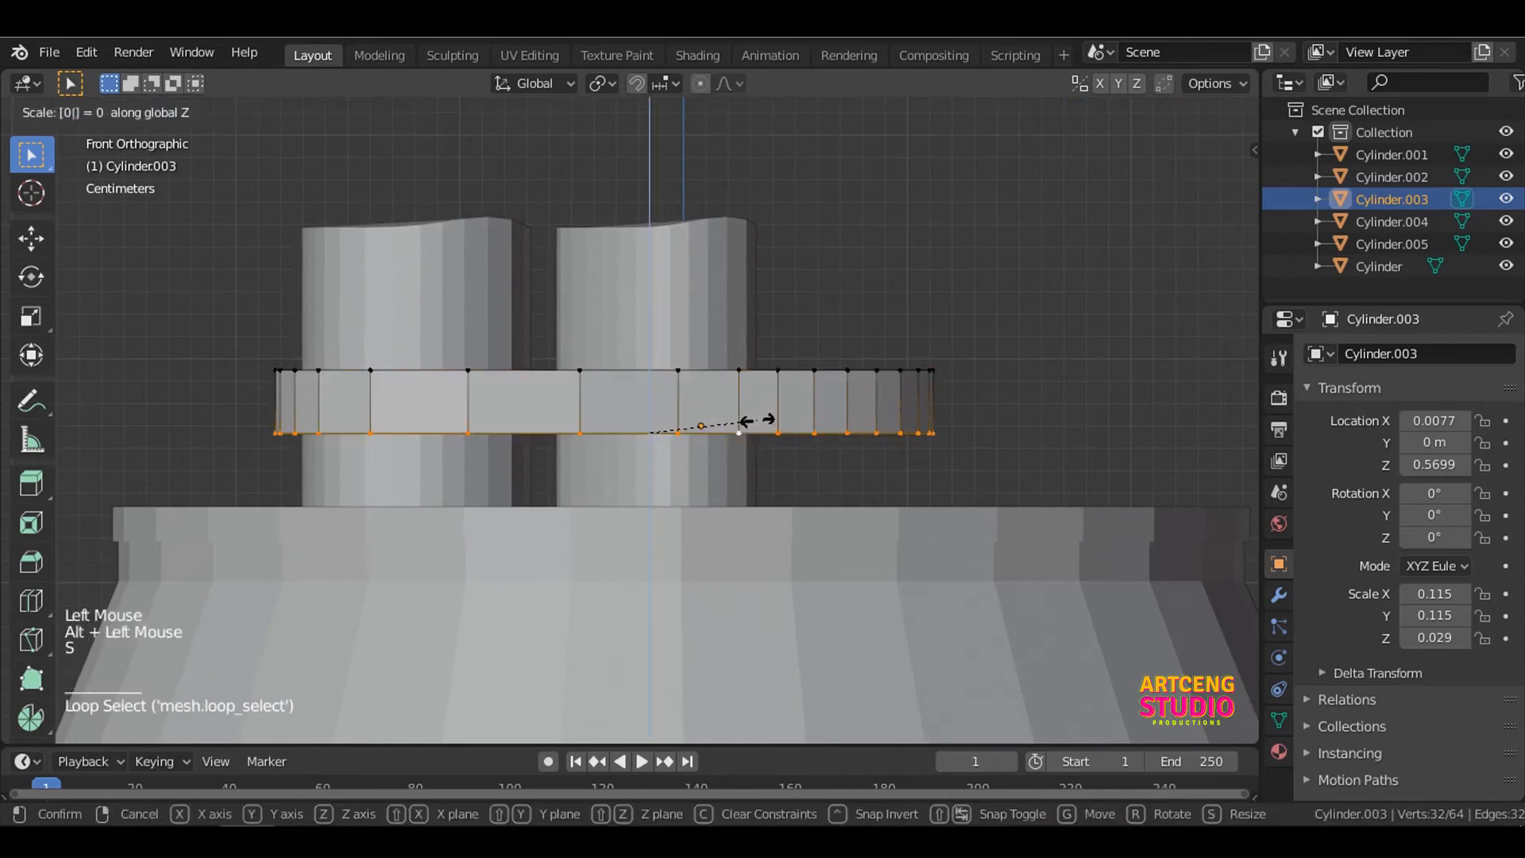
{"action": "key", "text": "Return"}
Step: Scale the whole egg-shaped mesh along Z into a thin plate and return to Object Mode
{"action": "key", "text": "a"}
{"action": "key", "text": "s"}
{"action": "key", "text": "z"}
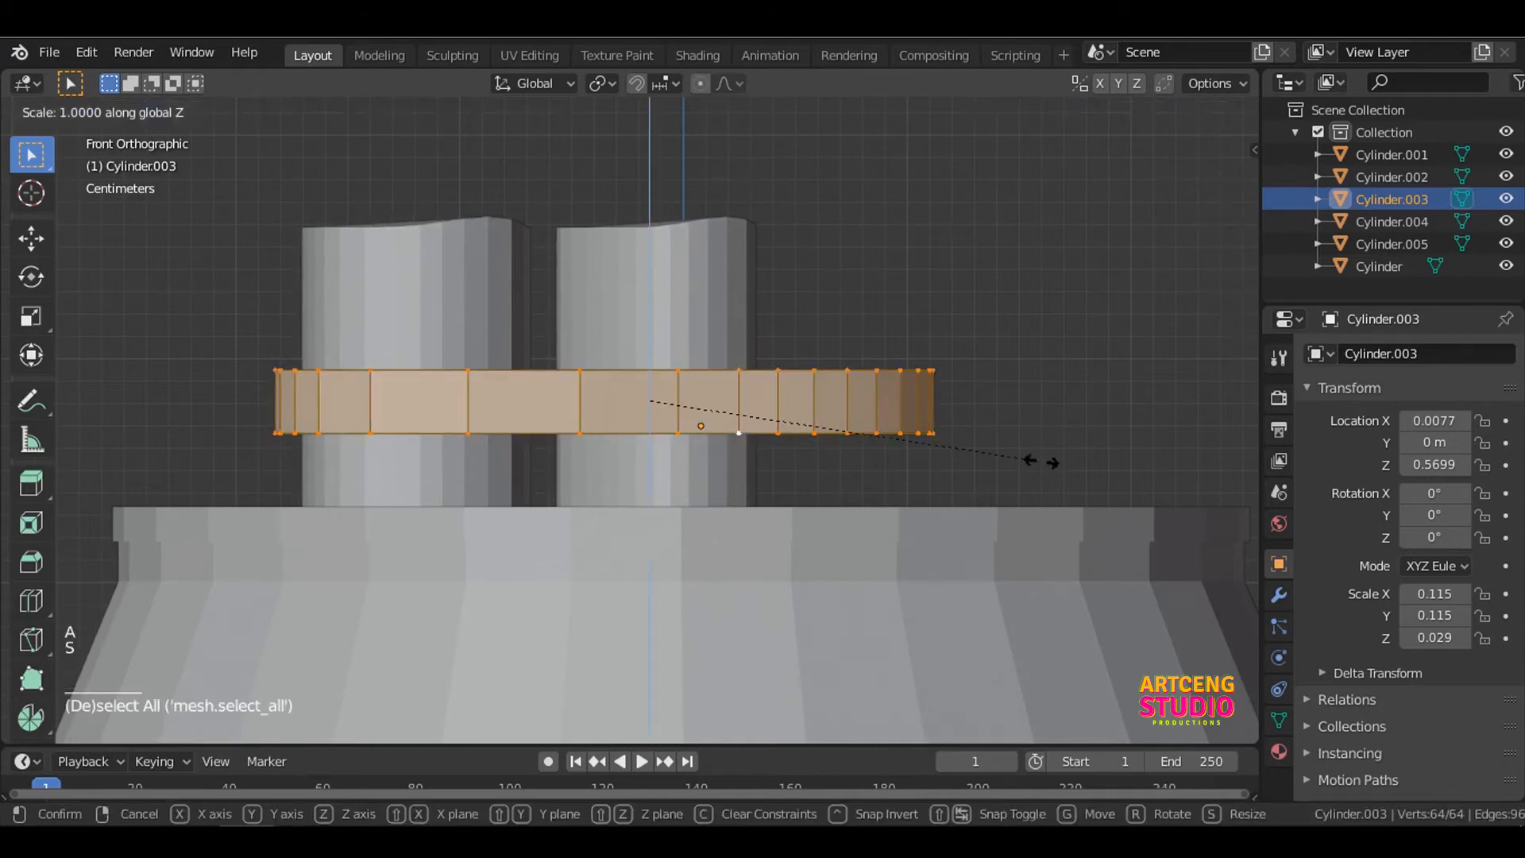
{"action": "left_click", "coordinate": [739, 416]}
{"action": "middle_click_drag", "start_coordinate": [738, 416], "coordinate": [812, 414]}
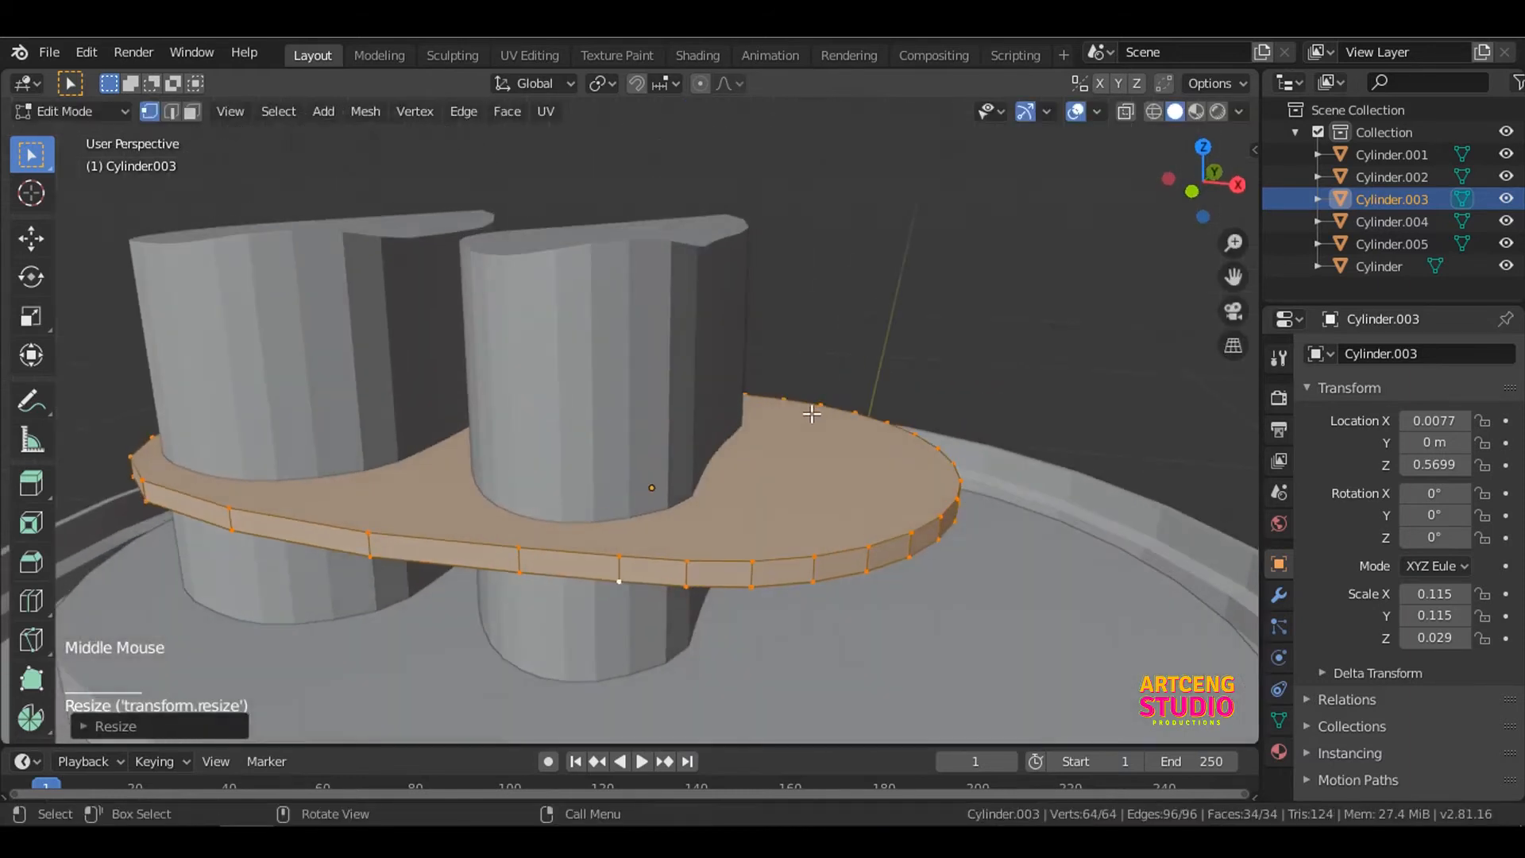
{"action": "scroll", "coordinate": [812, 413], "scroll_direction": "down", "scroll_amount": 2}
{"action": "key", "text": "Tab"}
{"action": "left_click", "coordinate": [634, 376]}
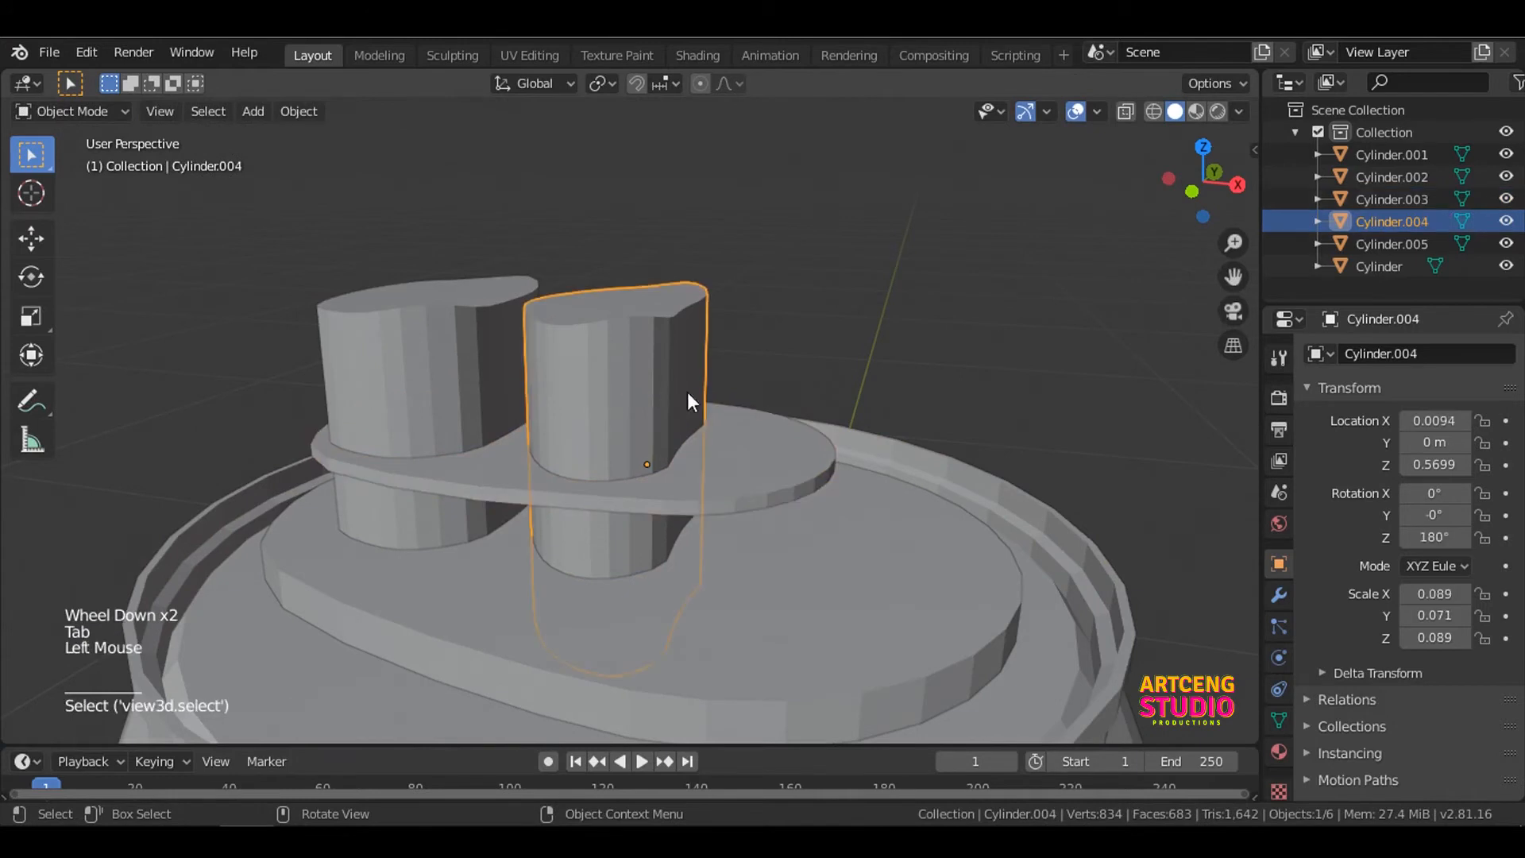
{"action": "middle_click_drag", "start_coordinate": [688, 394], "coordinate": [732, 406]}
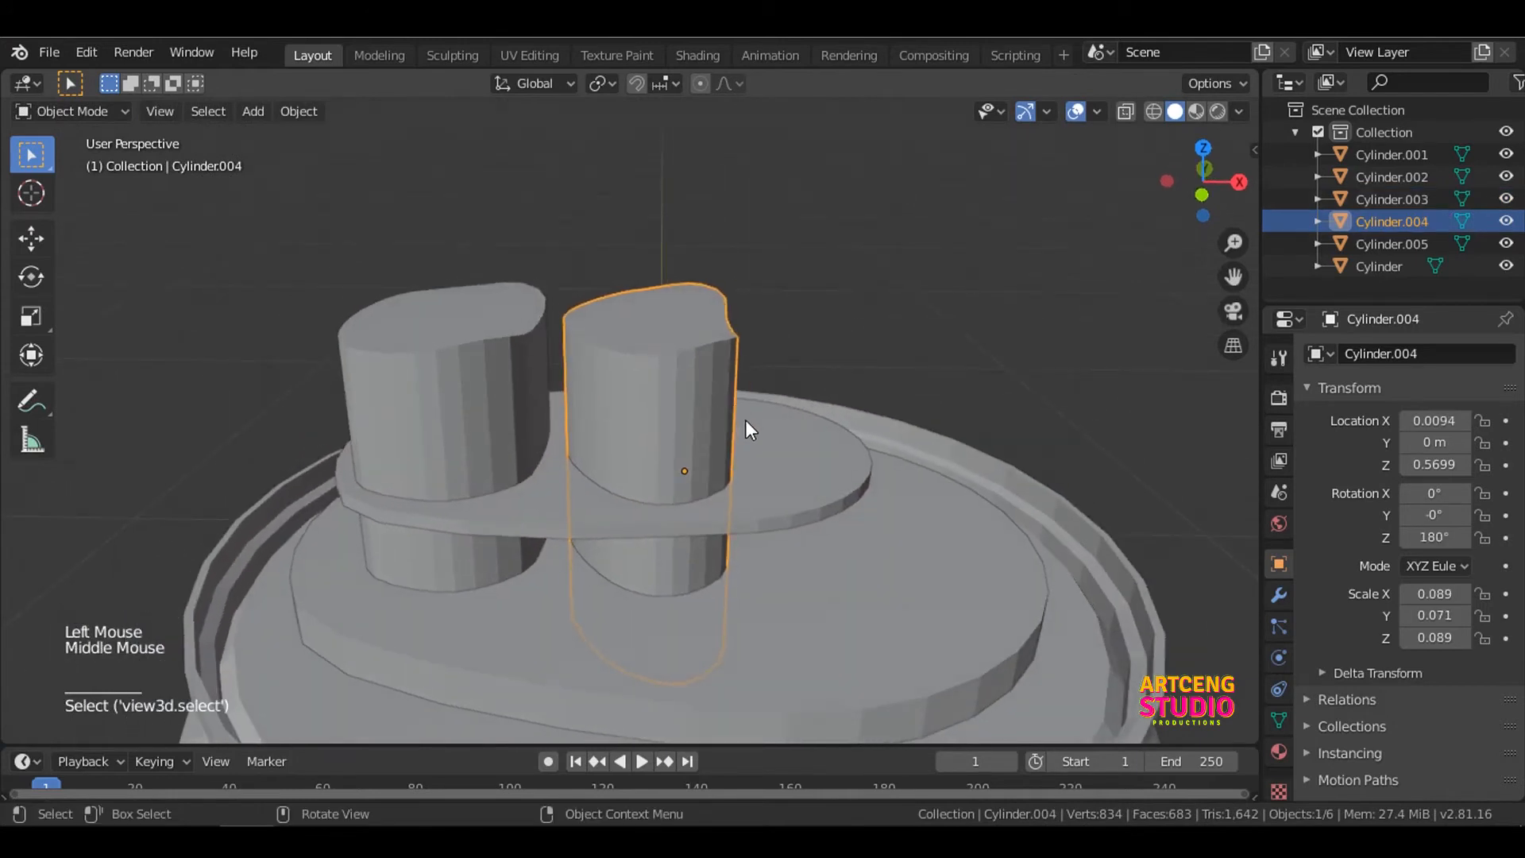
{"action": "left_click", "coordinate": [803, 476], "text": "shift"}
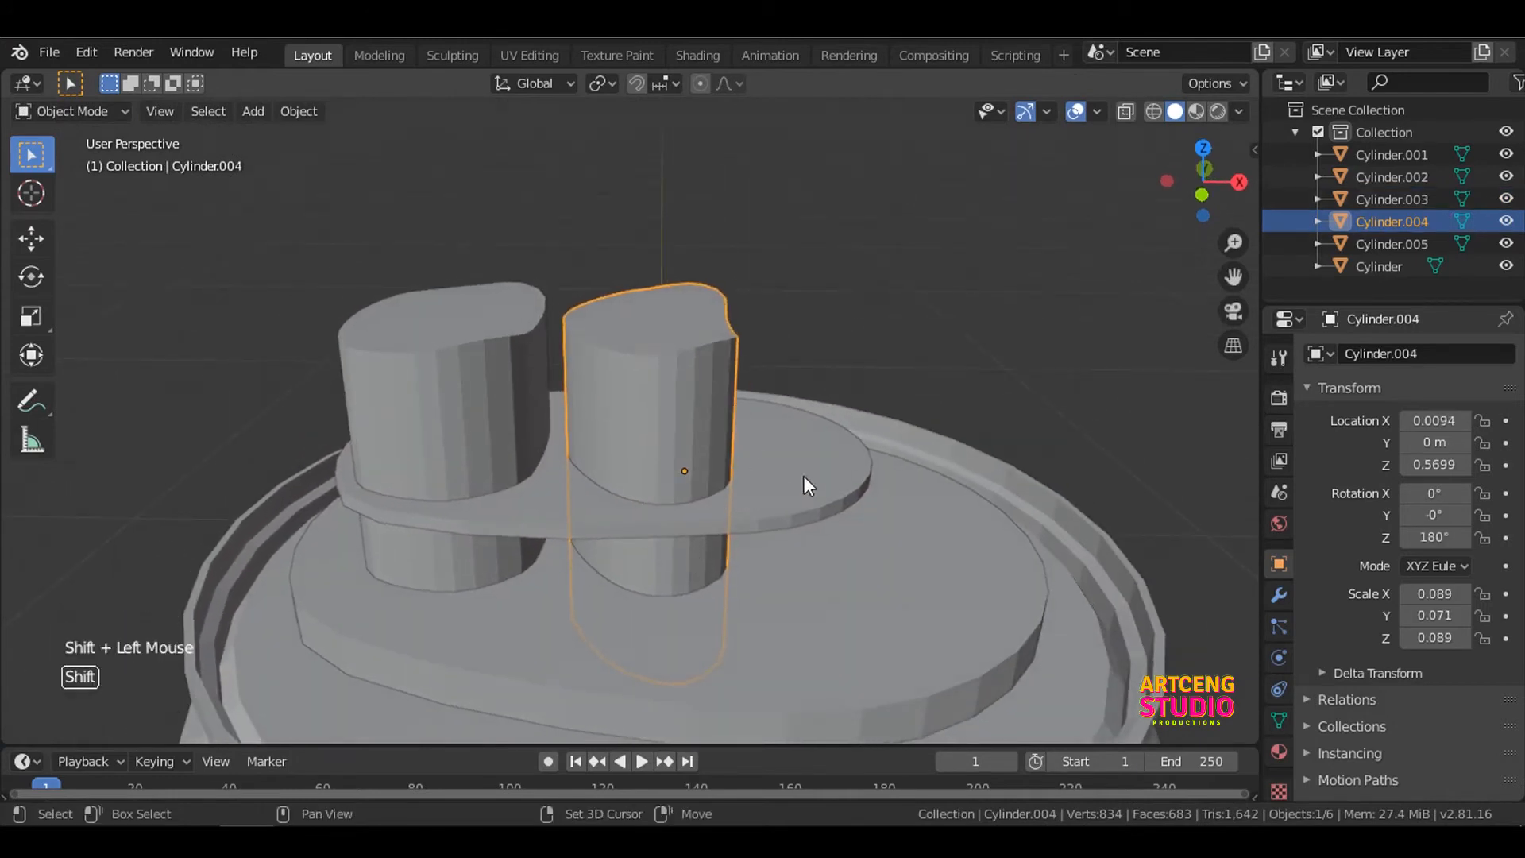
{"action": "left_click", "coordinate": [1070, 483]}
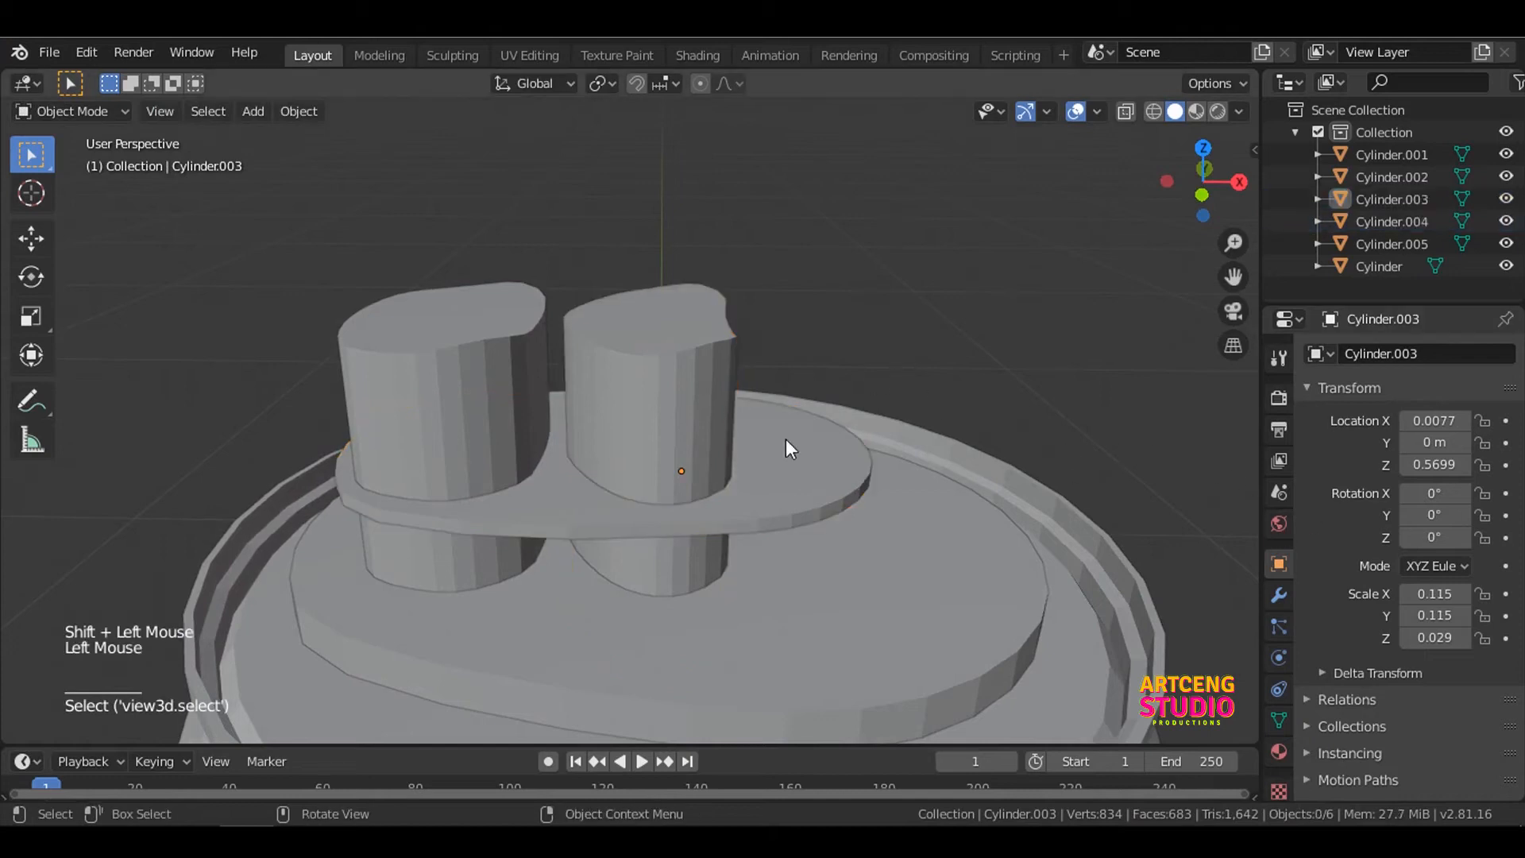
Step: Cut the central small cylinder out of the thin plate with a Boolean Difference modifier and apply it
{"action": "left_click", "coordinate": [785, 438]}
{"action": "left_click", "coordinate": [1277, 592]}
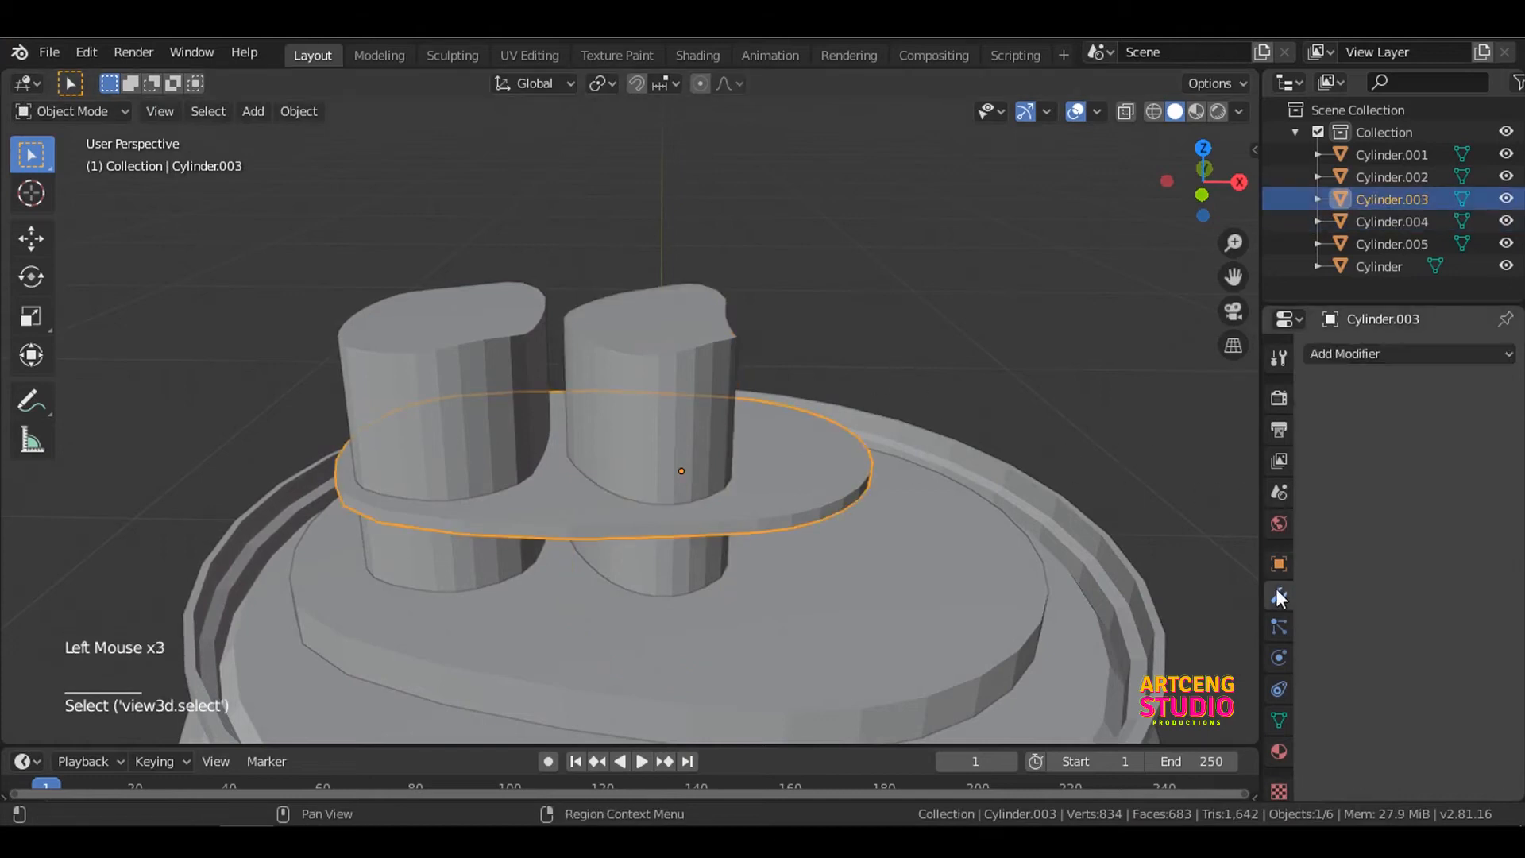
{"action": "left_click", "coordinate": [1341, 355]}
{"action": "left_click", "coordinate": [1108, 459]}
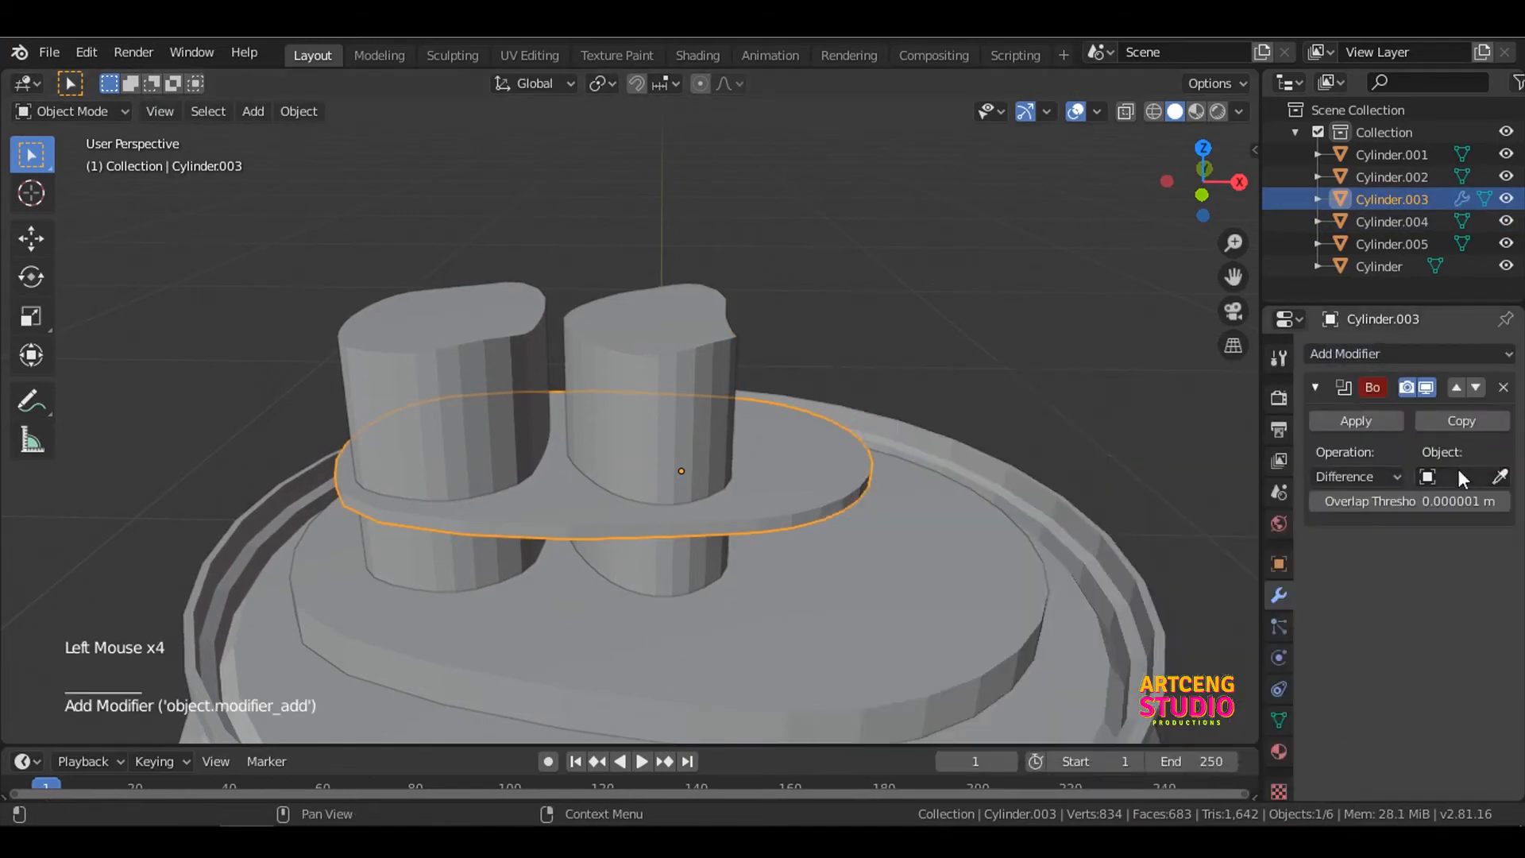
{"action": "left_click", "coordinate": [1500, 476]}
{"action": "left_click", "coordinate": [630, 313]}
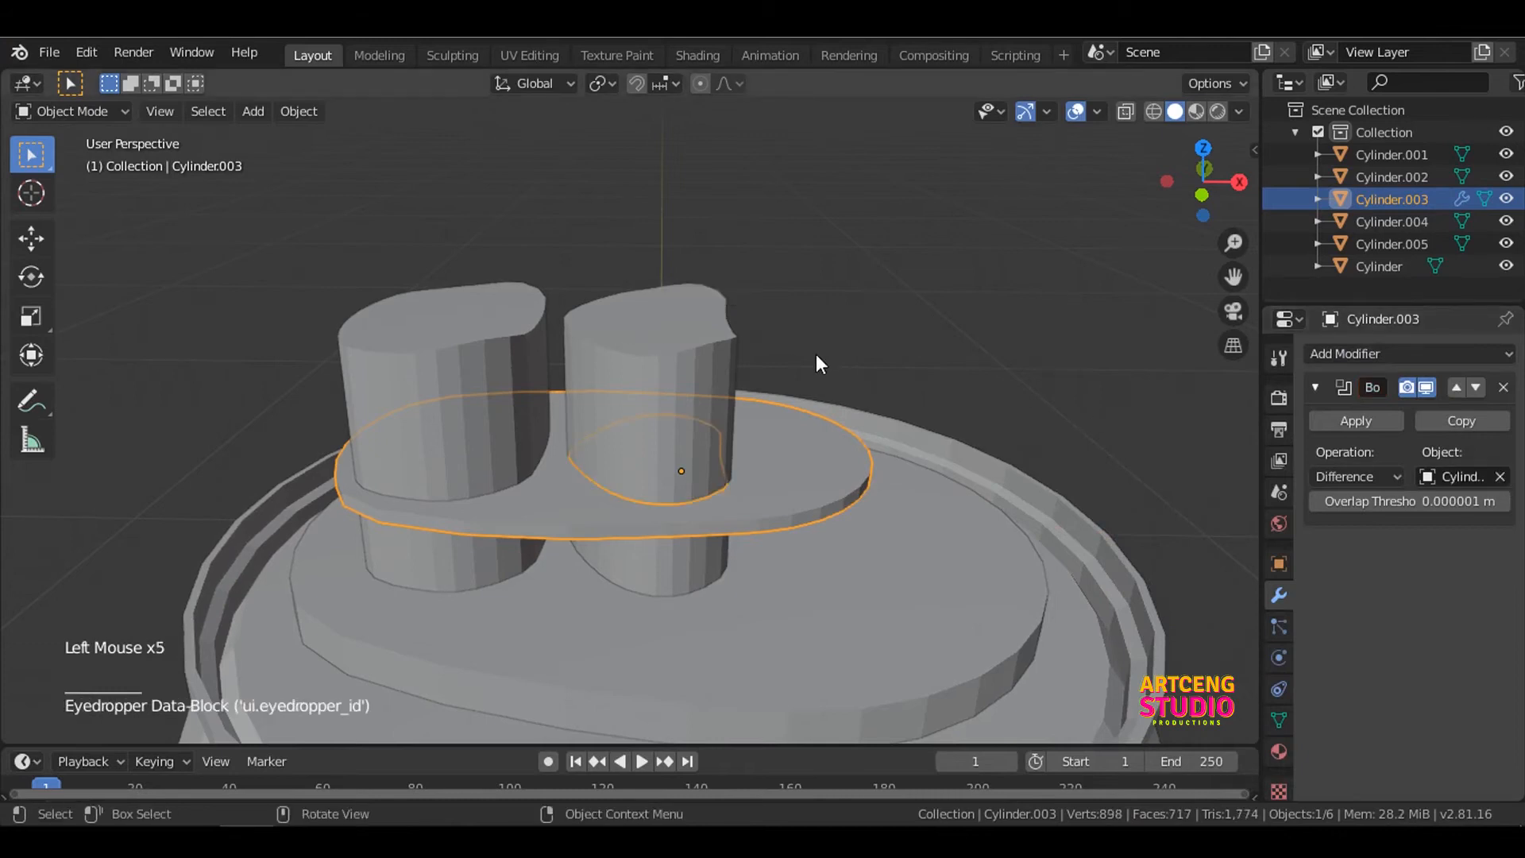
{"action": "left_click", "coordinate": [1341, 419]}
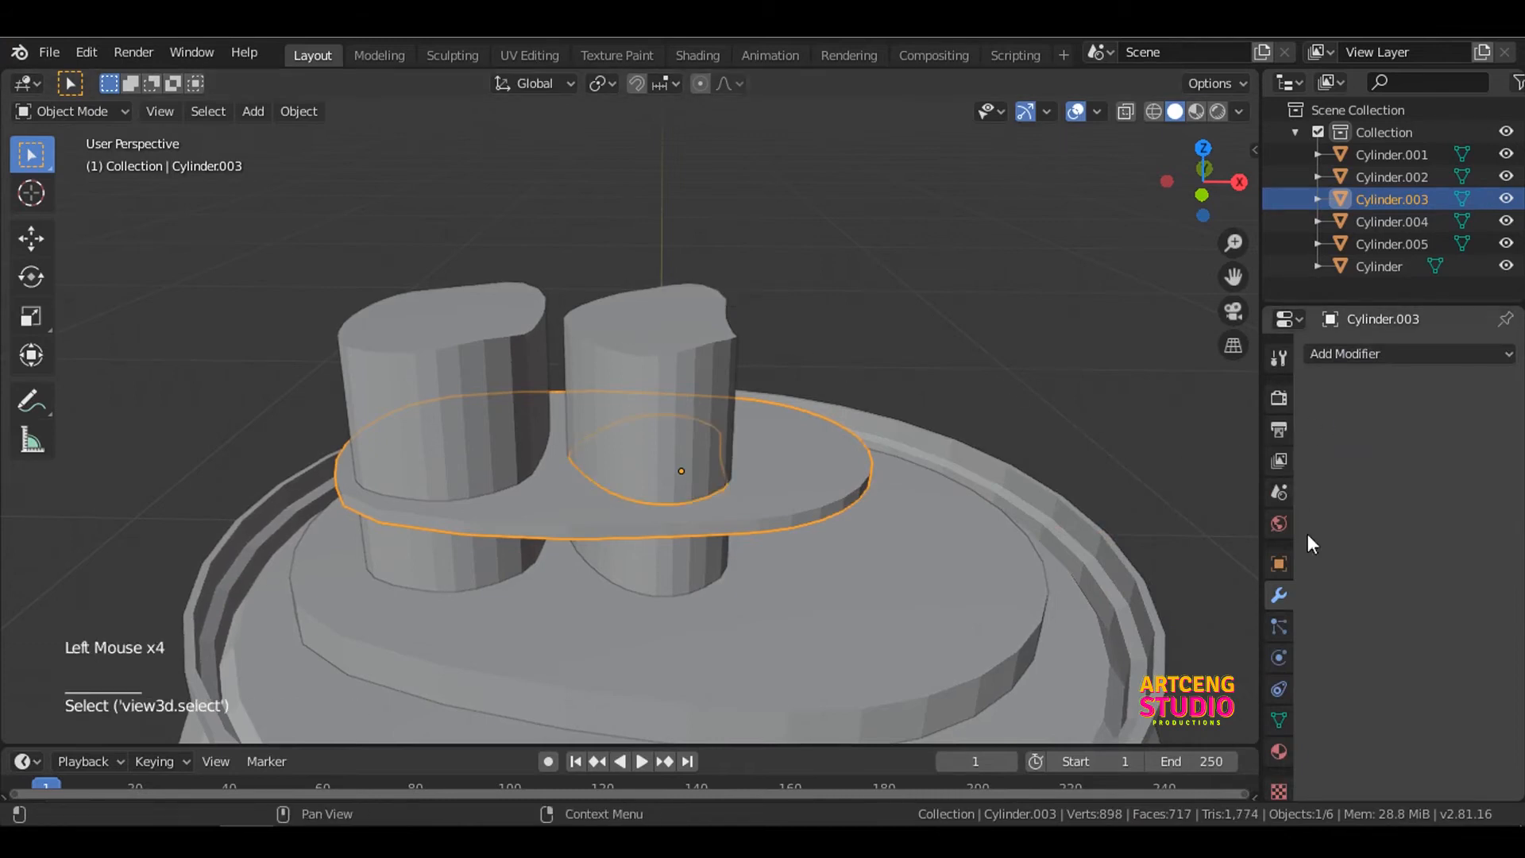
Step: Add a second Boolean Difference modifier that cuts the negative X small cylinder out of the plate, and apply it
{"action": "left_click", "coordinate": [1359, 353]}
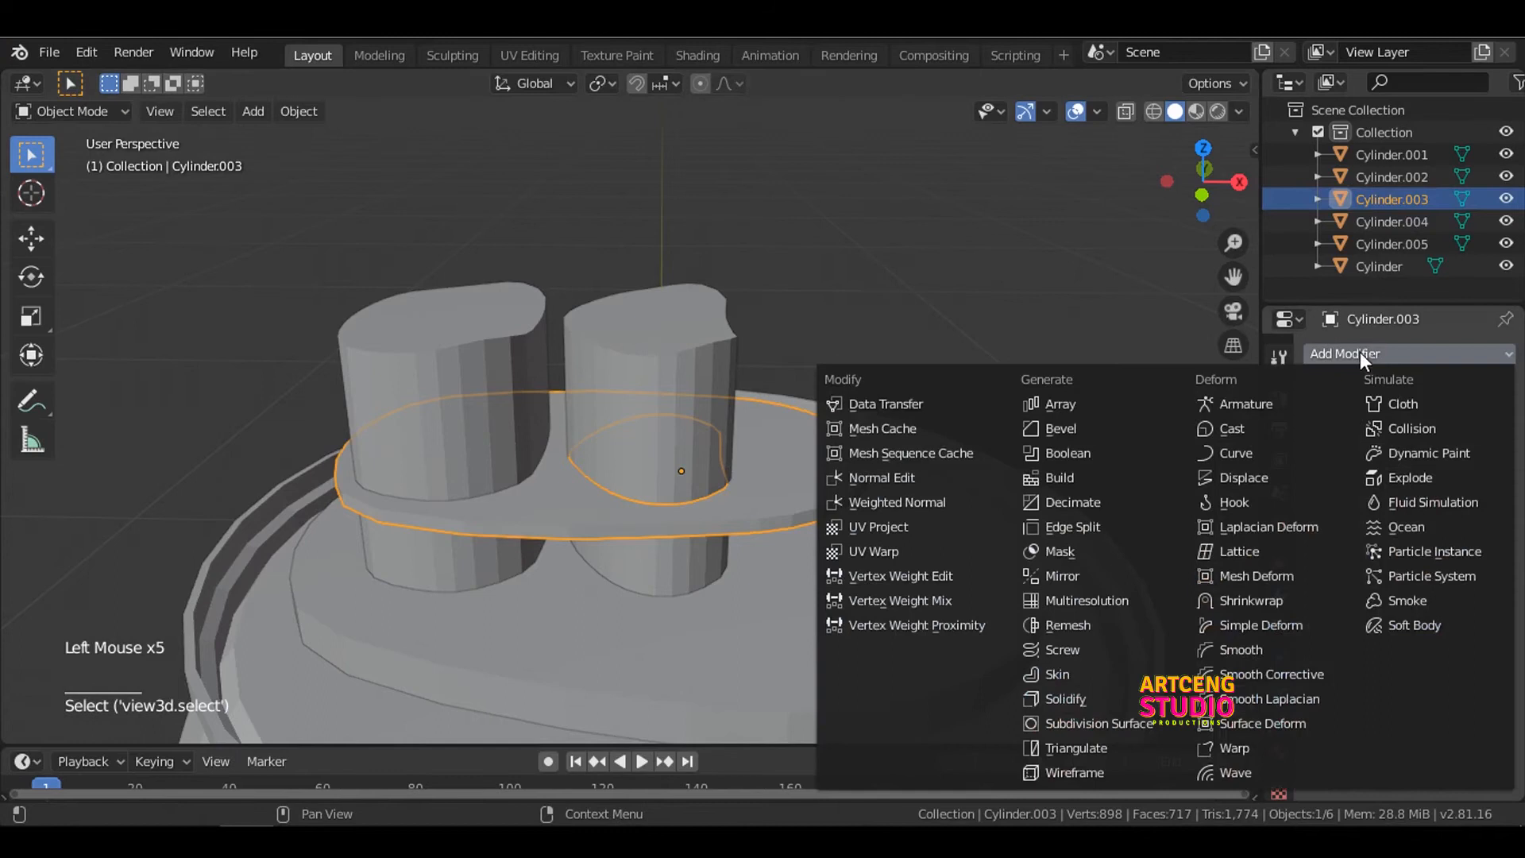
{"action": "left_click", "coordinate": [1100, 448]}
{"action": "left_click", "coordinate": [1500, 476]}
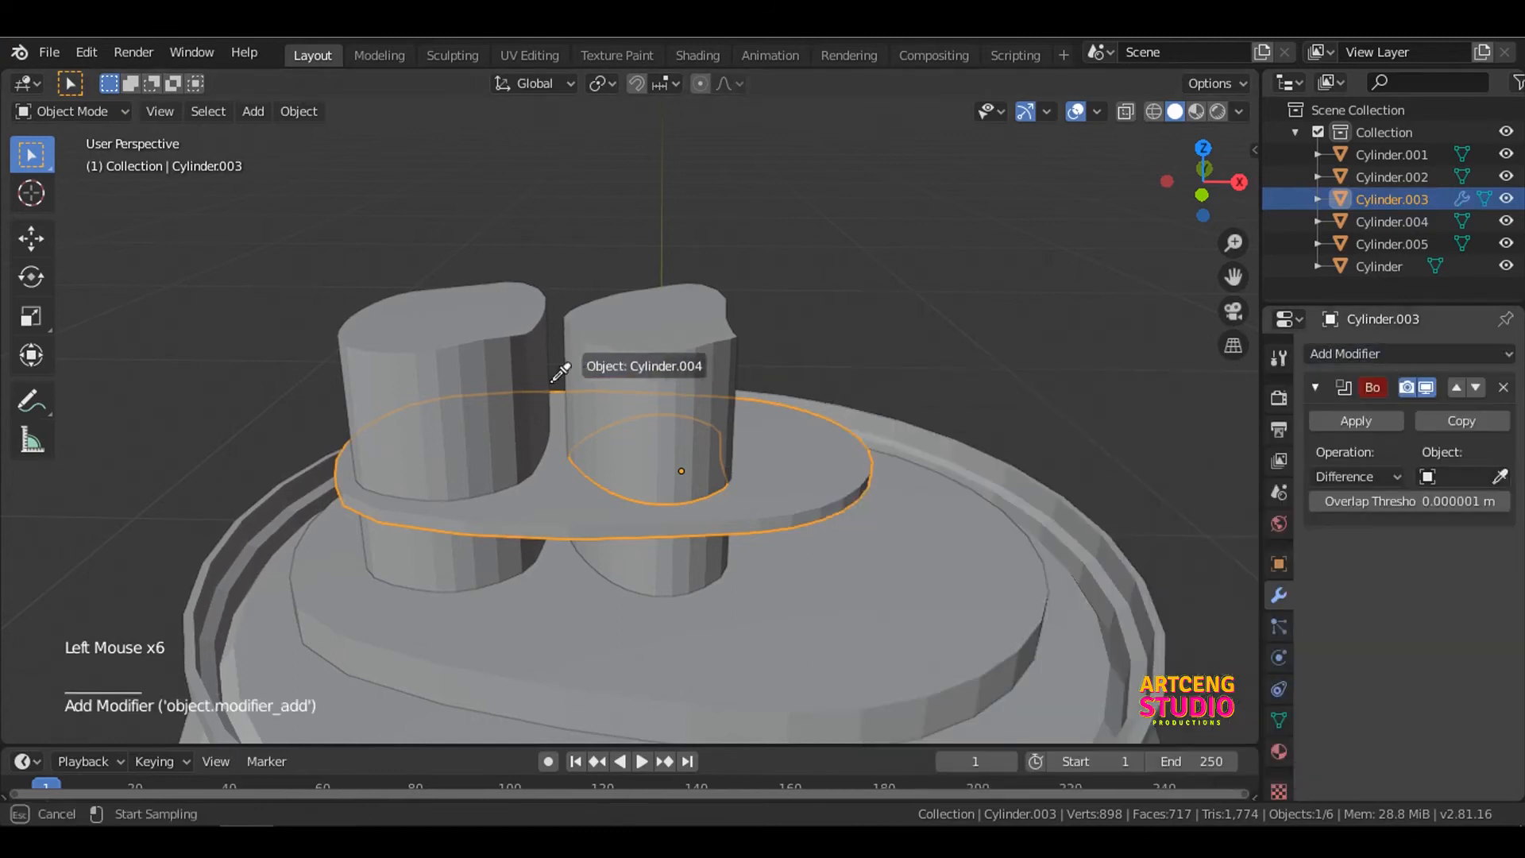
{"action": "left_click", "coordinate": [553, 381]}
{"action": "left_click", "coordinate": [1385, 421]}
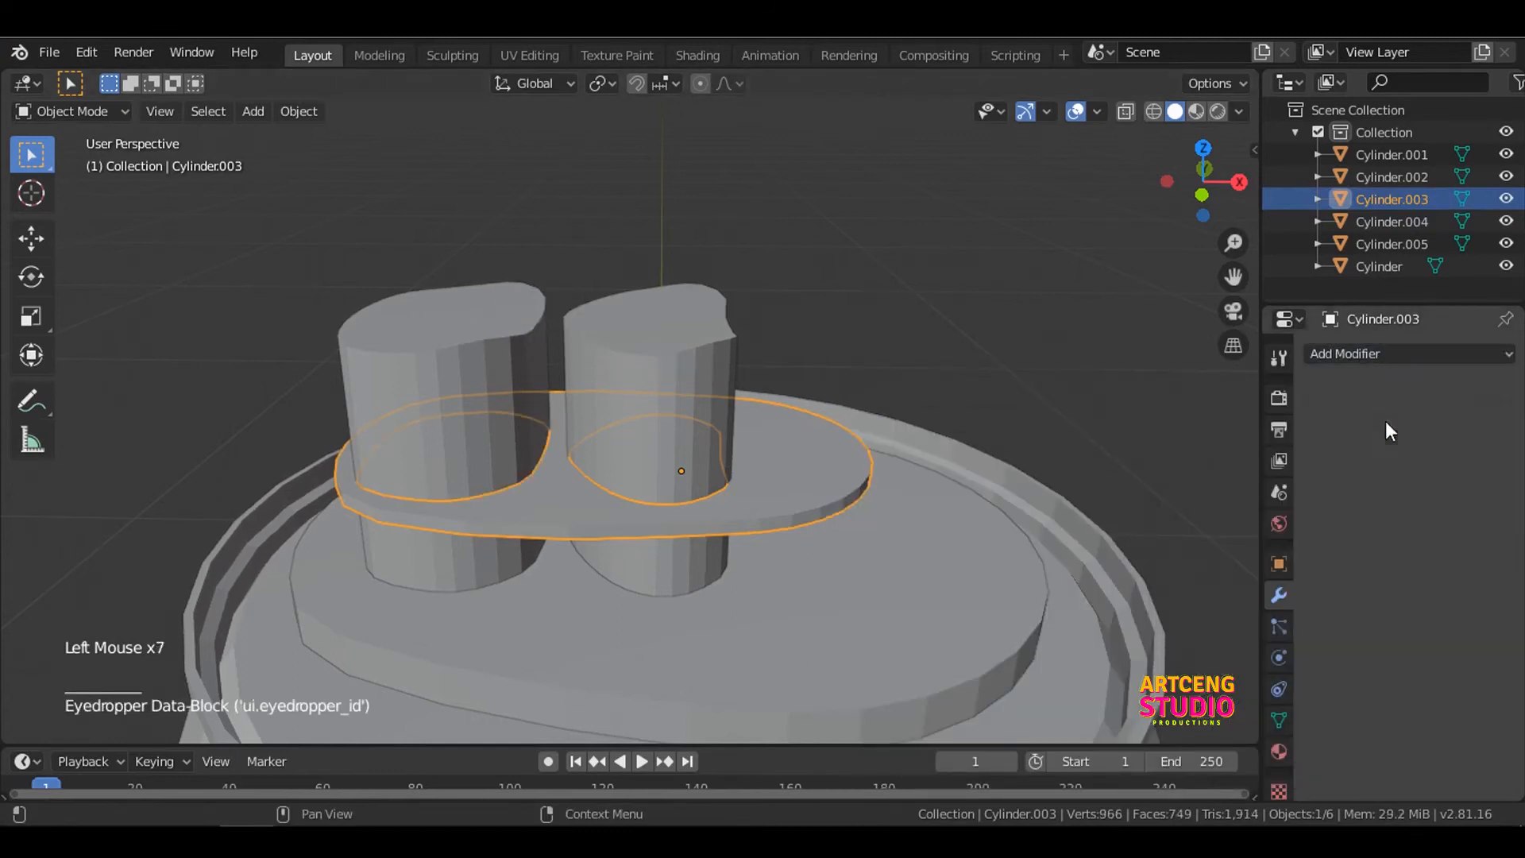
Step: Delete both small cutter cylinders so that only the pull tab plate with its two holes remains above the lid
{"action": "left_click", "coordinate": [696, 327]}
{"action": "left_click", "coordinate": [473, 331], "text": "shift"}
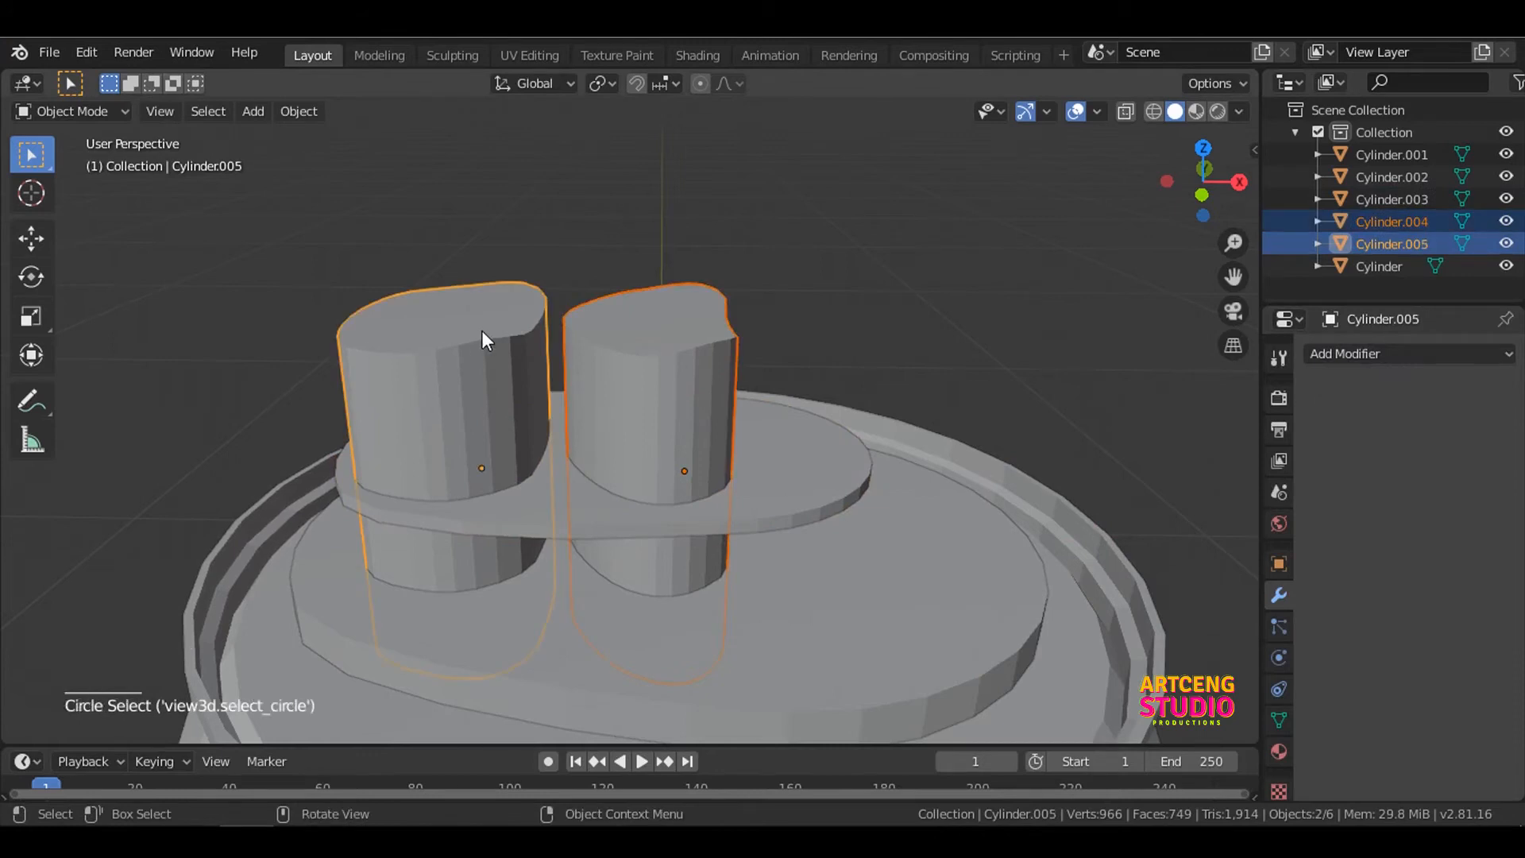
{"action": "key", "text": "Delete"}
{"action": "middle_click_drag", "start_coordinate": [618, 342], "coordinate": [696, 503]}
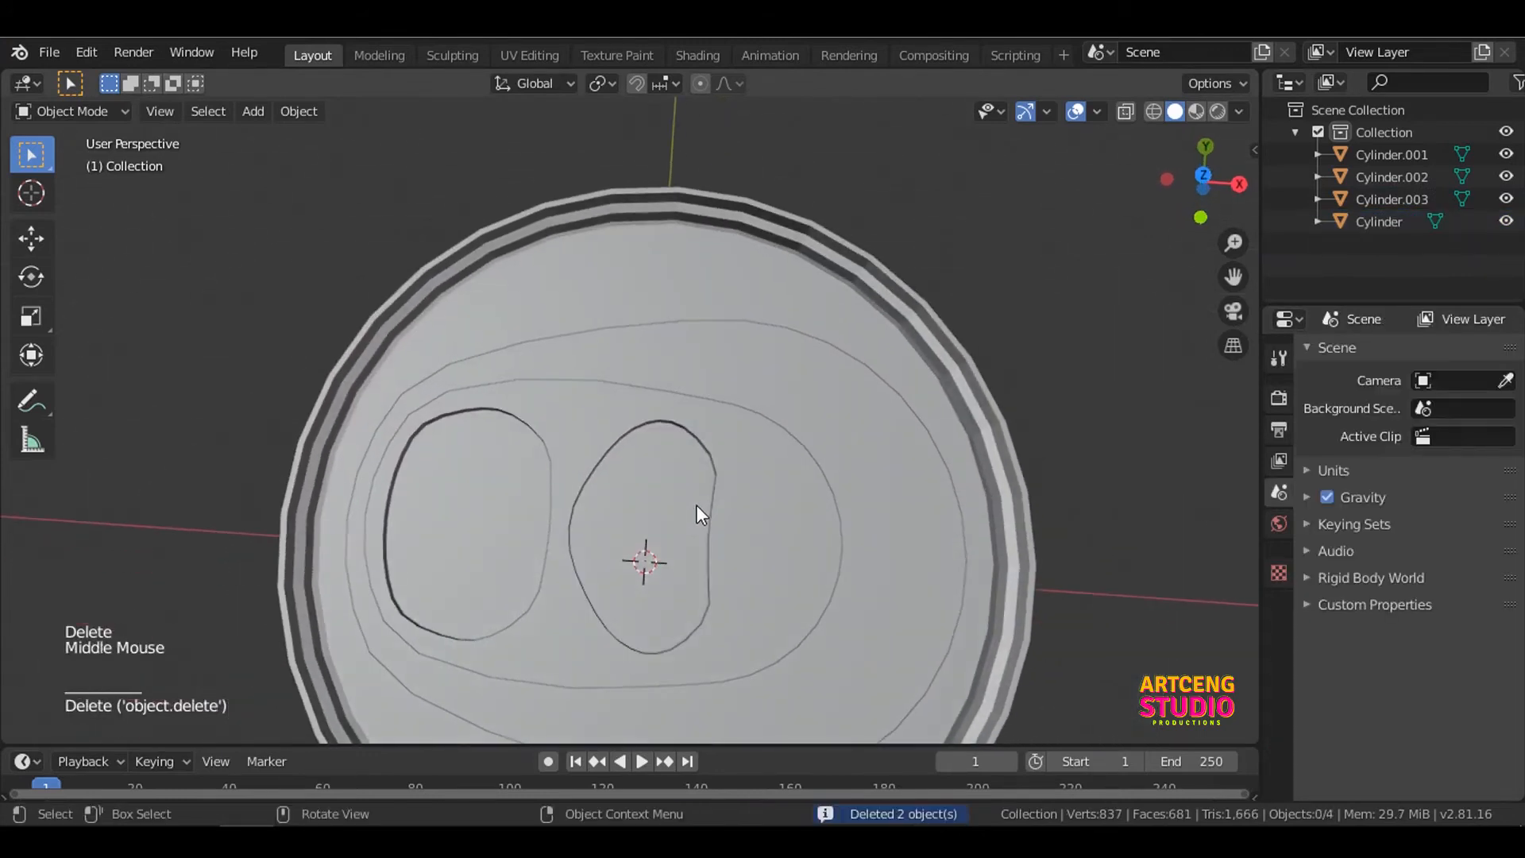
Step: From Top view, select the hidden kidney-shaped opening cylinder and raise it about 0.023 m along Z
{"action": "key", "text": "grave"}
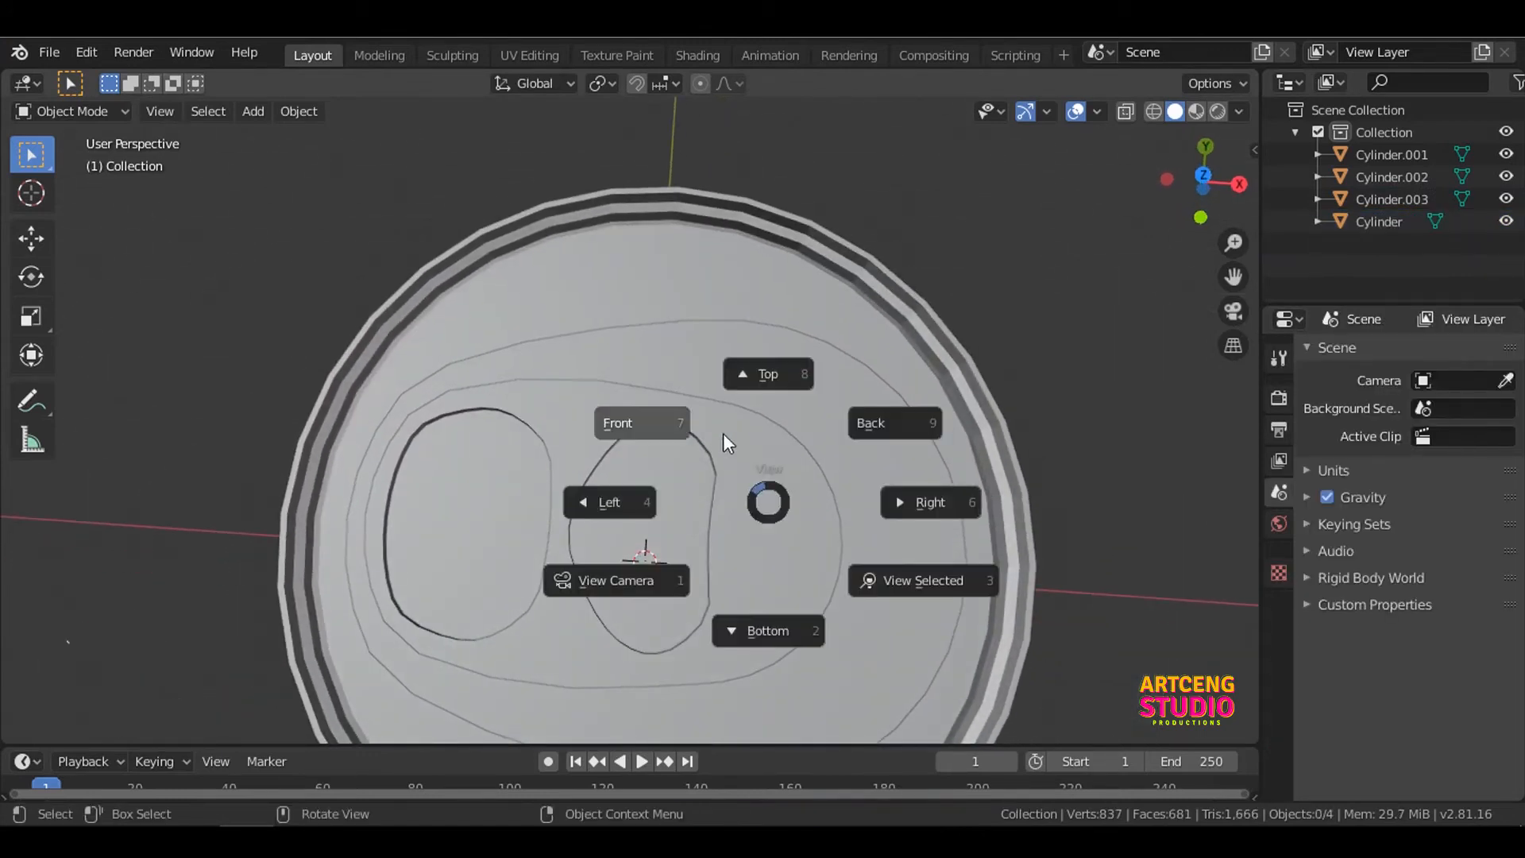
{"action": "left_click", "coordinate": [766, 394]}
{"action": "scroll", "coordinate": [758, 460], "scroll_direction": "down", "scroll_amount": 3}
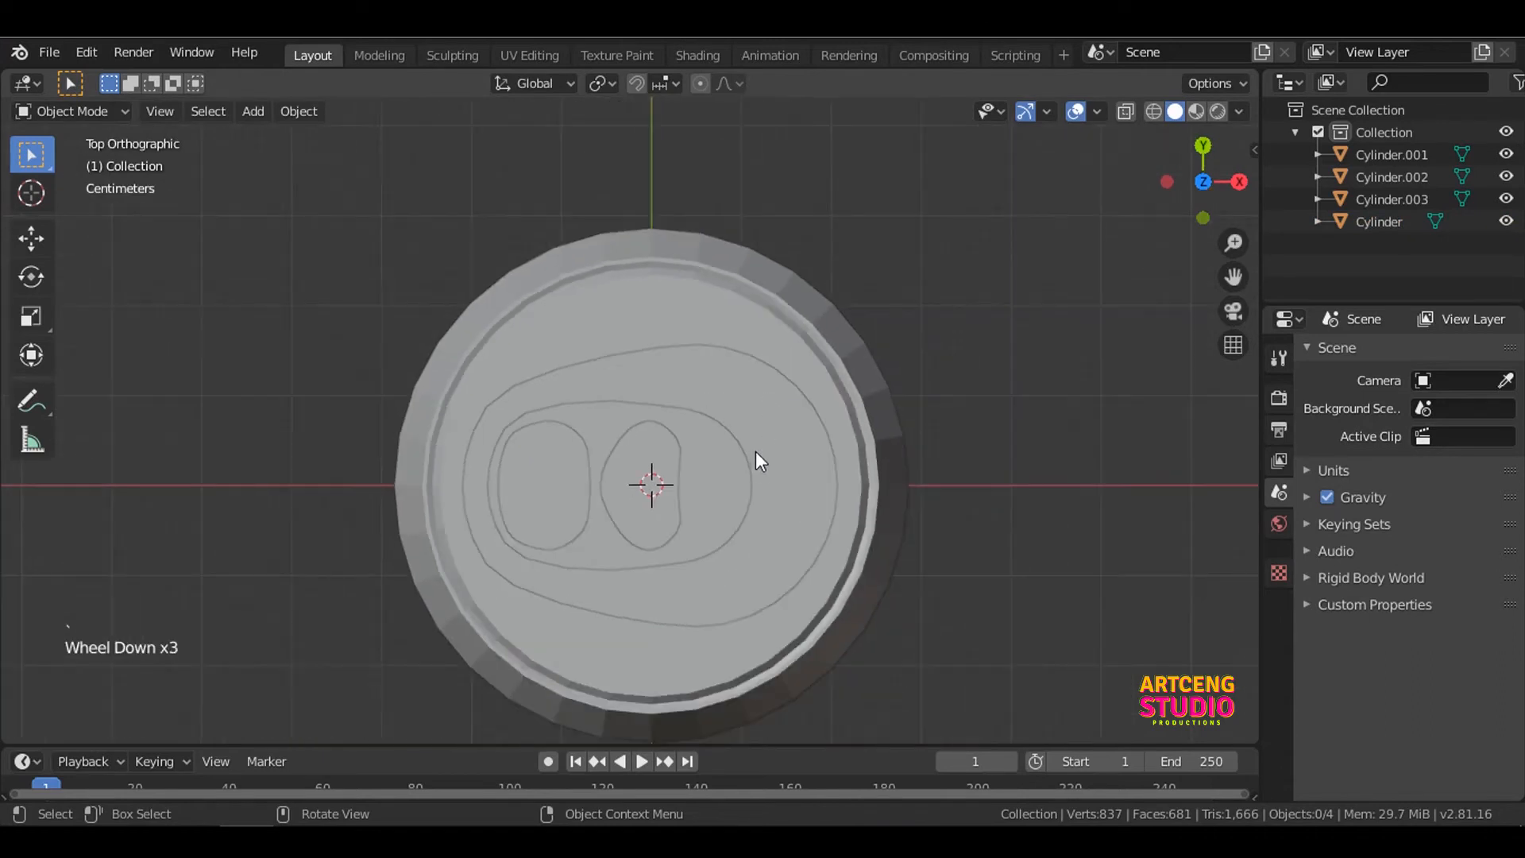
{"action": "left_click", "coordinate": [820, 473]}
{"action": "left_click", "coordinate": [808, 465]}
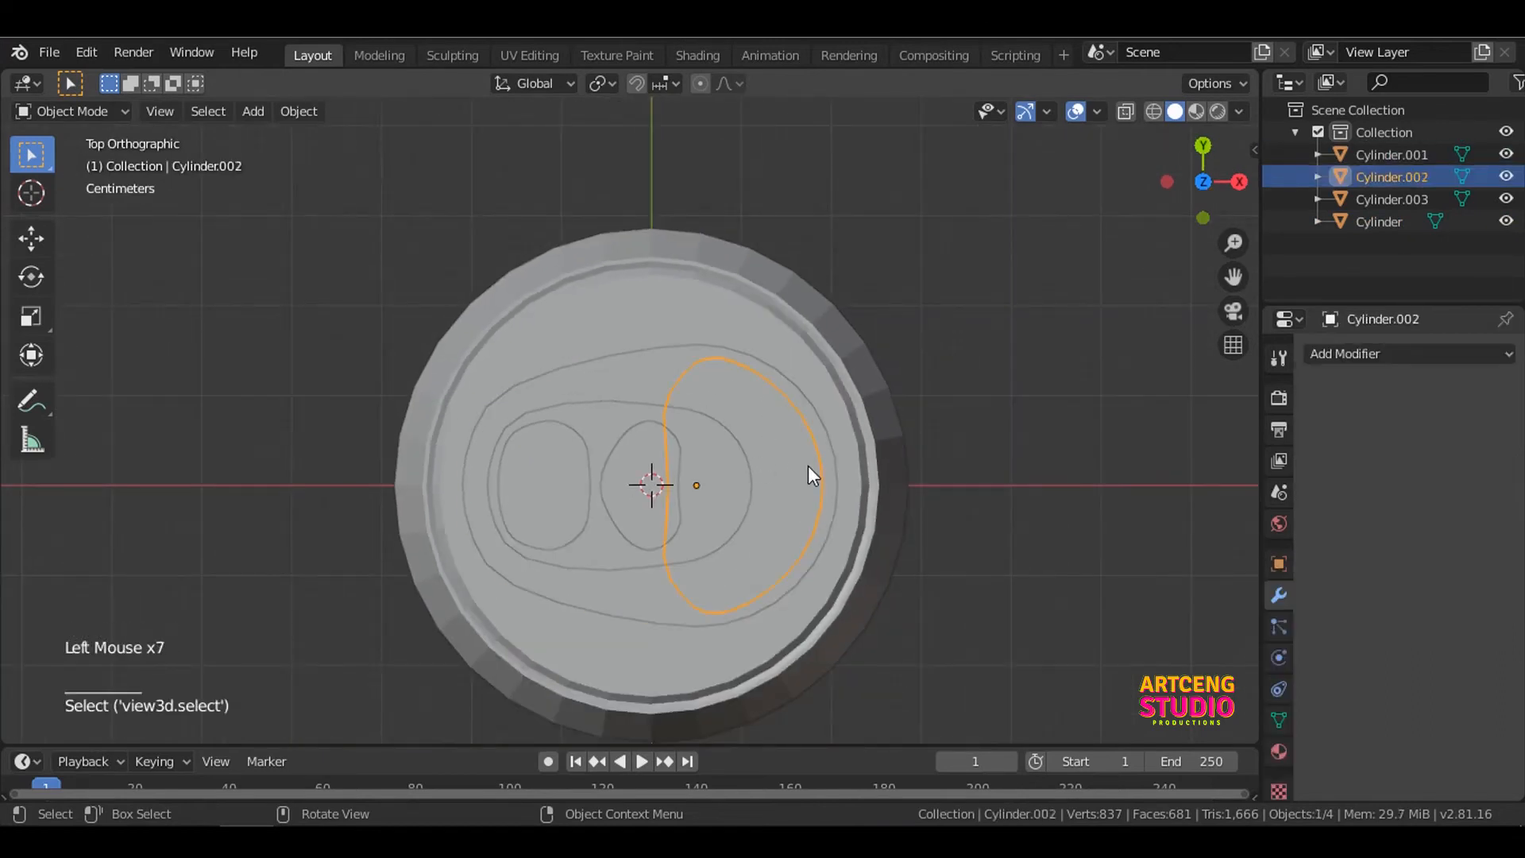
{"action": "middle_click_drag", "start_coordinate": [808, 465], "coordinate": [982, 430]}
{"action": "key", "text": "g"}
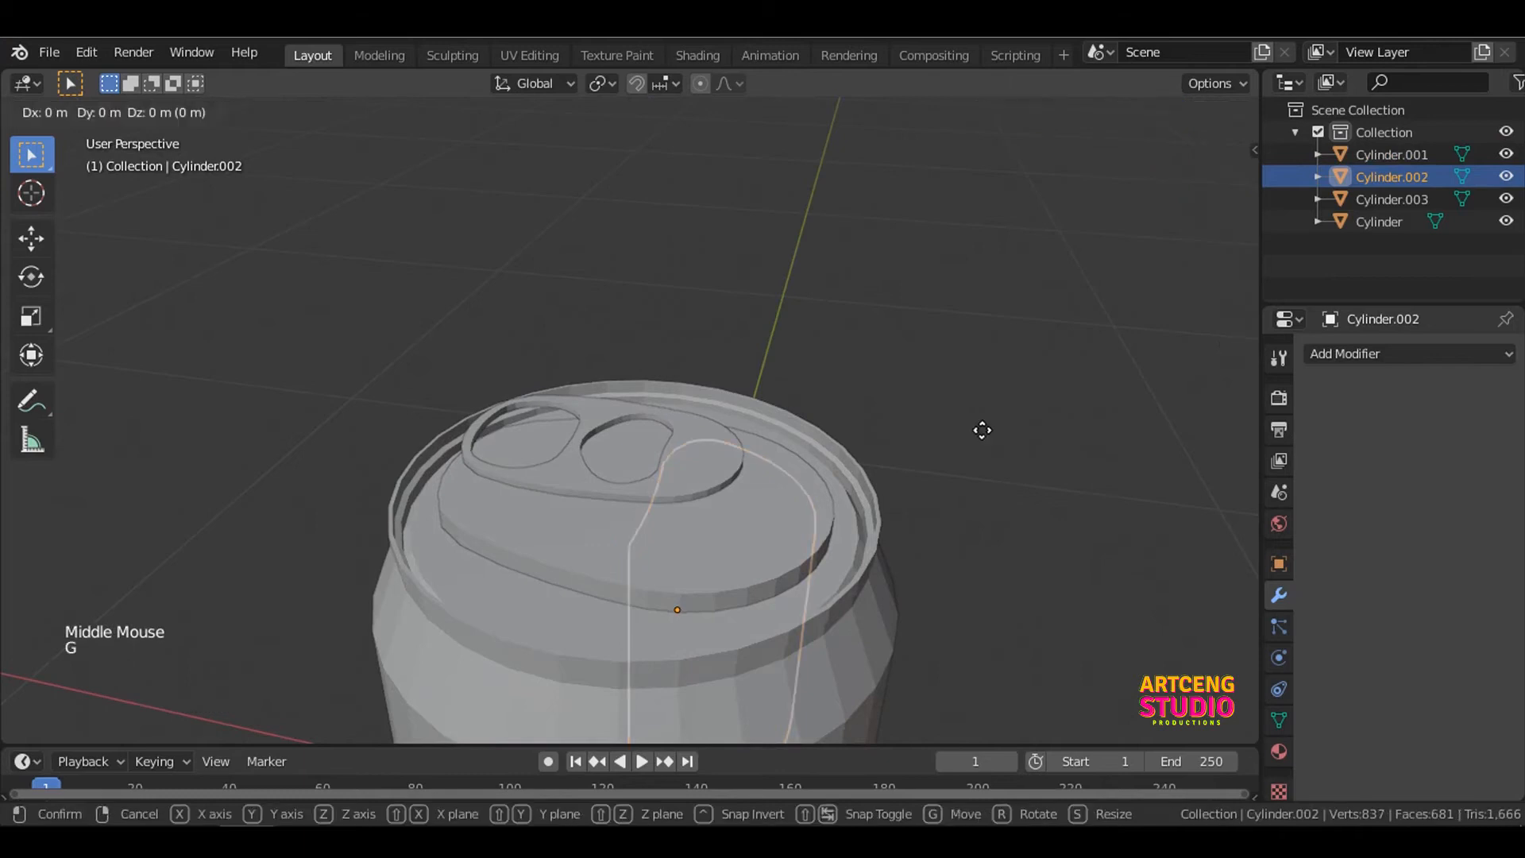
{"action": "key", "text": "z"}
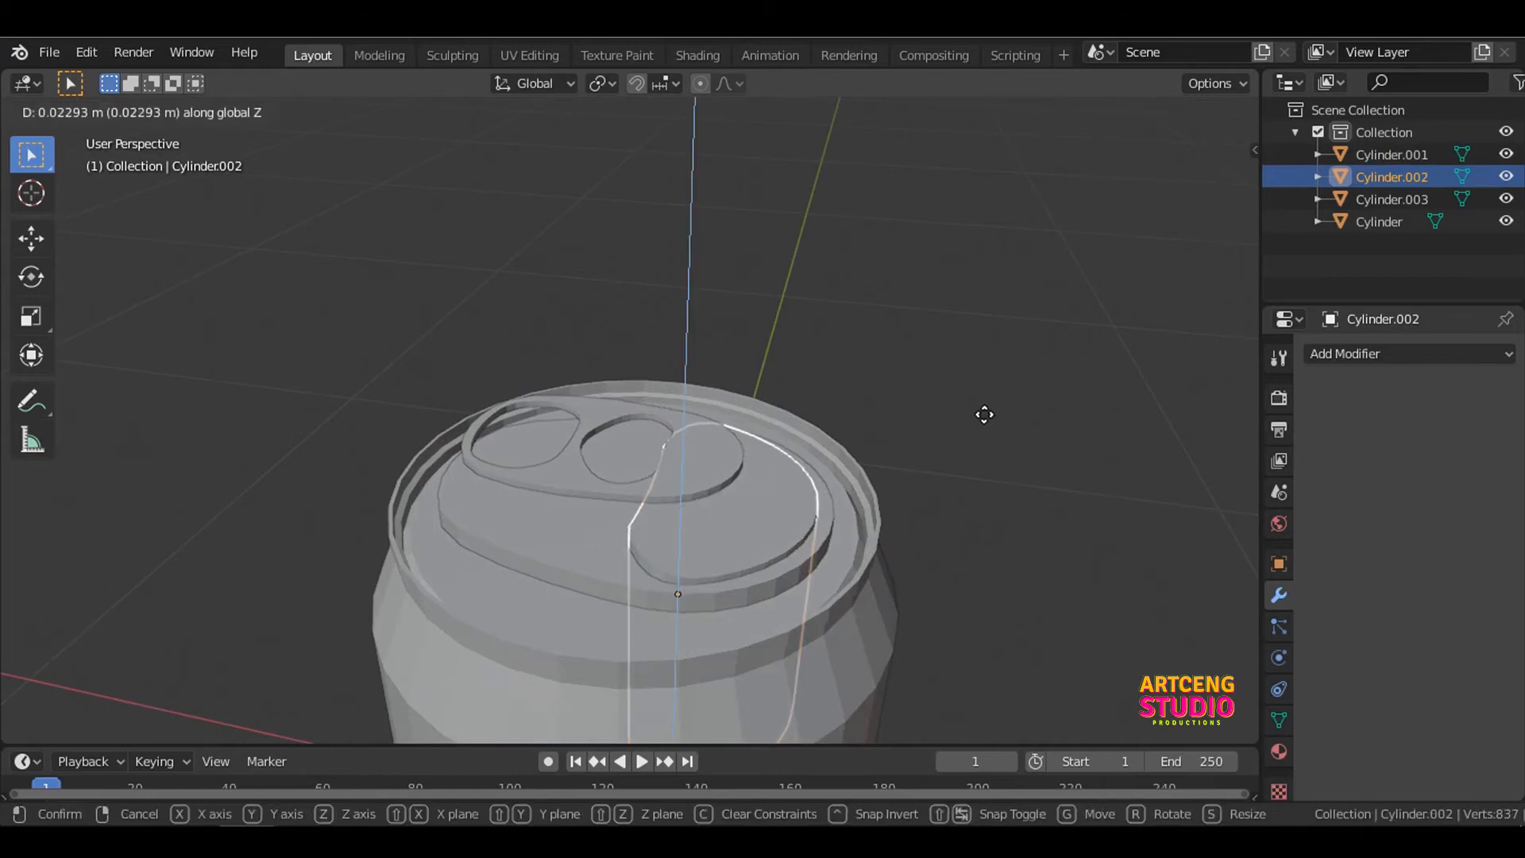
{"action": "left_click", "coordinate": [890, 417]}
Step: Shorten the kidney-shaped cylinder along Z and move it up along Z until it sits above the pull tab
{"action": "middle_click_drag", "start_coordinate": [959, 442], "coordinate": [977, 384]}
{"action": "key", "text": "s"}
{"action": "key", "text": "z"}
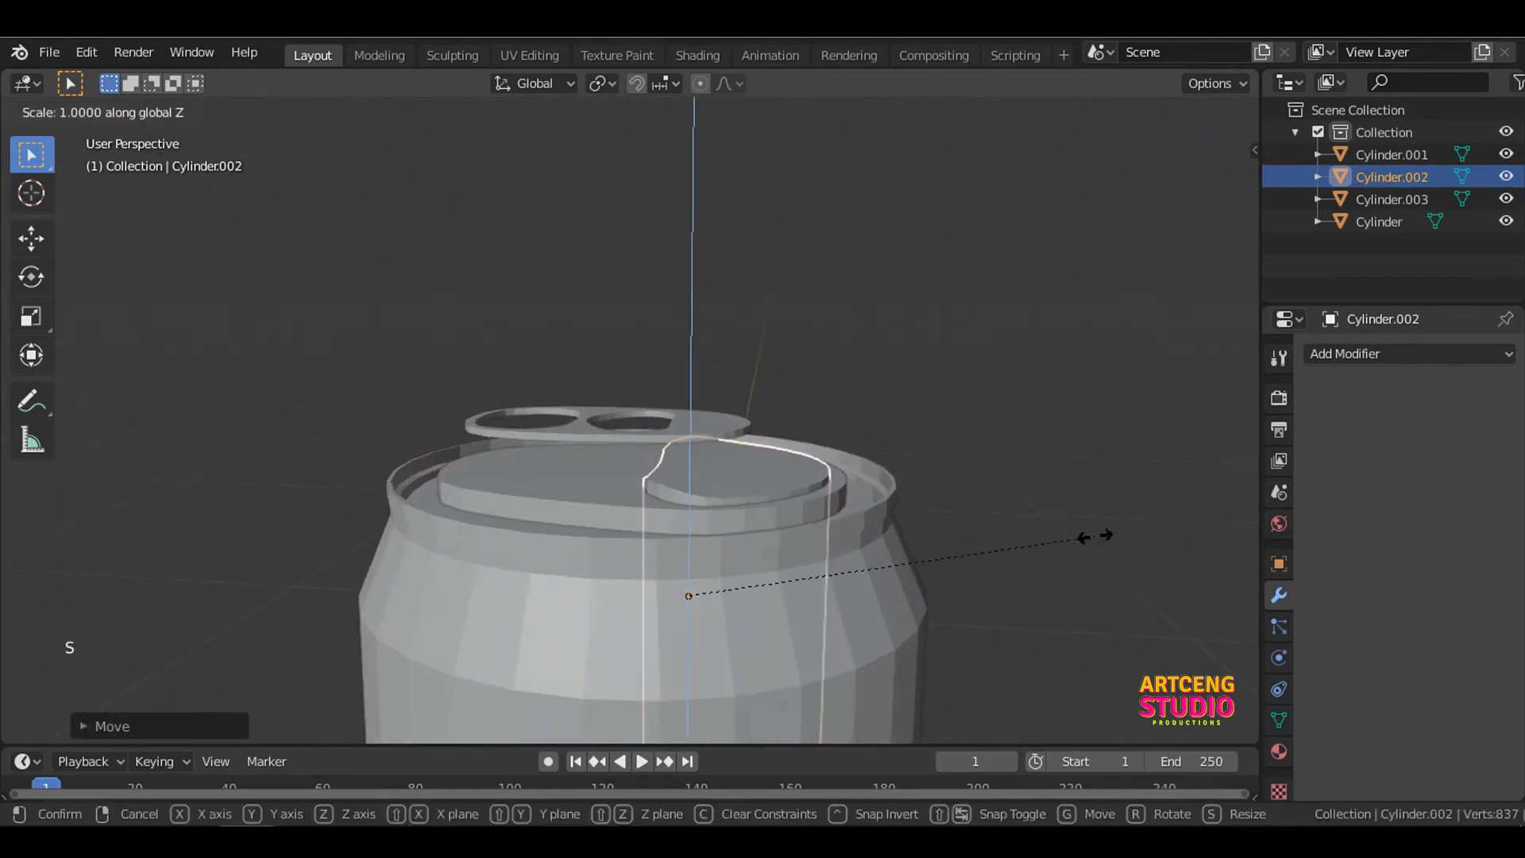
{"action": "left_click", "coordinate": [753, 584]}
{"action": "key", "text": "g"}
{"action": "key", "text": "z"}
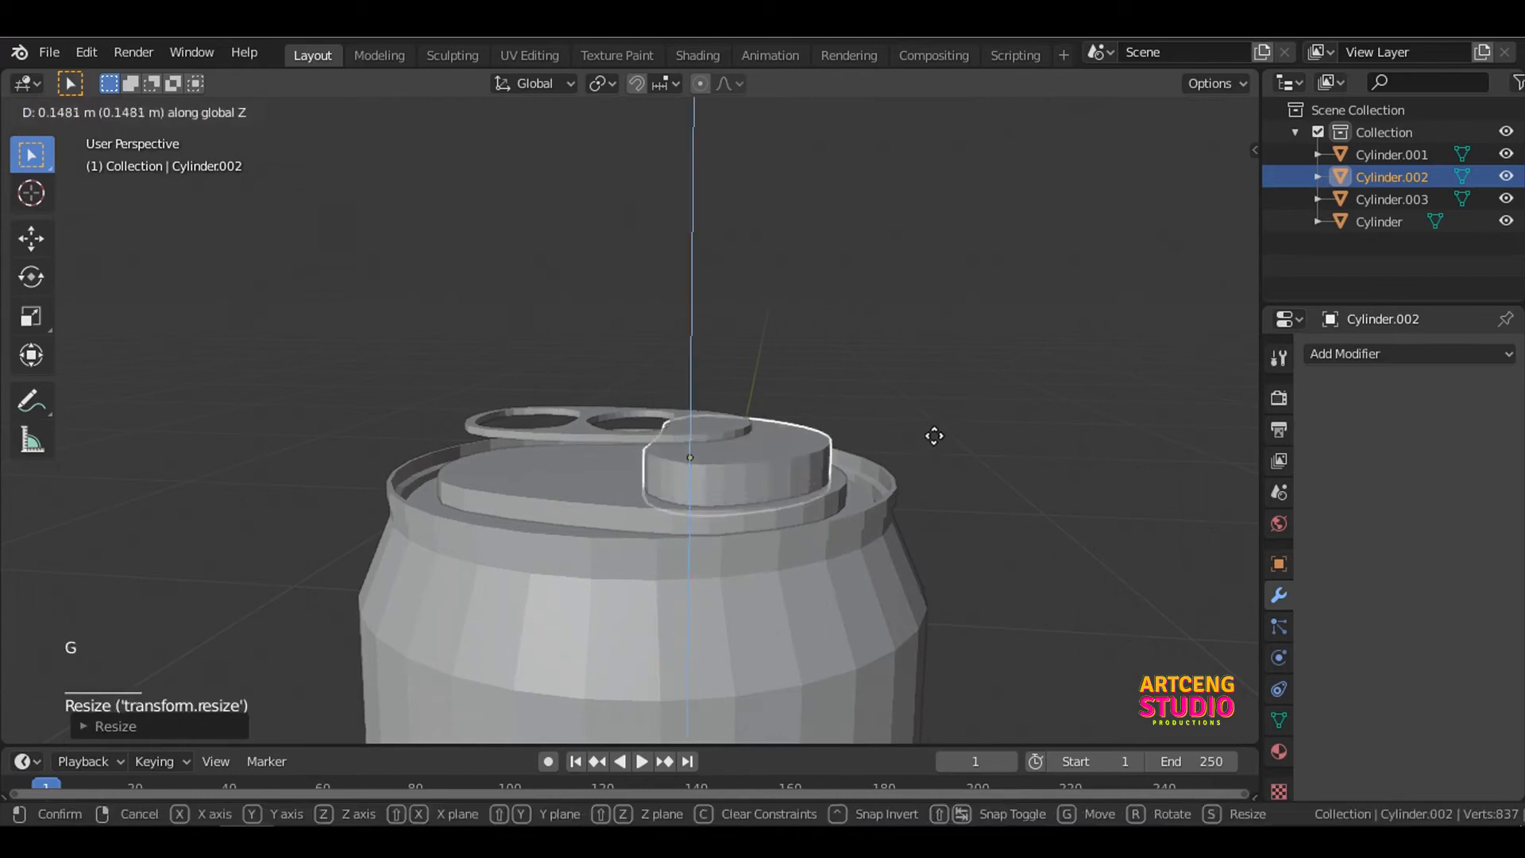
{"action": "left_click", "coordinate": [943, 337]}
Step: In Edit Mode and Front view, select the kidney-shaped cylinder's lower edge loop and flatten it by scaling along Z
{"action": "scroll", "coordinate": [725, 347], "scroll_direction": "up", "scroll_amount": 3}
{"action": "middle_click_drag", "start_coordinate": [723, 337], "coordinate": [709, 349], "text": "shift"}
{"action": "middle_click_drag", "start_coordinate": [708, 349], "coordinate": [732, 432]}
{"action": "scroll", "coordinate": [822, 444], "scroll_direction": "down", "scroll_amount": 1}
{"action": "key", "text": "Tab"}
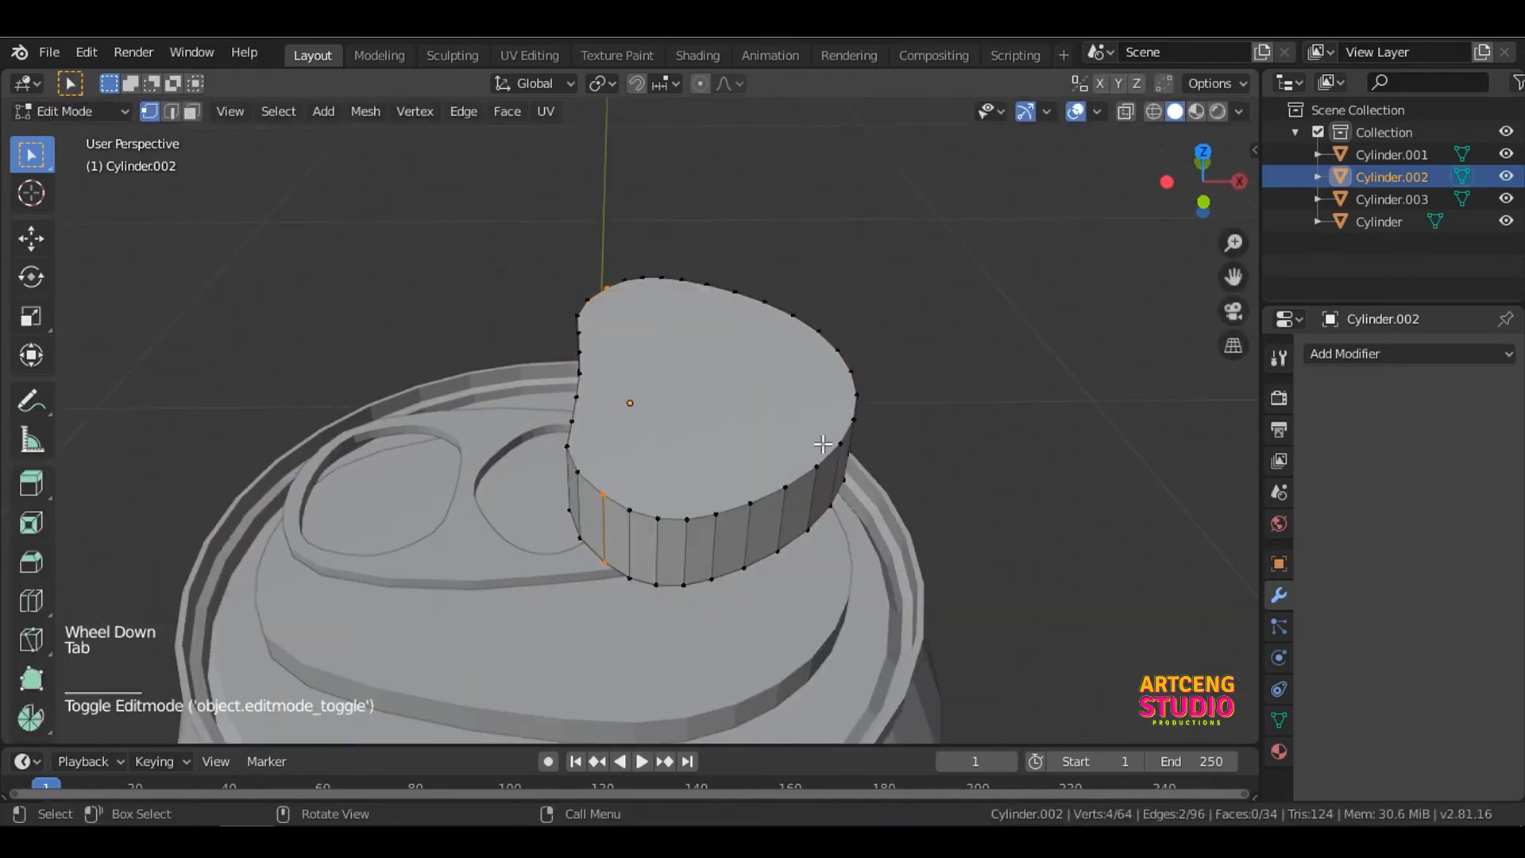
{"action": "key", "text": "grave"}
{"action": "left_click", "coordinate": [675, 360]}
{"action": "scroll", "coordinate": [783, 326], "scroll_direction": "up", "scroll_amount": 2}
{"action": "middle_click_drag", "start_coordinate": [783, 326], "coordinate": [798, 374], "text": "shift"}
{"action": "scroll", "coordinate": [809, 385], "scroll_direction": "up", "scroll_amount": 2}
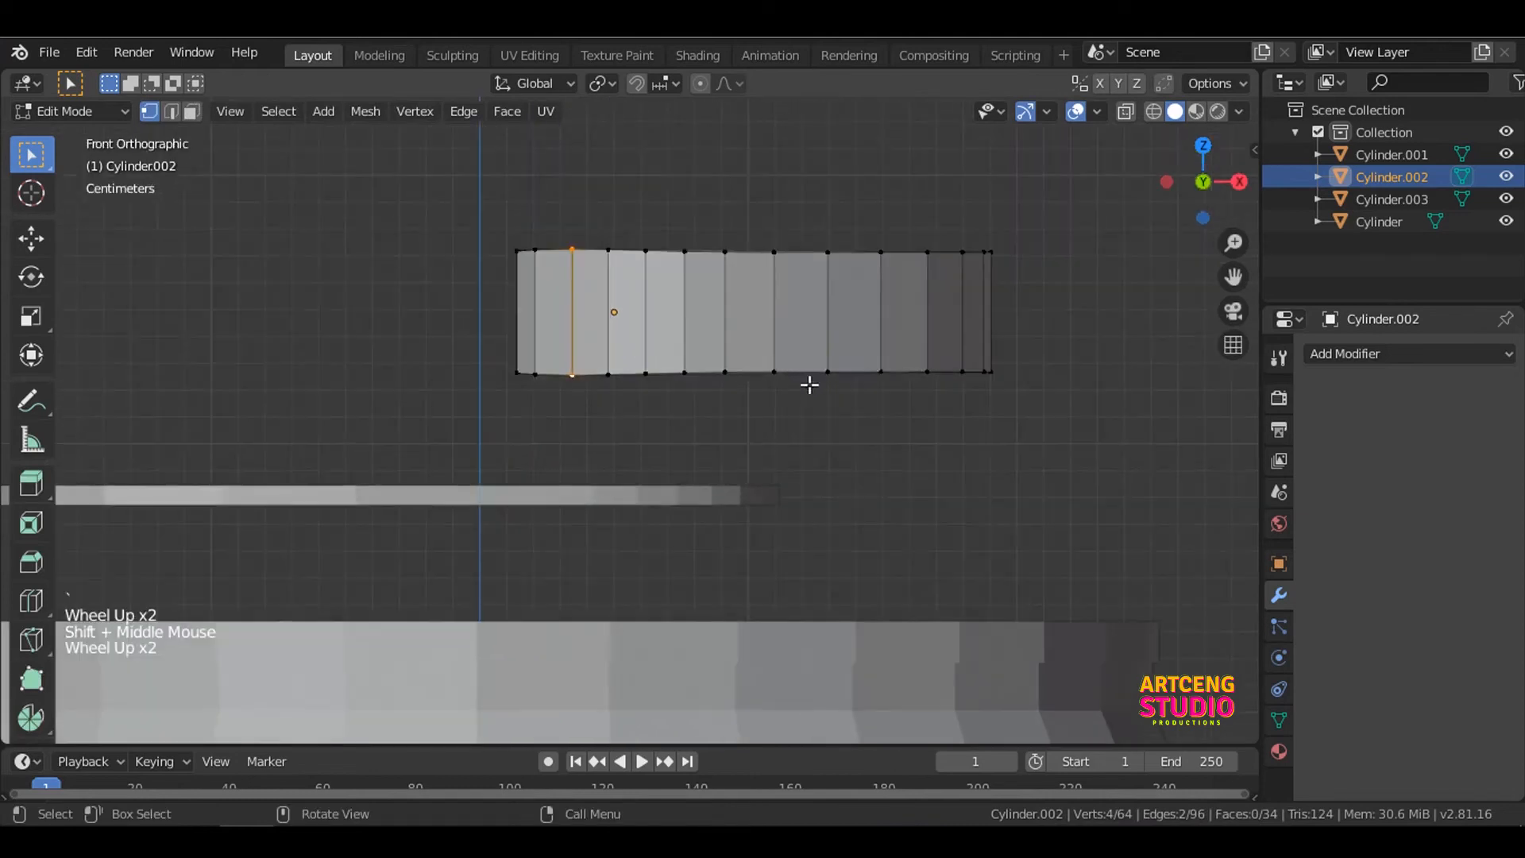
{"action": "left_click", "coordinate": [819, 373]}
{"action": "left_click", "coordinate": [824, 365], "text": "alt"}
{"action": "left_click", "coordinate": [798, 368]}
{"action": "left_click", "coordinate": [798, 369], "text": "alt"}
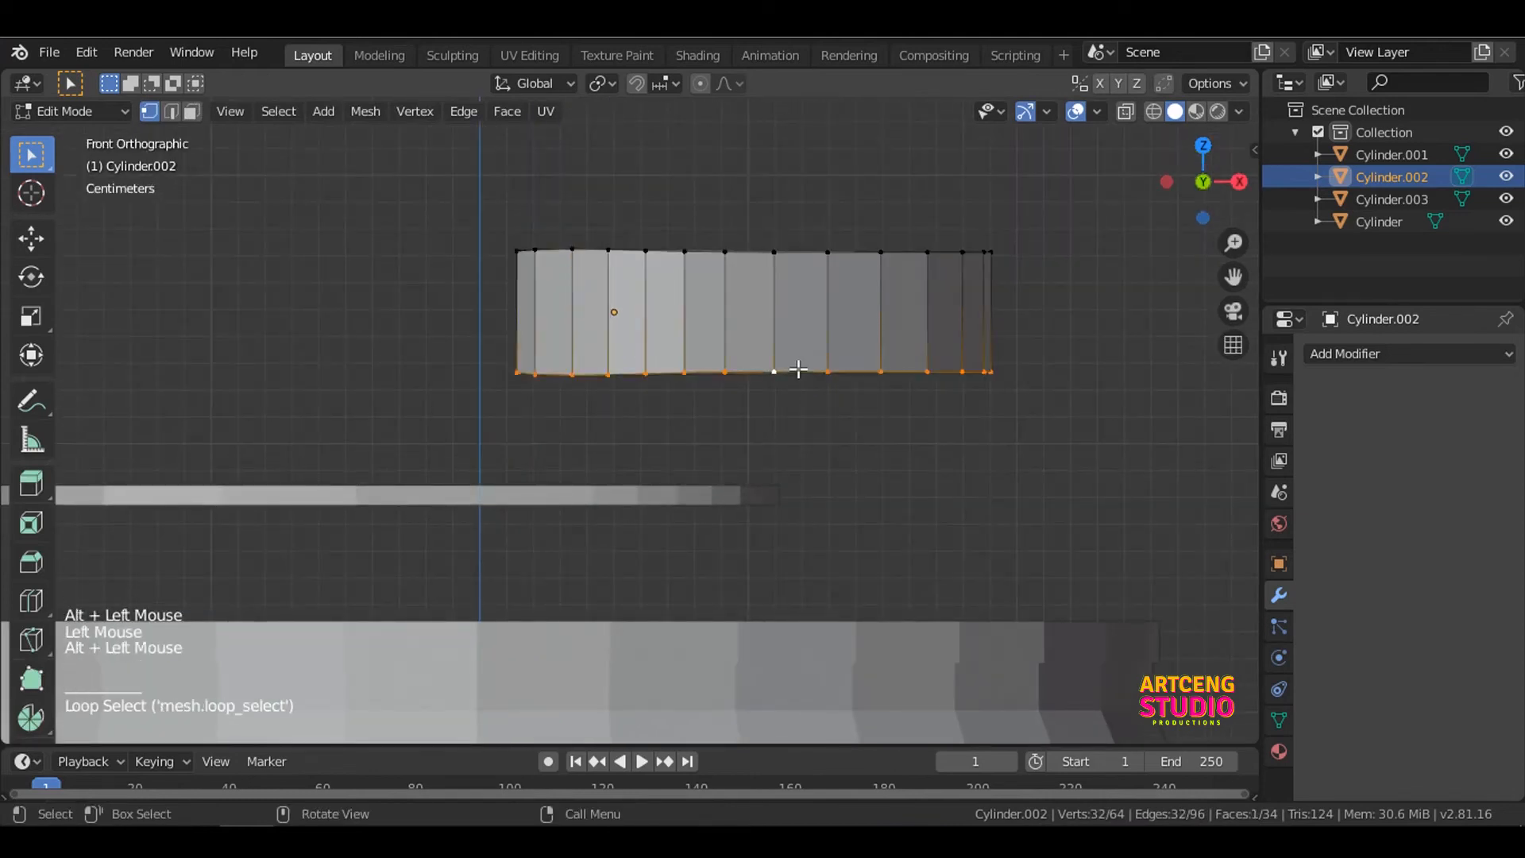
{"action": "key", "text": "s"}
{"action": "key", "text": "z"}
{"action": "key", "text": "Return"}
Step: Select the kidney-shaped cylinder's upper edge loop and flatten it by scaling along Z
{"action": "left_click", "coordinate": [812, 253]}
{"action": "left_click", "coordinate": [810, 253], "text": "alt"}
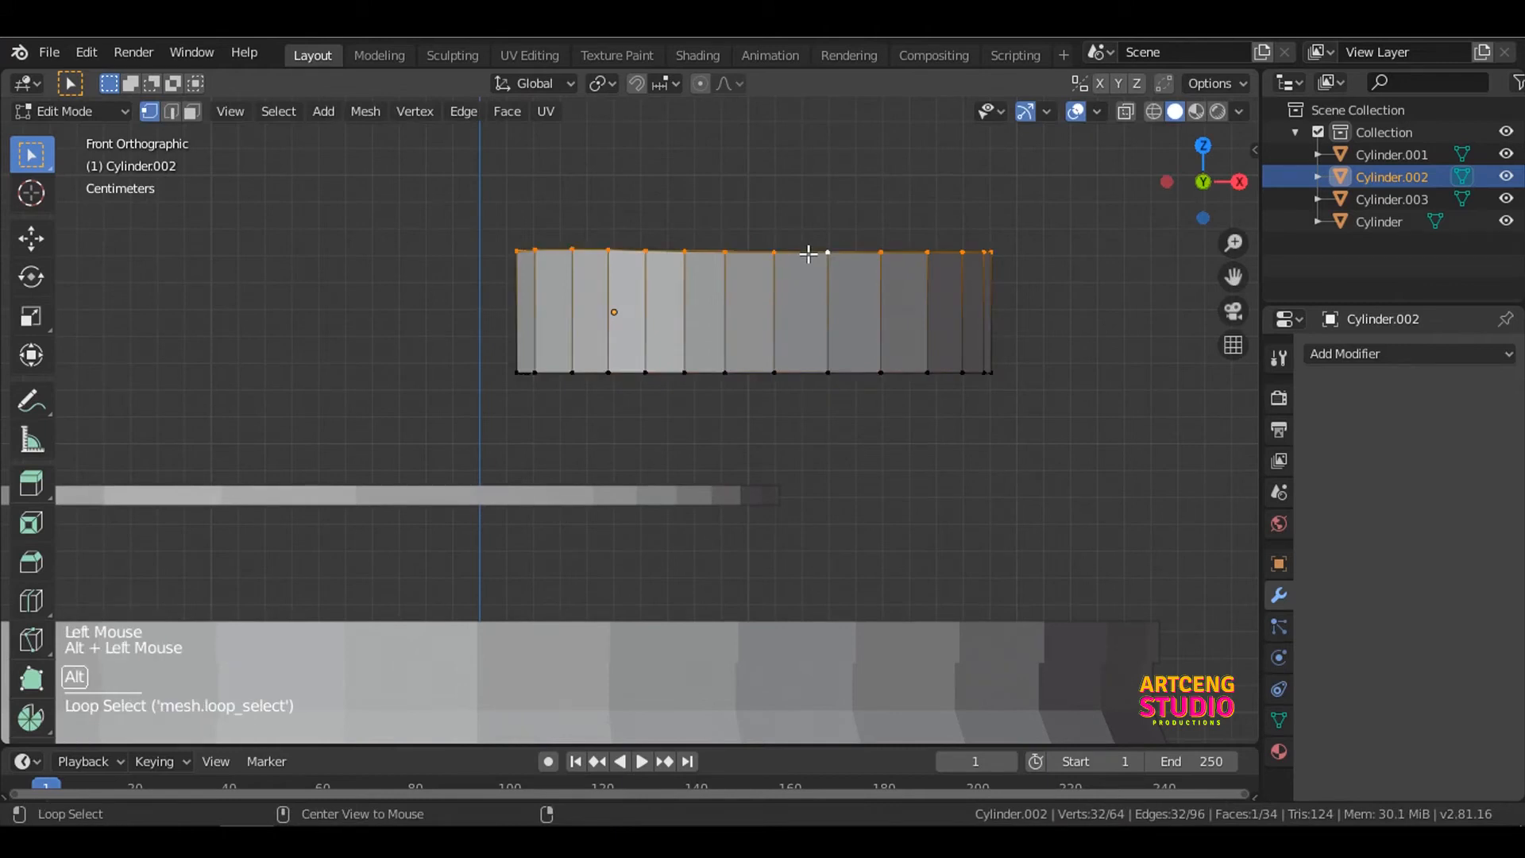
{"action": "key", "text": "s"}
{"action": "key", "text": "z"}
{"action": "key", "text": "Return"}
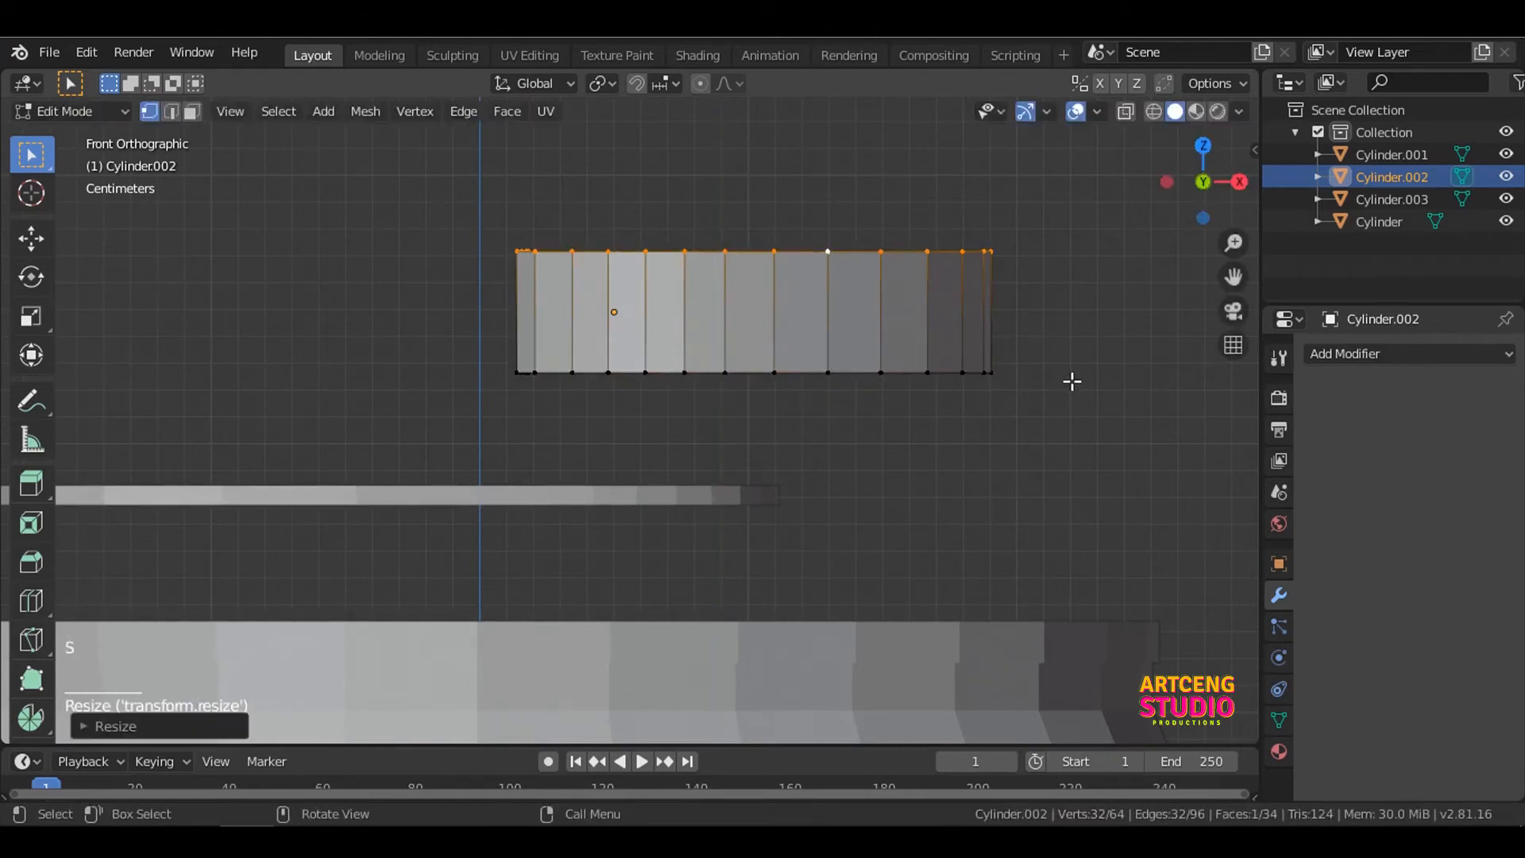
Step: Scale the whole kidney-shaped mesh to about 0.04 along Z to form a thin plate, and return to Object Mode
{"action": "key", "text": "a"}
{"action": "key", "text": "s"}
{"action": "key", "text": "z"}
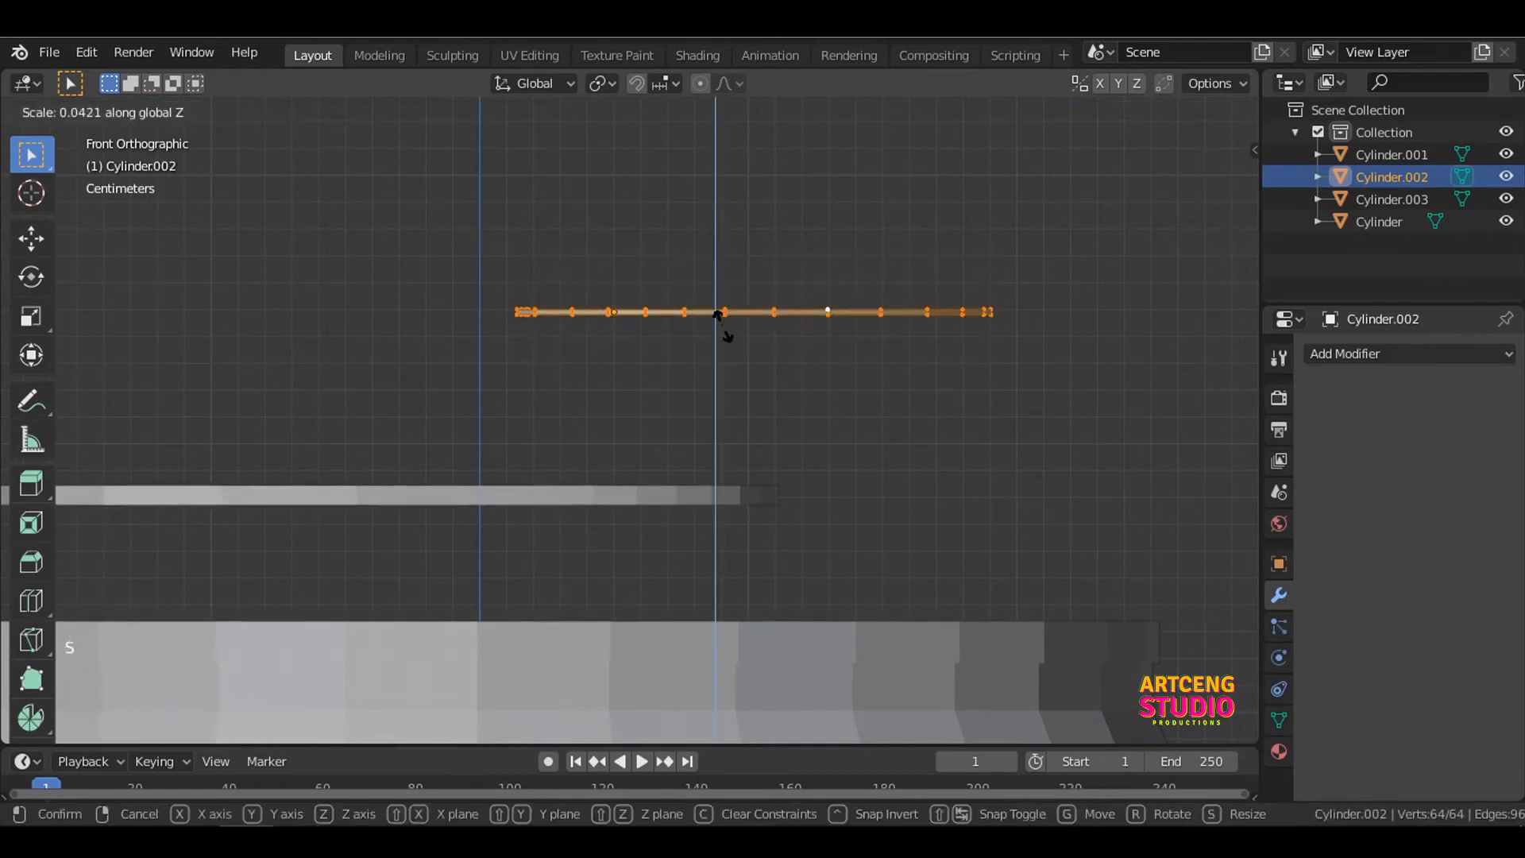
{"action": "left_click", "coordinate": [723, 325]}
{"action": "middle_click_drag", "start_coordinate": [723, 326], "coordinate": [914, 325]}
{"action": "scroll", "coordinate": [905, 392], "scroll_direction": "down", "scroll_amount": 4}
{"action": "key", "text": "Tab"}
{"action": "scroll", "coordinate": [907, 384], "scroll_direction": "down", "scroll_amount": 1}
{"action": "scroll", "coordinate": [907, 384], "scroll_direction": "up", "scroll_amount": 1}
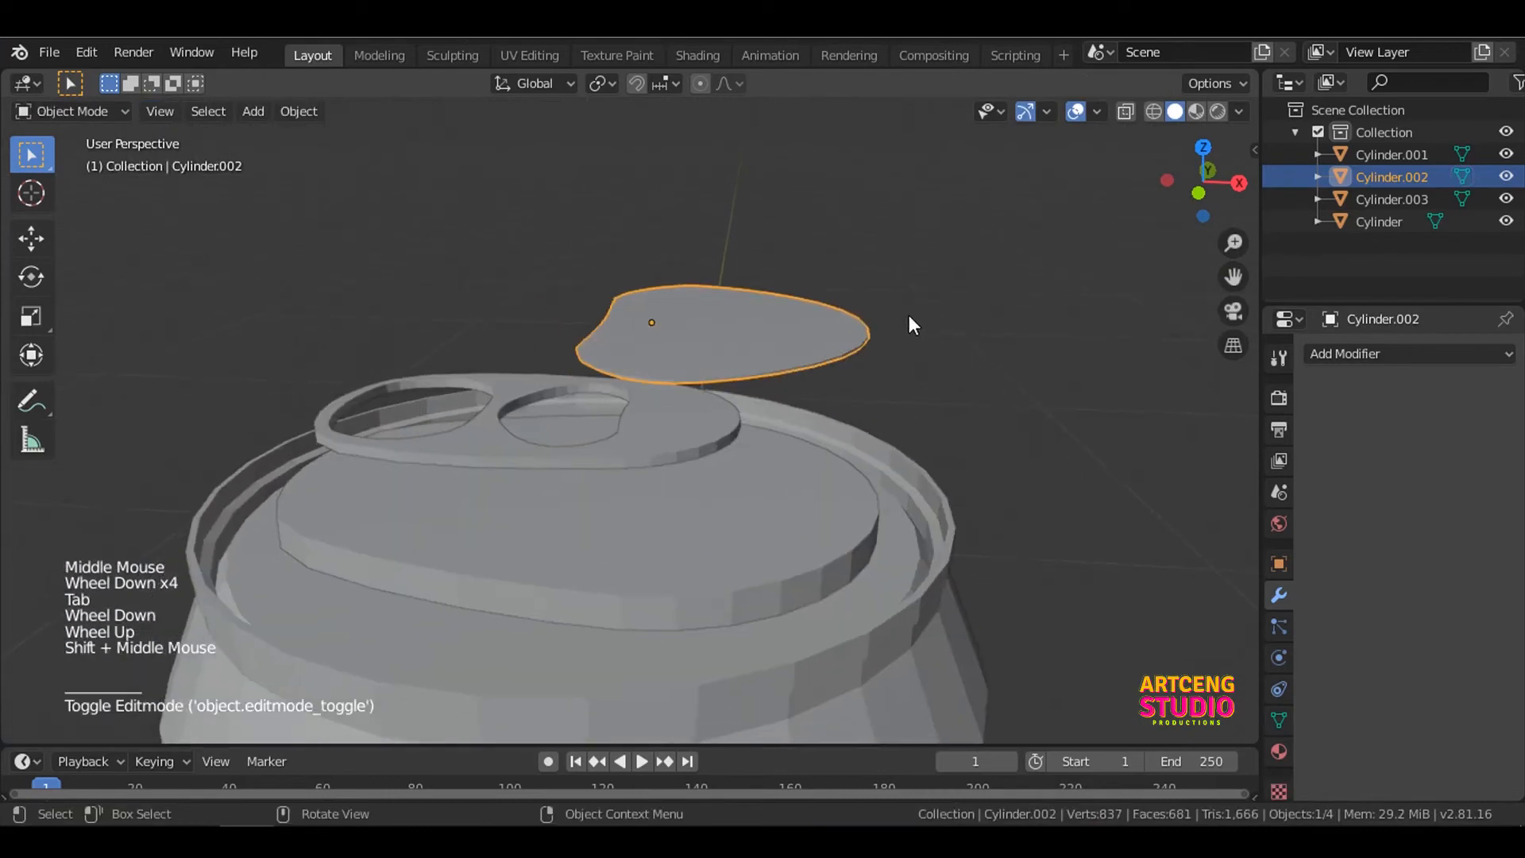
Step: Select the lid-recess cylinder inside the can and, in Front view, raise it about 0.28 m along Z
{"action": "left_click", "coordinate": [815, 504]}
{"action": "key", "text": "grave"}
{"action": "left_click", "coordinate": [748, 418]}
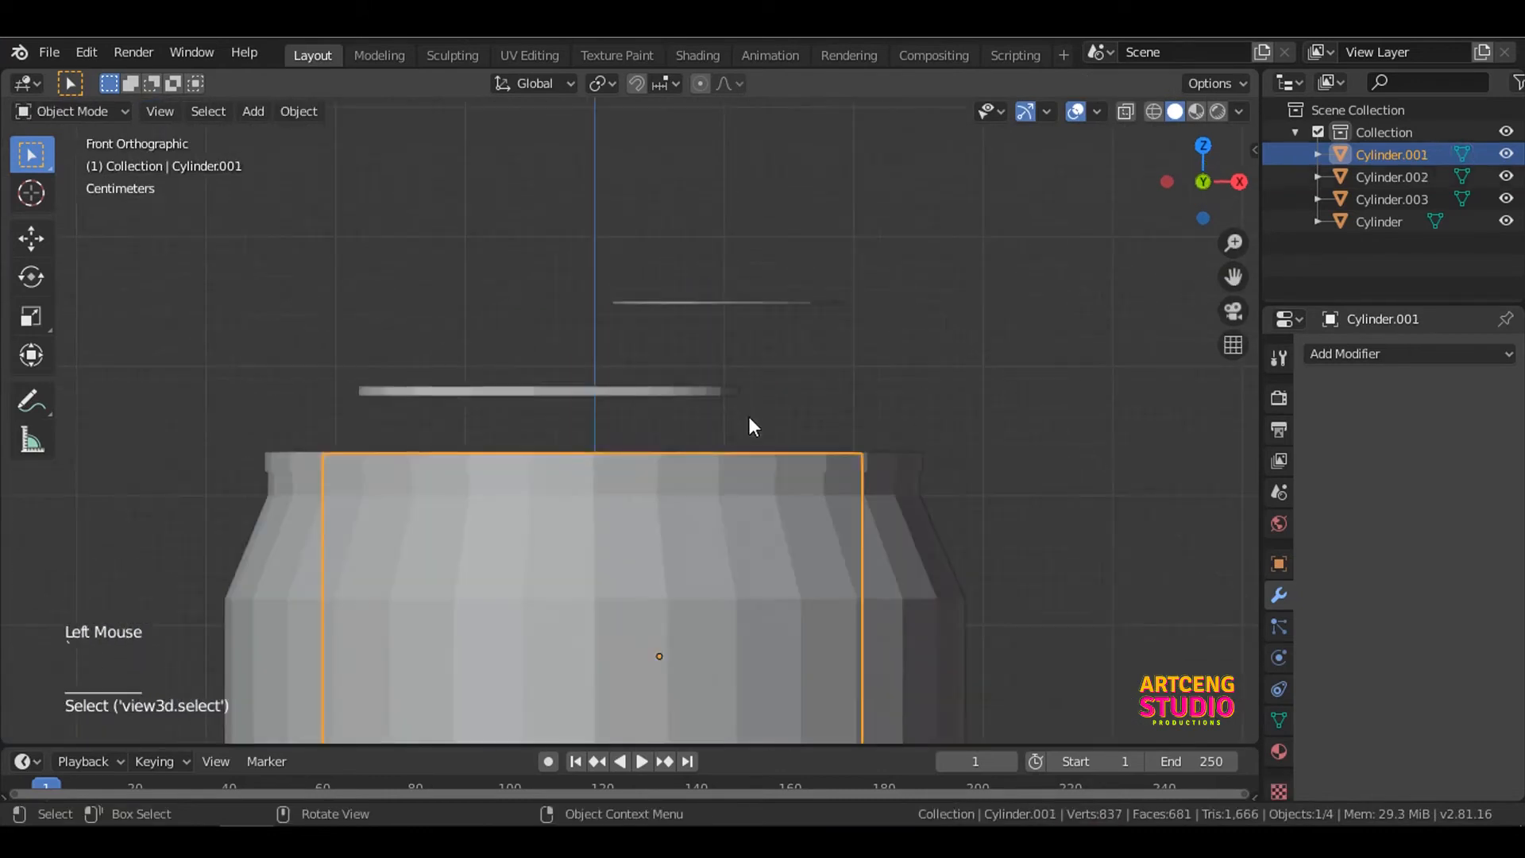
{"action": "scroll", "coordinate": [890, 465], "scroll_direction": "down", "scroll_amount": 3}
{"action": "key", "text": "g"}
{"action": "key", "text": "z"}
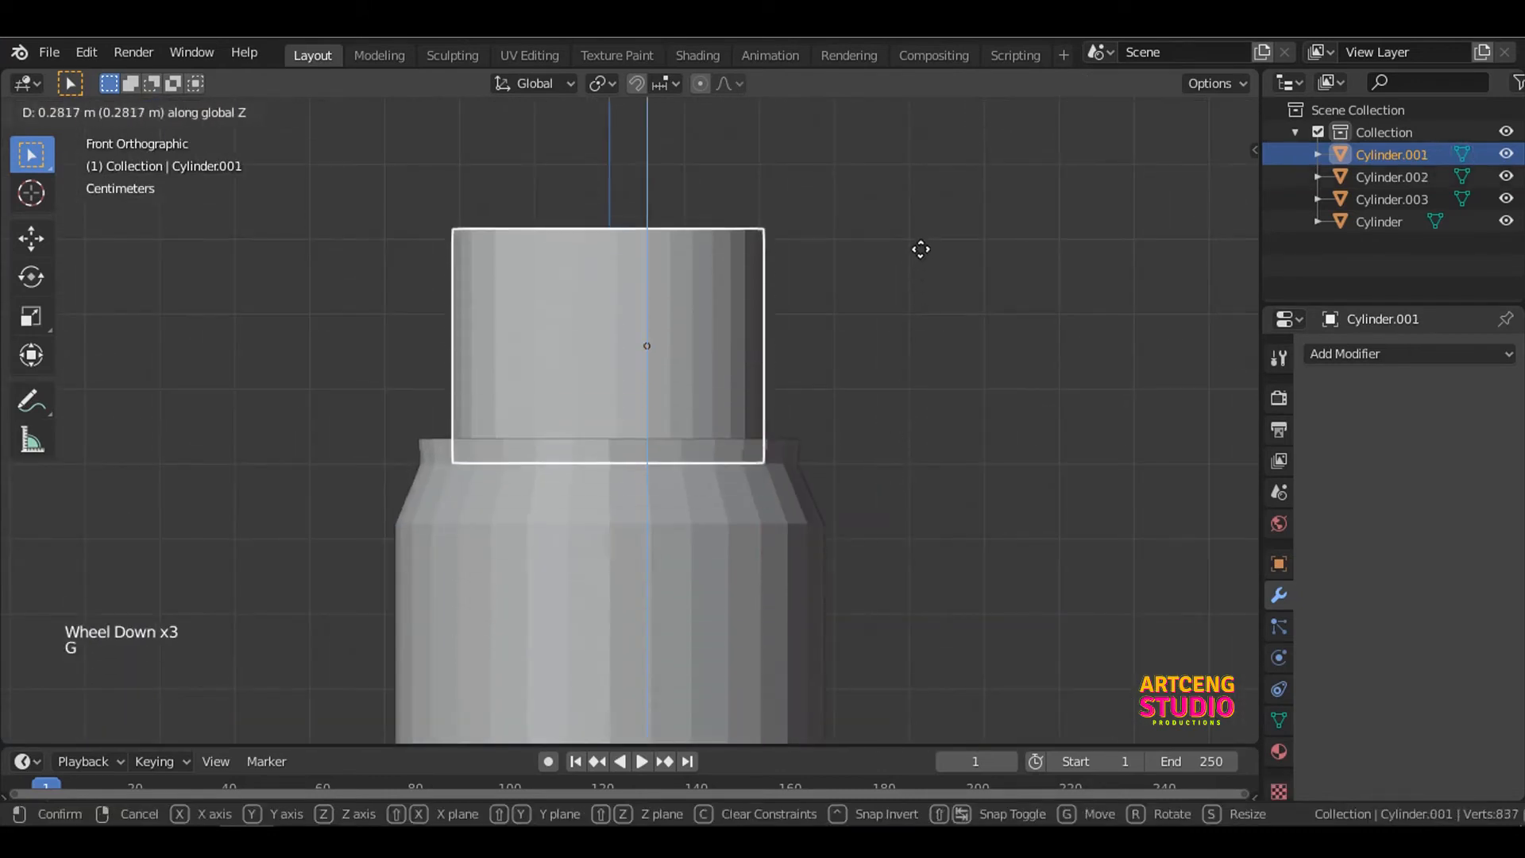
{"action": "left_click", "coordinate": [922, 238]}
Step: In wireframe shading, lower the recess cylinder about 0.007 m along Z so its base cuts slightly into the can's lid
{"action": "scroll", "coordinate": [681, 468], "scroll_direction": "up", "scroll_amount": 3}
{"action": "key", "text": "z"}
{"action": "left_click", "coordinate": [535, 473]}
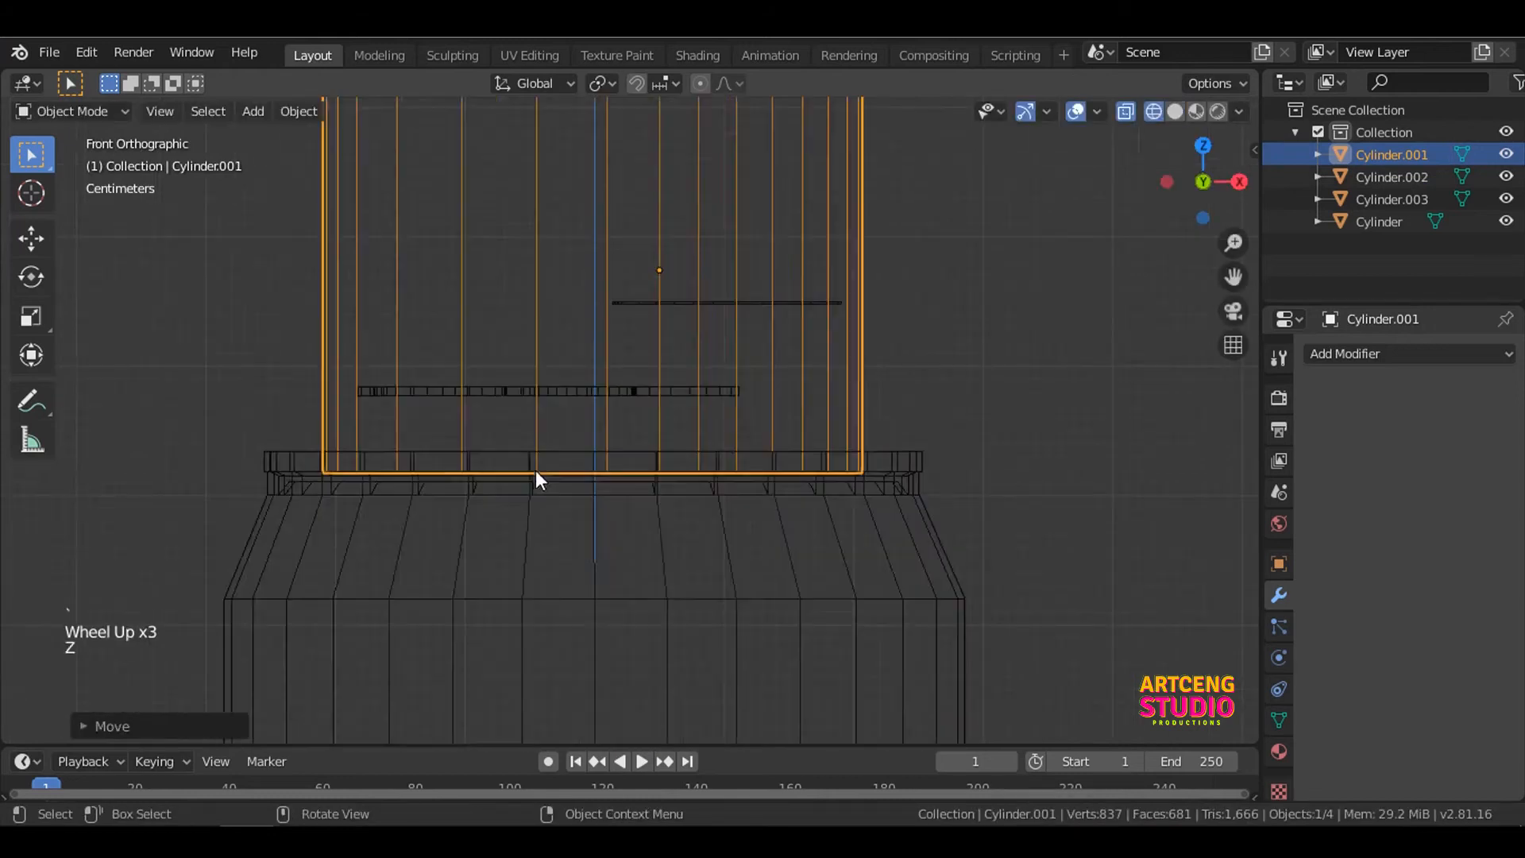
{"action": "scroll", "coordinate": [572, 476], "scroll_direction": "up", "scroll_amount": 2}
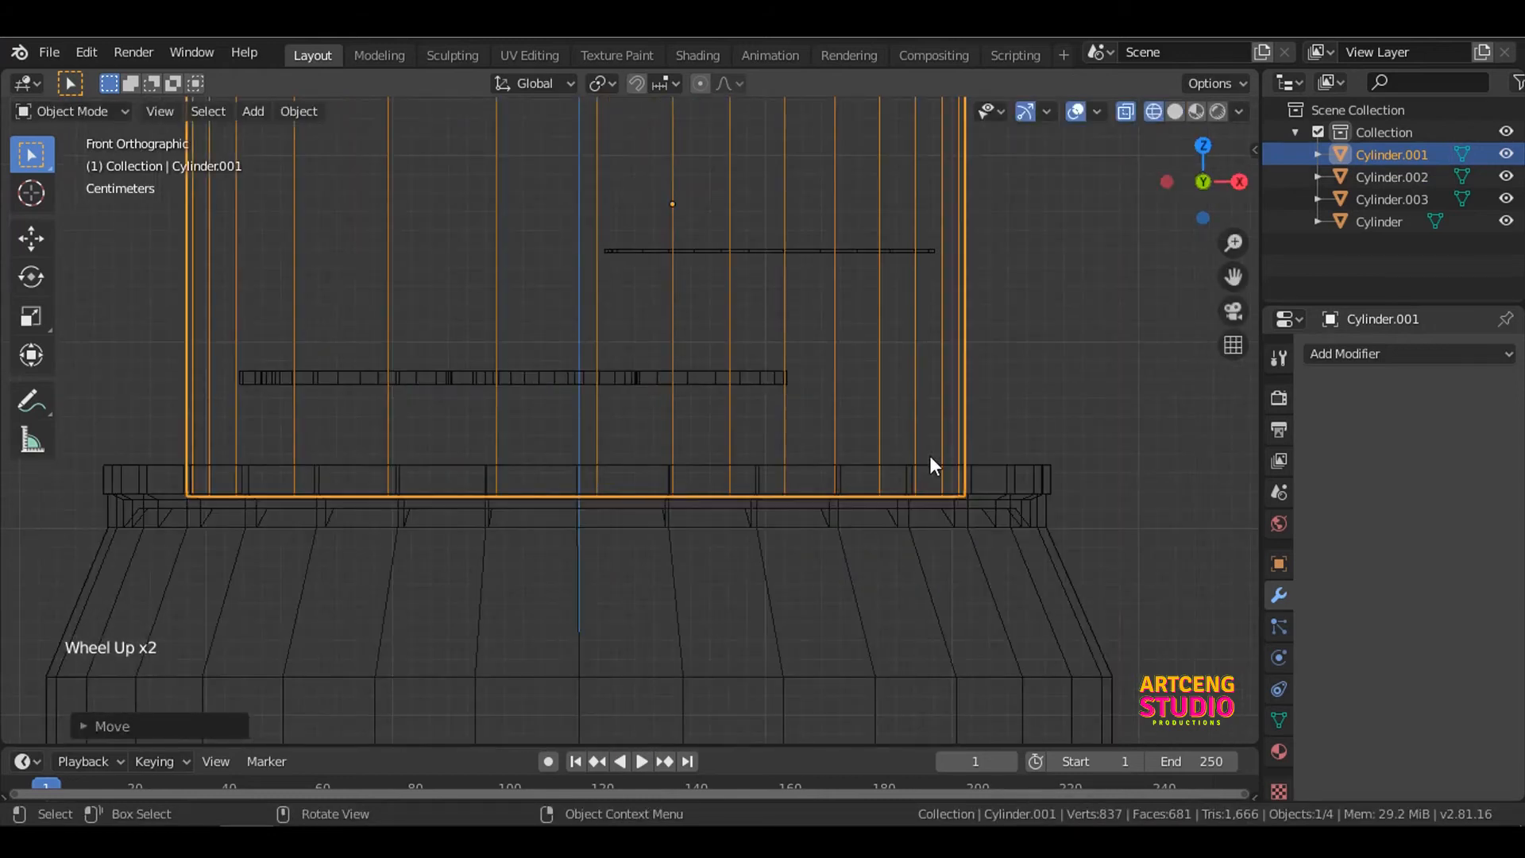
{"action": "key", "text": "g"}
{"action": "key", "text": "z"}
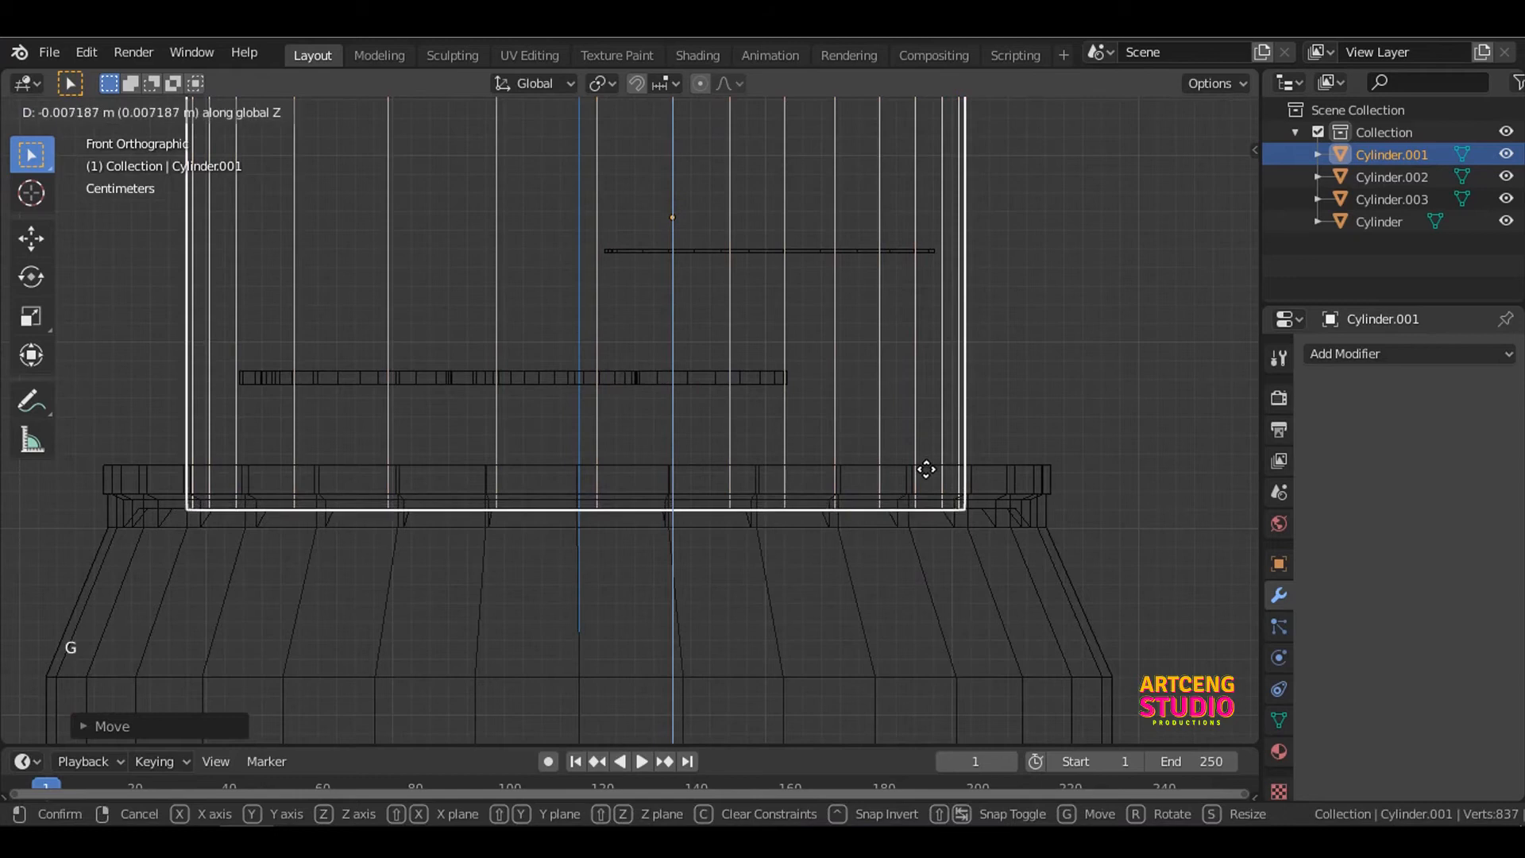
{"action": "left_click", "coordinate": [926, 470]}
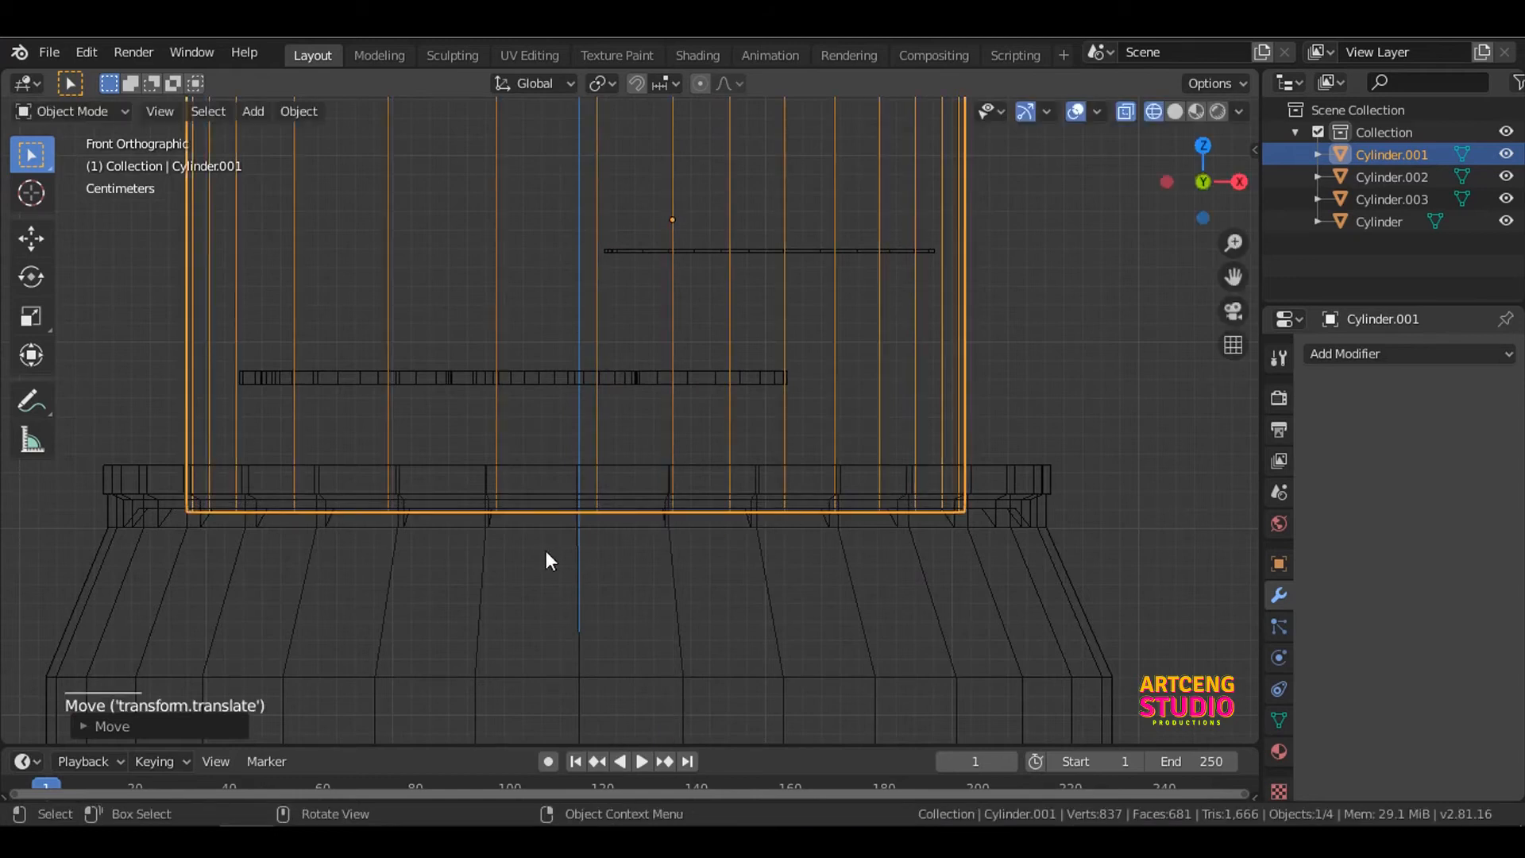
Step: Add a Boolean Difference modifier to the can body with the recess cylinder as the cutting object, and apply it
{"action": "left_click", "coordinate": [991, 515]}
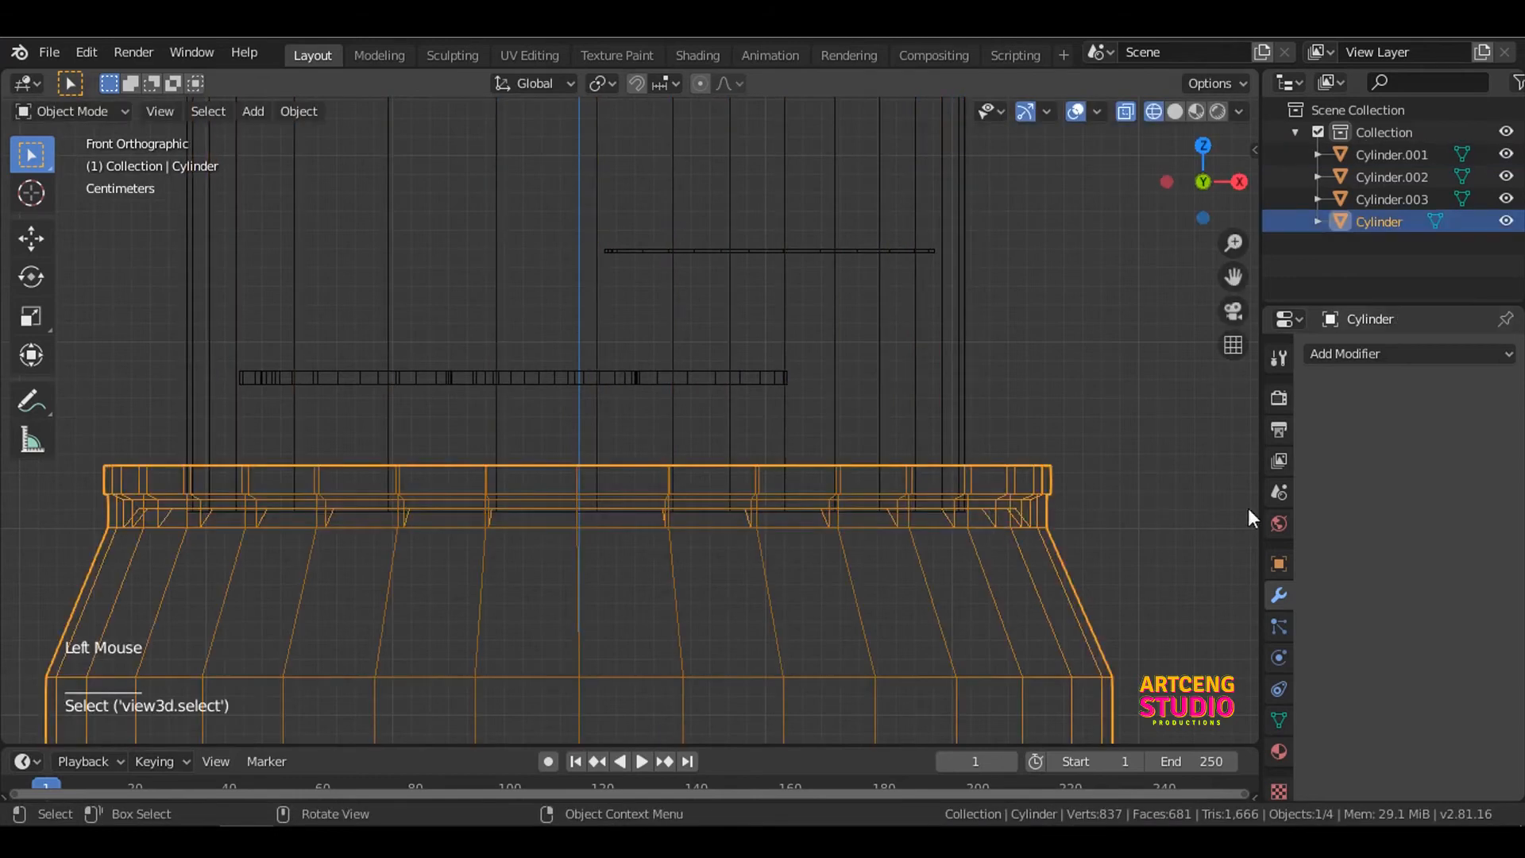
{"action": "left_click", "coordinate": [1336, 356]}
{"action": "left_click", "coordinate": [1132, 453]}
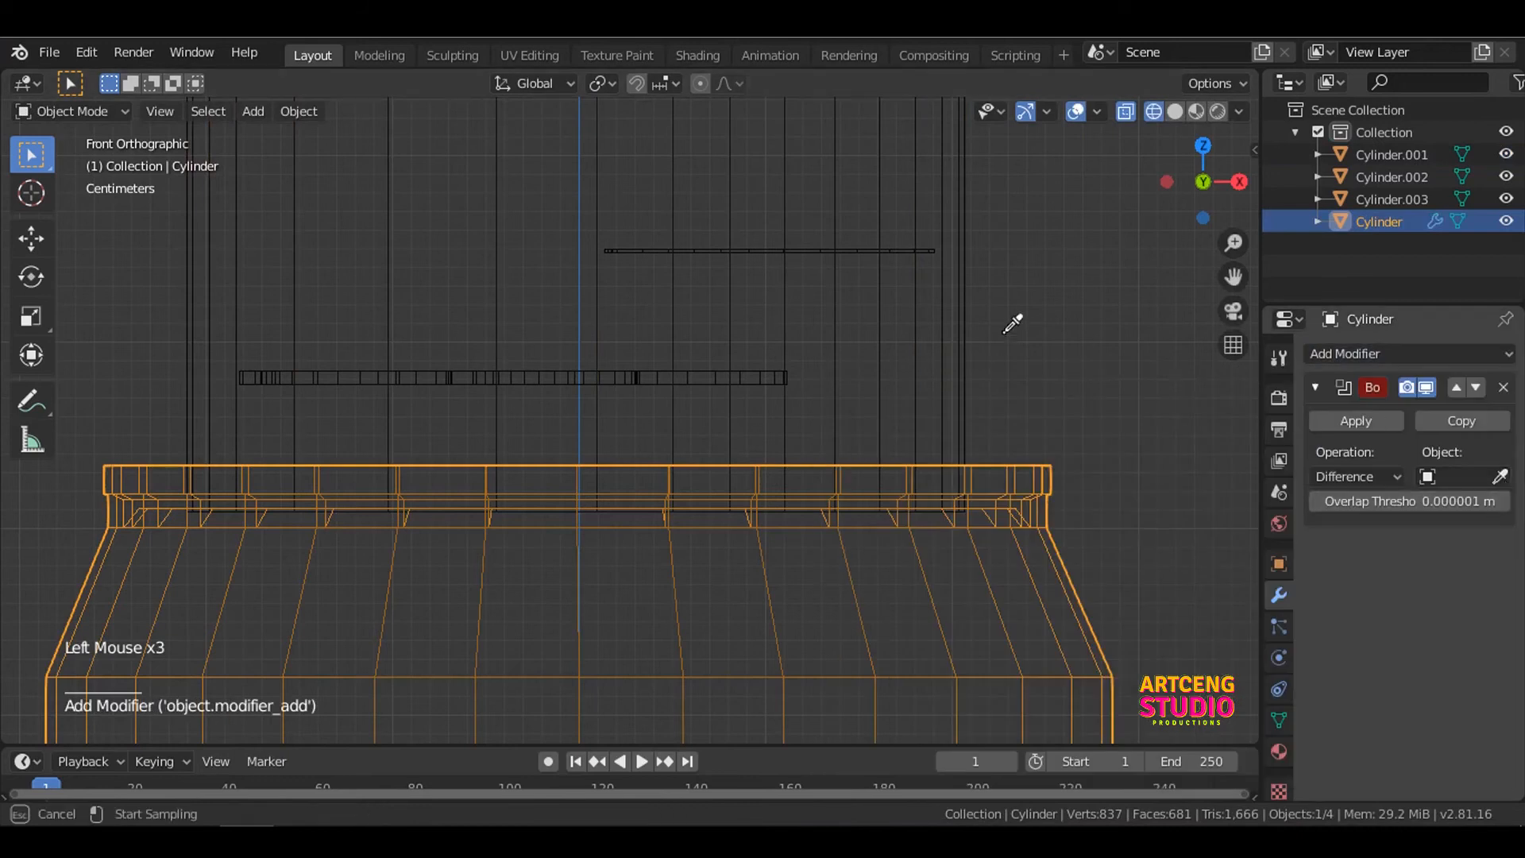
{"action": "left_click", "coordinate": [961, 326]}
{"action": "left_click", "coordinate": [1356, 421]}
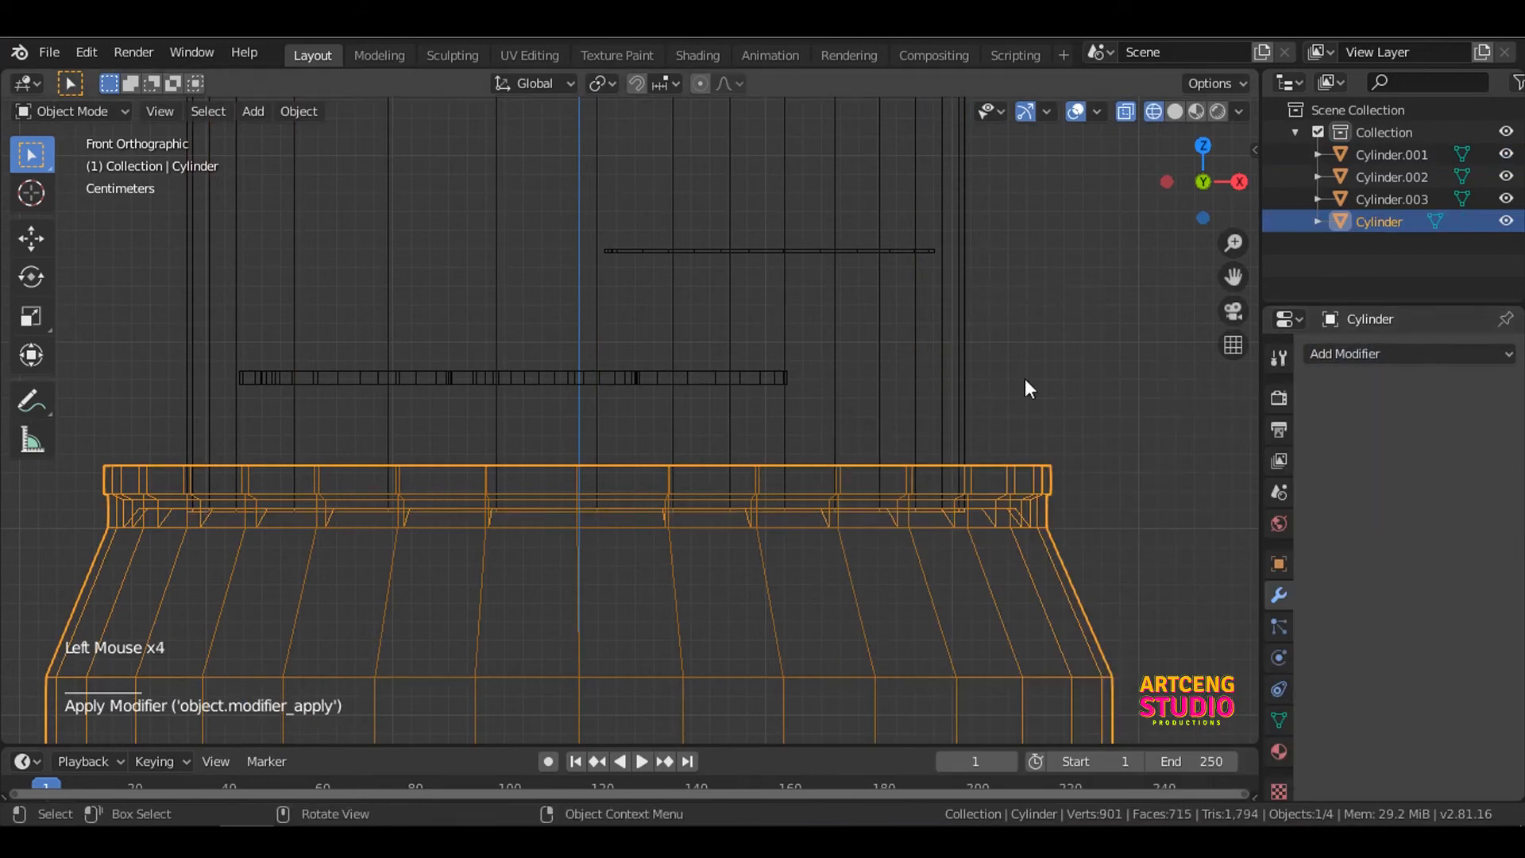
Step: Delete the recess cutter cylinder and return to solid shading in a perspective view of the lid
{"action": "left_click", "coordinate": [903, 347]}
{"action": "key", "text": "x"}
{"action": "left_click", "coordinate": [904, 346]}
{"action": "mouse_move", "coordinate": [904, 346]}
{"action": "middle_mouse_down"}
{"action": "mouse_move", "coordinate": [928, 348]}
{"action": "mouse_move", "coordinate": [911, 385]}
{"action": "mouse_move", "coordinate": [807, 469]}
{"action": "mouse_move", "coordinate": [804, 430]}
{"action": "middle_mouse_up"}
{"action": "key", "text": "z"}
{"action": "scroll", "coordinate": [833, 383], "scroll_direction": "down", "scroll_amount": 2}
{"action": "scroll", "coordinate": [807, 484], "scroll_direction": "down", "scroll_amount": 2}
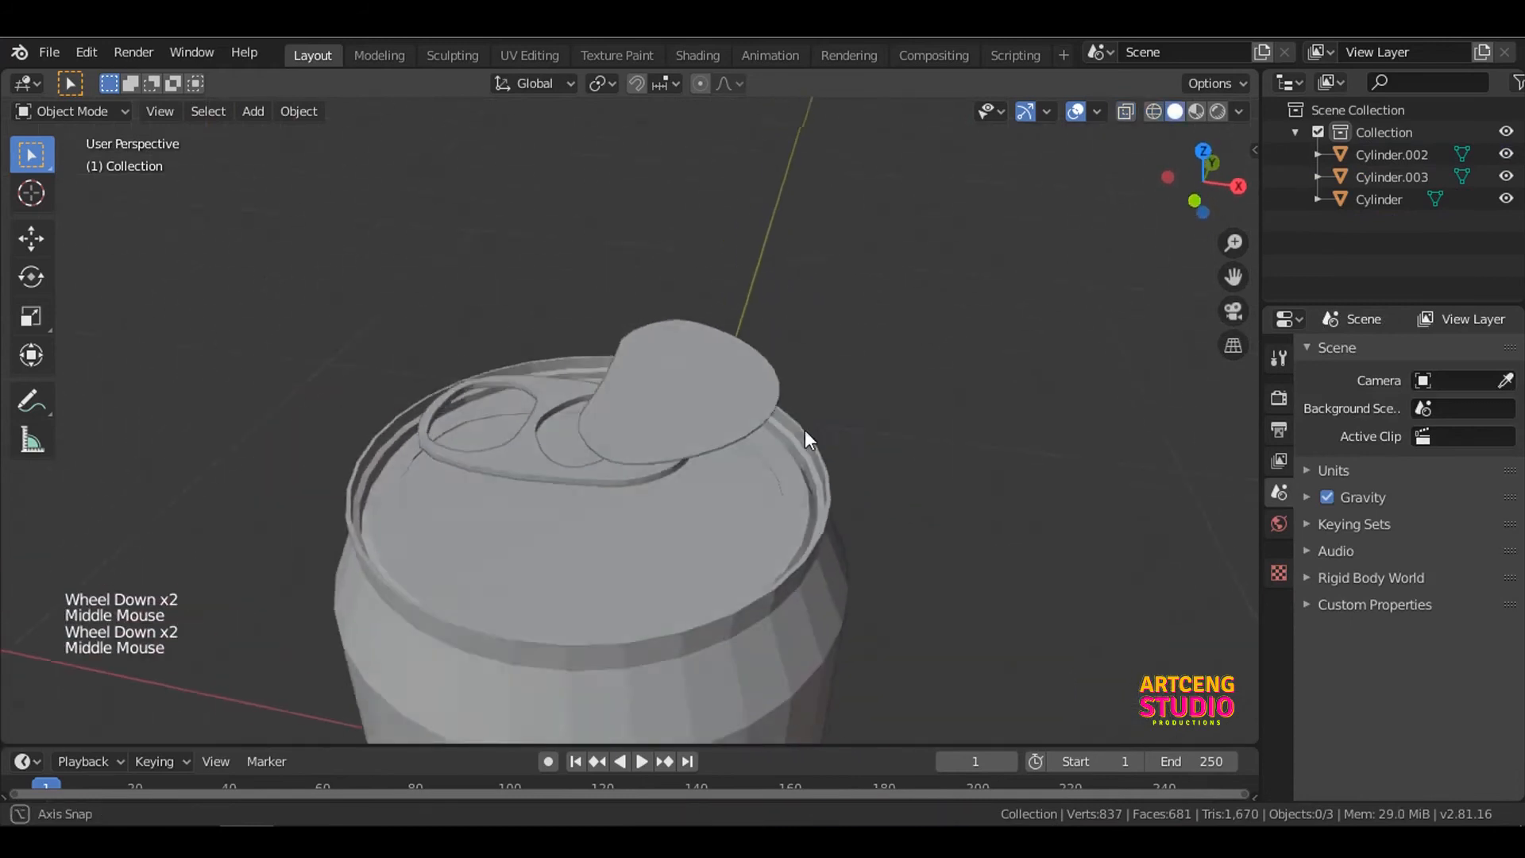
Step: In Edit Mode on the can body, select the lid recess floor's edge loop and scale it slightly inward
{"action": "left_click", "coordinate": [797, 499]}
{"action": "key", "text": "Tab"}
{"action": "scroll", "coordinate": [688, 537], "scroll_direction": "up", "scroll_amount": 2}
{"action": "middle_click_drag", "start_coordinate": [687, 537], "coordinate": [914, 437], "text": "shift"}
{"action": "scroll", "coordinate": [913, 437], "scroll_direction": "up", "scroll_amount": 1}
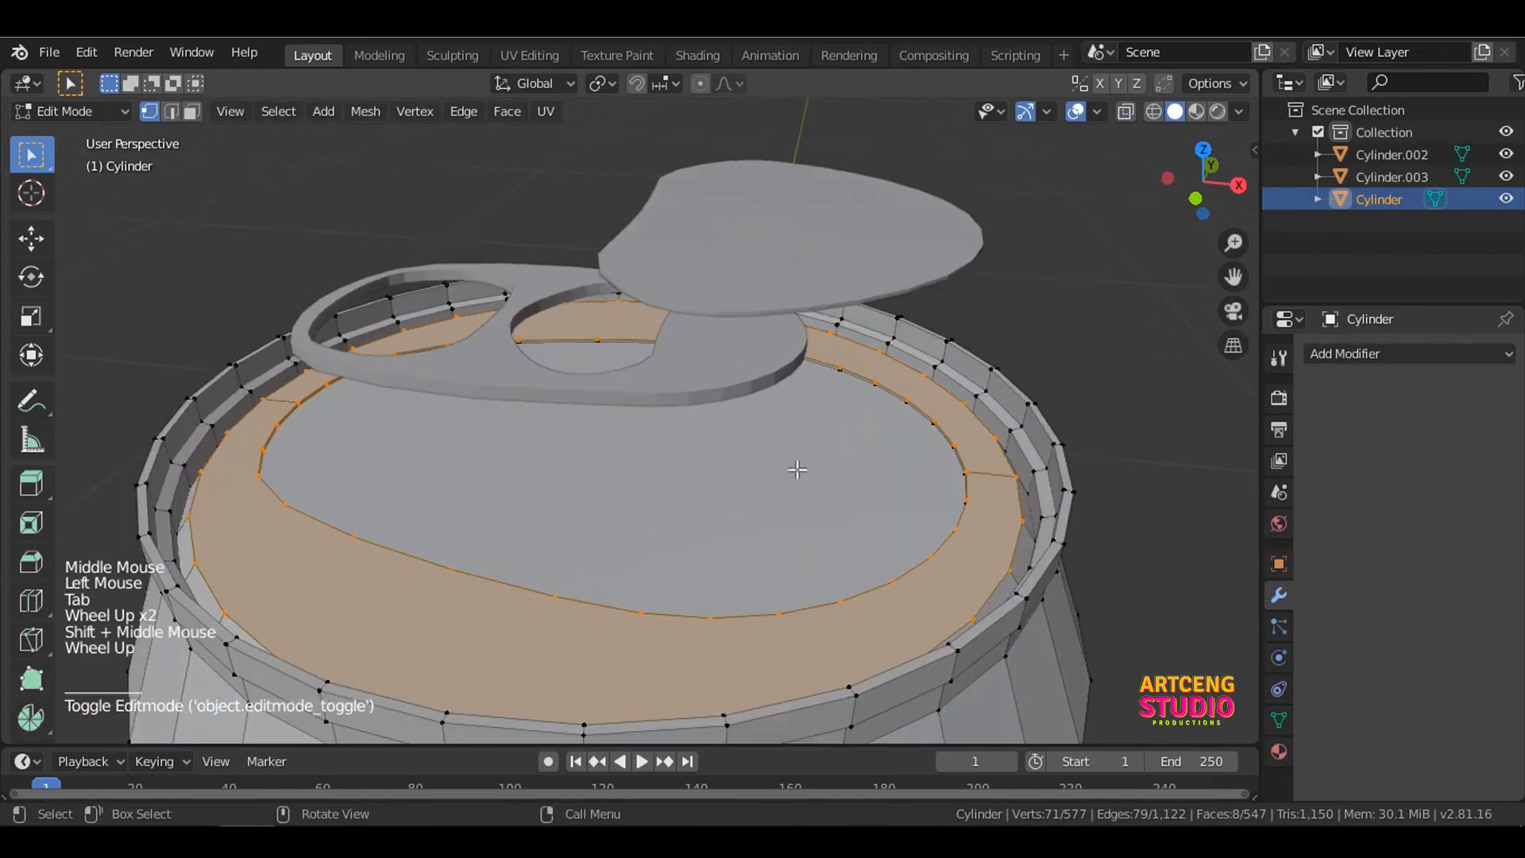
{"action": "left_click", "coordinate": [927, 432]}
{"action": "left_click", "coordinate": [927, 432], "text": "alt"}
{"action": "scroll", "coordinate": [843, 439], "scroll_direction": "down", "scroll_amount": 1}
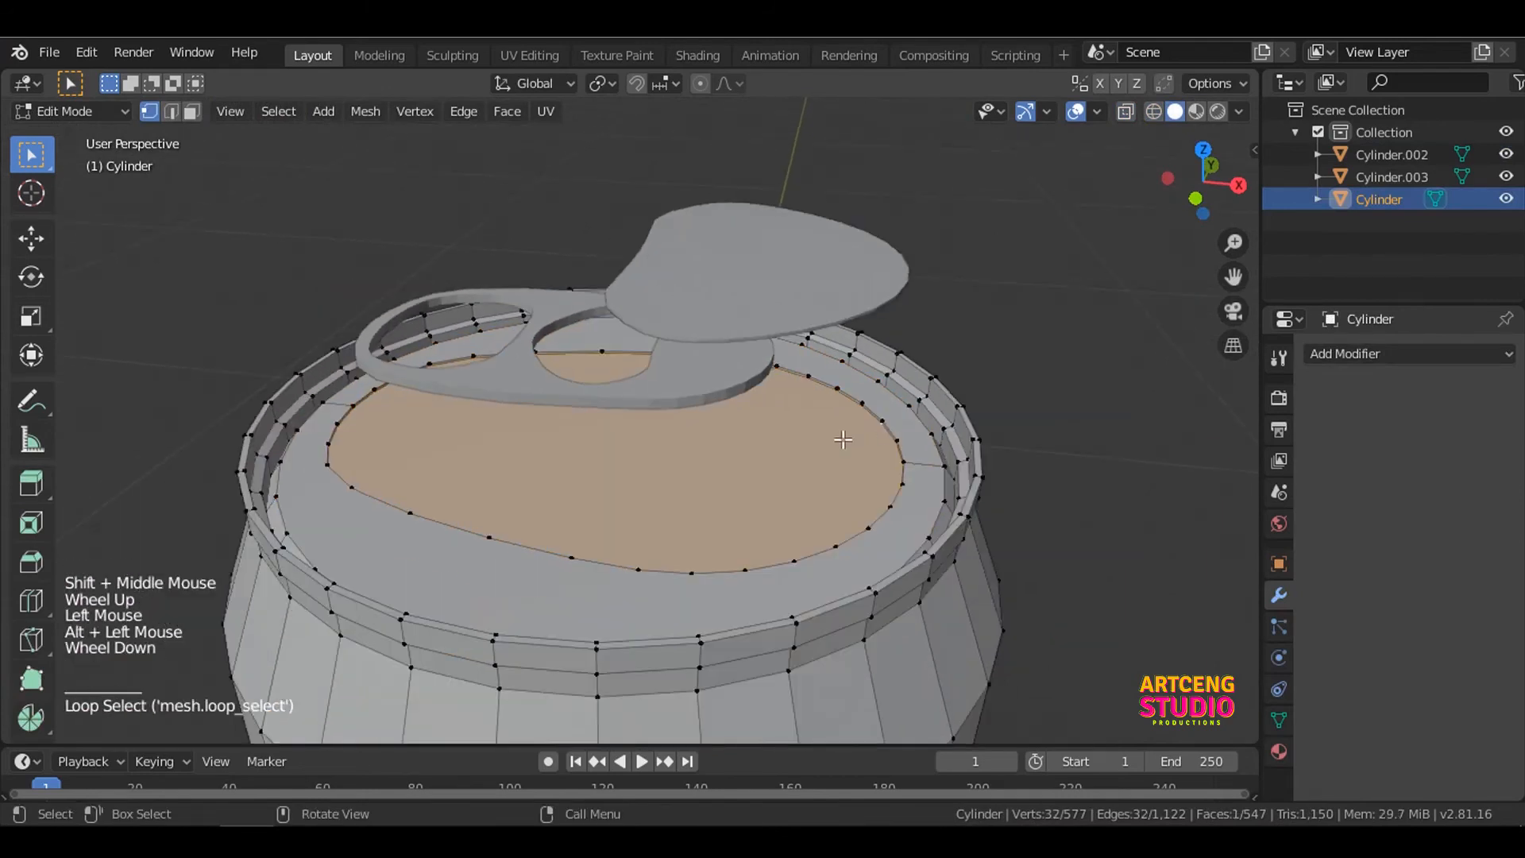
{"action": "key", "text": "s"}
{"action": "left_click", "coordinate": [1040, 492]}
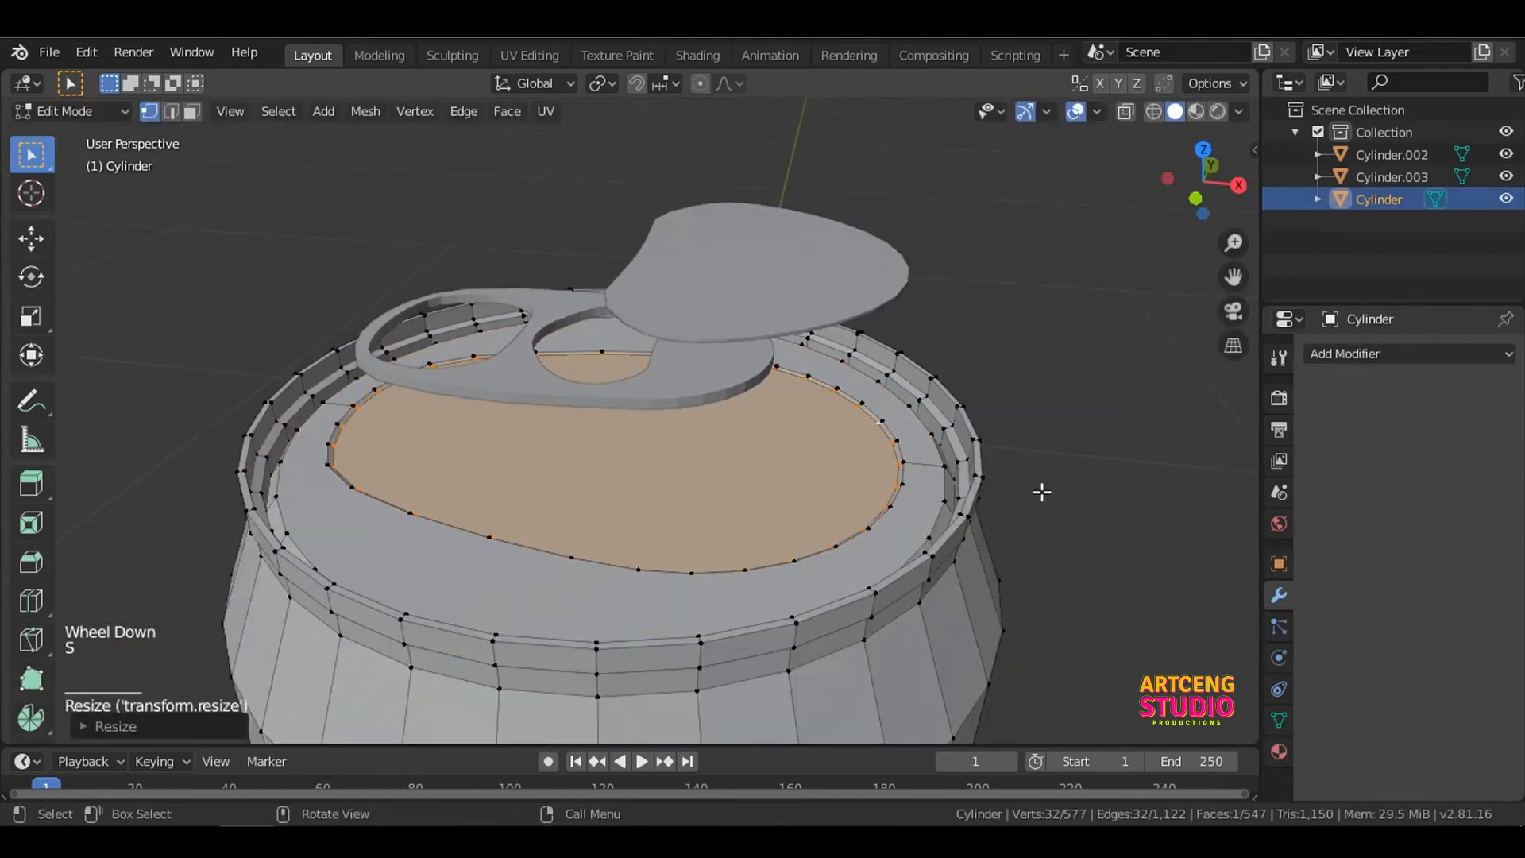
Step: Nudge the recess floor slightly along Z and return to Object Mode
{"action": "key", "text": "g"}
{"action": "key", "text": "z"}
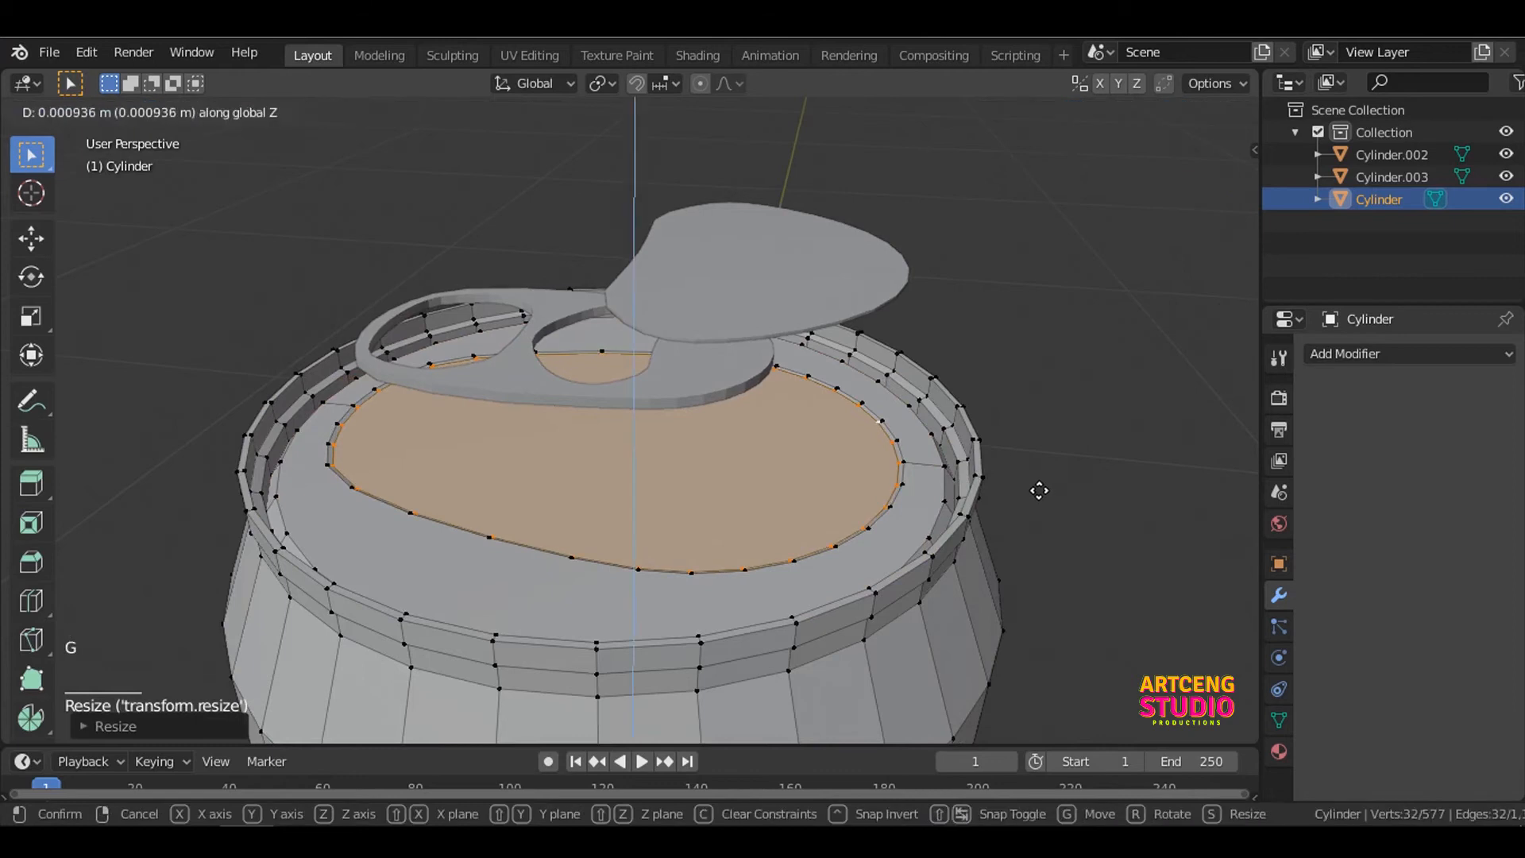
{"action": "left_click", "coordinate": [1035, 493]}
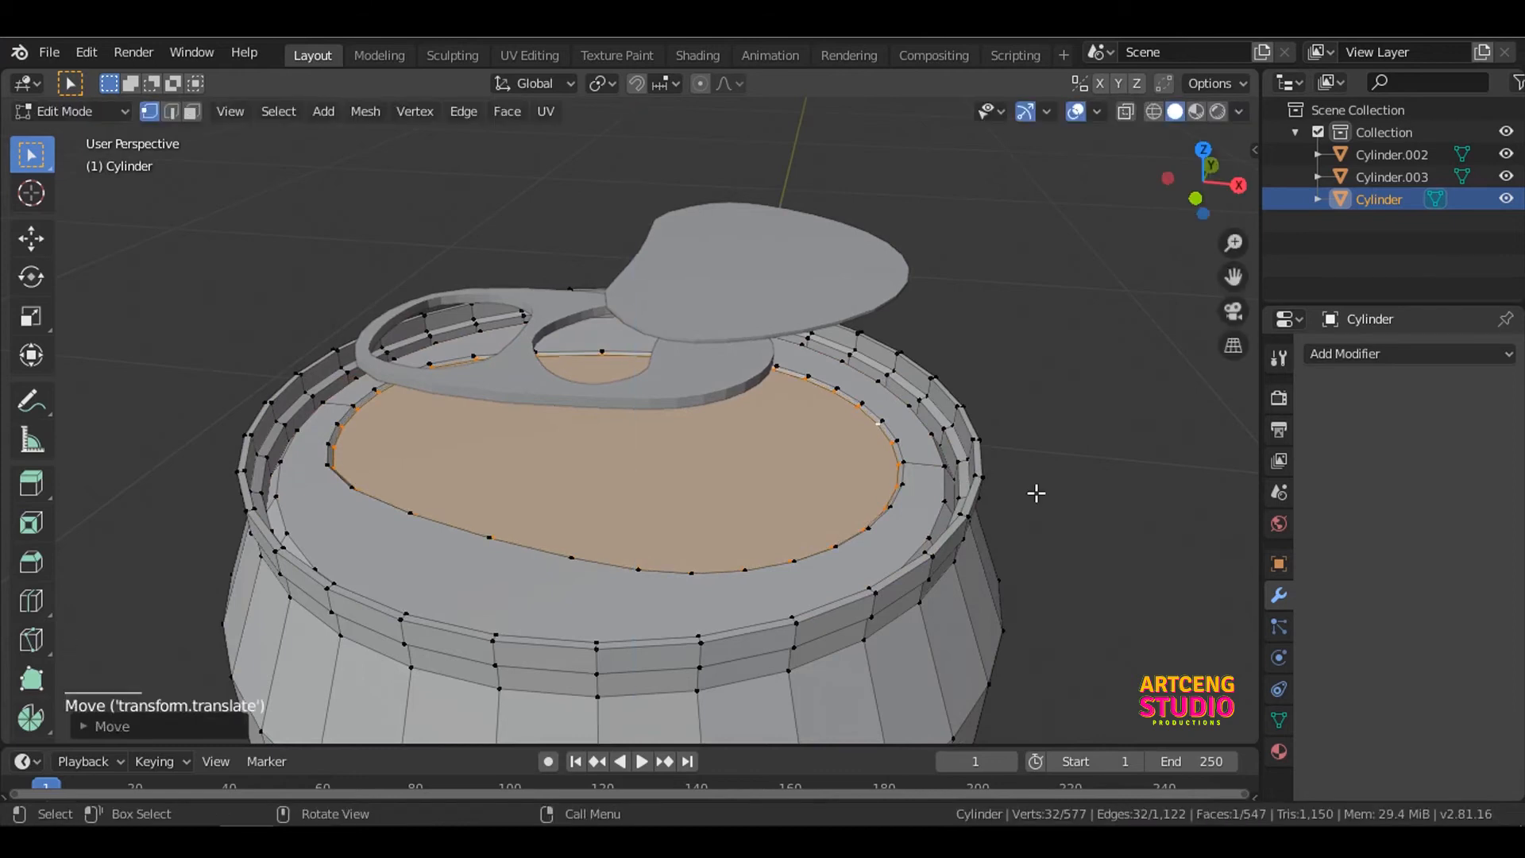
{"action": "key", "text": "Tab"}
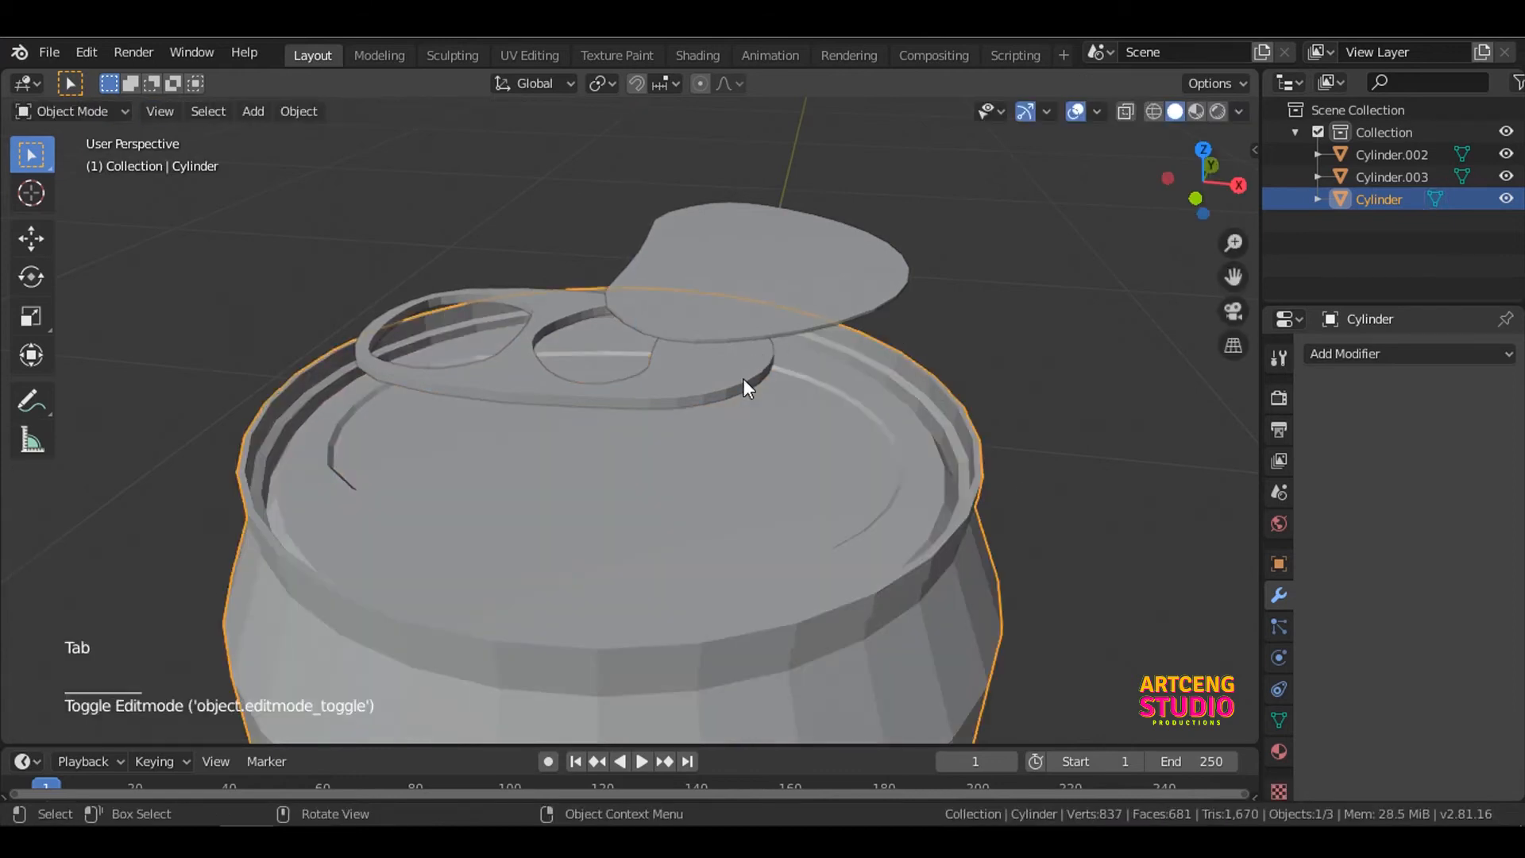
Step: Select the kidney-shaped opening plate and lower it about 0.14 m along Z onto the lid's recessed floor
{"action": "left_click", "coordinate": [799, 310]}
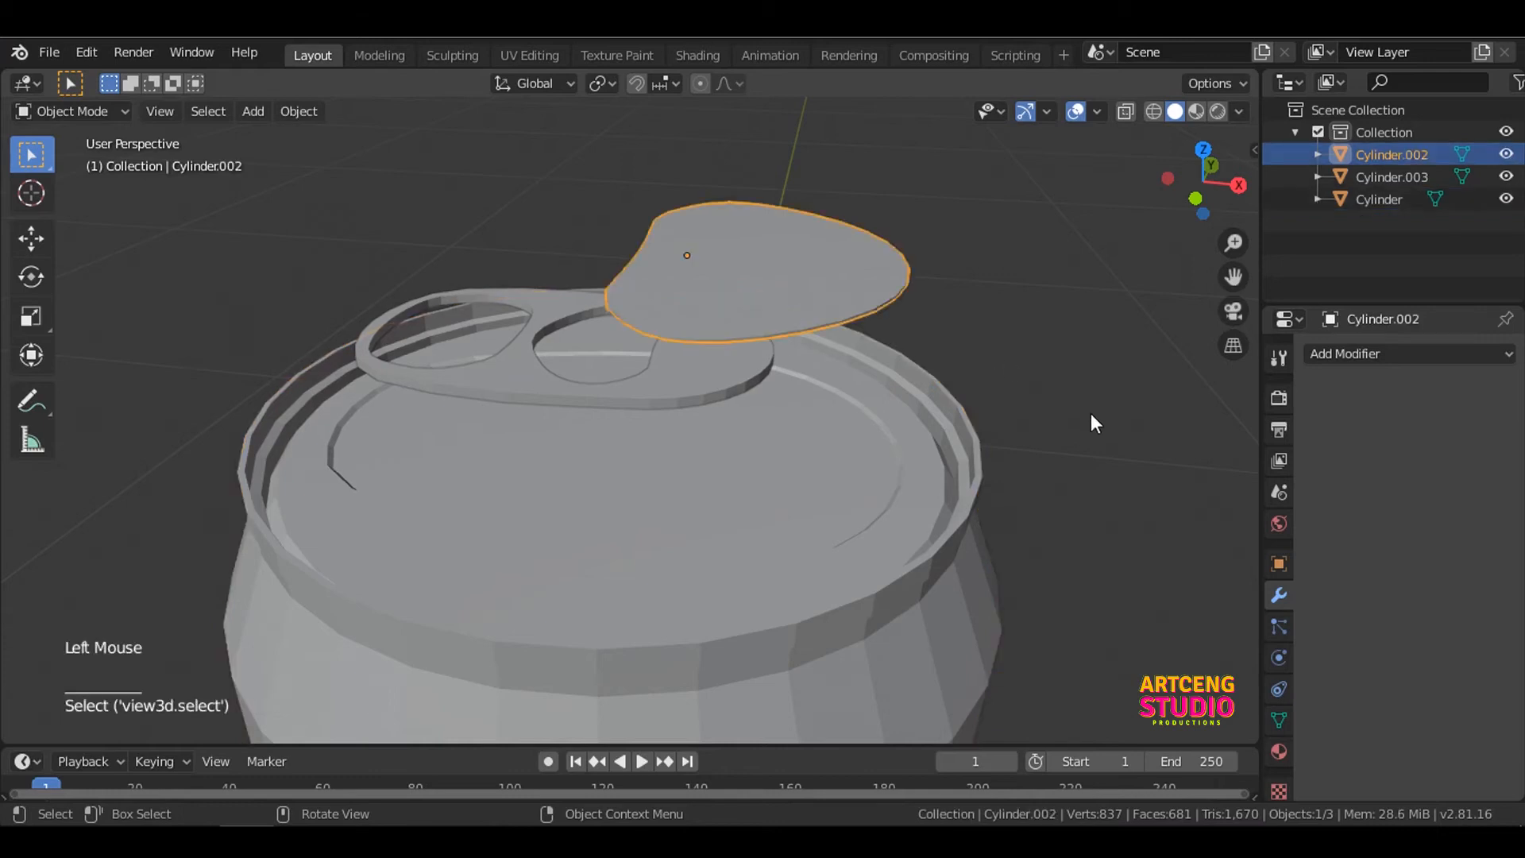
{"action": "key", "text": "g"}
{"action": "key", "text": "z"}
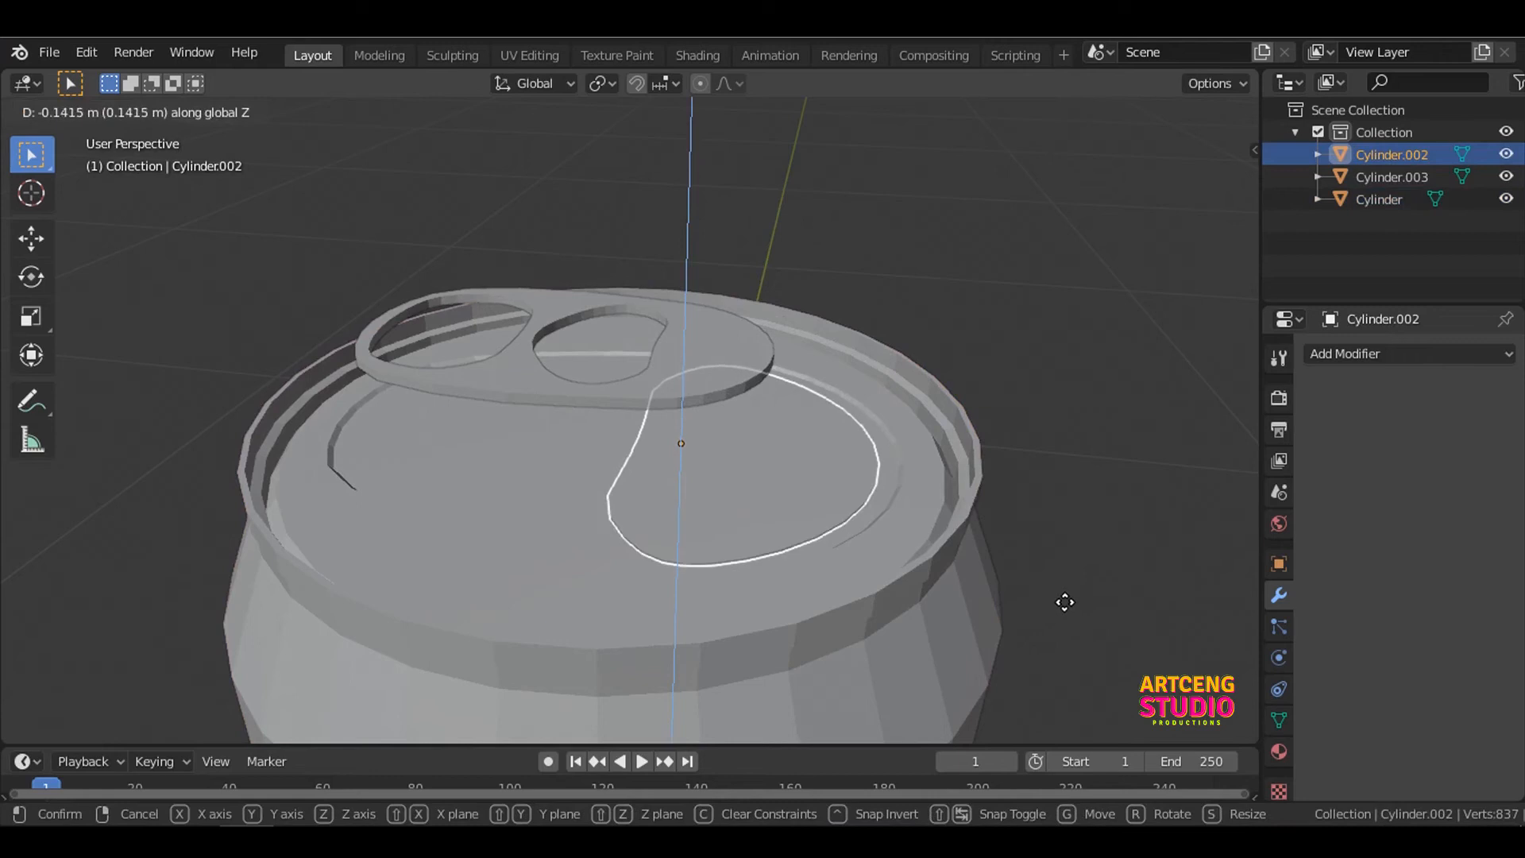
{"action": "left_click", "coordinate": [1064, 602]}
Step: From Top view, select the two-hole pull tab and narrow it slightly by scaling along Y
{"action": "middle_click_drag", "start_coordinate": [983, 514], "coordinate": [769, 502], "text": "shift"}
{"action": "scroll", "coordinate": [951, 440], "scroll_direction": "up", "scroll_amount": 3}
{"action": "scroll", "coordinate": [993, 422], "scroll_direction": "down", "scroll_amount": 2}
{"action": "key", "text": "grave"}
{"action": "left_click", "coordinate": [760, 382]}
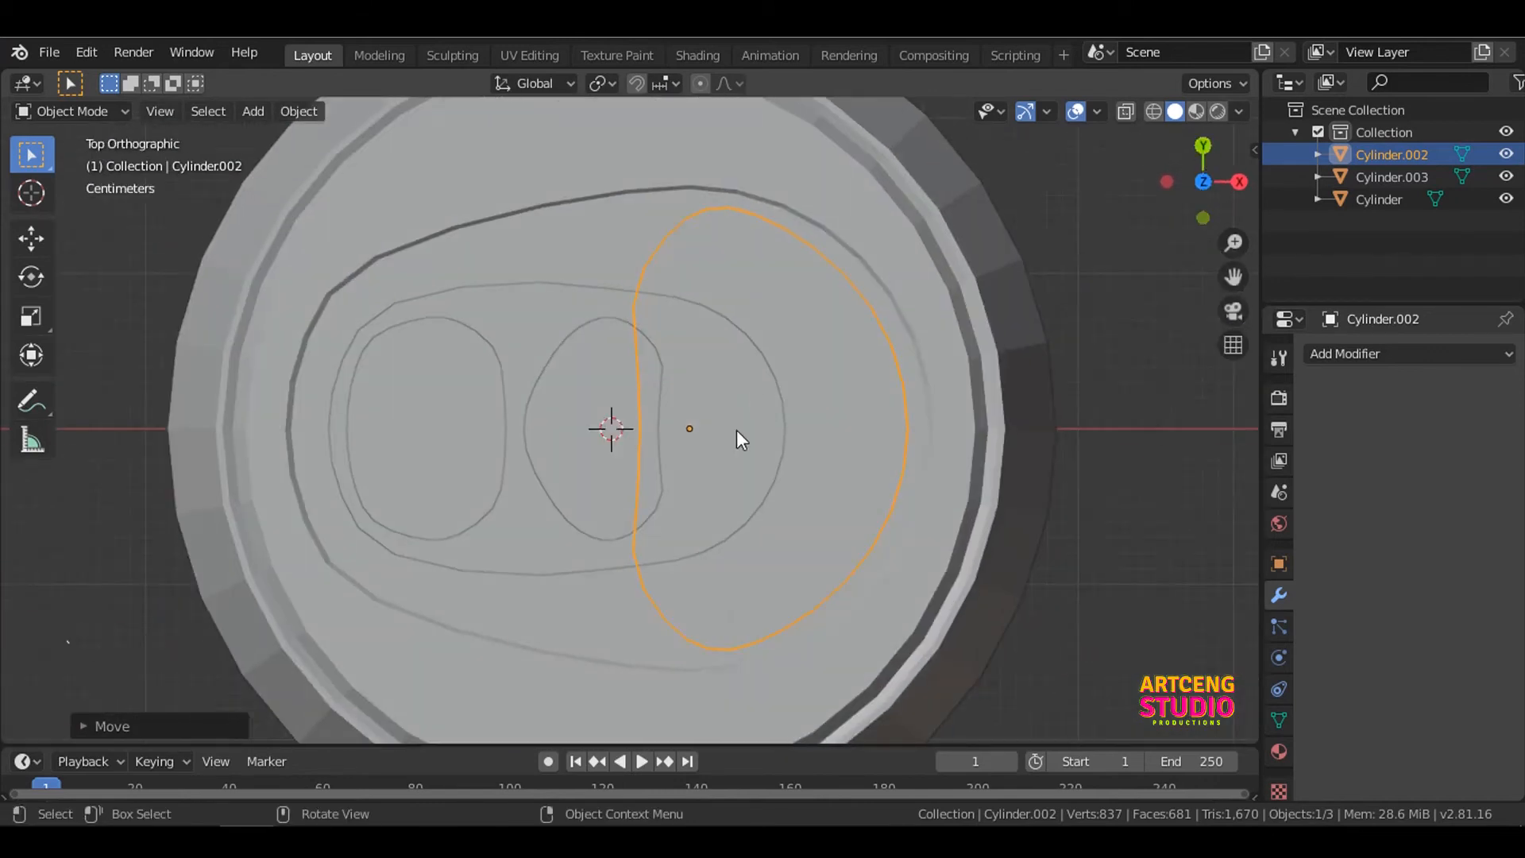
{"action": "left_click", "coordinate": [737, 432]}
{"action": "key", "text": "s"}
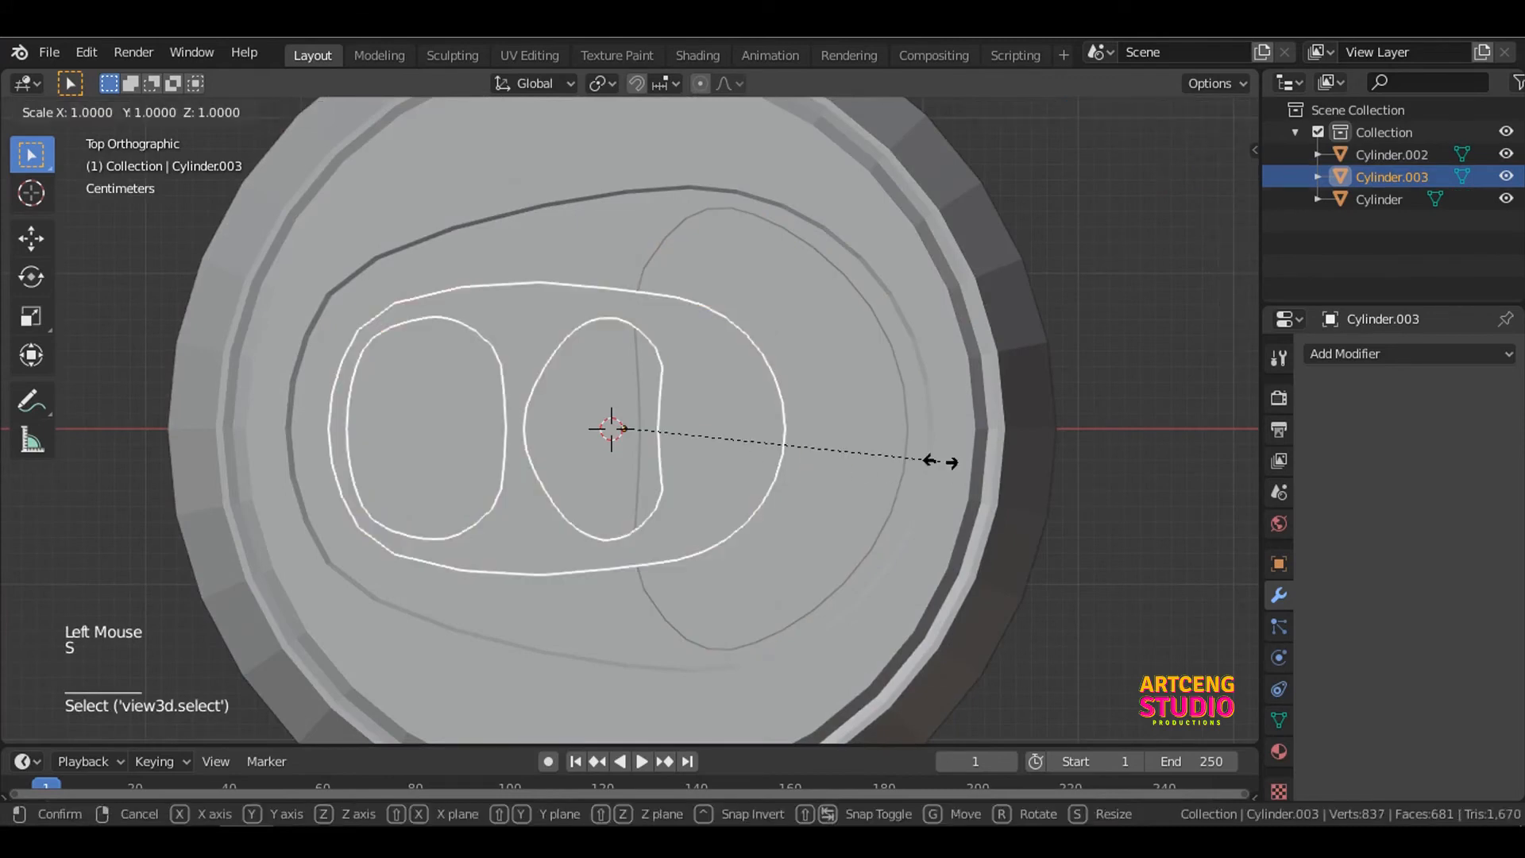
{"action": "key", "text": "x"}
{"action": "right_click", "coordinate": [922, 456]}
{"action": "key", "text": "s"}
{"action": "key", "text": "y"}
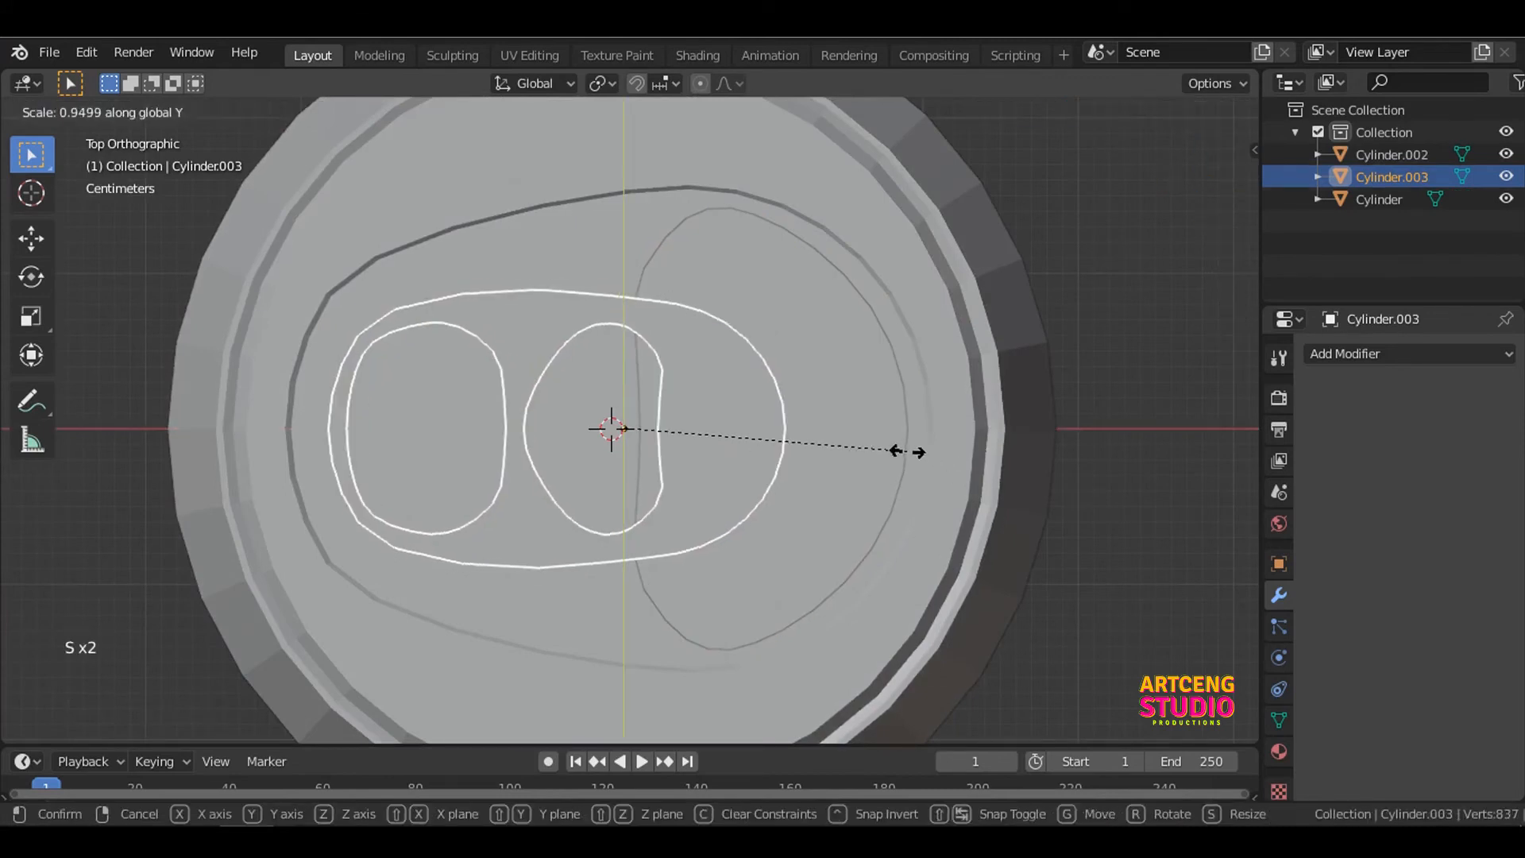
{"action": "left_click", "coordinate": [904, 450]}
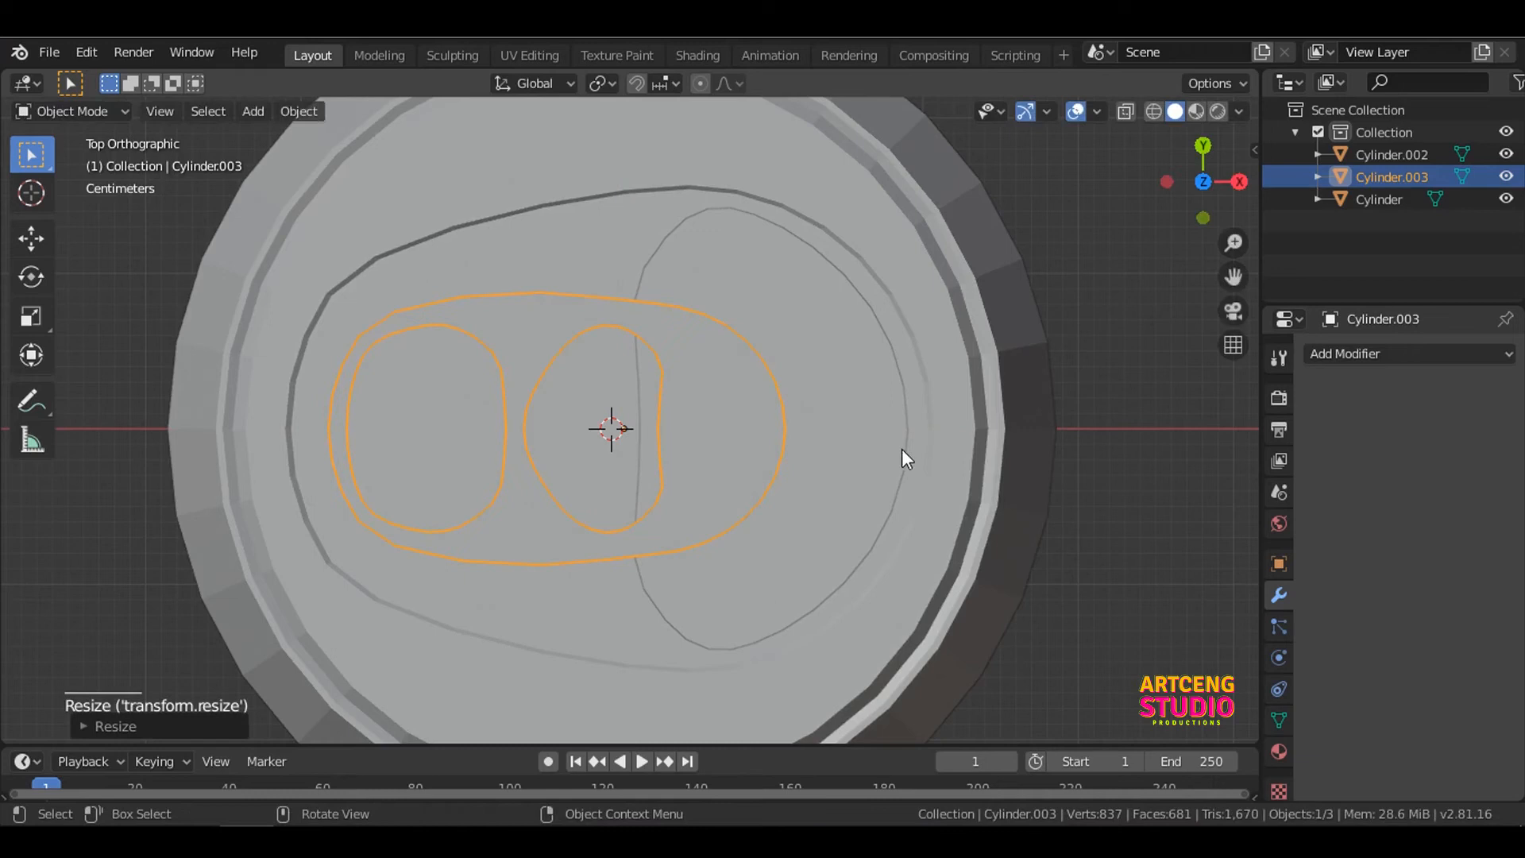
Step: In Edit Mode with wireframe shading, select the middle vertices of the tab's two long sides and scale them inward along Y to straighten the sides
{"action": "key", "text": "Tab"}
{"action": "left_click", "coordinate": [548, 296]}
{"action": "key", "text": "z"}
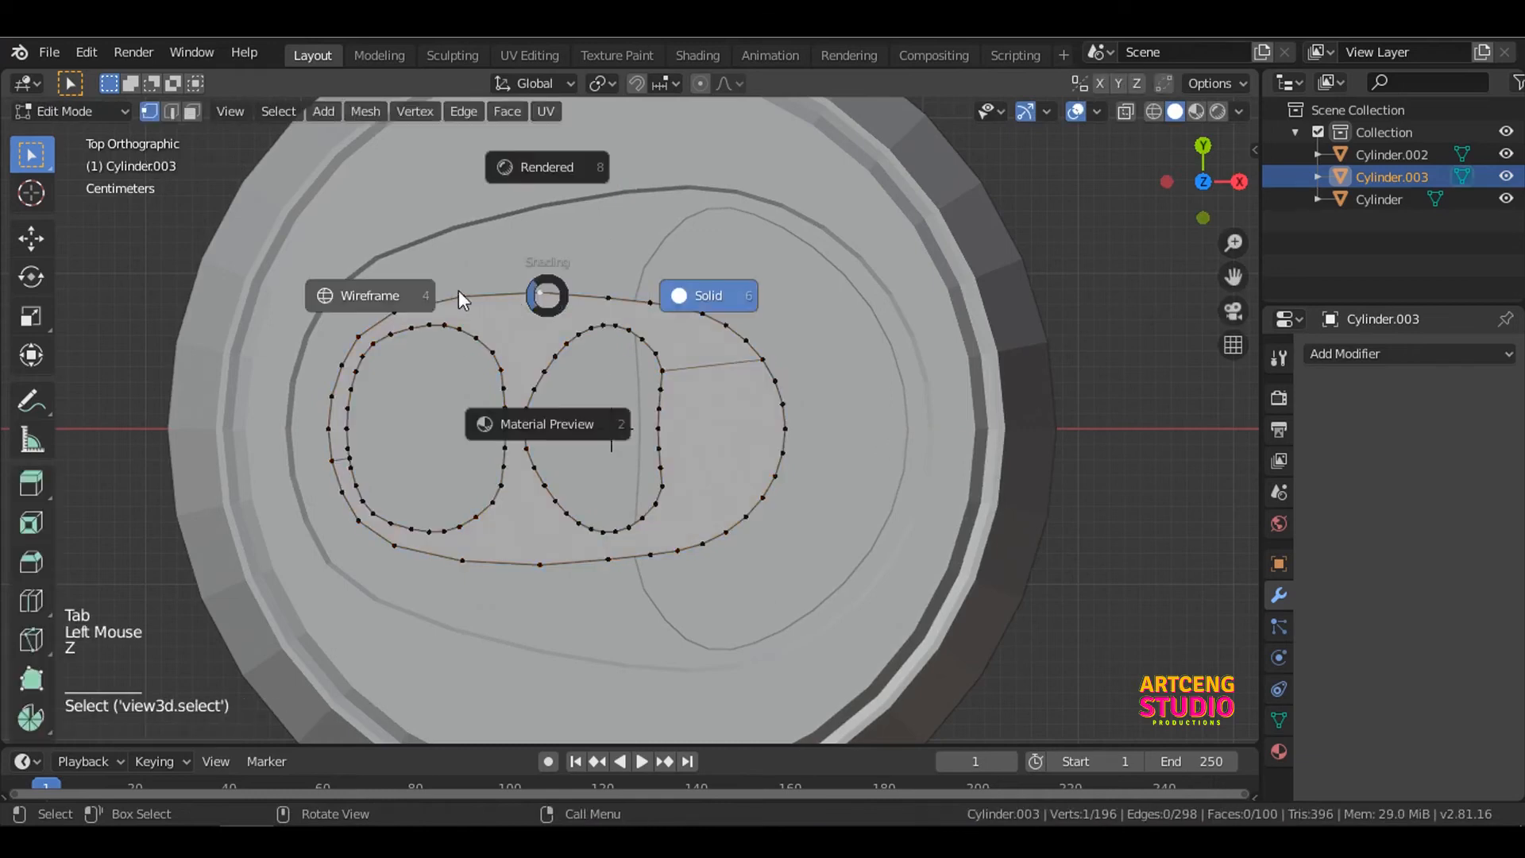
{"action": "left_click", "coordinate": [385, 298]}
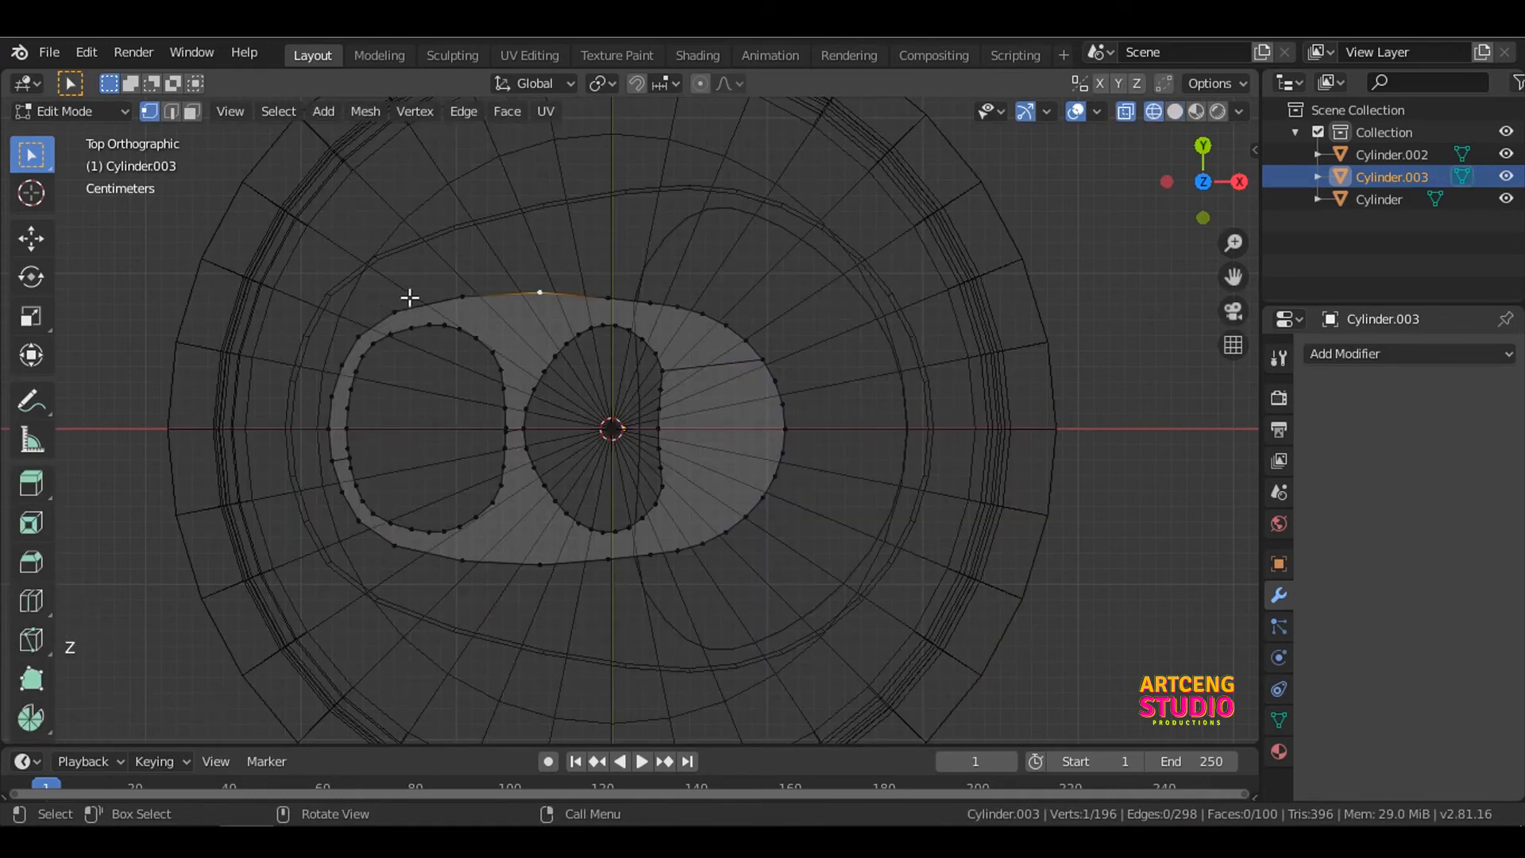
{"action": "key", "text": "c"}
{"action": "left_click", "coordinate": [524, 584]}
{"action": "key", "text": "Escape"}
{"action": "key", "text": "s"}
{"action": "key", "text": "y"}
{"action": "left_click", "coordinate": [788, 495]}
{"action": "key", "text": "Tab"}
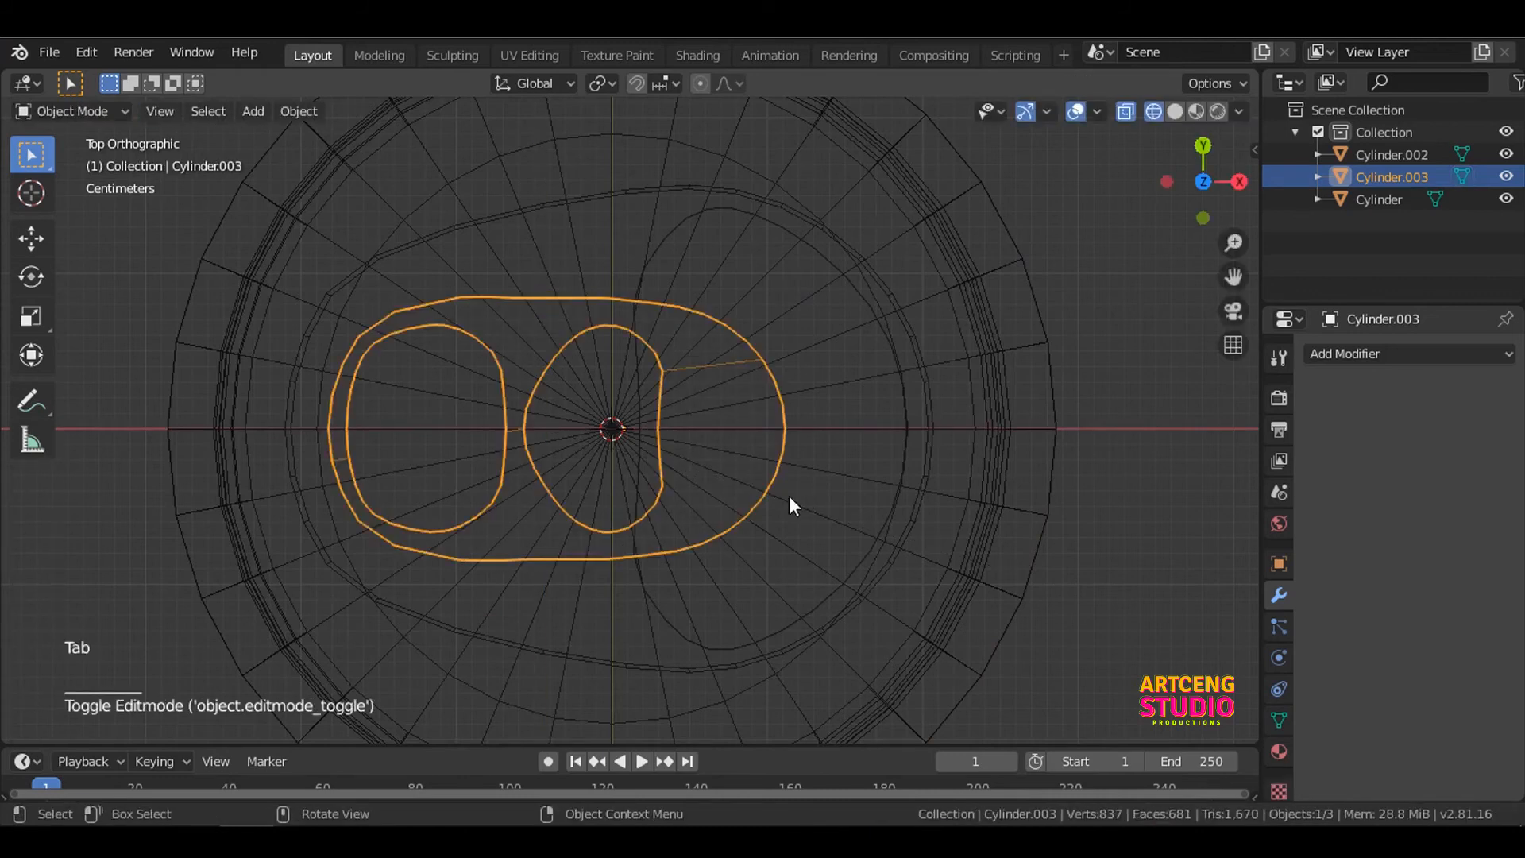
Step: Select the vertices at the tab's rounded end beside the smaller hole and move them inward along X with proportional editing enabled
{"action": "key", "text": "Tab"}
{"action": "left_click", "coordinate": [793, 465]}
{"action": "key", "text": "c"}
{"action": "left_click", "coordinate": [800, 434]}
{"action": "key", "text": "Escape"}
{"action": "key", "text": "o"}
{"action": "key", "text": "g"}
{"action": "key", "text": "x"}
{"action": "left_click", "coordinate": [876, 461]}
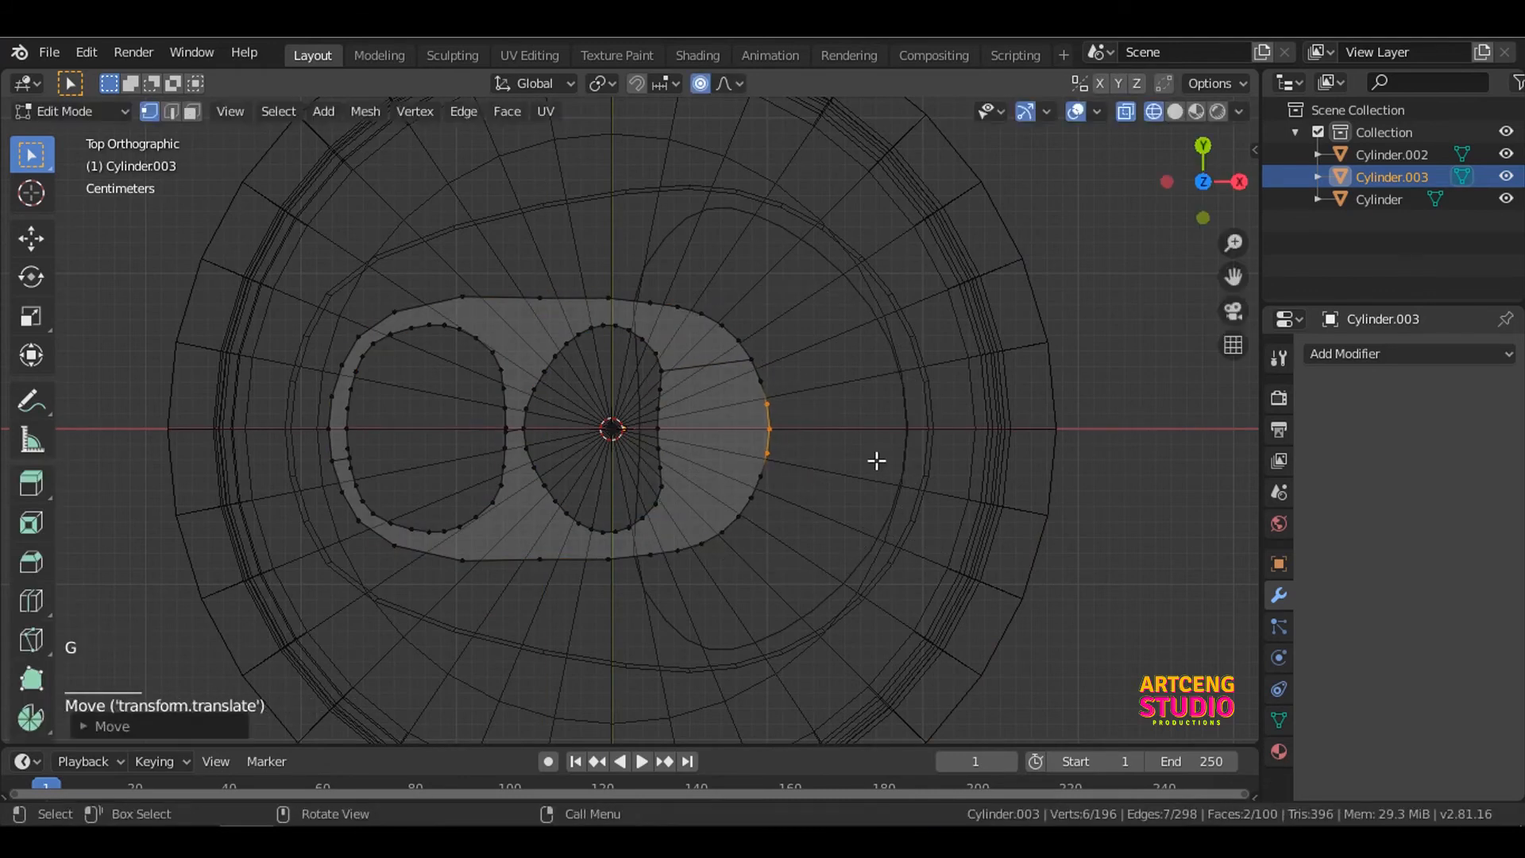
Step: Select the middle vertices of the smaller hole's straight edge and move them about -0.046 m along X to form a tongue
{"action": "left_click", "coordinate": [681, 439]}
{"action": "key", "text": "c"}
{"action": "left_click", "coordinate": [652, 427]}
{"action": "key", "text": "Escape"}
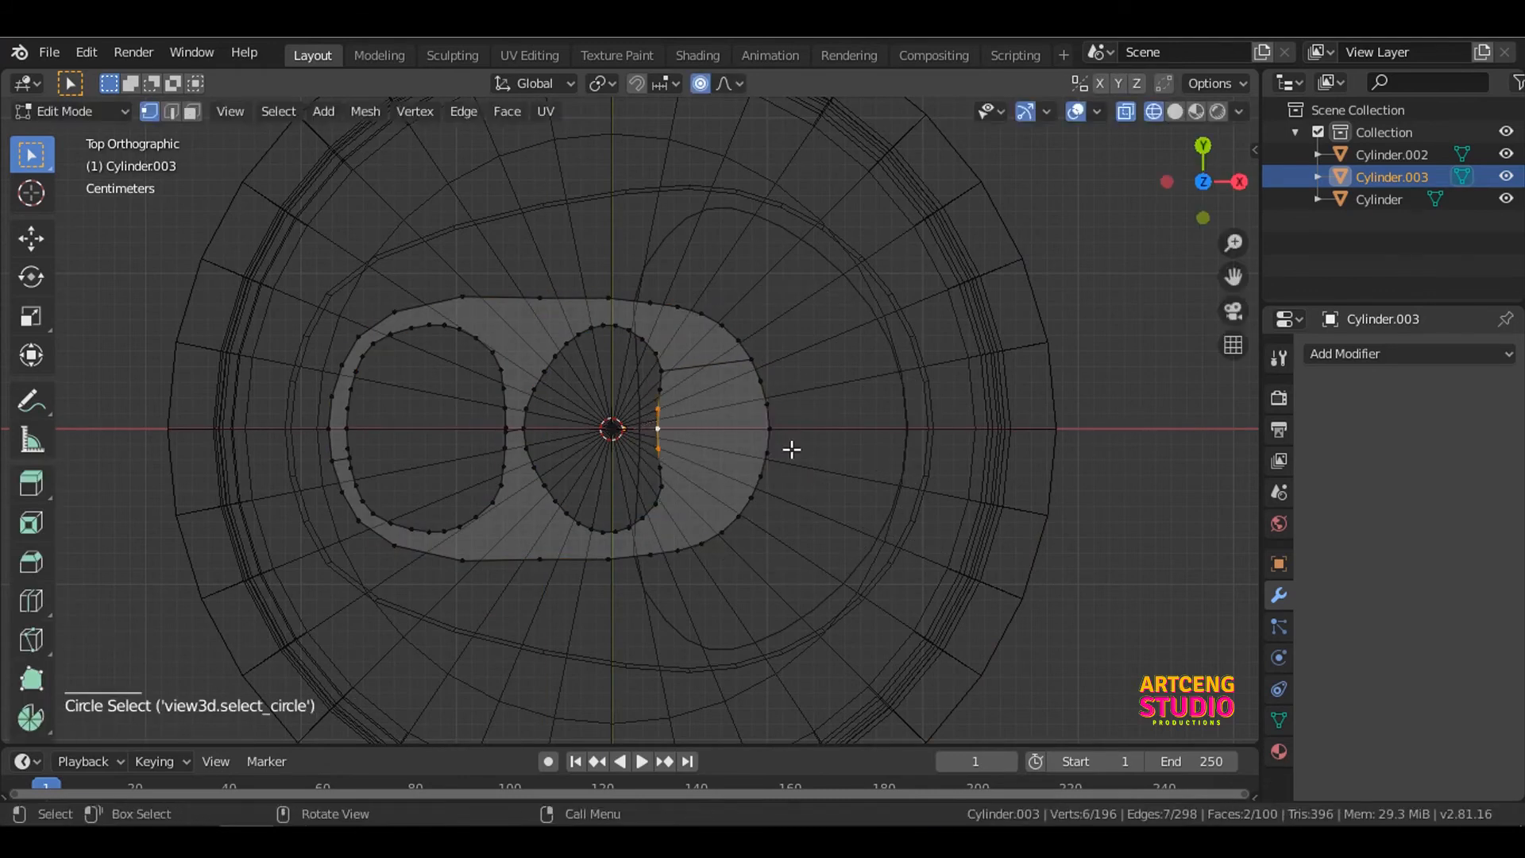
{"action": "key", "text": "g"}
{"action": "key", "text": "x"}
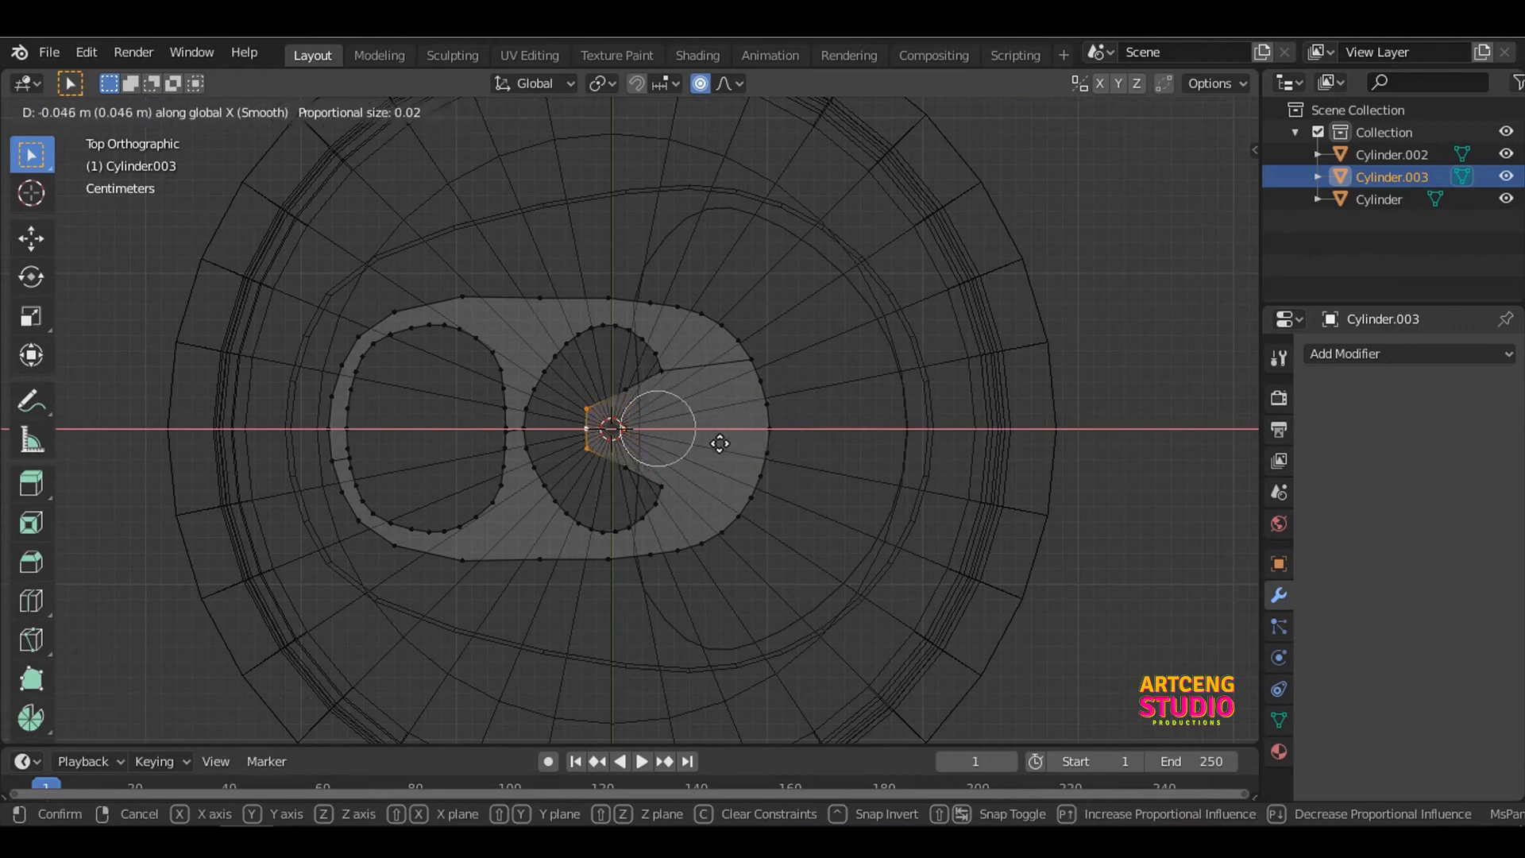
{"action": "left_click", "coordinate": [721, 443]}
Step: Select the corner vertices of the tongue's tip and shift them back slightly along X to round the tip
{"action": "left_click", "coordinate": [595, 429]}
{"action": "key", "text": "c"}
{"action": "key", "text": "Escape"}
{"action": "key", "text": "g"}
{"action": "key", "text": "x"}
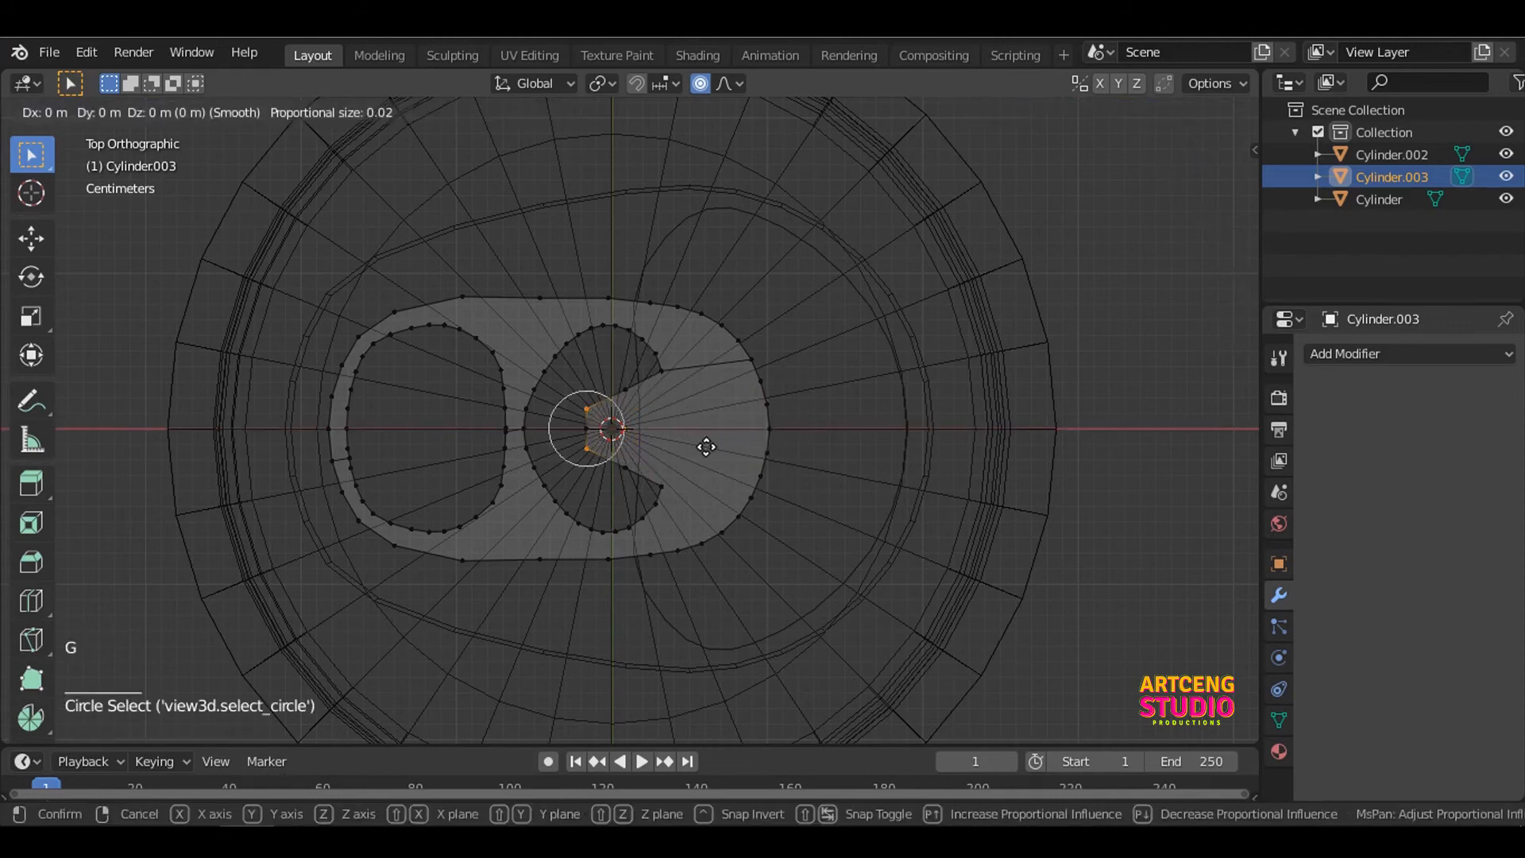
{"action": "left_click", "coordinate": [717, 448]}
Step: Select the two vertices at the base of the tongue, one on each side
{"action": "left_click", "coordinate": [676, 378]}
{"action": "key", "text": "c"}
{"action": "left_click", "coordinate": [669, 484]}
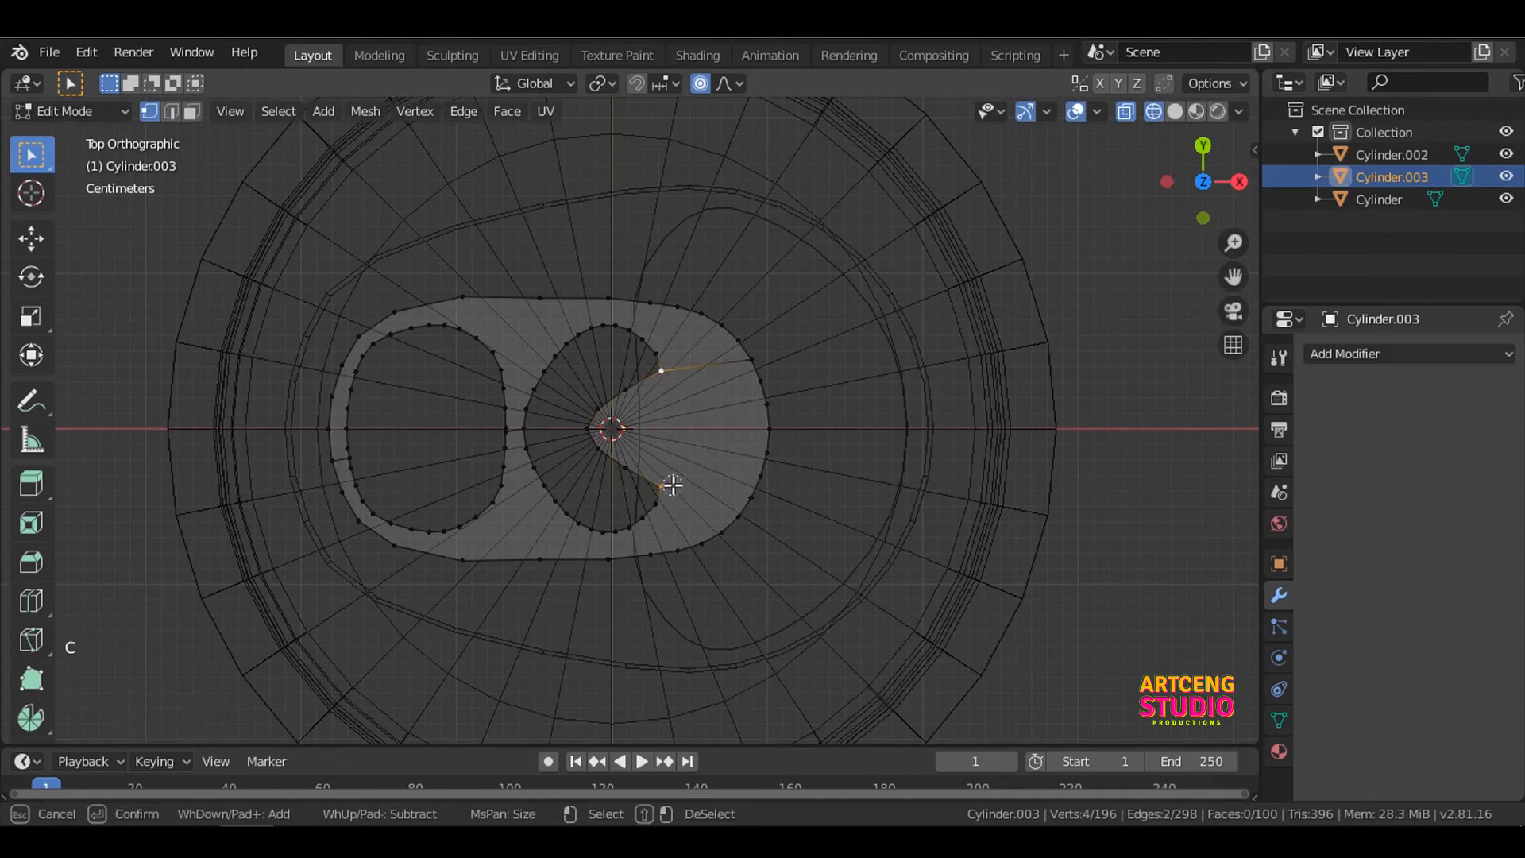
{"action": "key", "text": "Escape"}
{"action": "key", "text": "s"}
{"action": "key", "text": "x"}
{"action": "key", "text": "Escape"}
{"action": "key", "text": "s"}
{"action": "key", "text": "Escape"}
Step: Scale the tongue's two base vertices along Y to about 0.7 to narrow its base
{"action": "key", "text": "s"}
{"action": "key", "text": "y"}
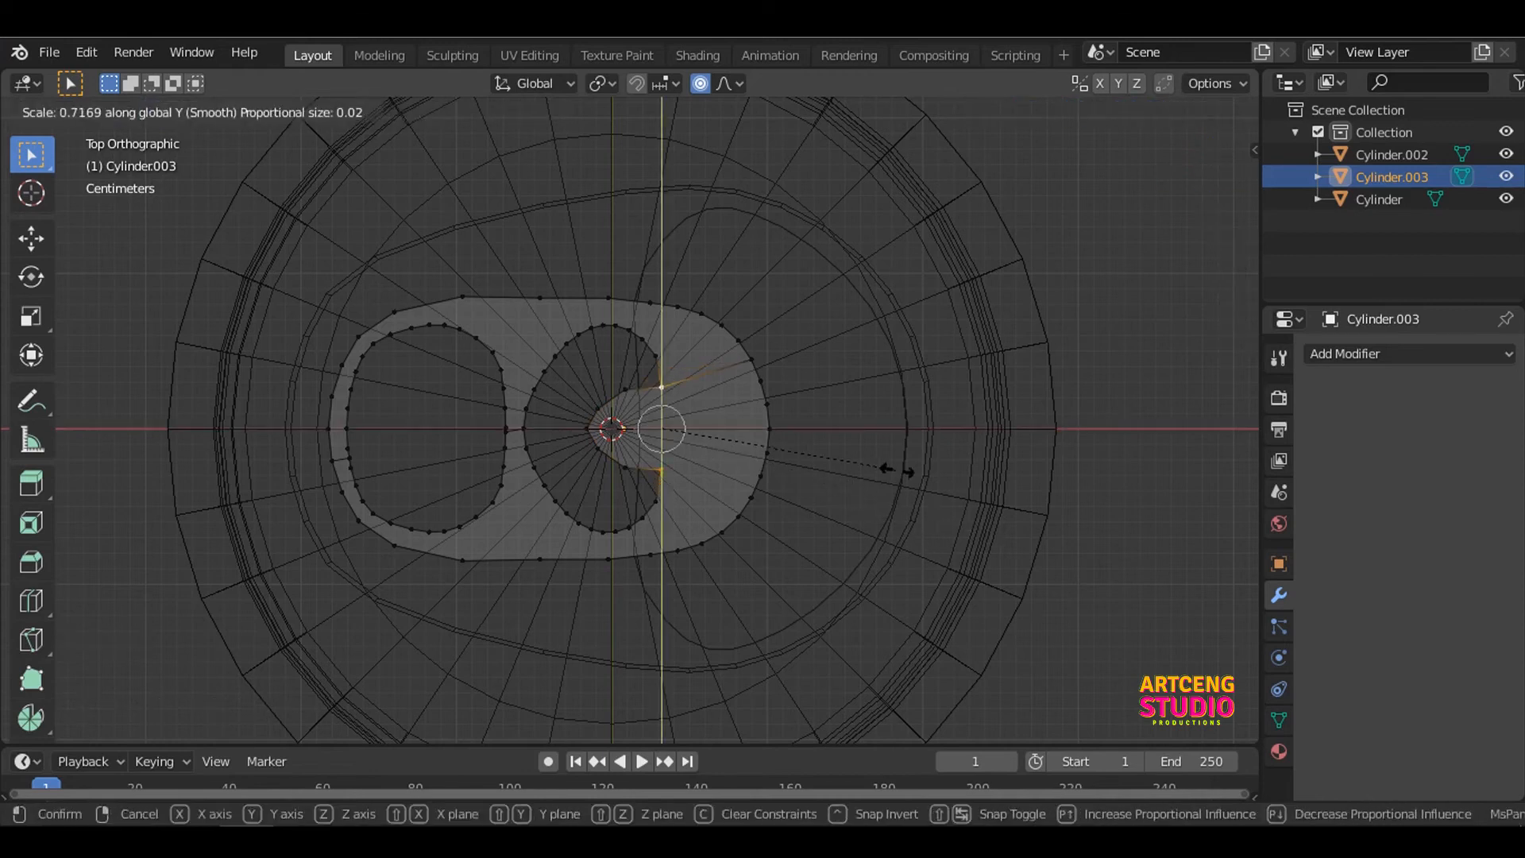
{"action": "left_click", "coordinate": [912, 480]}
{"action": "key", "text": "Tab"}
{"action": "key", "text": "Tab"}
Step: Reselect the two vertices at the tongue's base, move them about 0.0007 m along X, and return to Object Mode
{"action": "left_click", "coordinate": [667, 384]}
{"action": "key", "text": "c"}
{"action": "left_click", "coordinate": [664, 475]}
{"action": "key", "text": "Escape"}
{"action": "key", "text": "g"}
{"action": "key", "text": "x"}
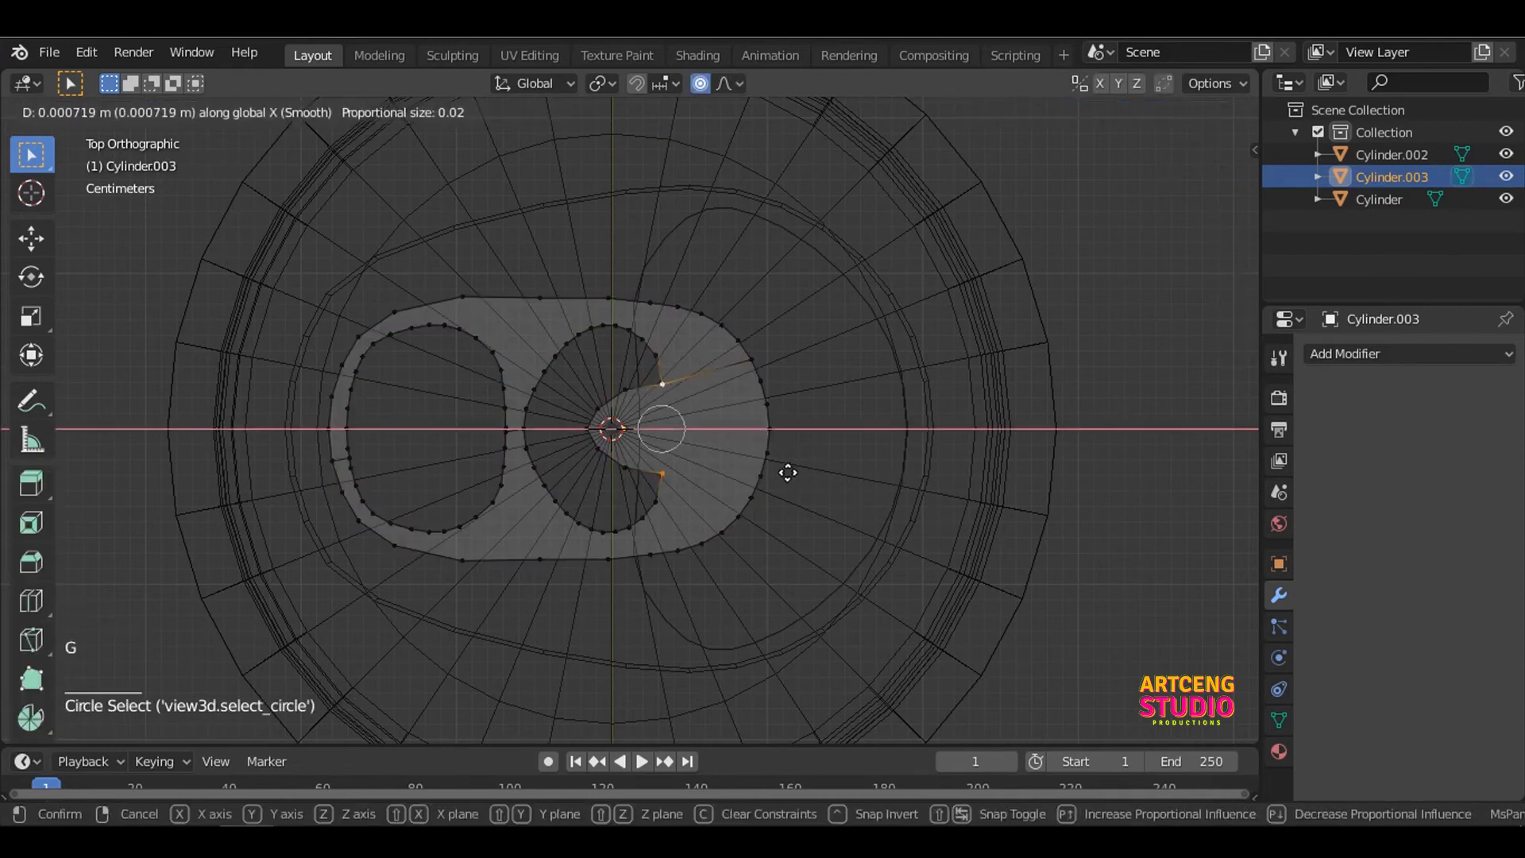
{"action": "left_click", "coordinate": [787, 473]}
{"action": "key", "text": "Tab"}
Step: Add a mesh cylinder at the origin and scale it down until it fits inside the can
{"action": "middle_click_drag", "start_coordinate": [650, 426], "coordinate": [642, 318]}
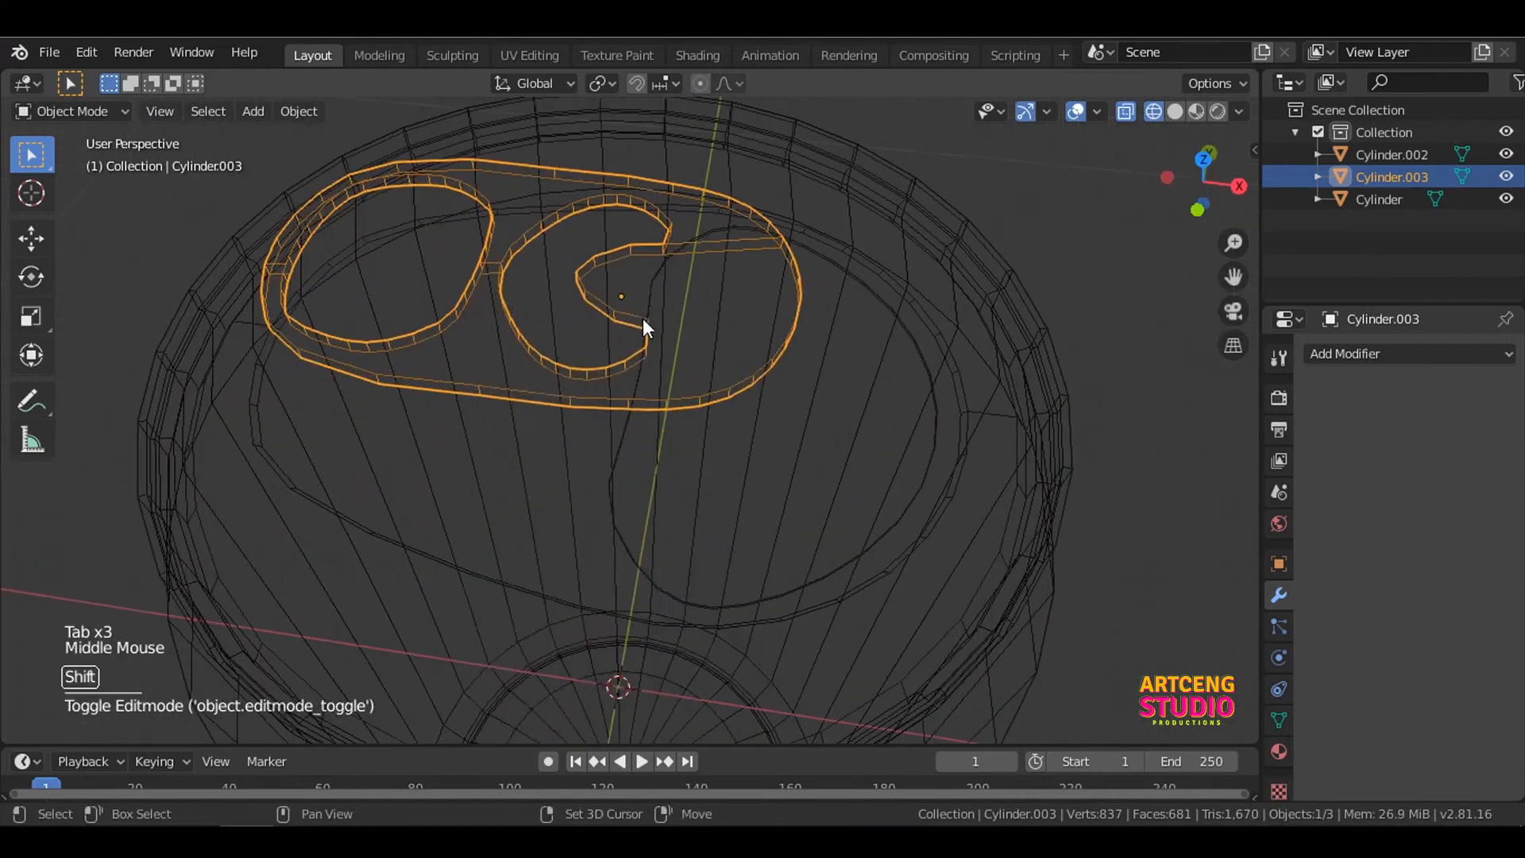
{"action": "key", "text": "shift+a"}
{"action": "mouse_move", "coordinate": [642, 318]}
{"action": "left_click", "coordinate": [712, 427]}
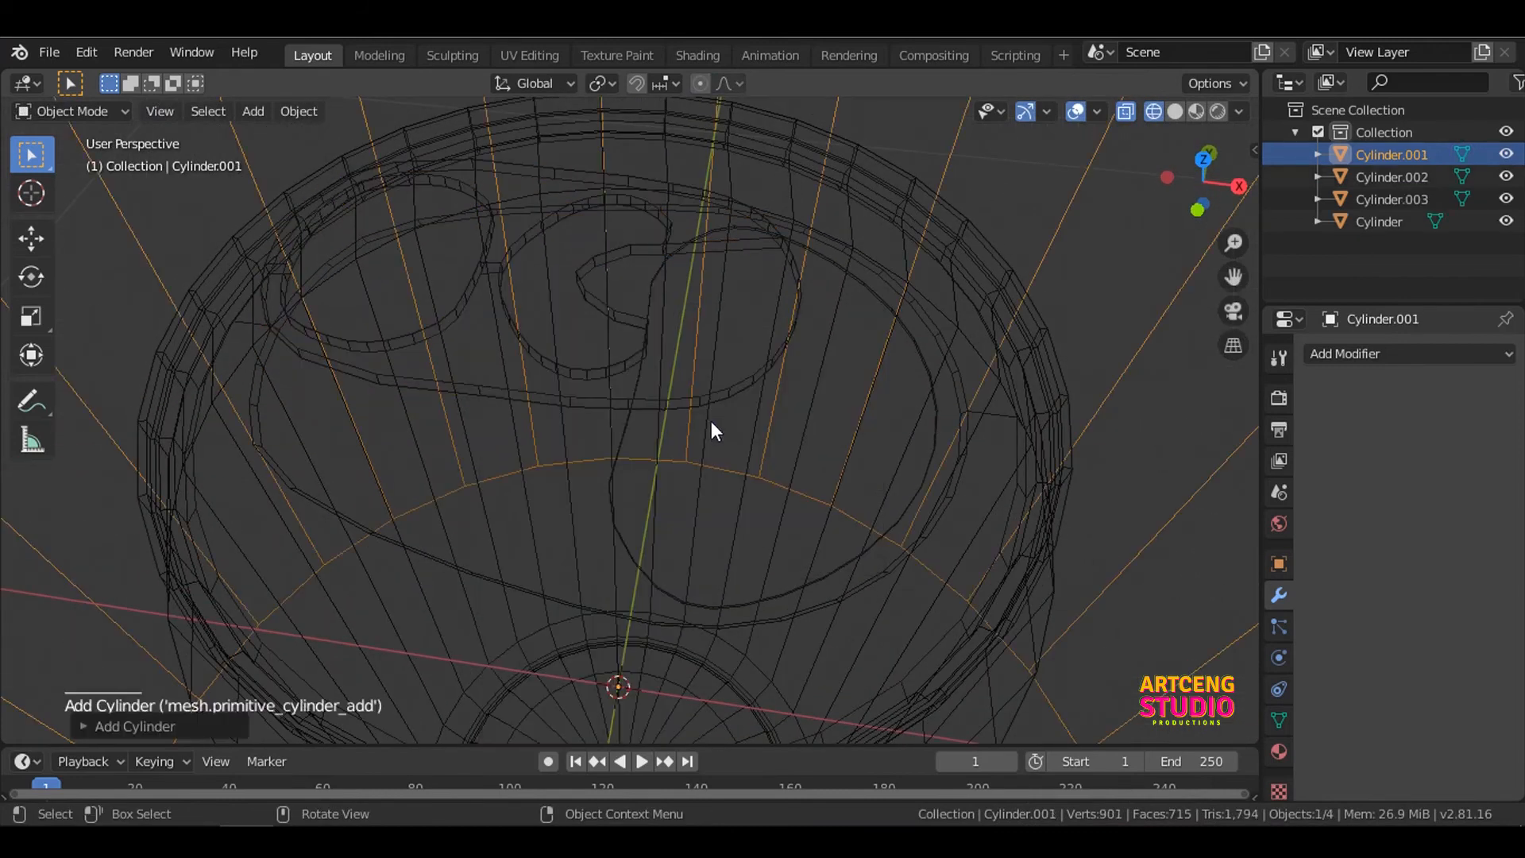
{"action": "scroll", "coordinate": [699, 409], "scroll_direction": "down", "scroll_amount": 10}
{"action": "key", "text": "s"}
{"action": "left_click", "coordinate": [819, 475]}
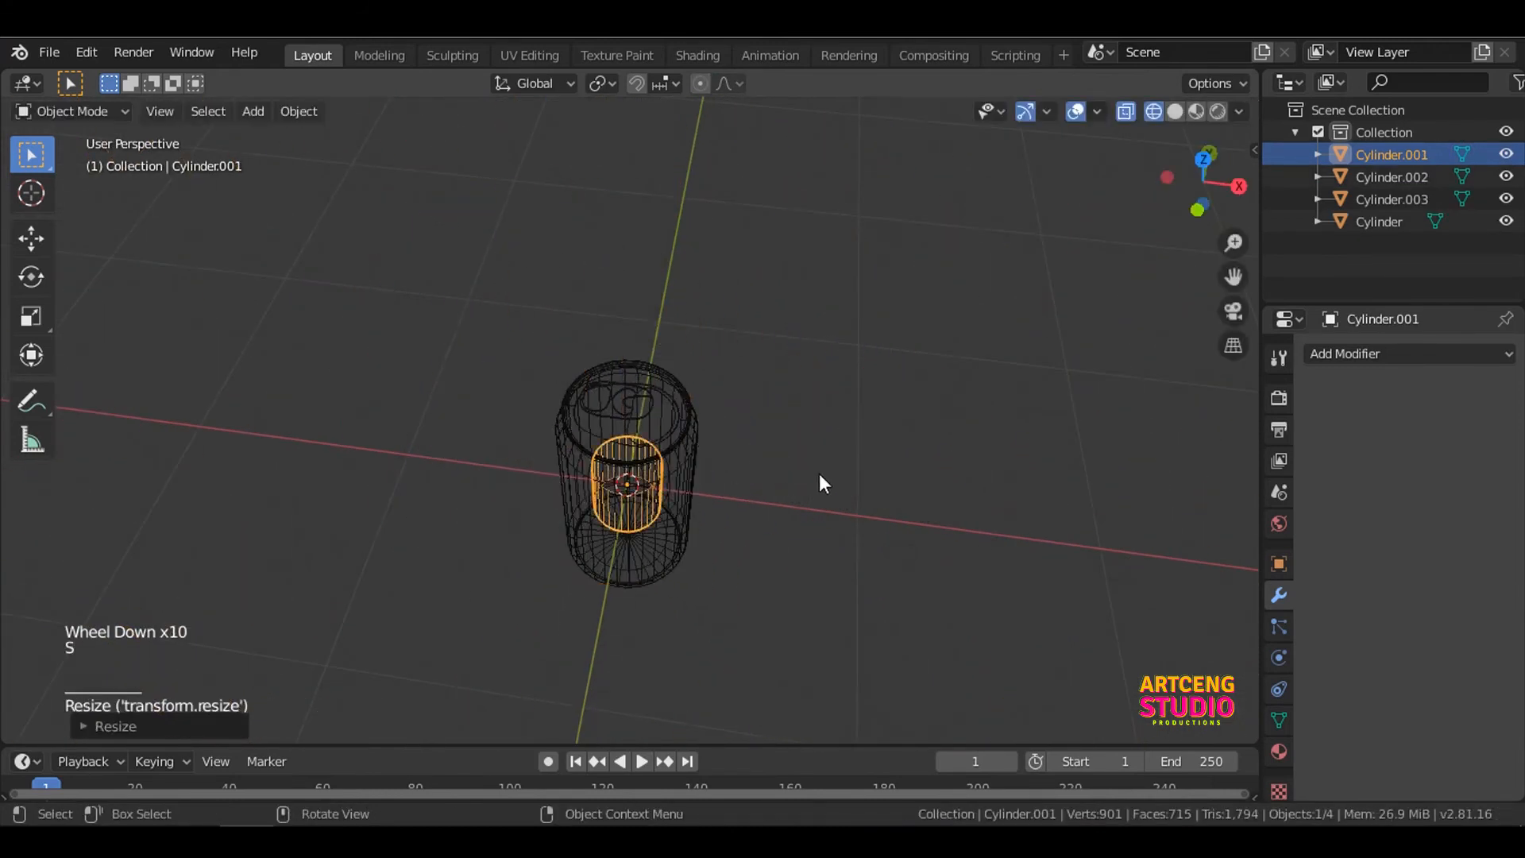
Step: In top view, resize the new cylinder to a small rivet that fits the tab's tongue
{"action": "key", "text": "grave"}
{"action": "left_click", "coordinate": [798, 359]}
{"action": "scroll", "coordinate": [669, 443], "scroll_direction": "up", "scroll_amount": 9}
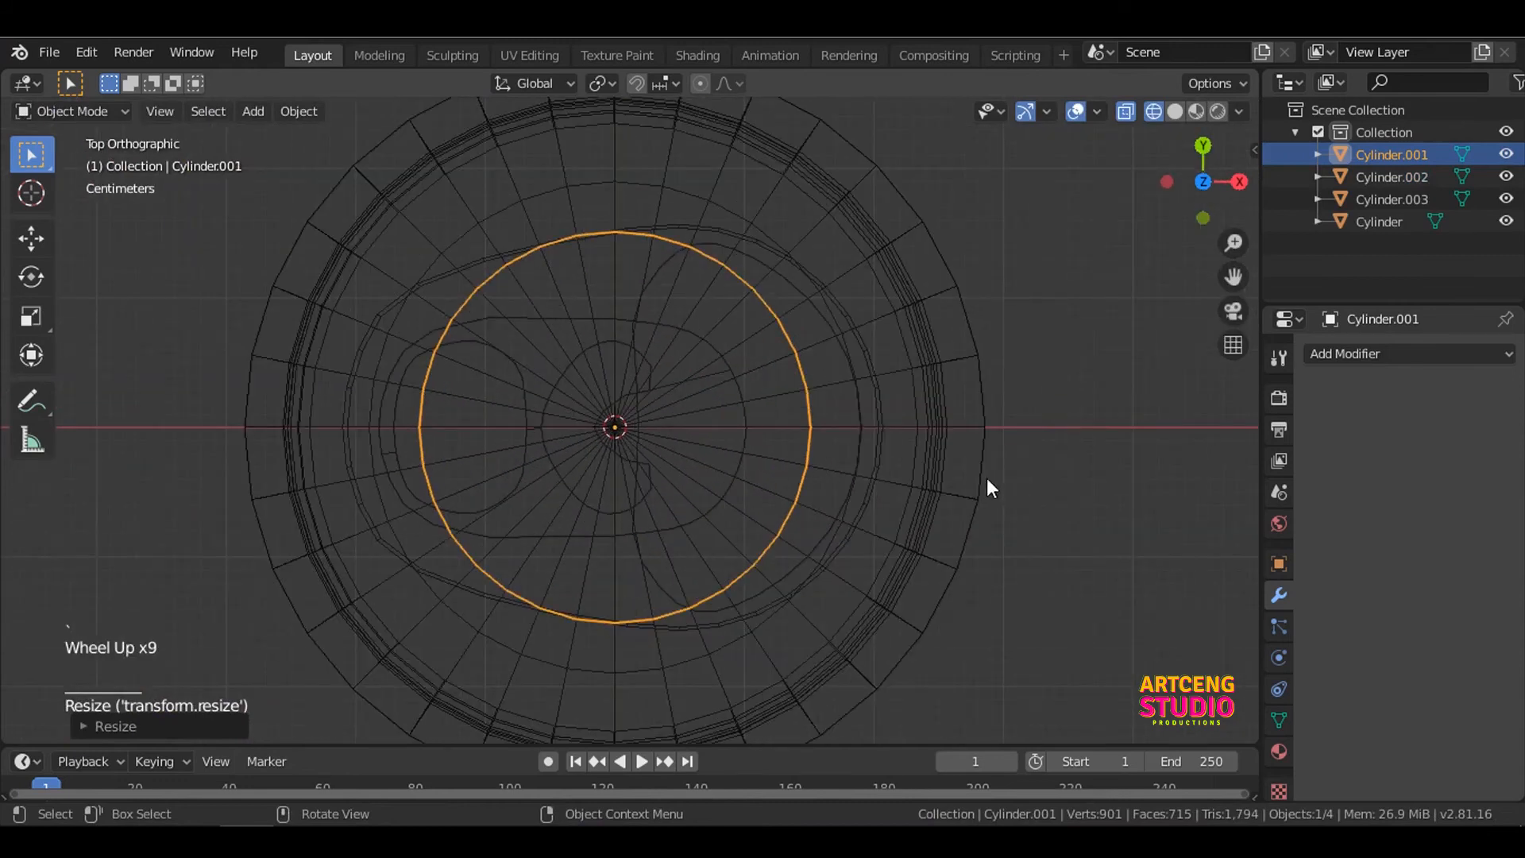
{"action": "key", "text": "s"}
{"action": "left_click", "coordinate": [658, 427]}
{"action": "scroll", "coordinate": [667, 472], "scroll_direction": "up", "scroll_amount": 11}
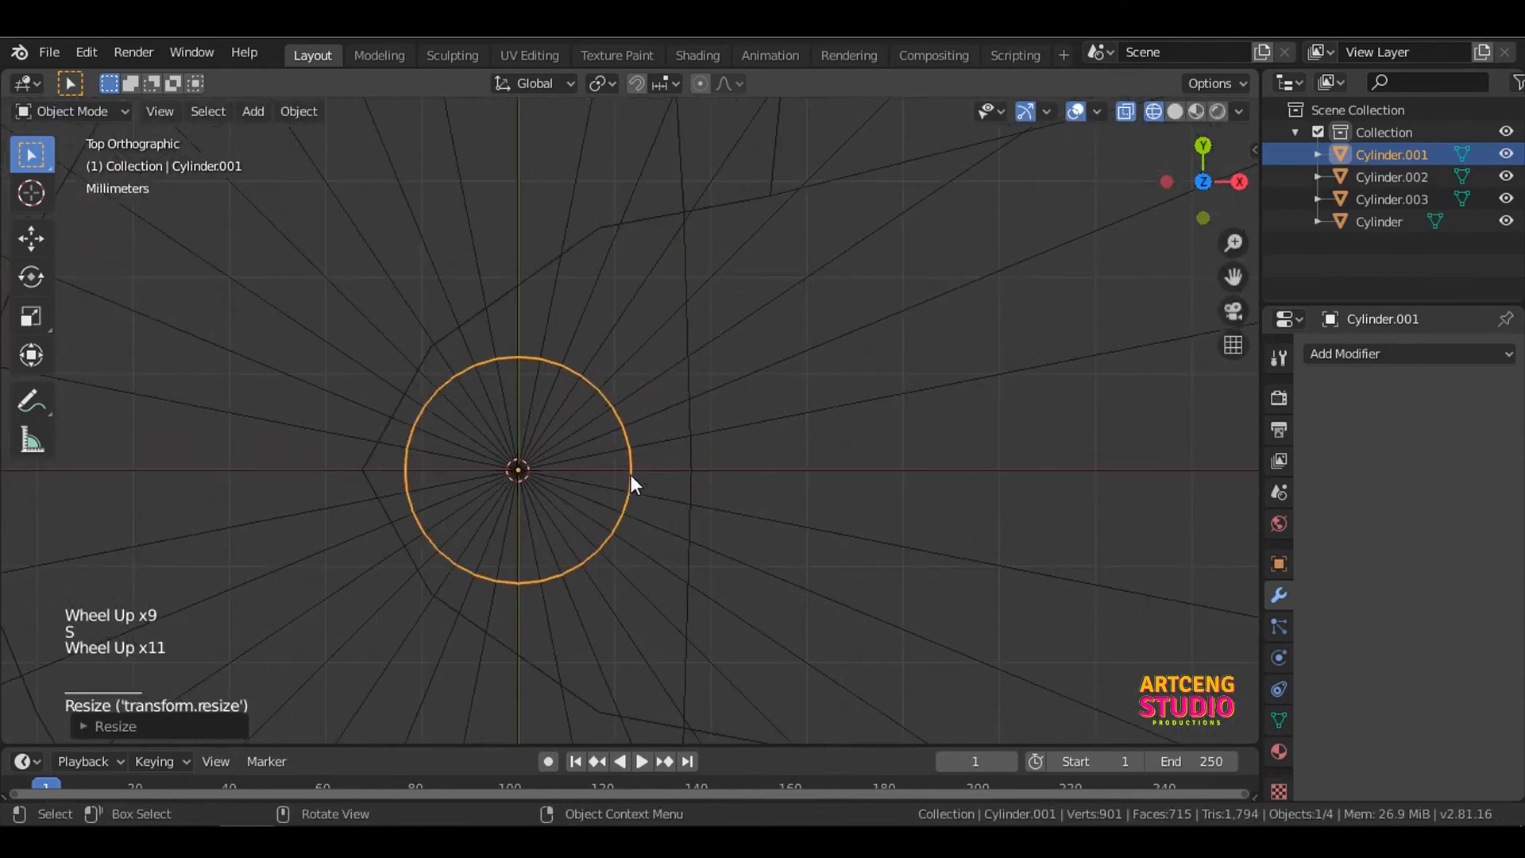
{"action": "key", "text": "s"}
{"action": "left_click", "coordinate": [931, 488]}
Step: In front view, move the rivet cylinder about 0.506 m up along Z to the lid and scale it along Z
{"action": "scroll", "coordinate": [737, 432], "scroll_direction": "down", "scroll_amount": 12}
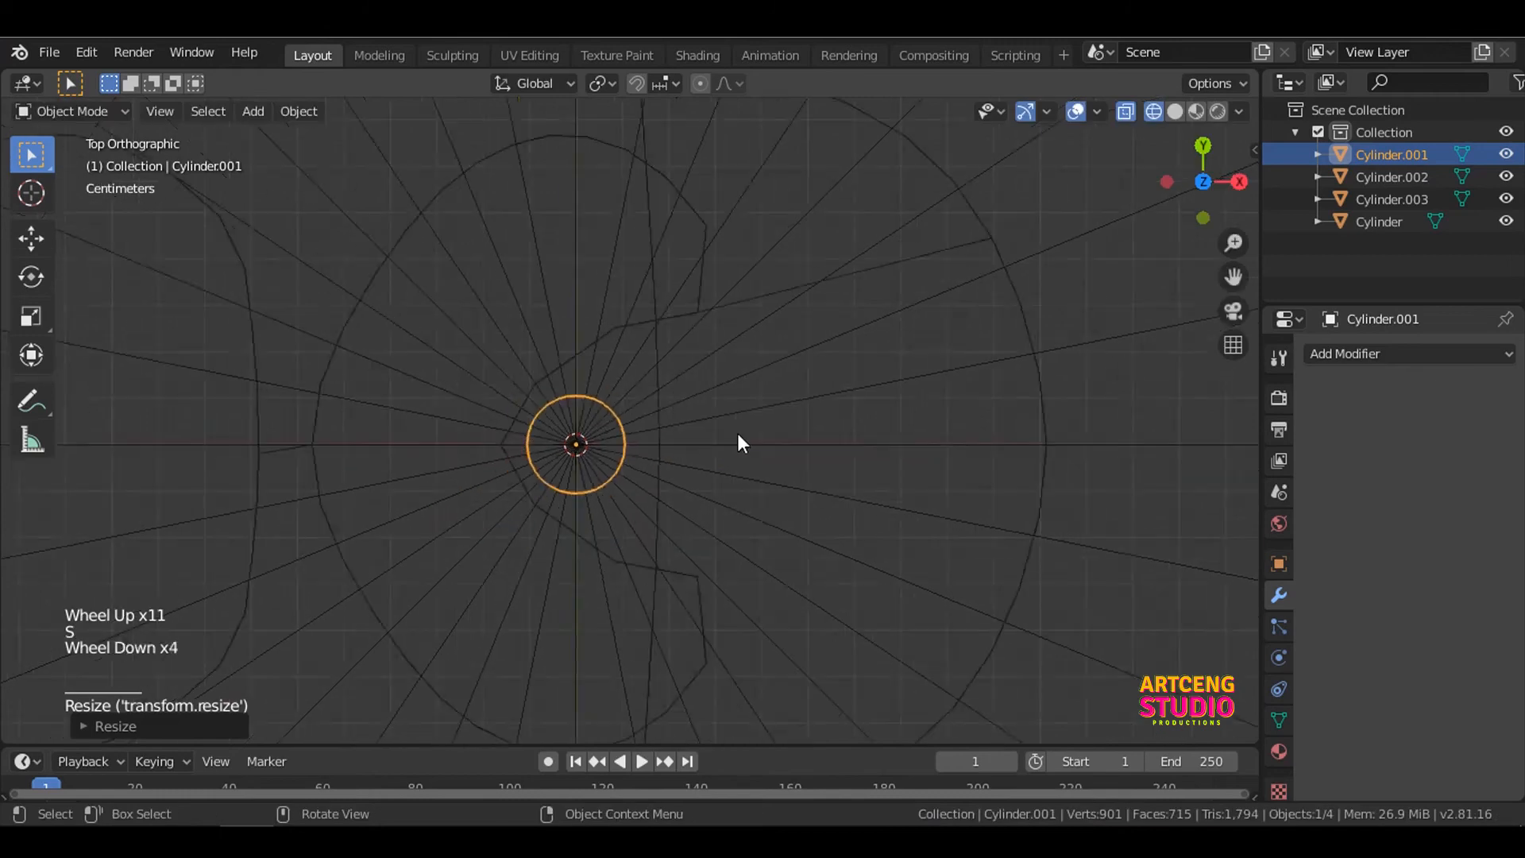
{"action": "middle_click_drag", "start_coordinate": [768, 447], "coordinate": [752, 332]}
{"action": "key", "text": "grave"}
{"action": "left_click", "coordinate": [685, 305]}
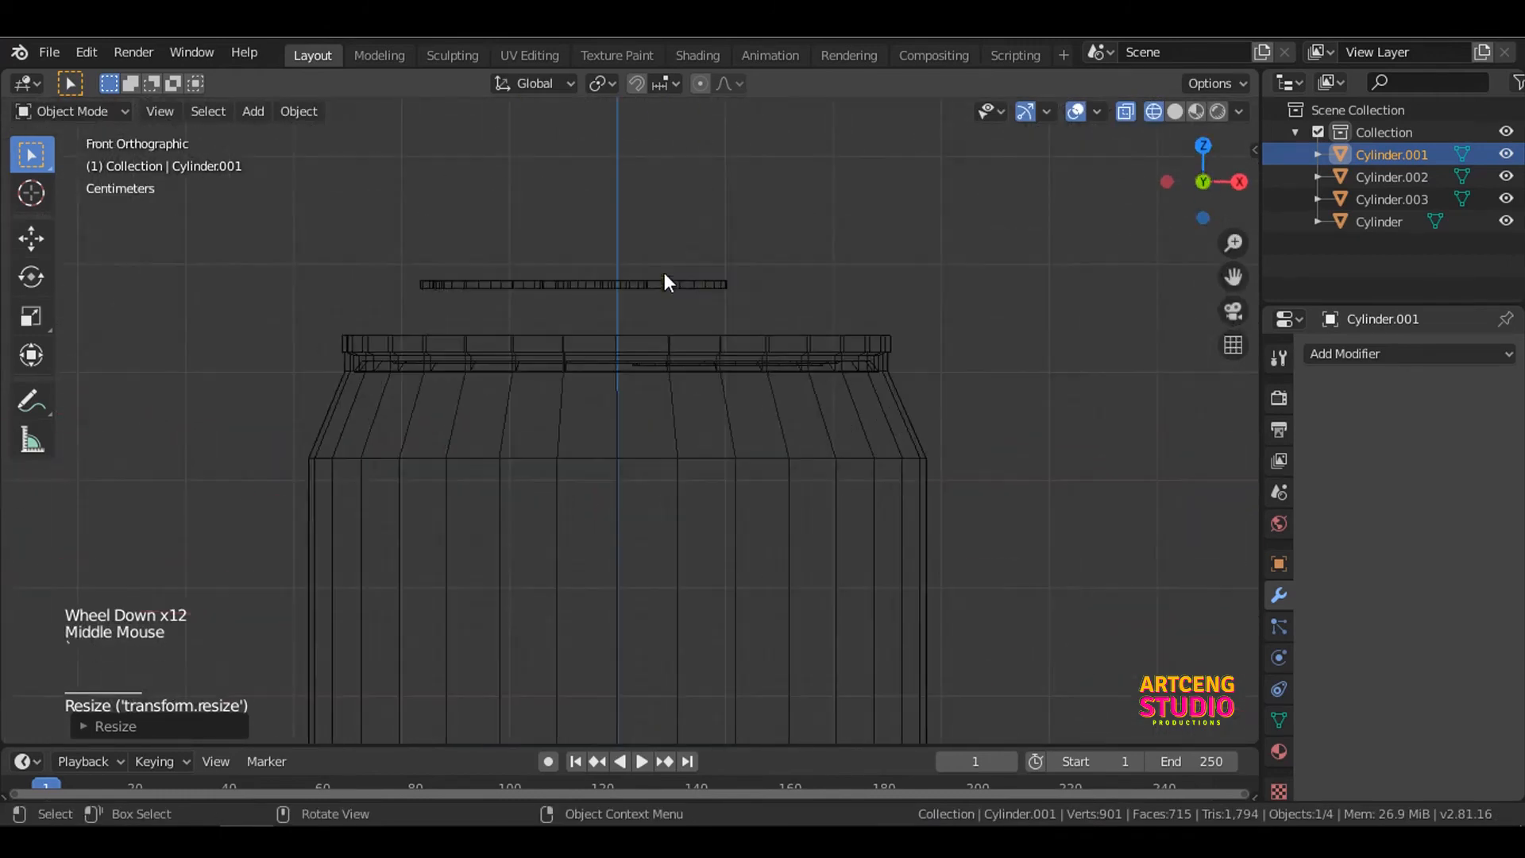
{"action": "key", "text": "g"}
{"action": "key", "text": "z"}
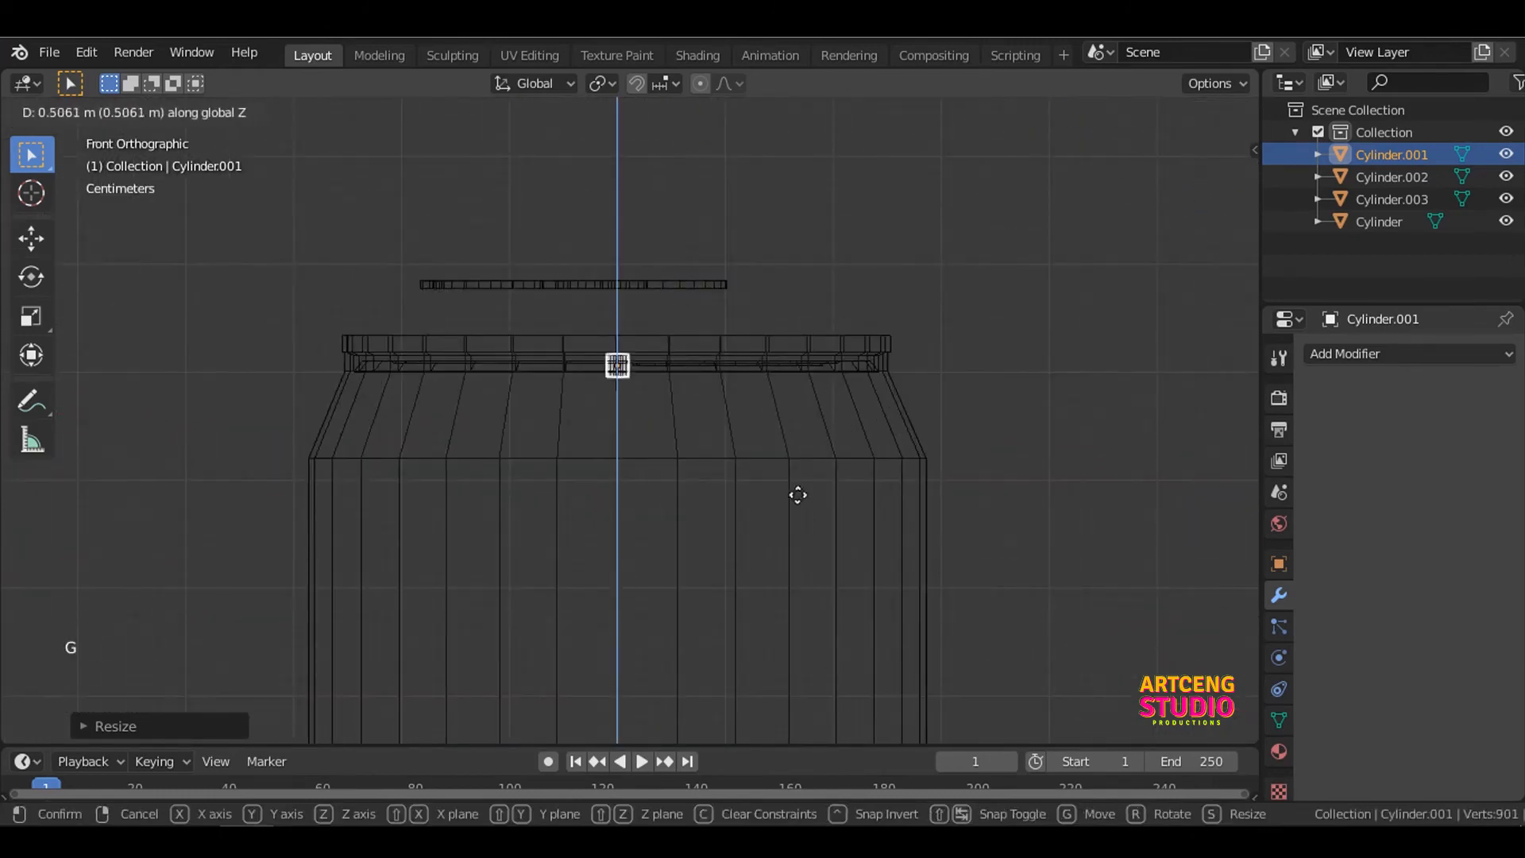
{"action": "left_click", "coordinate": [801, 504]}
{"action": "key", "text": "s"}
{"action": "key", "text": "z"}
{"action": "left_click", "coordinate": [782, 504]}
Step: Select the pull tab hovering above the can's rim
{"action": "scroll", "coordinate": [675, 437], "scroll_direction": "up", "scroll_amount": 3}
{"action": "middle_click_drag", "start_coordinate": [667, 427], "coordinate": [728, 568], "text": "shift"}
{"action": "left_click", "coordinate": [818, 333]}
{"action": "key", "text": "s"}
{"action": "key", "text": "z"}
{"action": "right_click", "coordinate": [918, 450]}
Step: In Edit Mode, scale the whole tab mesh down along Z to thin it, and turn off proportional editing
{"action": "key", "text": "Tab"}
{"action": "key", "text": "a"}
{"action": "key", "text": "s"}
{"action": "key", "text": "z"}
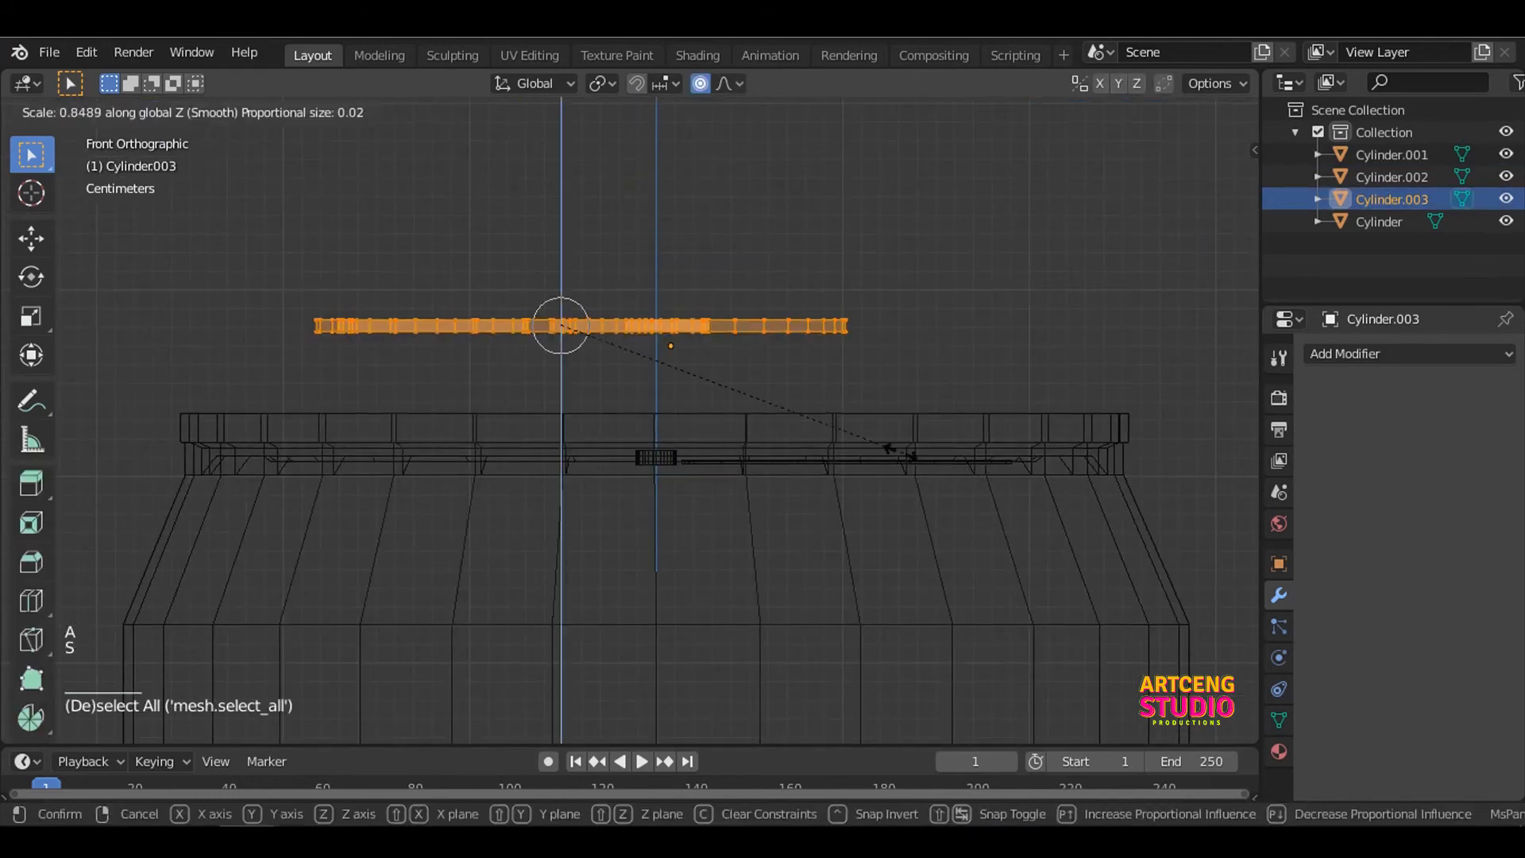
{"action": "left_click", "coordinate": [866, 444]}
{"action": "key", "text": "o"}
{"action": "key", "text": "Tab"}
Step: Move the pull tab about -0.068 m along Z so it sits just above the lid
{"action": "key", "text": "g"}
{"action": "key", "text": "z"}
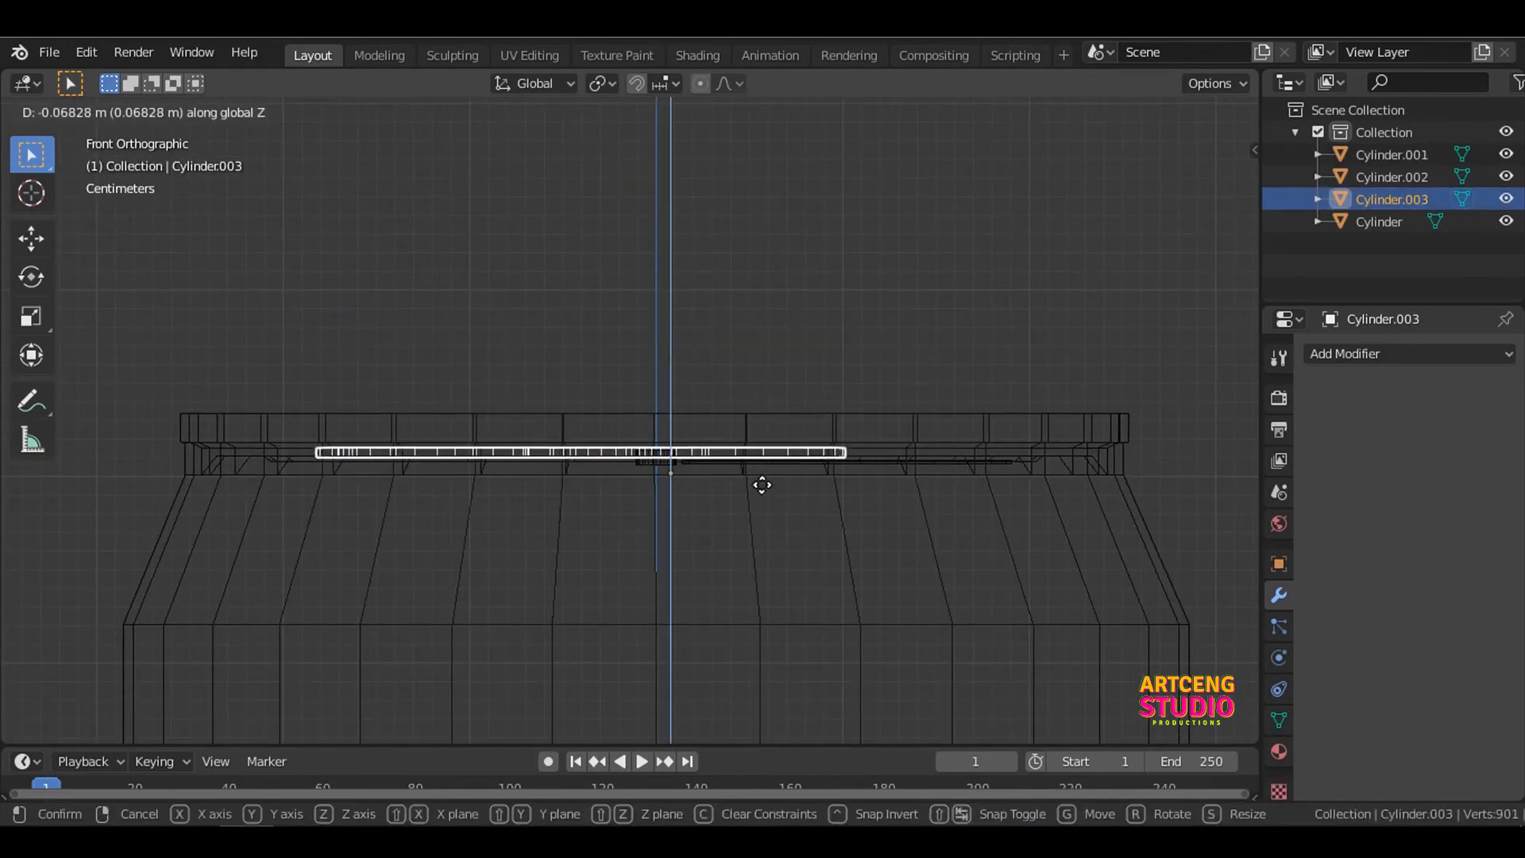
{"action": "left_click", "coordinate": [760, 483]}
{"action": "middle_click_drag", "start_coordinate": [760, 484], "coordinate": [767, 483]}
{"action": "key", "text": "z"}
{"action": "key", "text": "z"}
Step: Select the rivet cylinder, adjust its height and position along Z to fit the tab, and switch to solid shading
{"action": "left_click", "coordinate": [656, 463]}
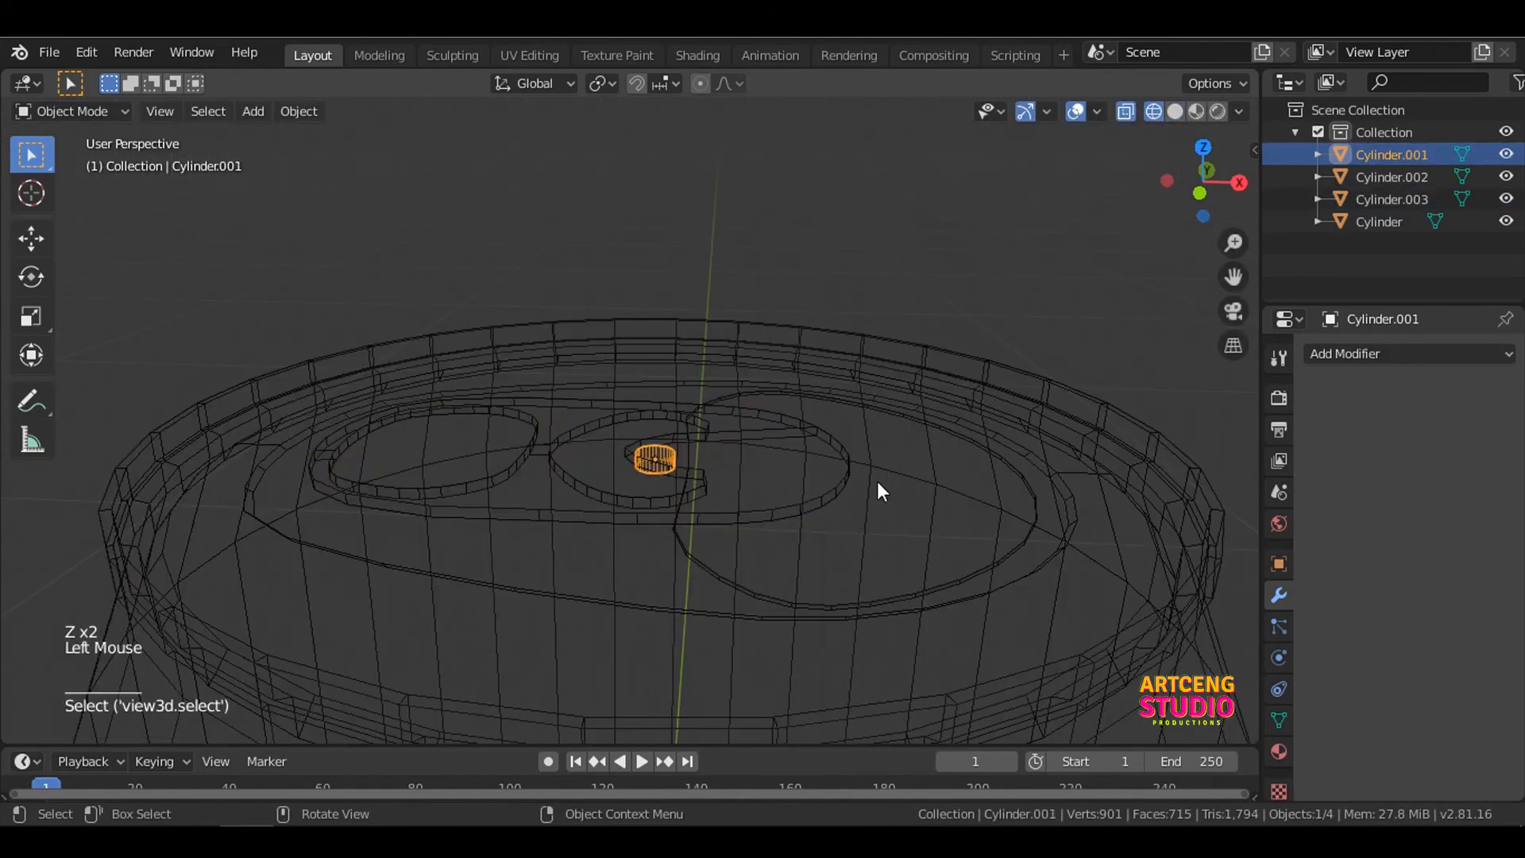
{"action": "key", "text": "s"}
{"action": "key", "text": "z"}
{"action": "left_click", "coordinate": [992, 490]}
{"action": "key", "text": "g"}
{"action": "key", "text": "z"}
{"action": "left_click", "coordinate": [987, 490]}
{"action": "key", "text": "z"}
{"action": "left_click", "coordinate": [1131, 487]}
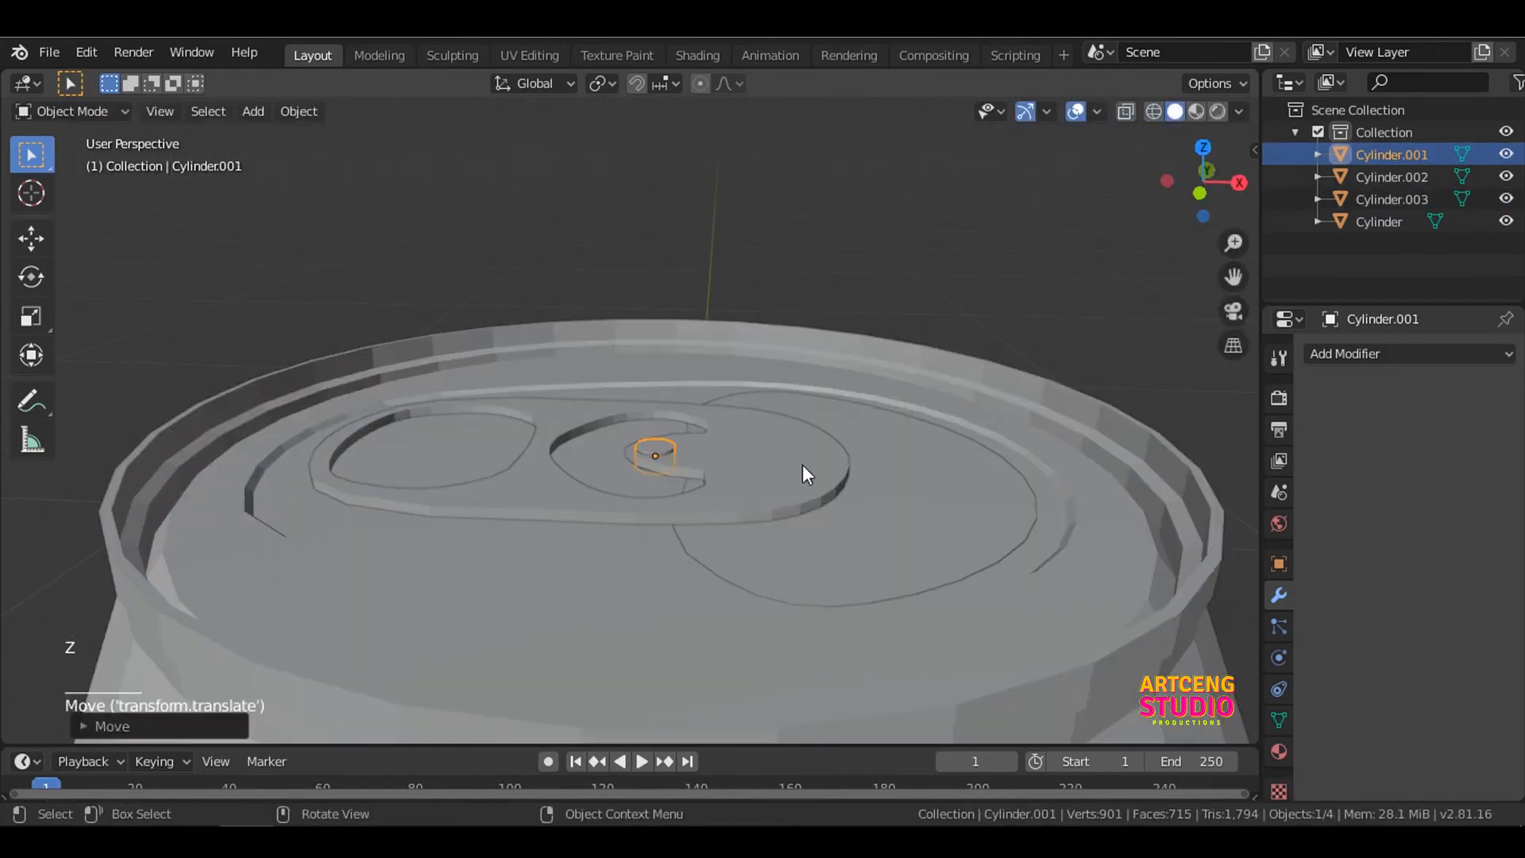
Step: Select all four parts of the can and apply Shade Smooth
{"action": "key", "text": "Tab"}
{"action": "key", "text": "Tab"}
{"action": "scroll", "coordinate": [714, 457], "scroll_direction": "down", "scroll_amount": 4}
{"action": "mouse_move", "coordinate": [714, 458]}
{"action": "middle_mouse_down"}
{"action": "mouse_move", "coordinate": [641, 564]}
{"action": "mouse_move", "coordinate": [725, 468]}
{"action": "mouse_move", "coordinate": [718, 451]}
{"action": "middle_mouse_up"}
{"action": "scroll", "coordinate": [648, 552], "scroll_direction": "down", "scroll_amount": 3}
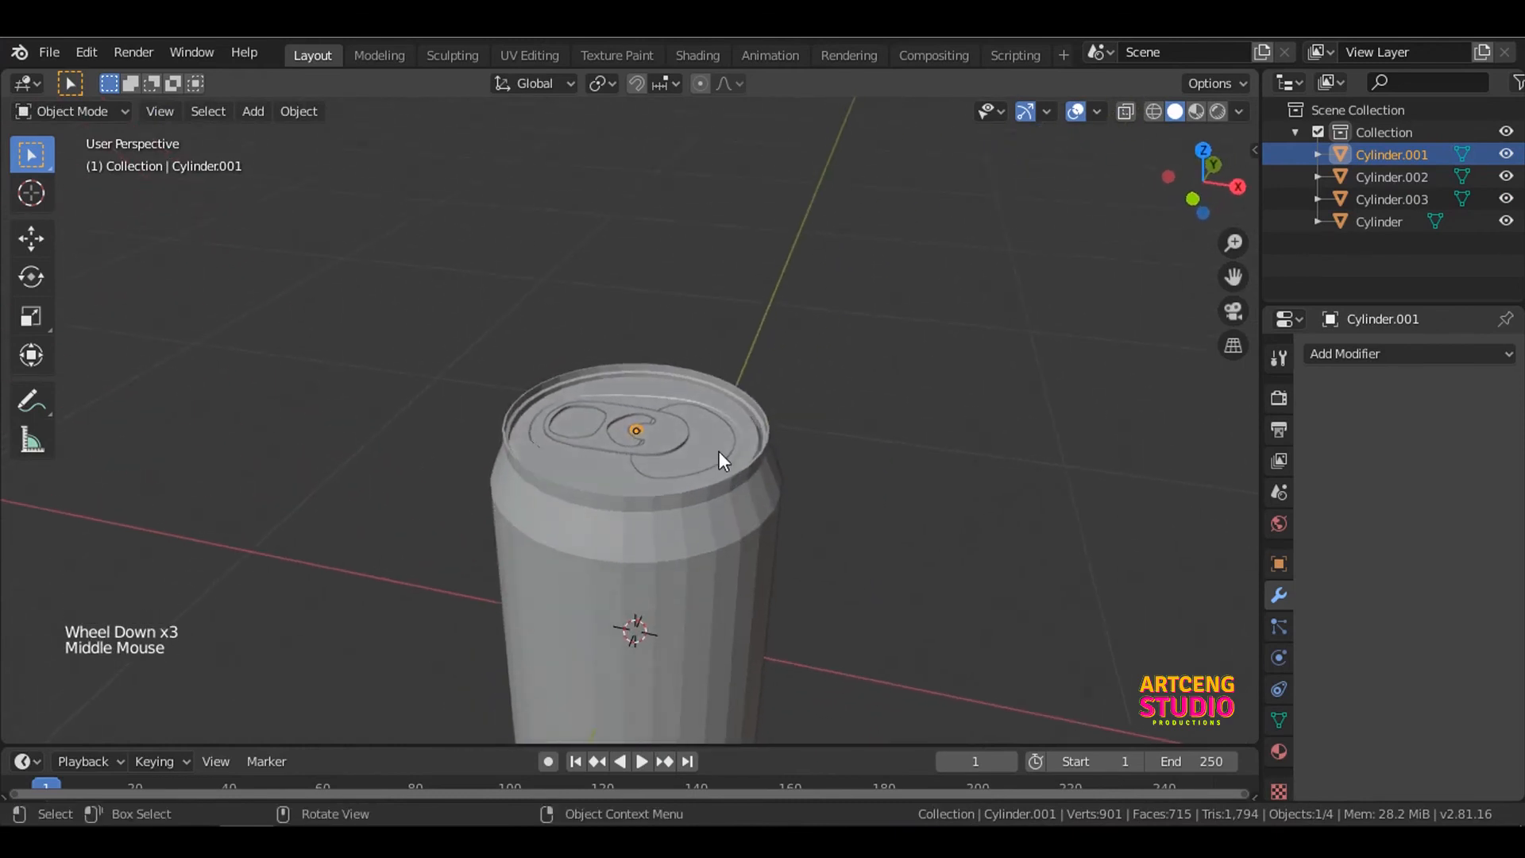
{"action": "scroll", "coordinate": [718, 452], "scroll_direction": "down", "scroll_amount": 3}
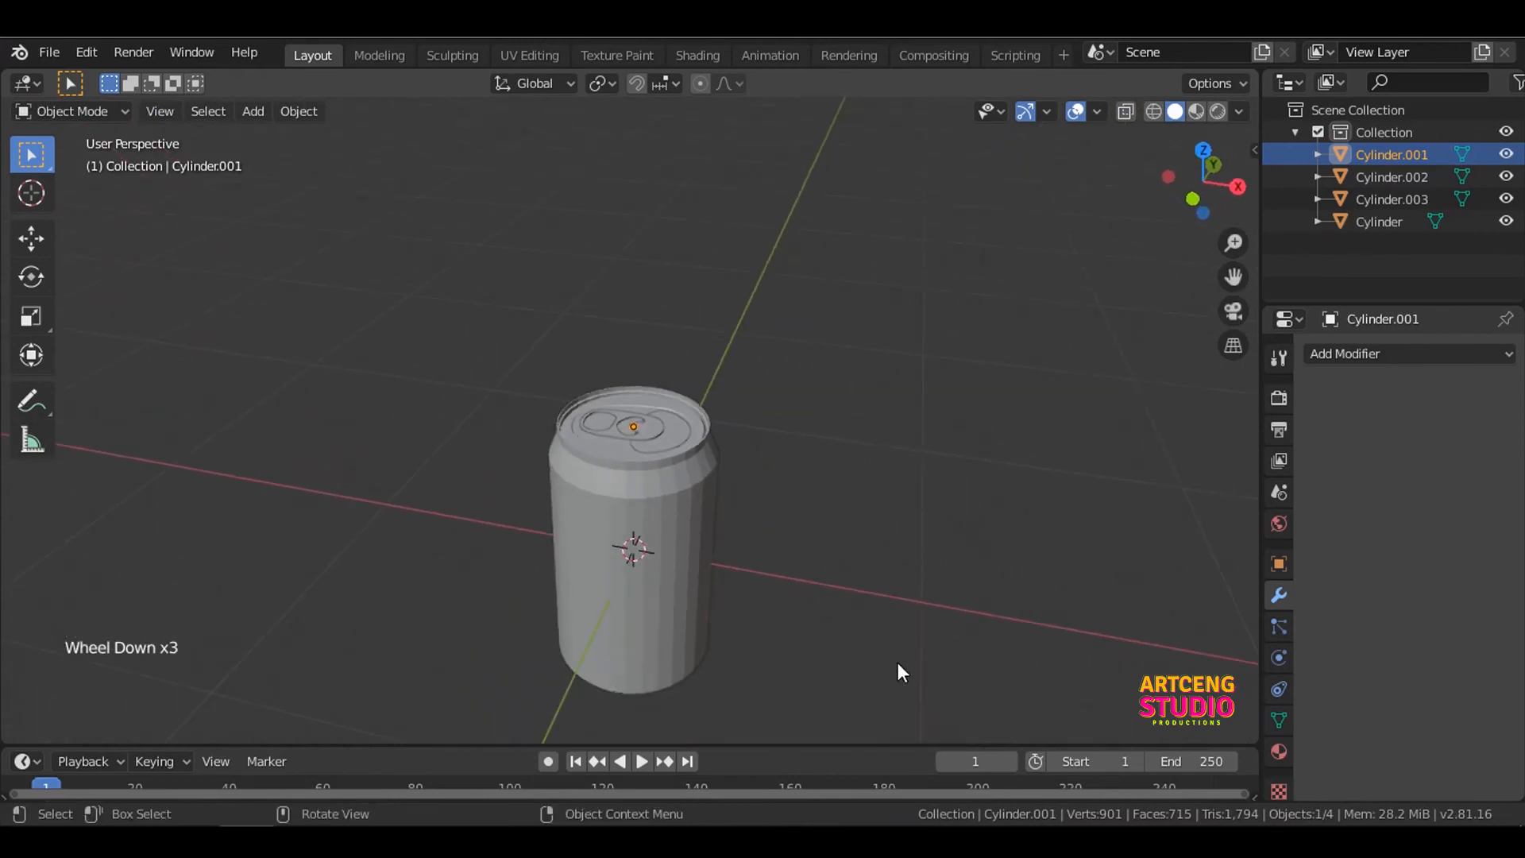
{"action": "key", "text": "b"}
{"action": "left_click_drag", "start_coordinate": [897, 662], "coordinate": [533, 332]}
{"action": "right_click", "coordinate": [675, 475]}
{"action": "left_click", "coordinate": [656, 414]}
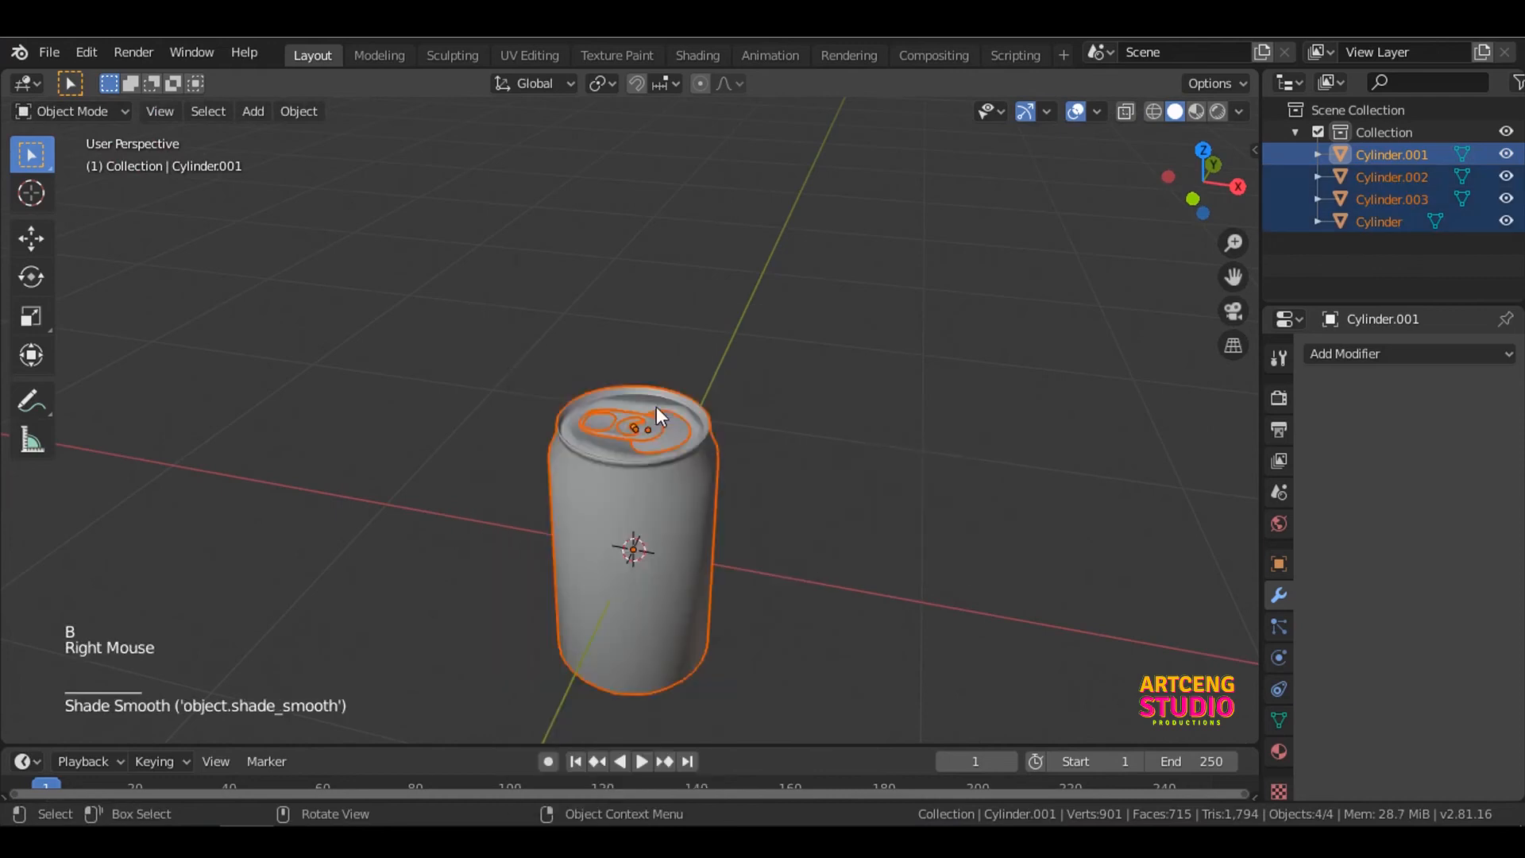
Step: Select all objects and rotate the whole can -90° about Z
{"action": "left_click", "coordinate": [817, 426]}
{"action": "key", "text": "a"}
{"action": "key", "text": "r"}
{"action": "type", "text": "z"}
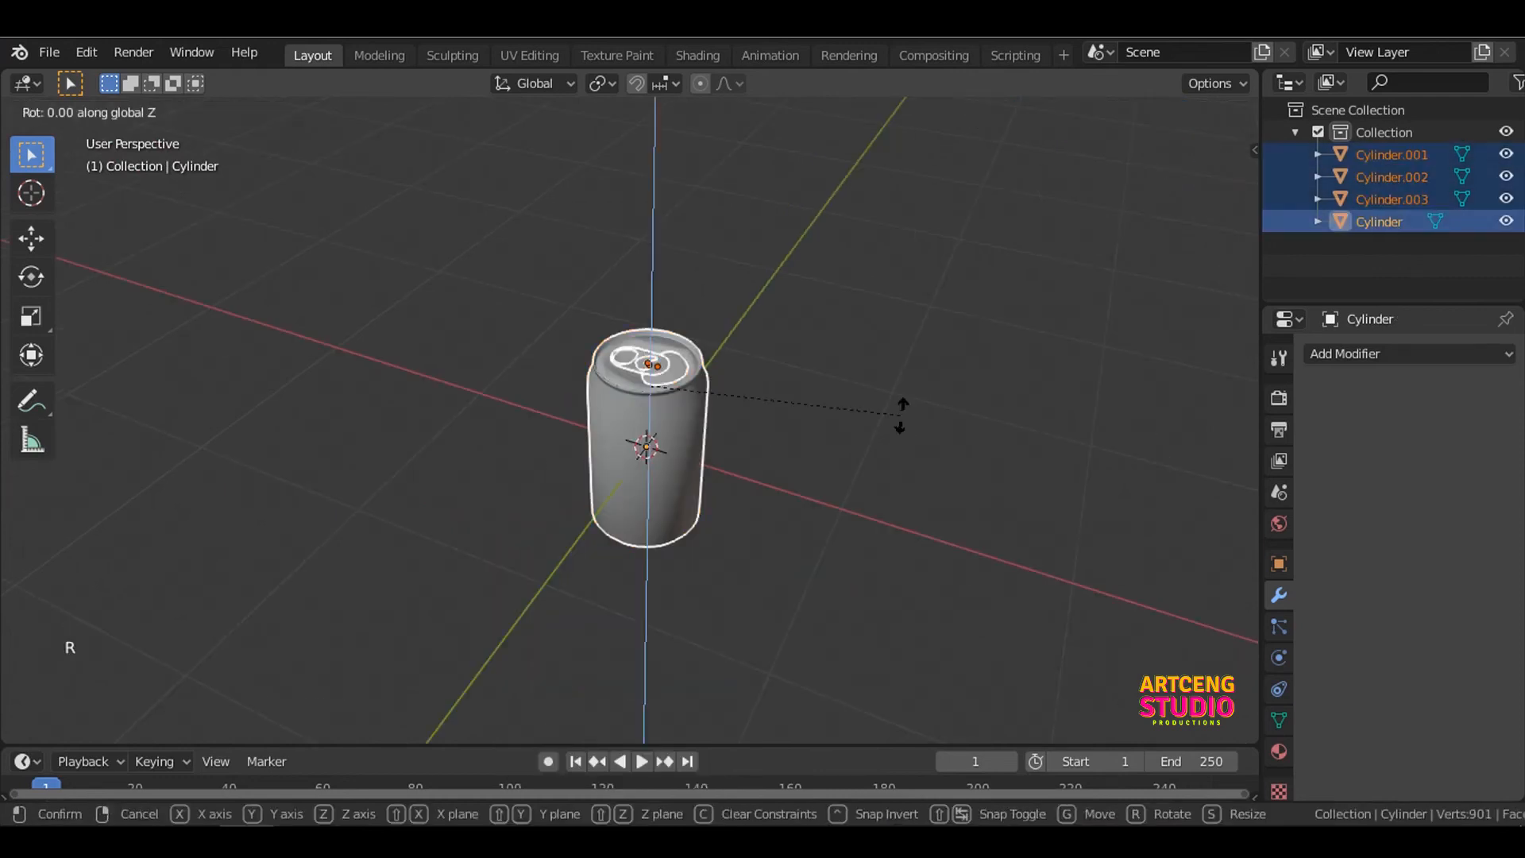
{"action": "type", "text": "-90"}
{"action": "key", "text": "Return"}
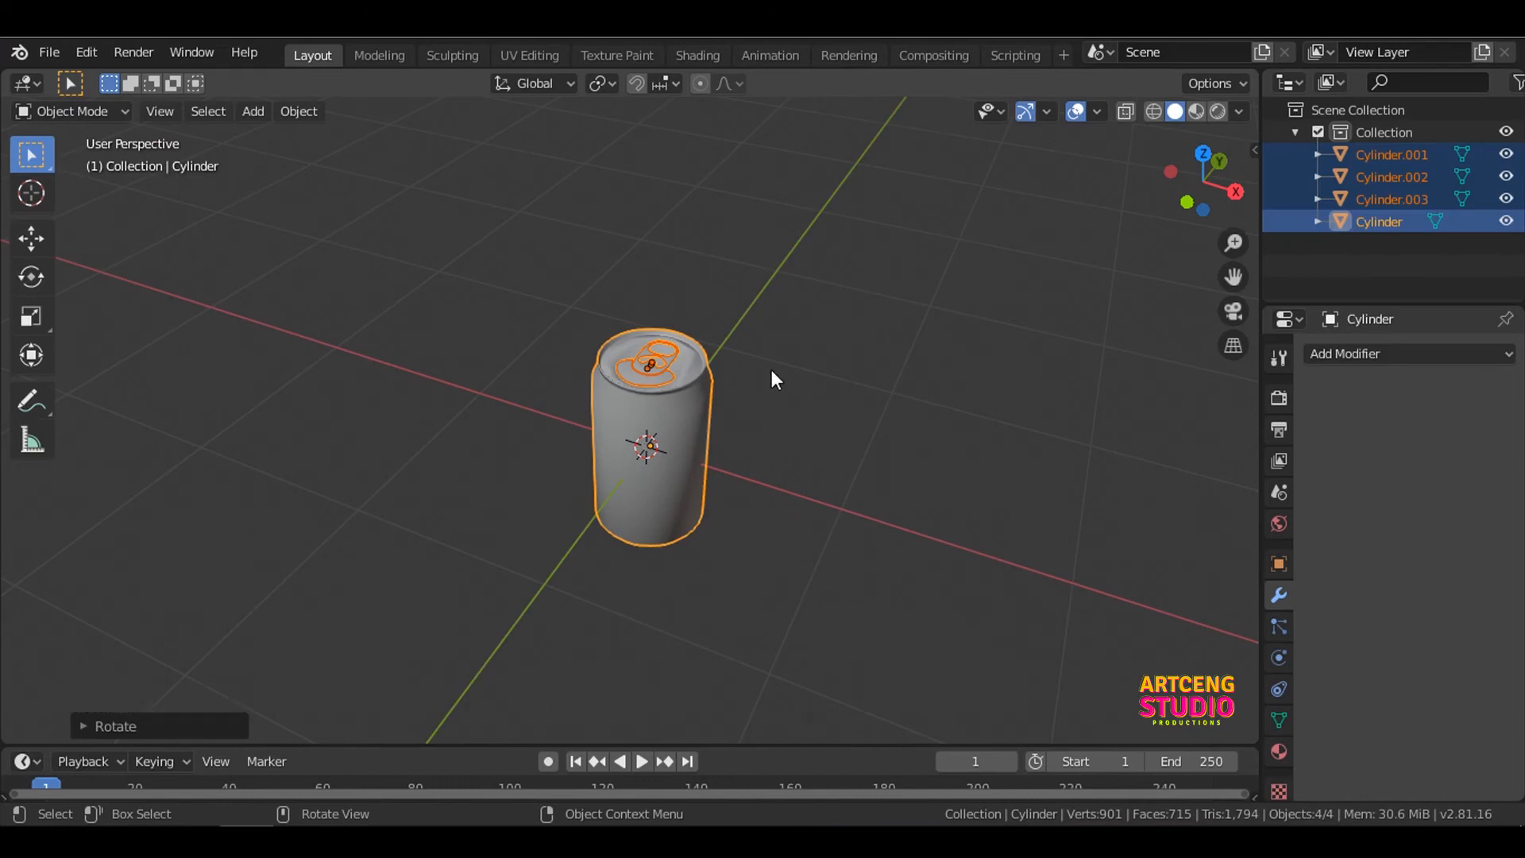
Step: Deselect the can, add a camera to the scene, and clear the camera's rotation
{"action": "scroll", "coordinate": [649, 399], "scroll_direction": "up", "scroll_amount": 3}
{"action": "middle_click_drag", "start_coordinate": [650, 399], "coordinate": [780, 361], "text": "shift"}
{"action": "left_click", "coordinate": [813, 367]}
{"action": "key", "text": "shift+a"}
{"action": "mouse_move", "coordinate": [792, 362]}
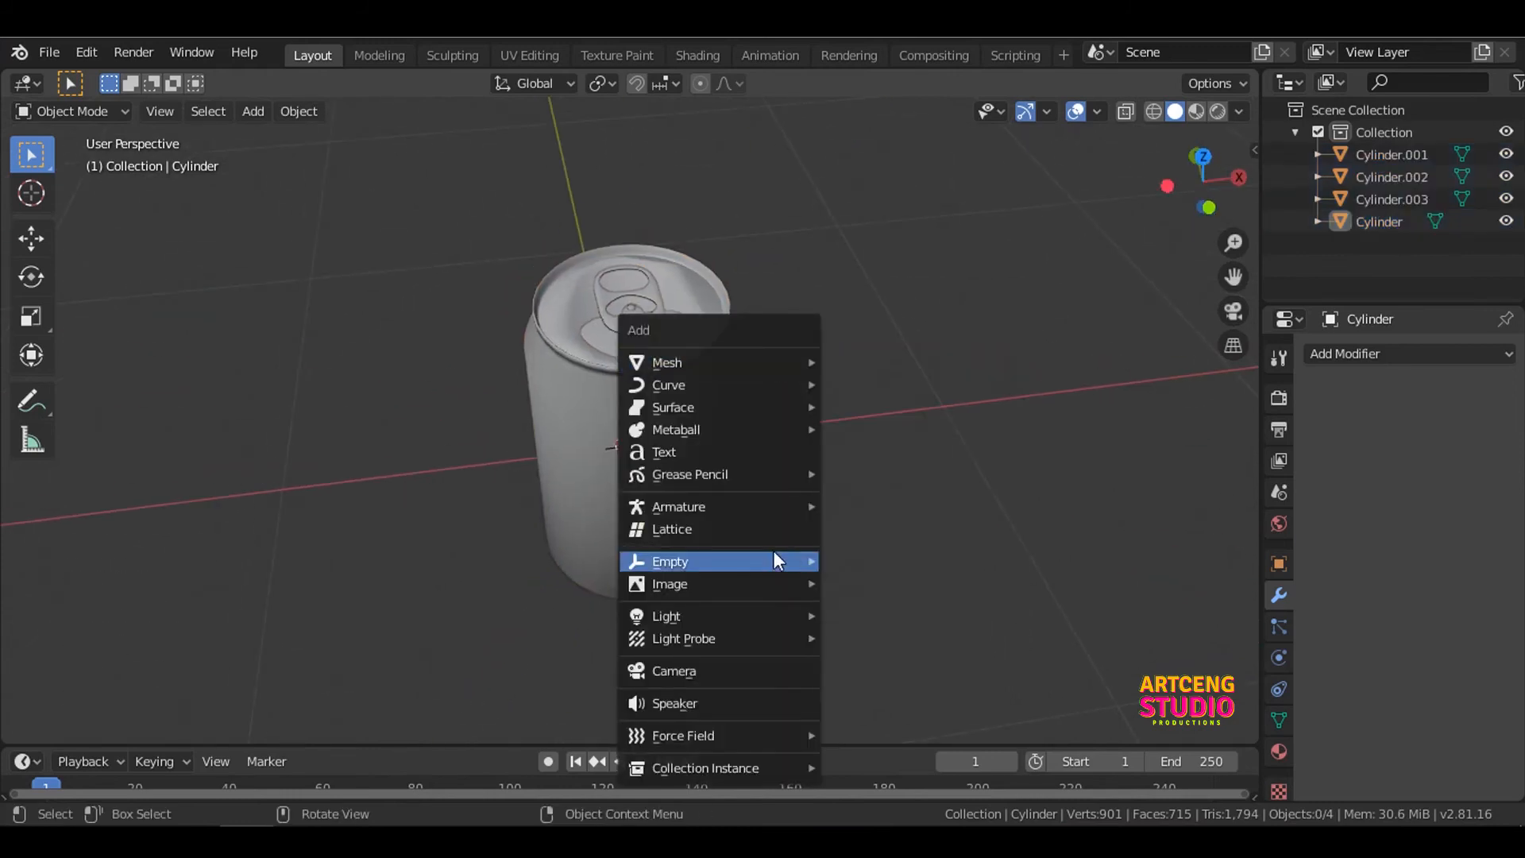
{"action": "left_click", "coordinate": [769, 671]}
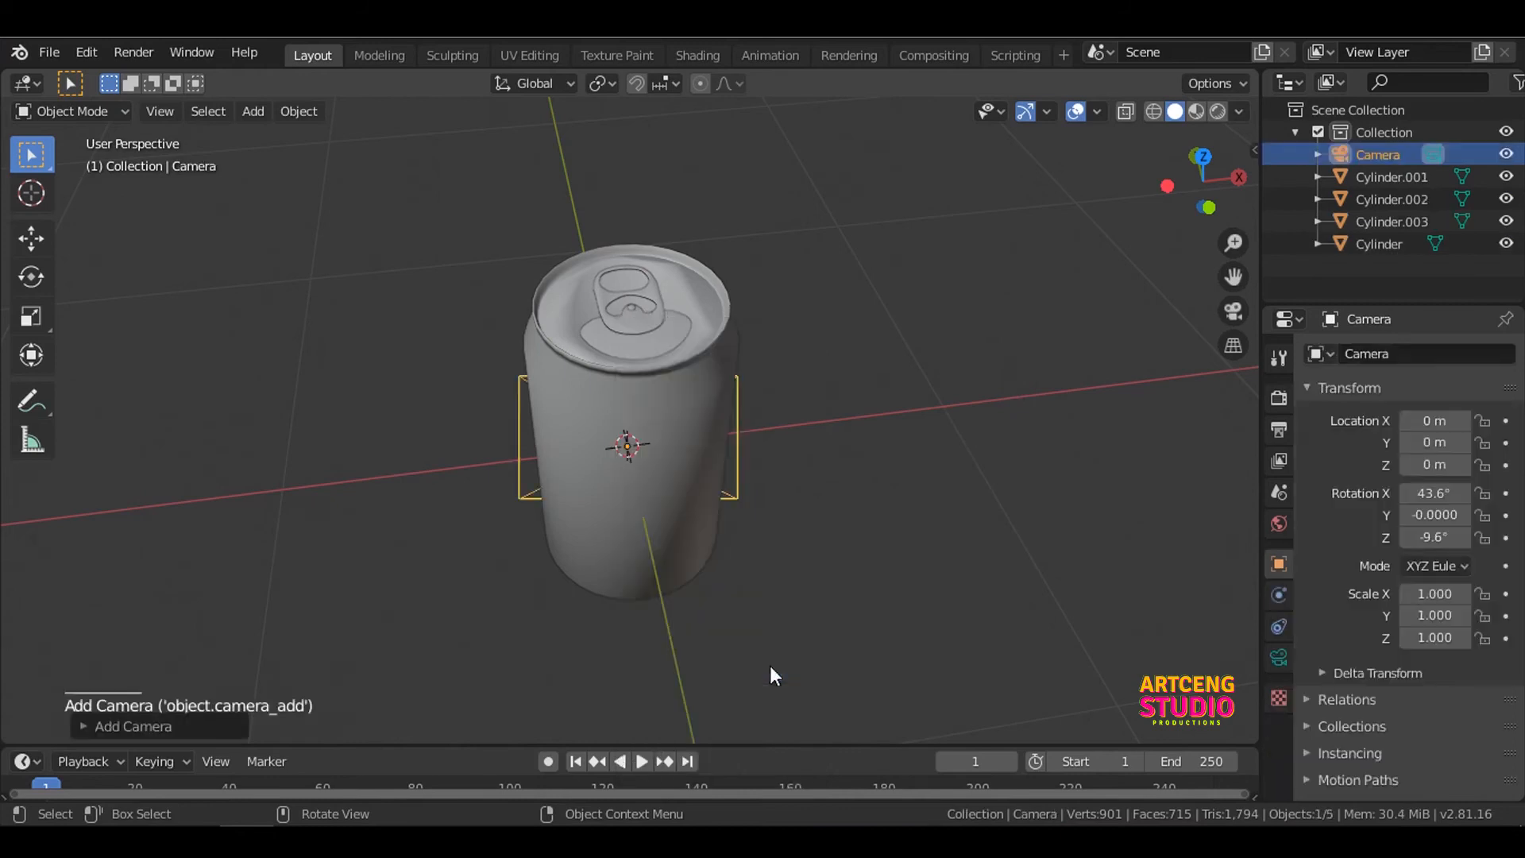
{"action": "scroll", "coordinate": [769, 666], "scroll_direction": "down", "scroll_amount": 4}
{"action": "mouse_move", "coordinate": [621, 463]}
{"action": "middle_mouse_down"}
{"action": "mouse_move", "coordinate": [451, 412]}
{"action": "mouse_move", "coordinate": [522, 391]}
{"action": "mouse_move", "coordinate": [620, 436]}
{"action": "middle_mouse_up"}
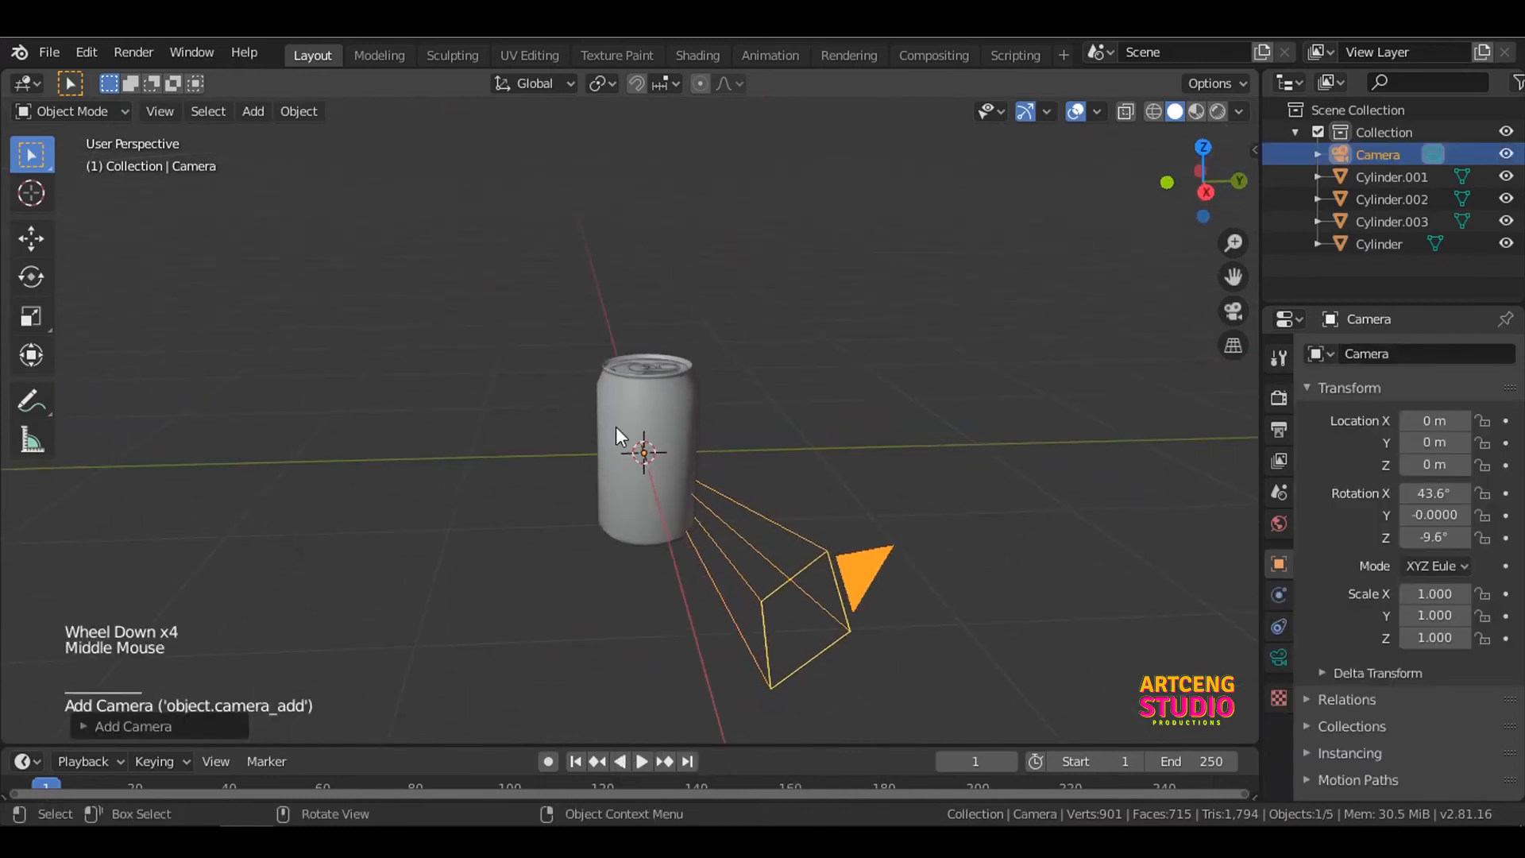
{"action": "key", "text": "alt+r"}
Step: Move the camera to about X -0.42, Y -2.70, Z 0.69 m and rotate it 64° about X
{"action": "key", "text": "g"}
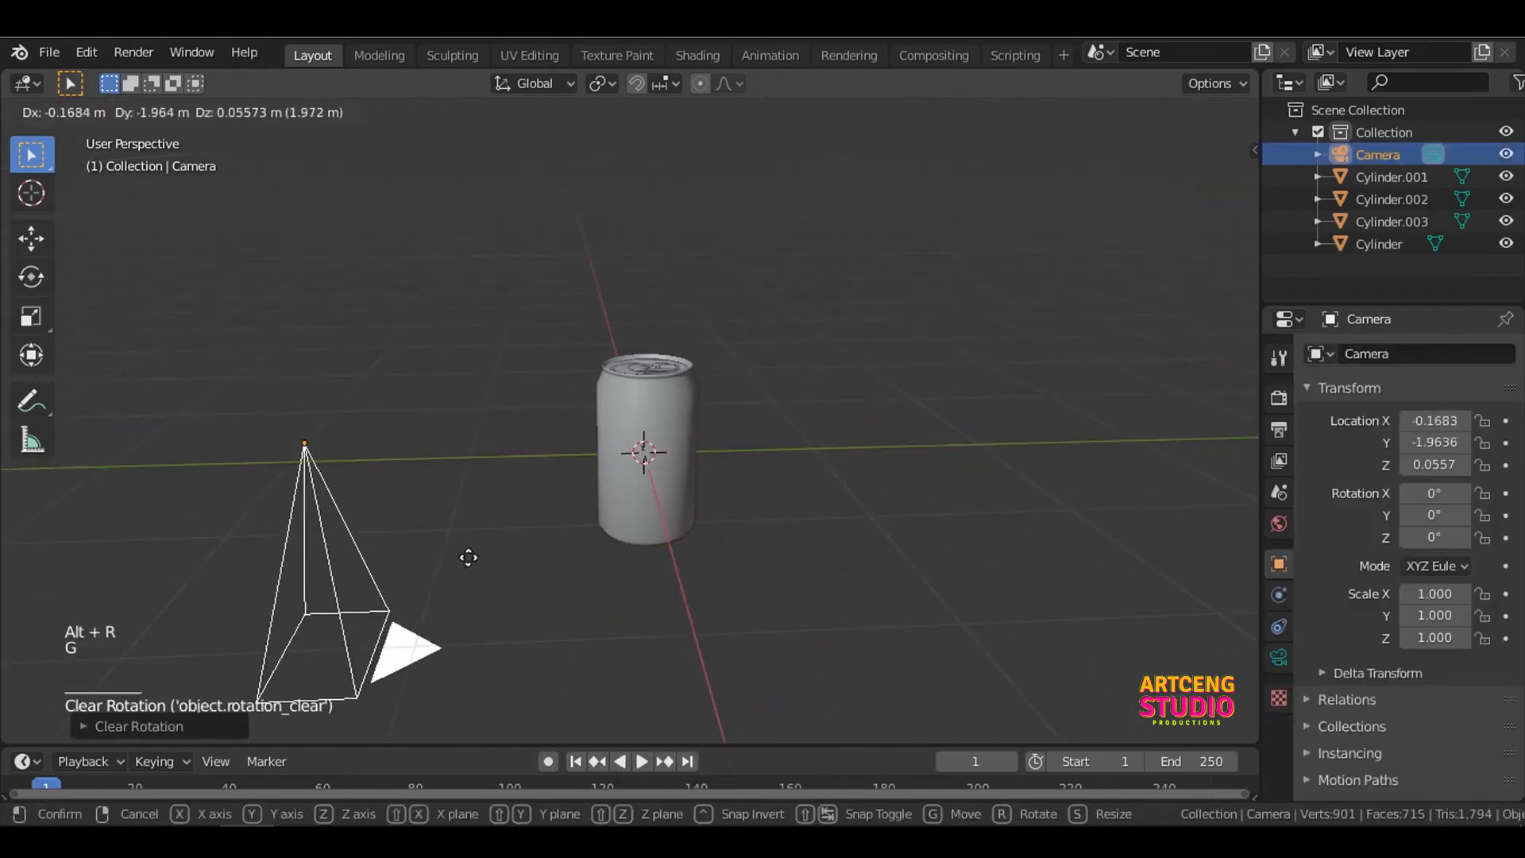
{"action": "left_click", "coordinate": [352, 453]}
{"action": "key", "text": "r"}
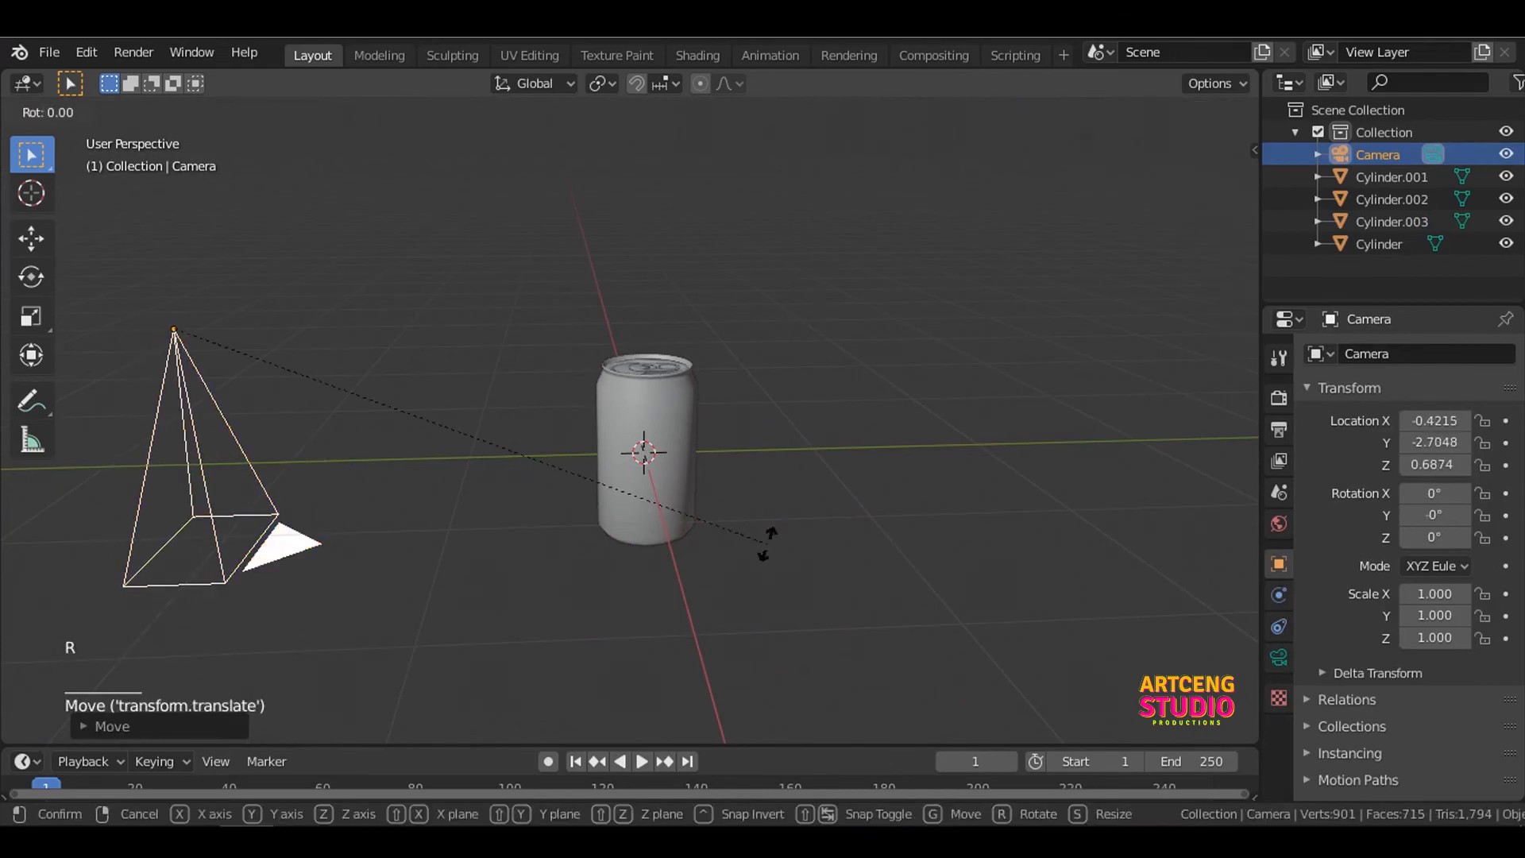
{"action": "key", "text": "x"}
{"action": "left_click", "coordinate": [556, 151]}
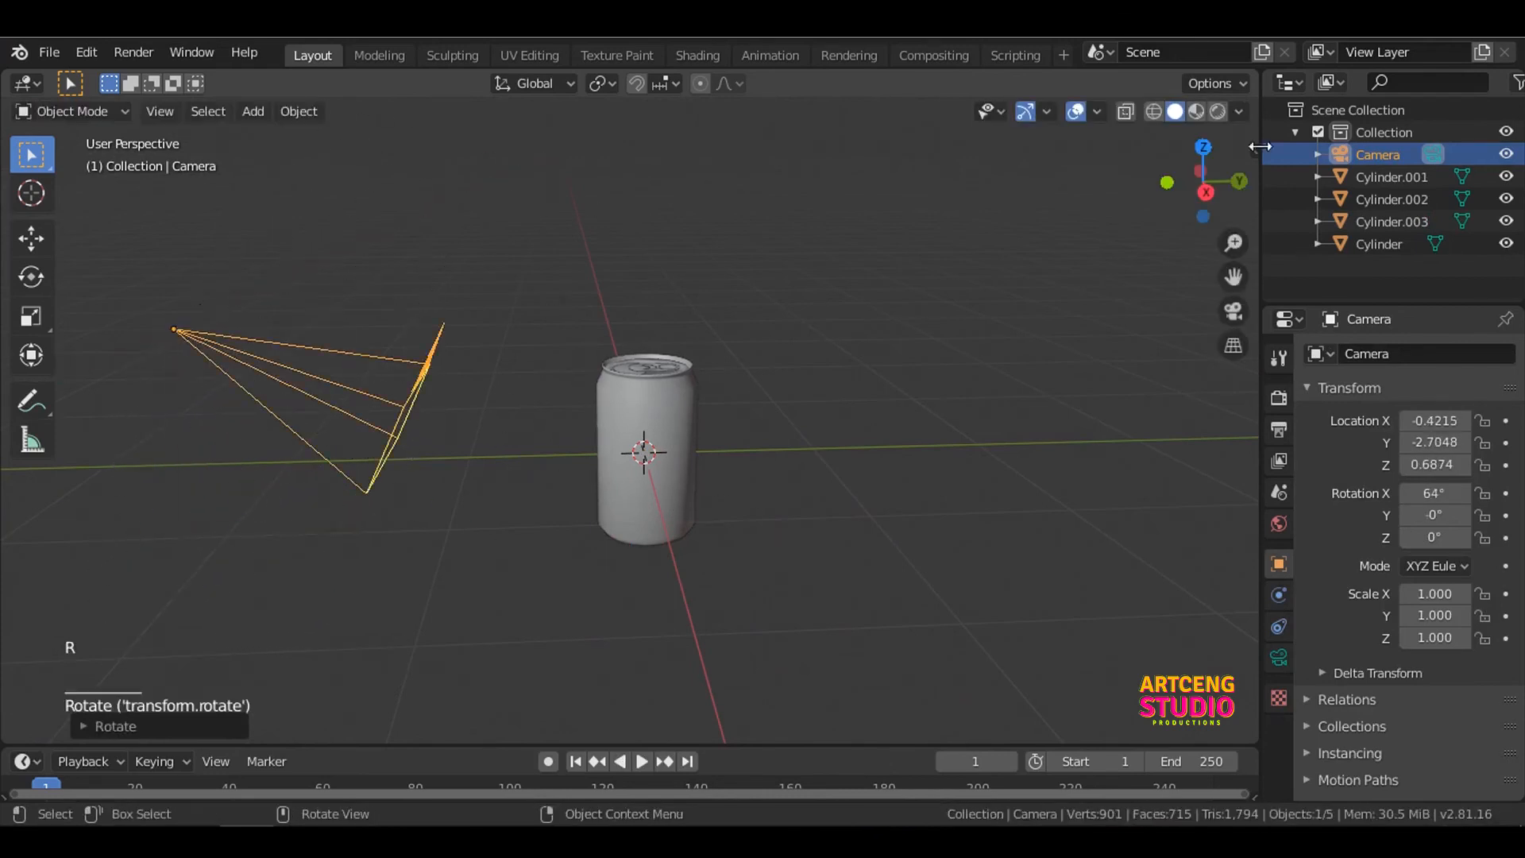
Step: Turn the outliner area into a second 3D viewport and show the camera view in it
{"action": "left_click", "coordinate": [1289, 83]}
{"action": "left_click", "coordinate": [694, 167]}
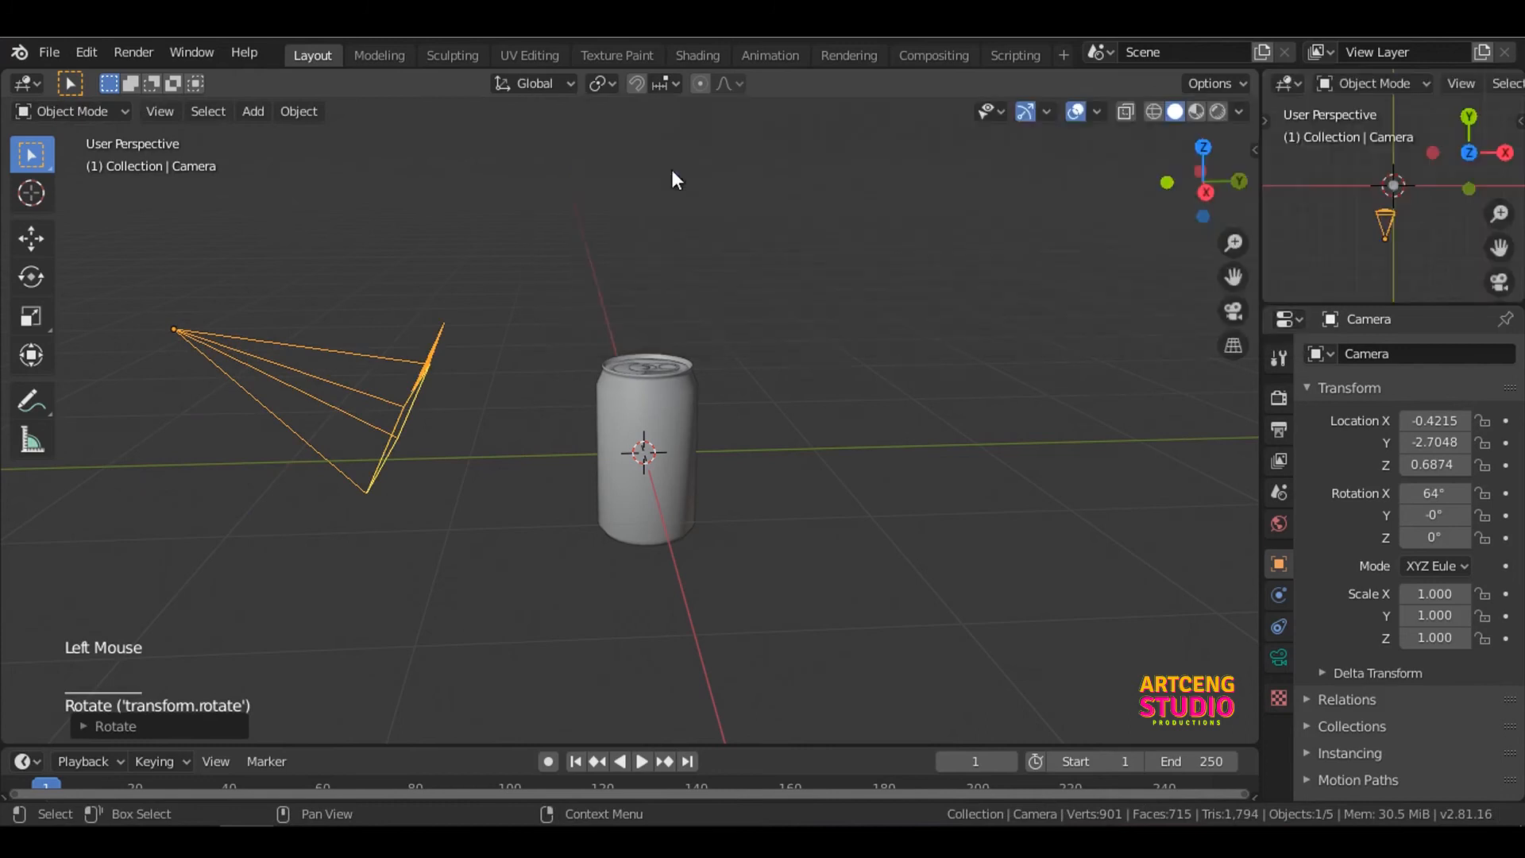
{"action": "key", "text": "z"}
{"action": "key", "text": "grave"}
{"action": "left_click", "coordinate": [1213, 254]}
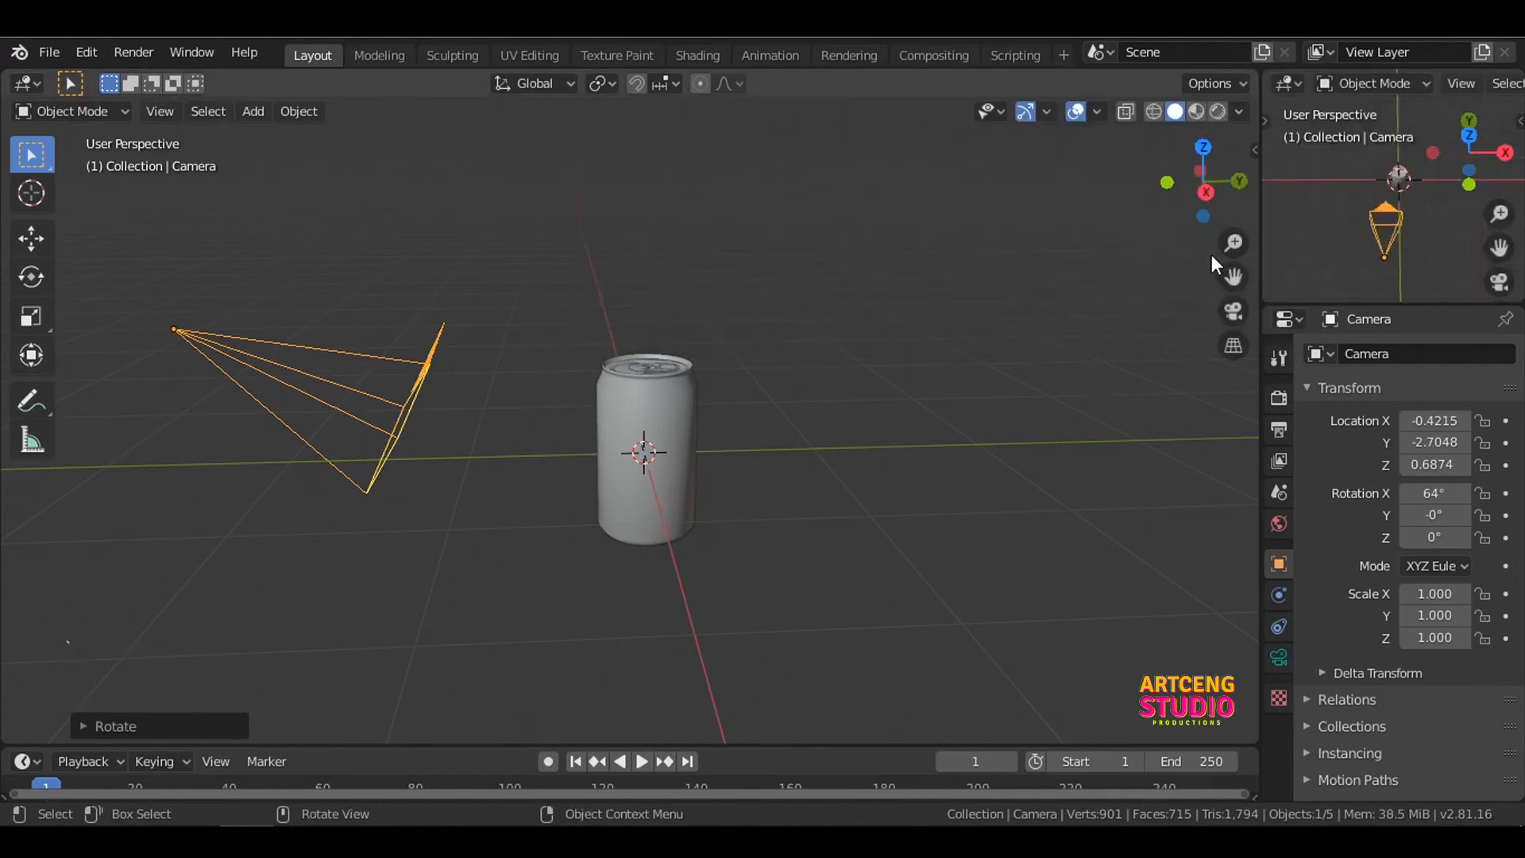
Step: In front view, move the camera to centre it on the can and raise it so the can is framed
{"action": "scroll", "coordinate": [617, 388], "scroll_direction": "down", "scroll_amount": 3}
{"action": "key", "text": "grave"}
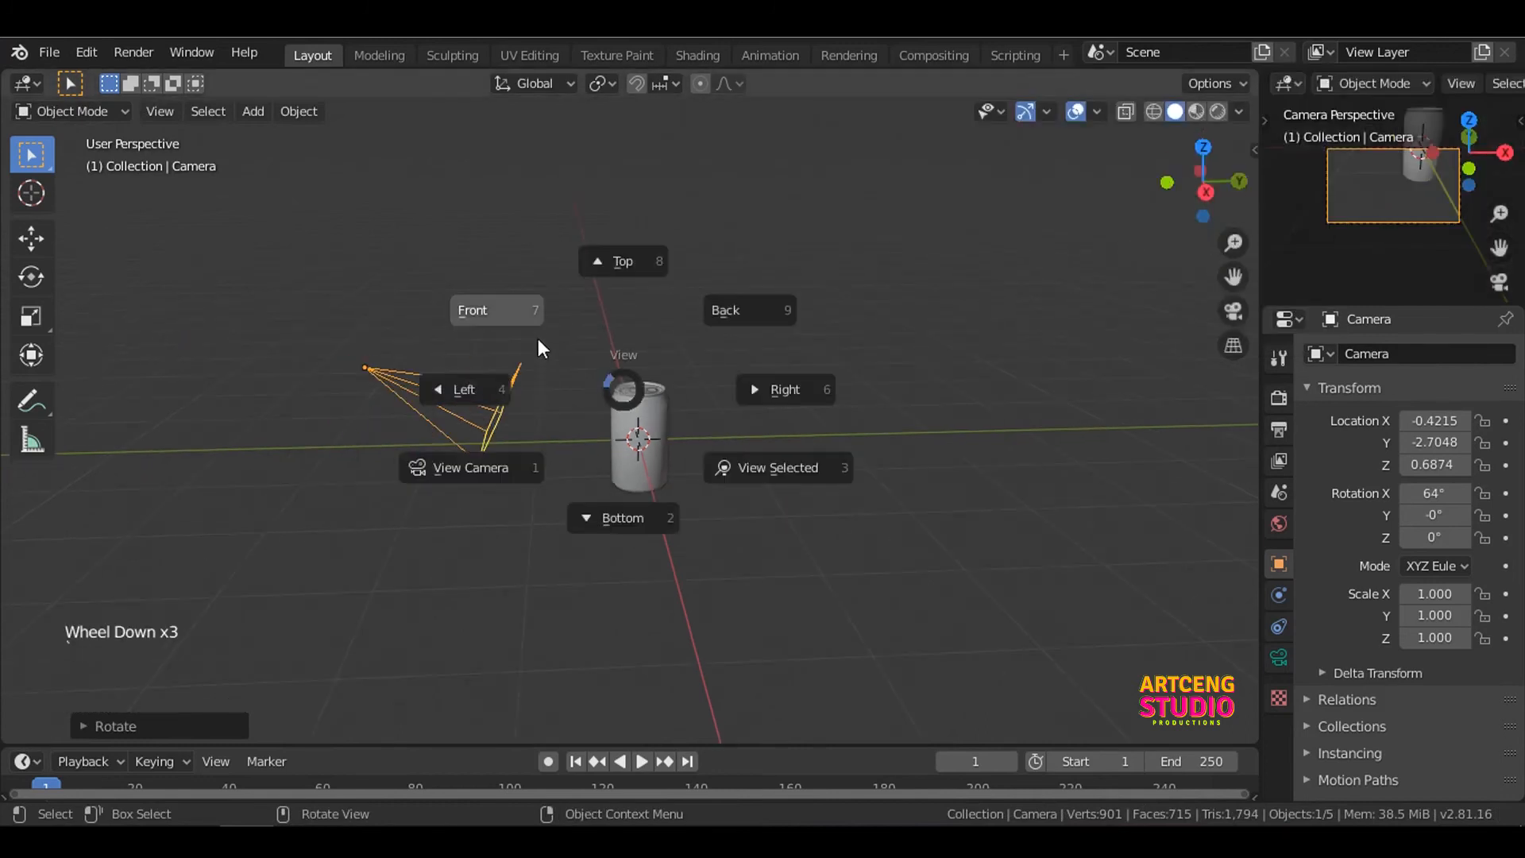
{"action": "left_click", "coordinate": [528, 332]}
{"action": "key", "text": "g"}
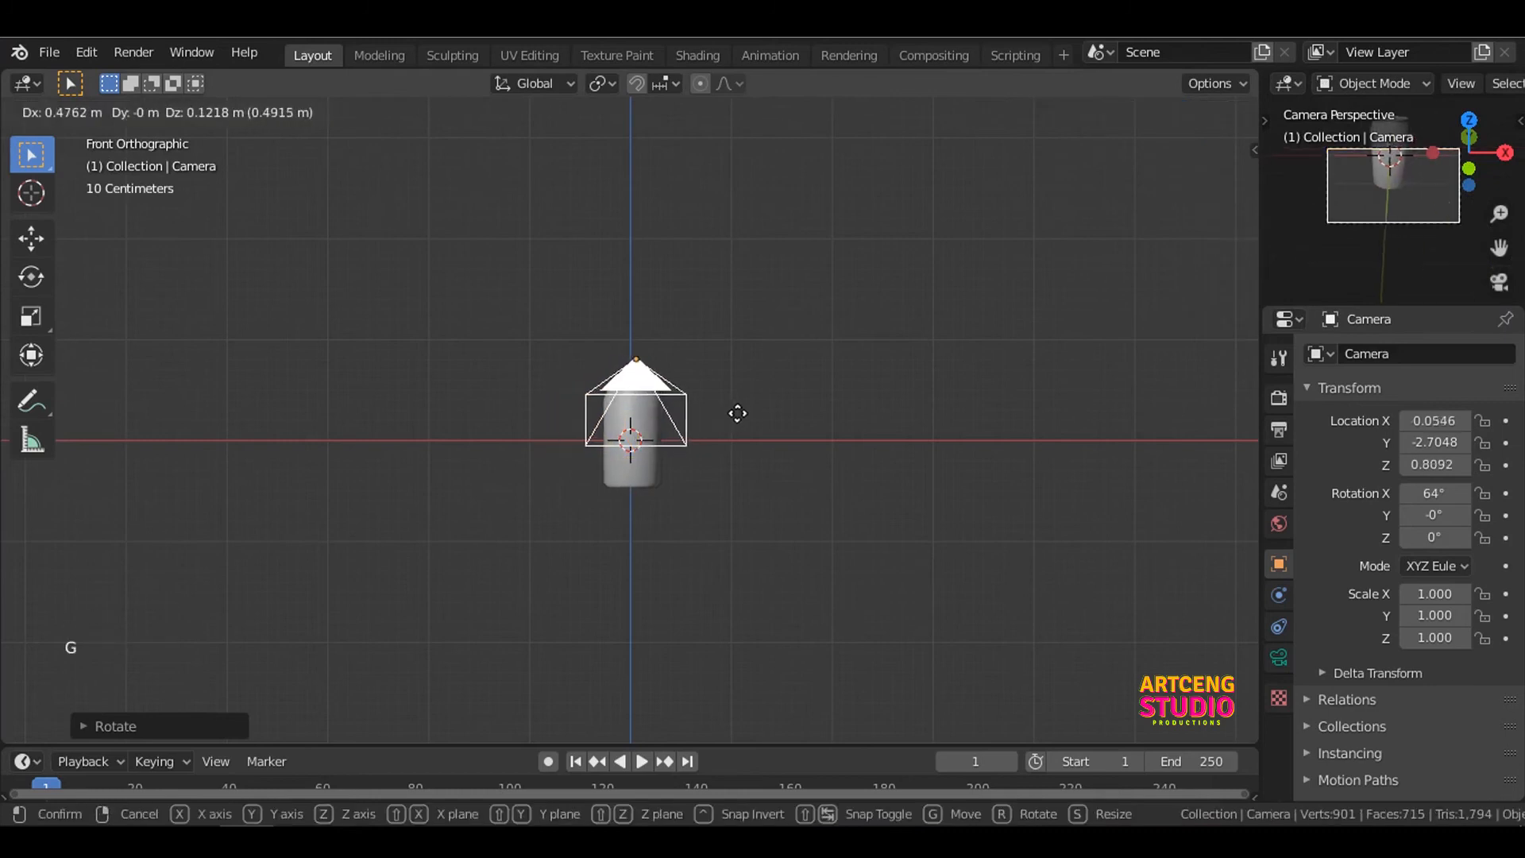
{"action": "left_click", "coordinate": [739, 353]}
Step: Set the render resolution to 720 px in X and 720 px in Y
{"action": "middle_click_drag", "start_coordinate": [741, 356], "coordinate": [538, 404]}
{"action": "left_click", "coordinate": [1278, 463]}
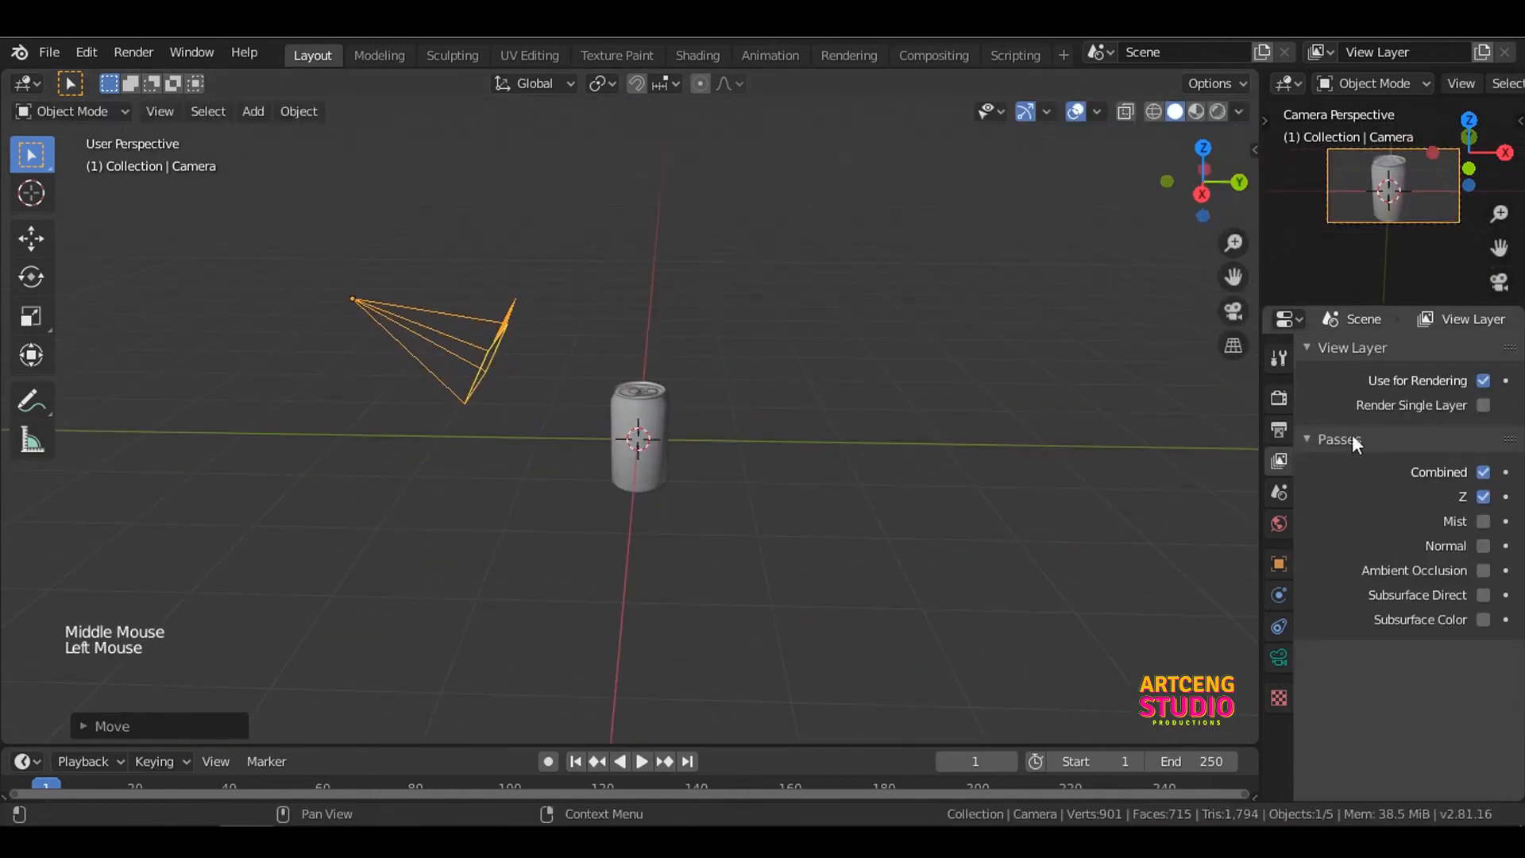
{"action": "left_click", "coordinate": [1279, 400]}
{"action": "left_click", "coordinate": [1279, 429]}
{"action": "left_click", "coordinate": [1478, 379]}
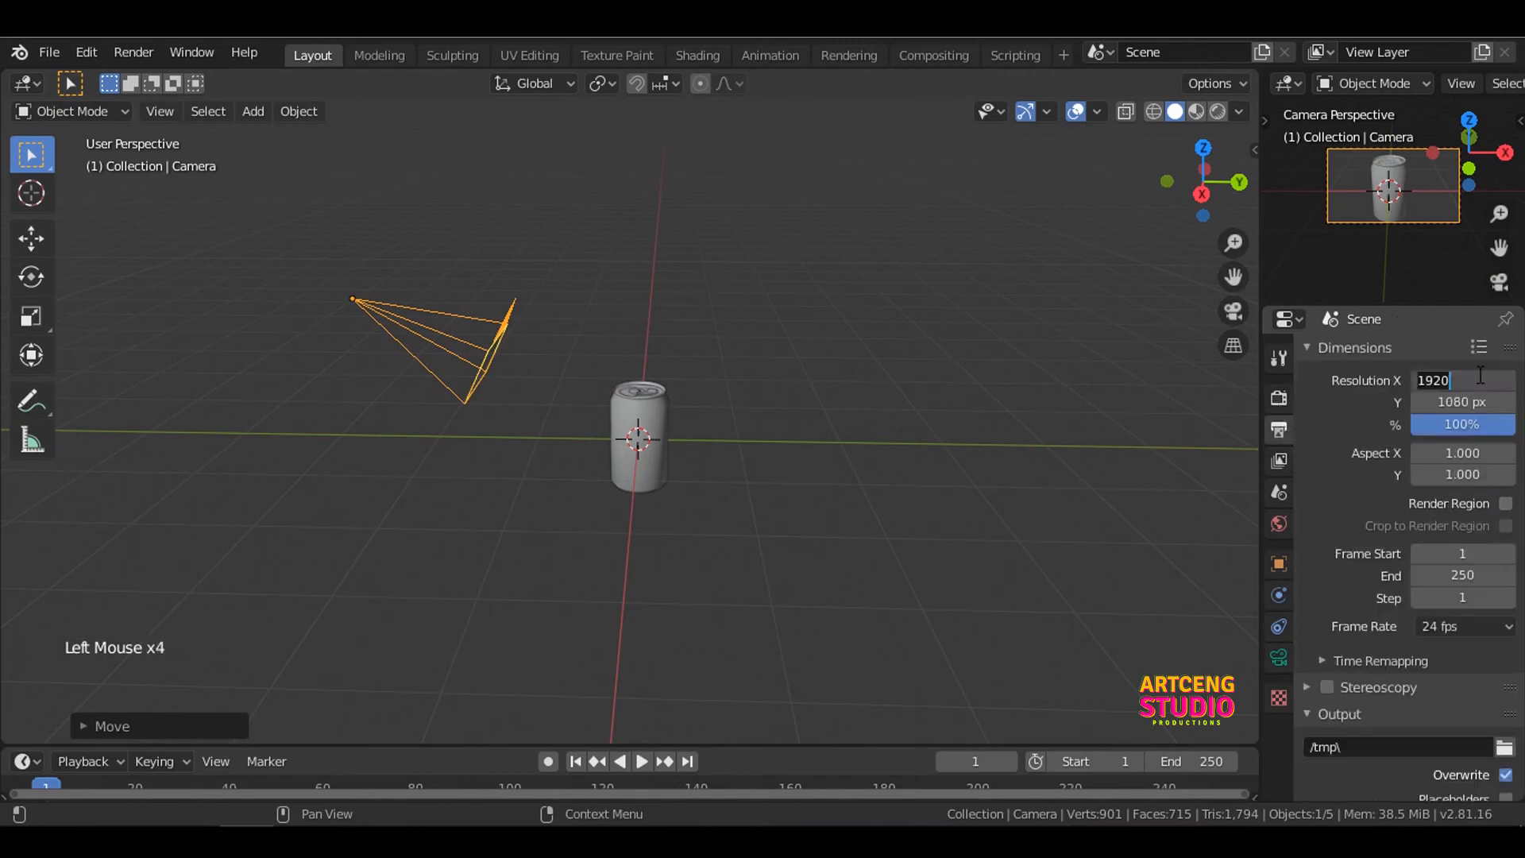
{"action": "type", "text": "720"}
{"action": "key", "text": "Return"}
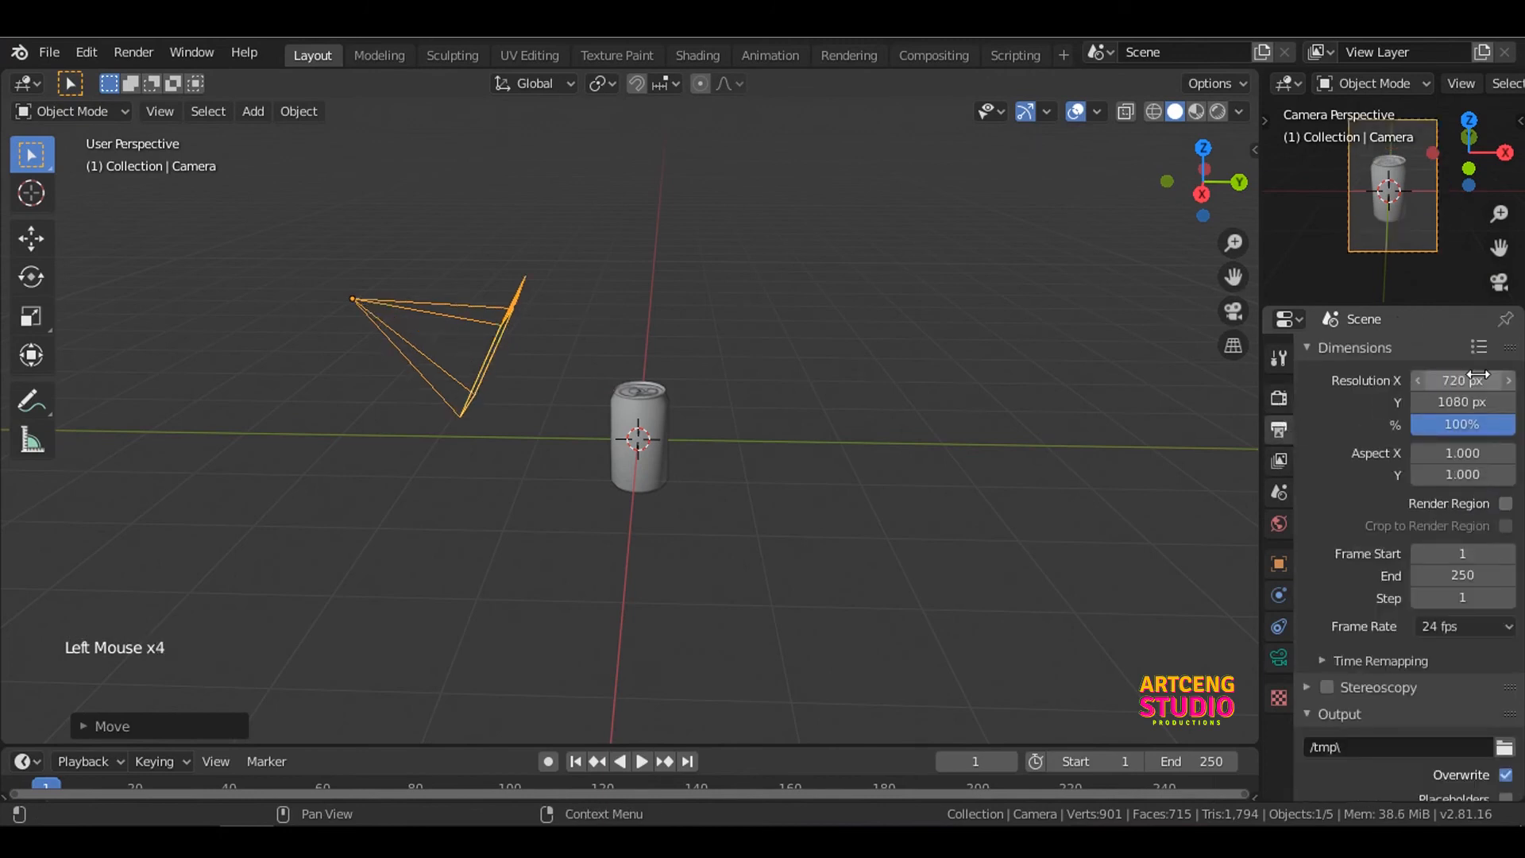
{"action": "left_click", "coordinate": [1477, 402]}
{"action": "type", "text": "720"}
{"action": "key", "text": "Return"}
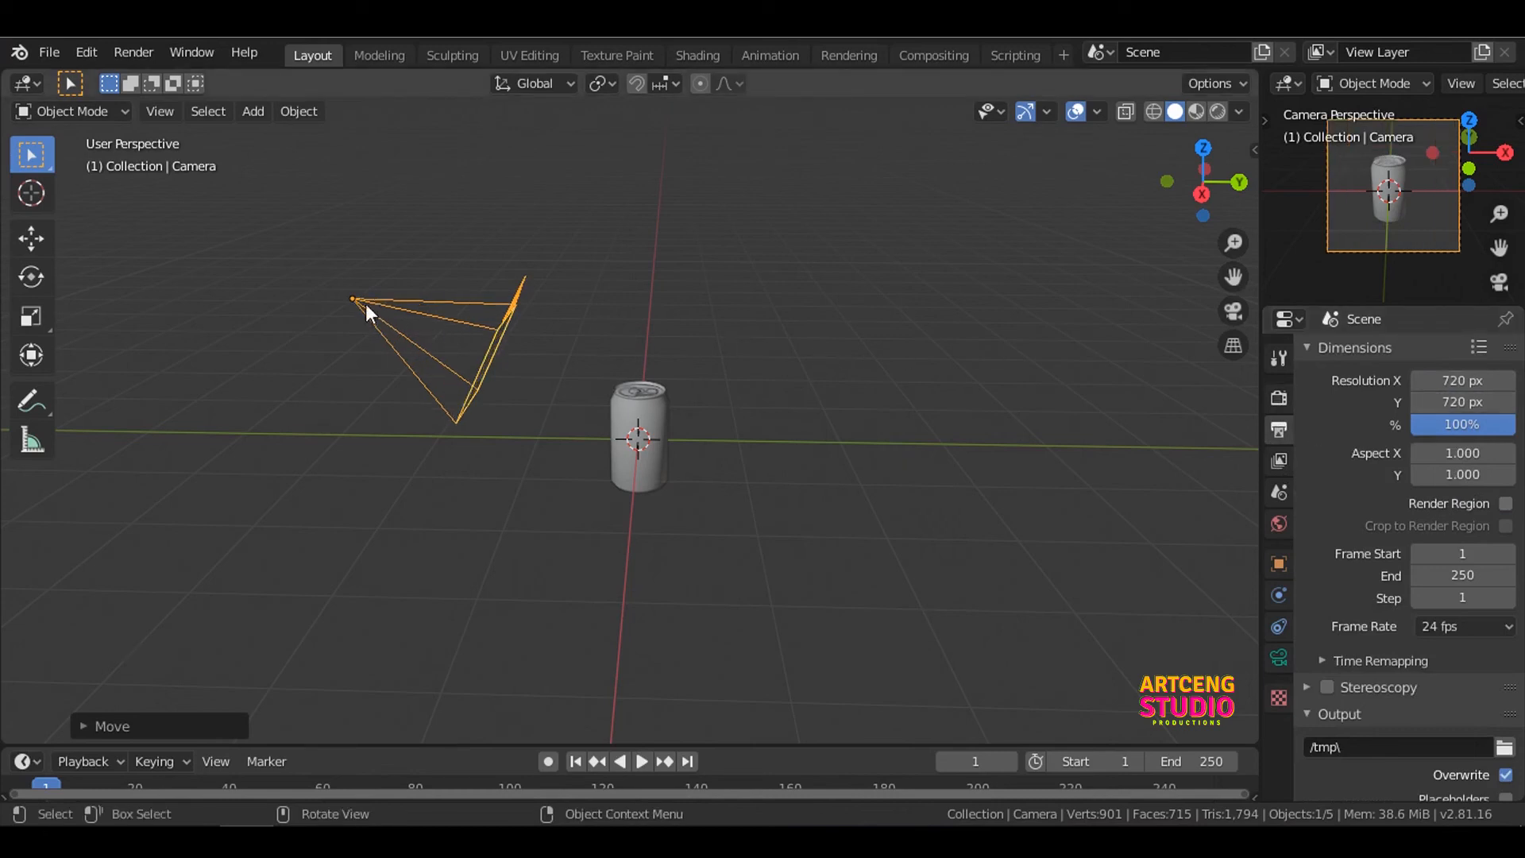
Step: With the Move tool, bring the camera closer to the can along Y and lower it slightly along Z
{"action": "left_click", "coordinate": [46, 241]}
{"action": "left_click_drag", "start_coordinate": [352, 299], "coordinate": [433, 299]}
{"action": "left_click_drag", "start_coordinate": [427, 220], "coordinate": [427, 239]}
Step: Select all parts of the can and rotate them about 55° around the global Z axis
{"action": "left_click", "coordinate": [642, 397]}
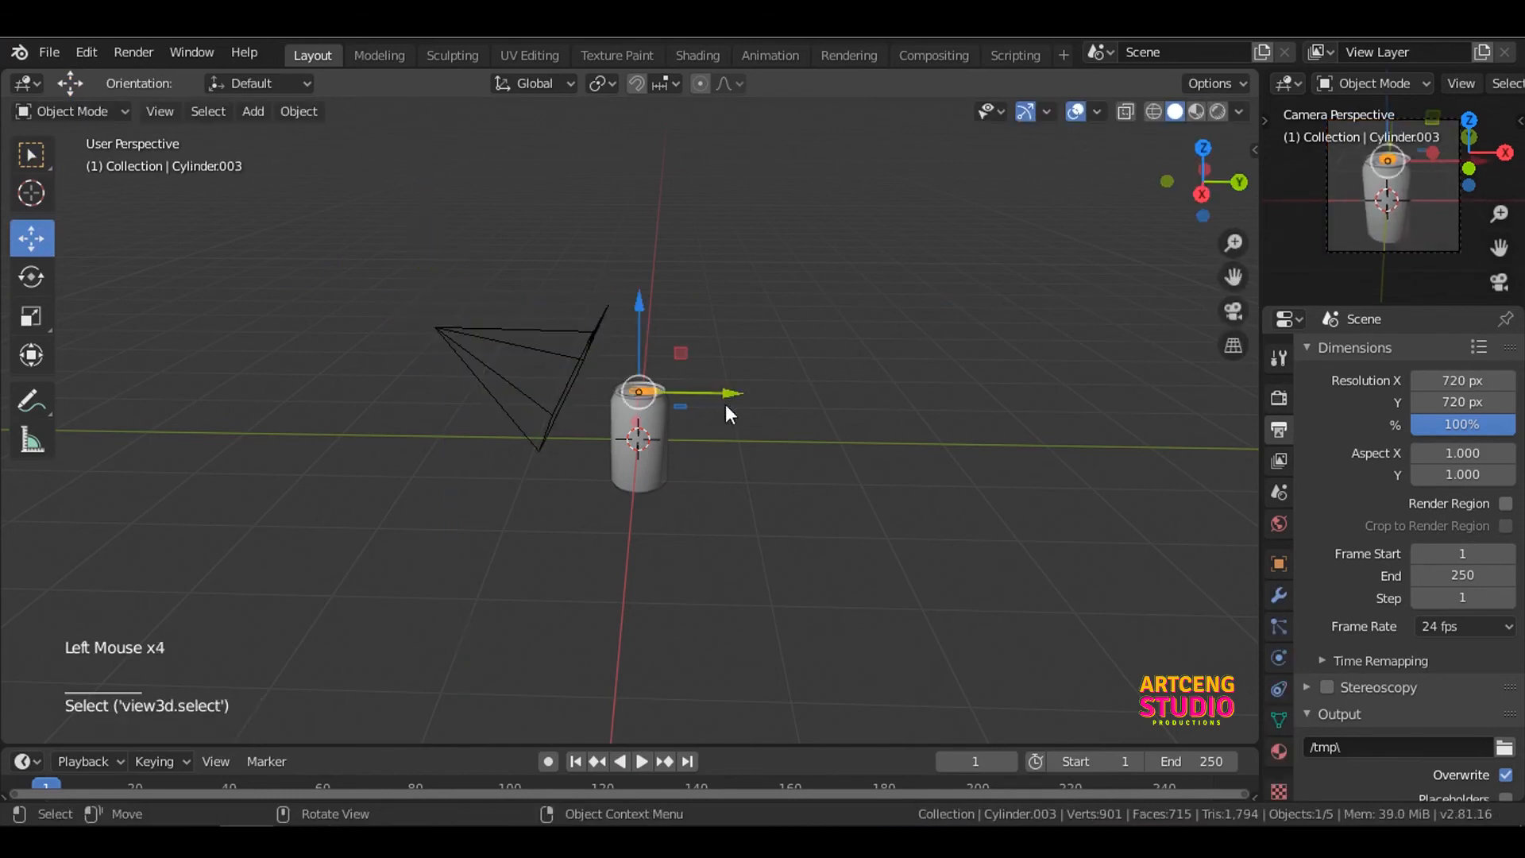
{"action": "key", "text": "b"}
{"action": "left_click_drag", "start_coordinate": [732, 491], "coordinate": [617, 357]}
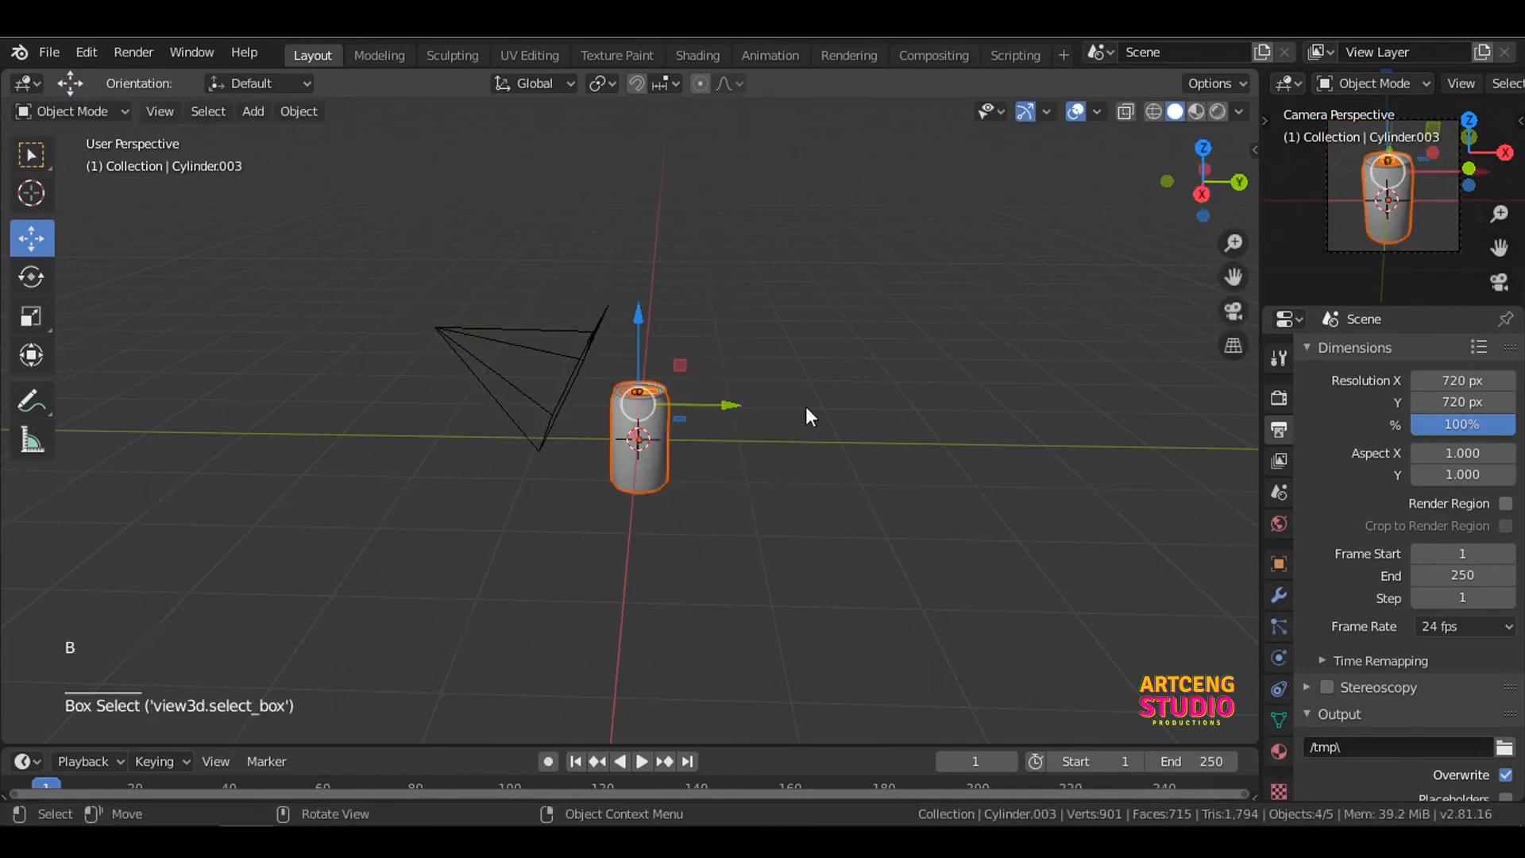
{"action": "key", "text": "r"}
{"action": "key", "text": "z"}
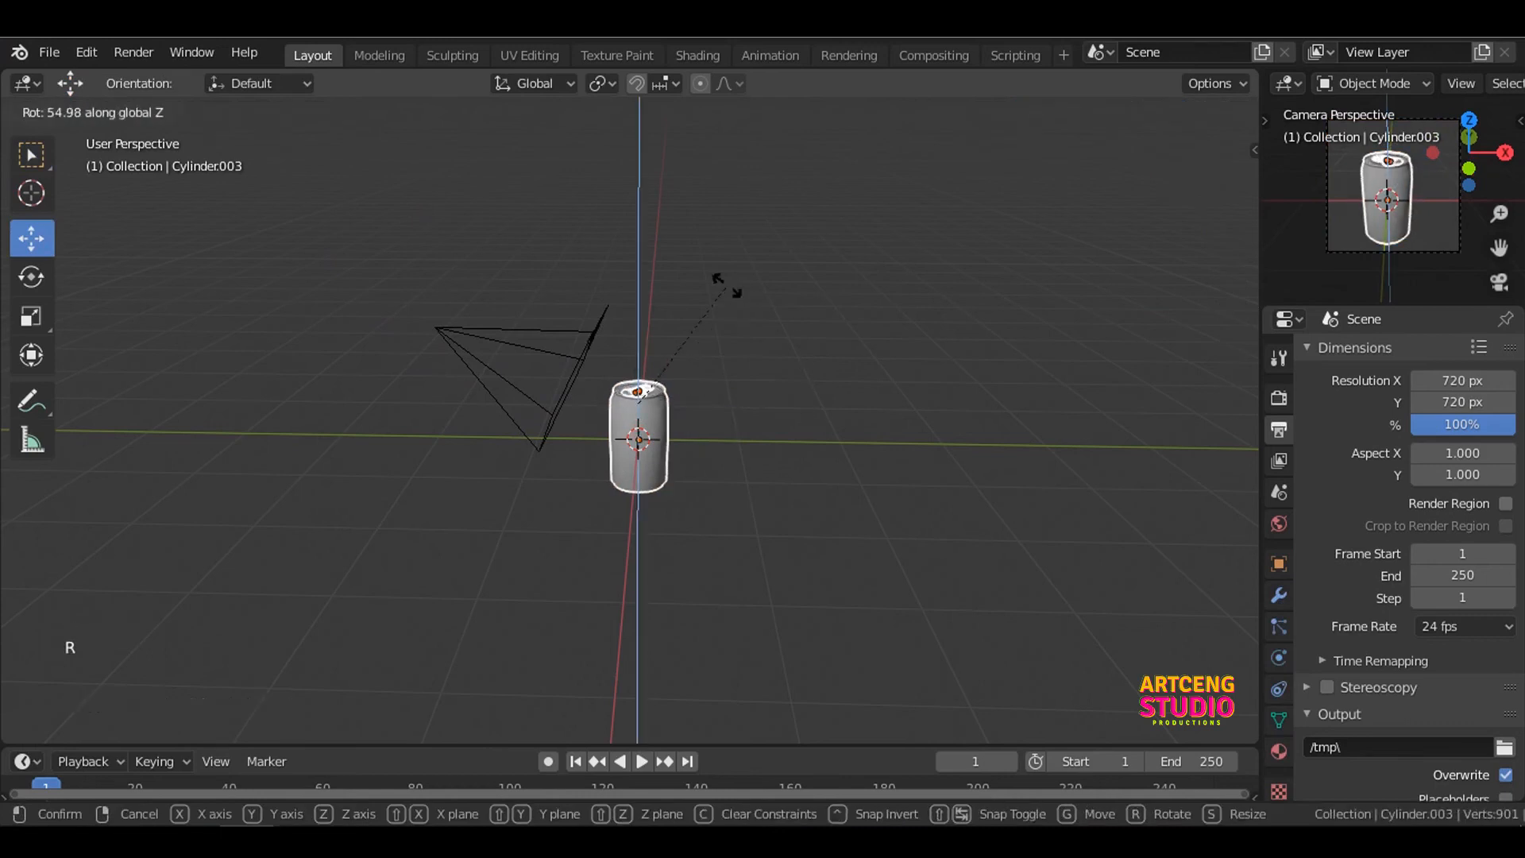
{"action": "left_click", "coordinate": [726, 290]}
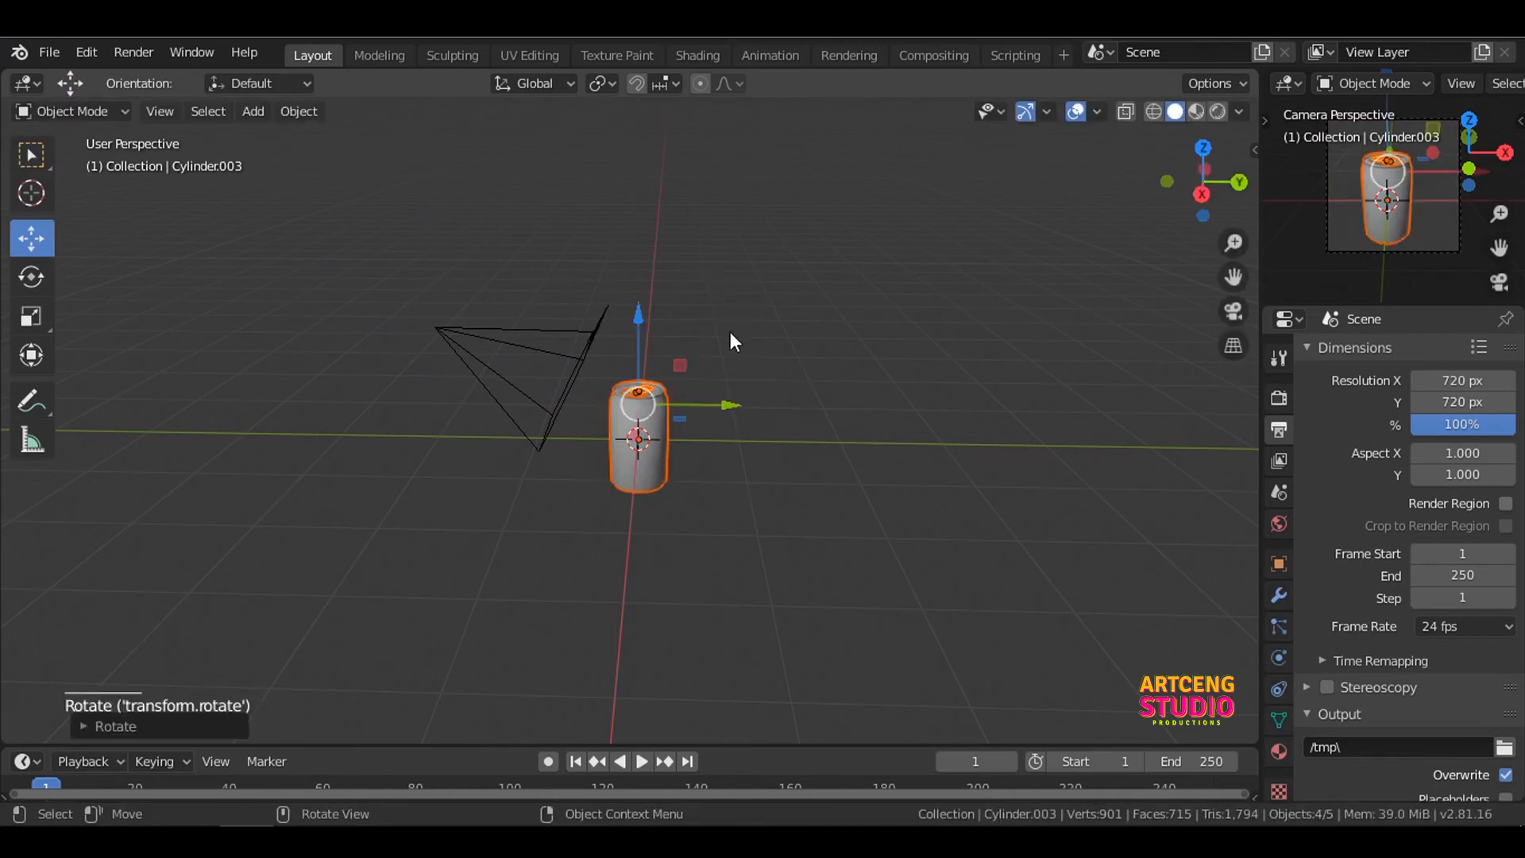
Step: Add an area light, raise it along Z above the can and scale it up to several times its size
{"action": "middle_click_drag", "start_coordinate": [734, 332], "coordinate": [886, 359]}
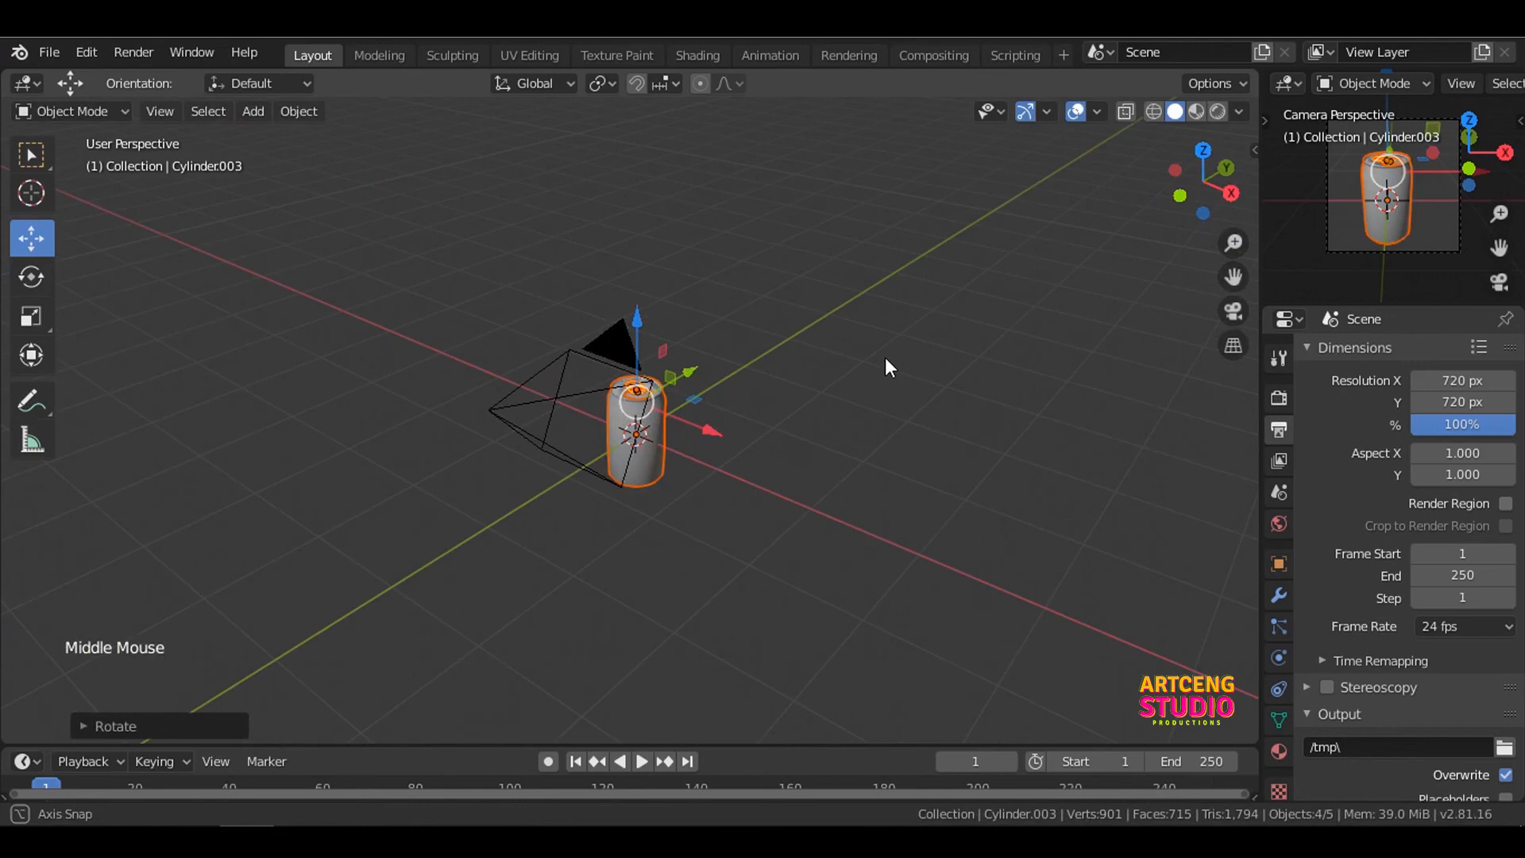
{"action": "left_click", "coordinate": [570, 388]}
{"action": "middle_click_drag", "start_coordinate": [571, 388], "coordinate": [714, 422]}
{"action": "key", "text": "shift+a"}
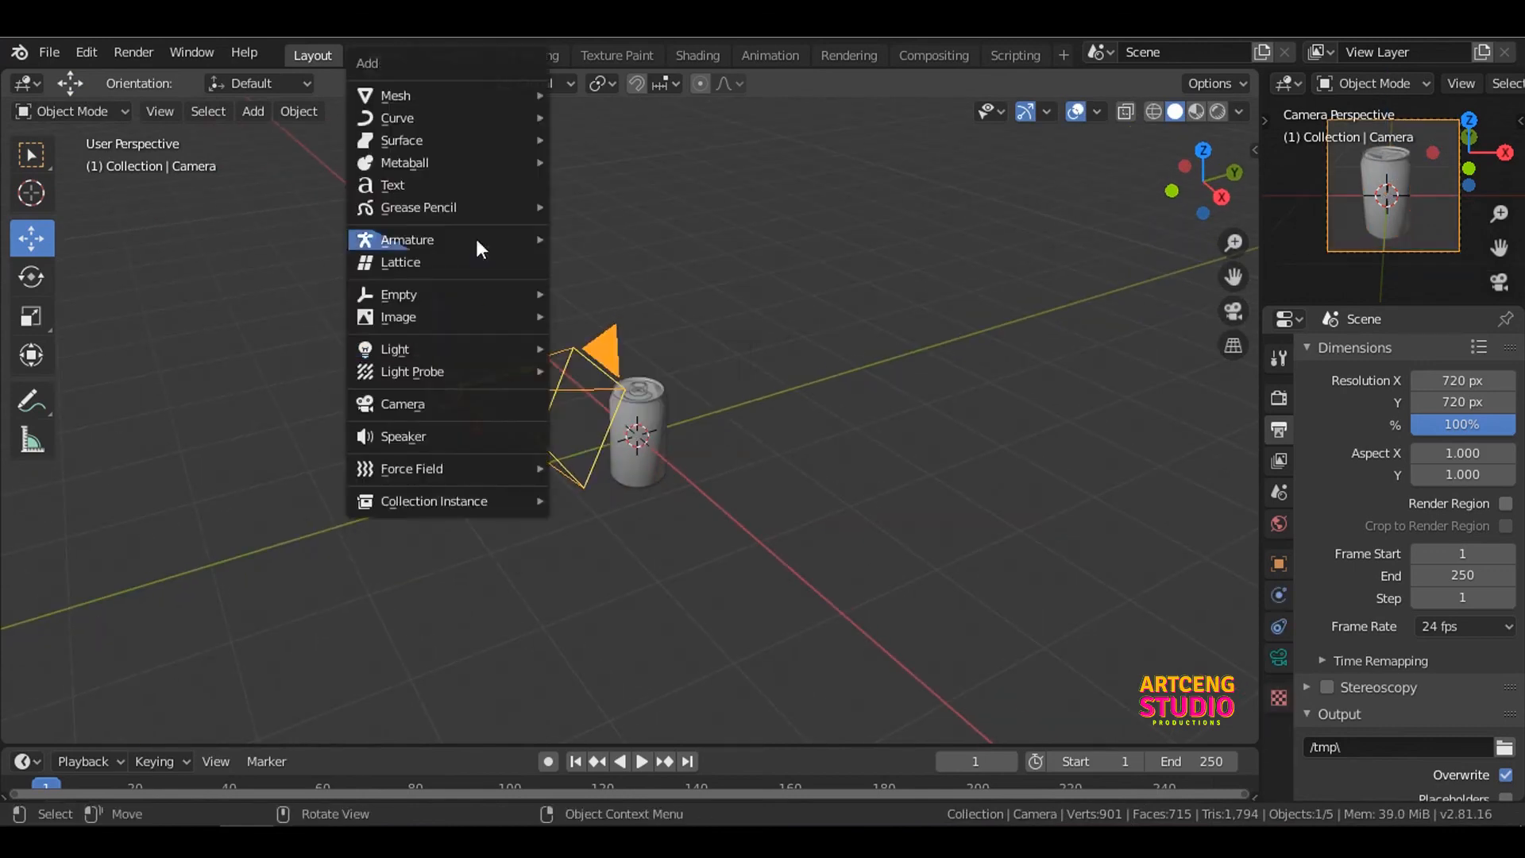
{"action": "mouse_move", "coordinate": [478, 297]}
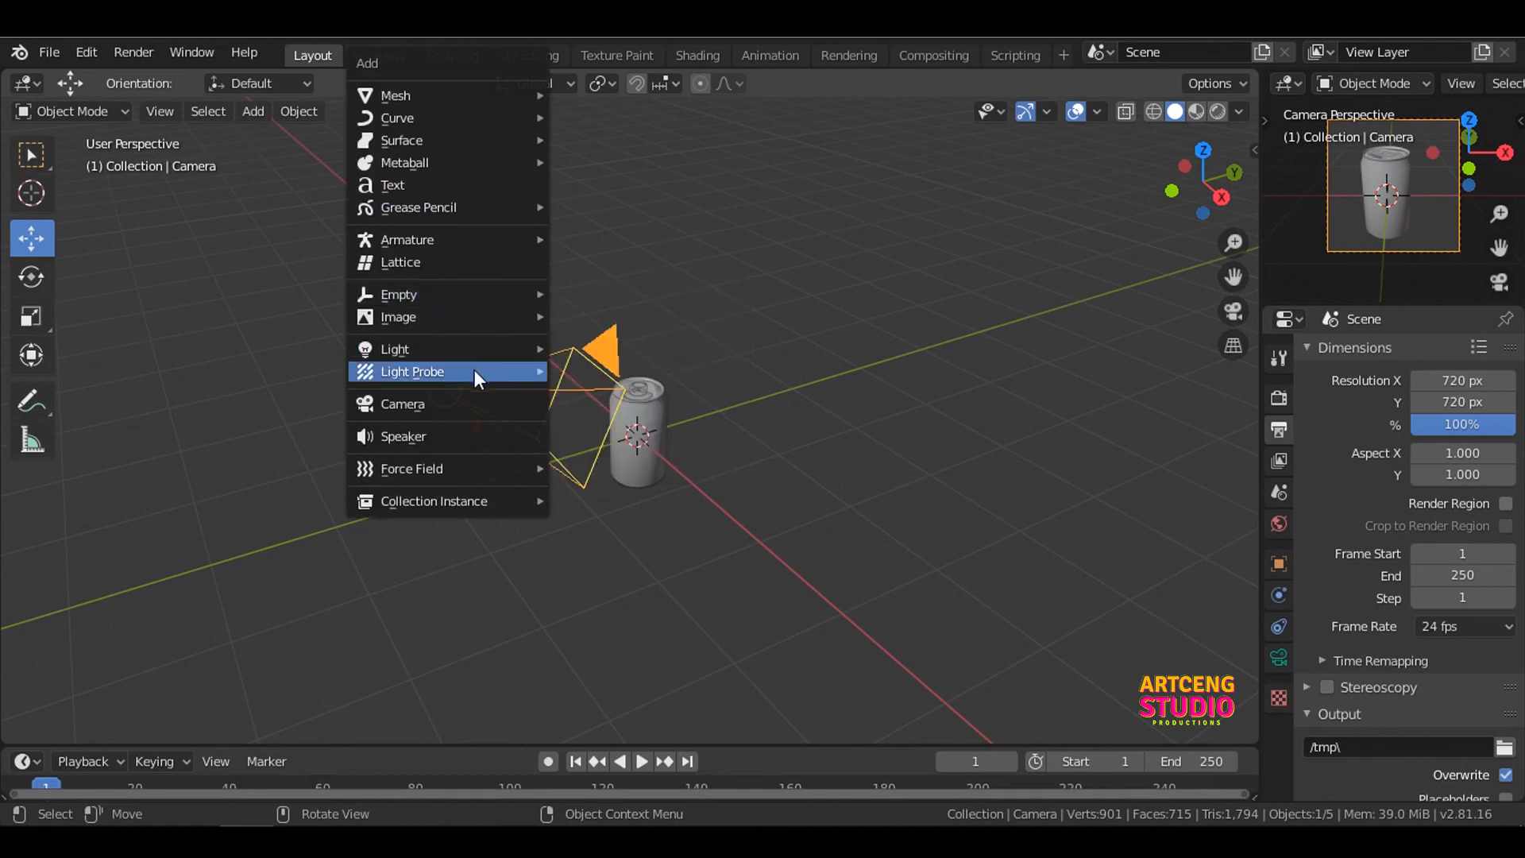
{"action": "mouse_move", "coordinate": [473, 348]}
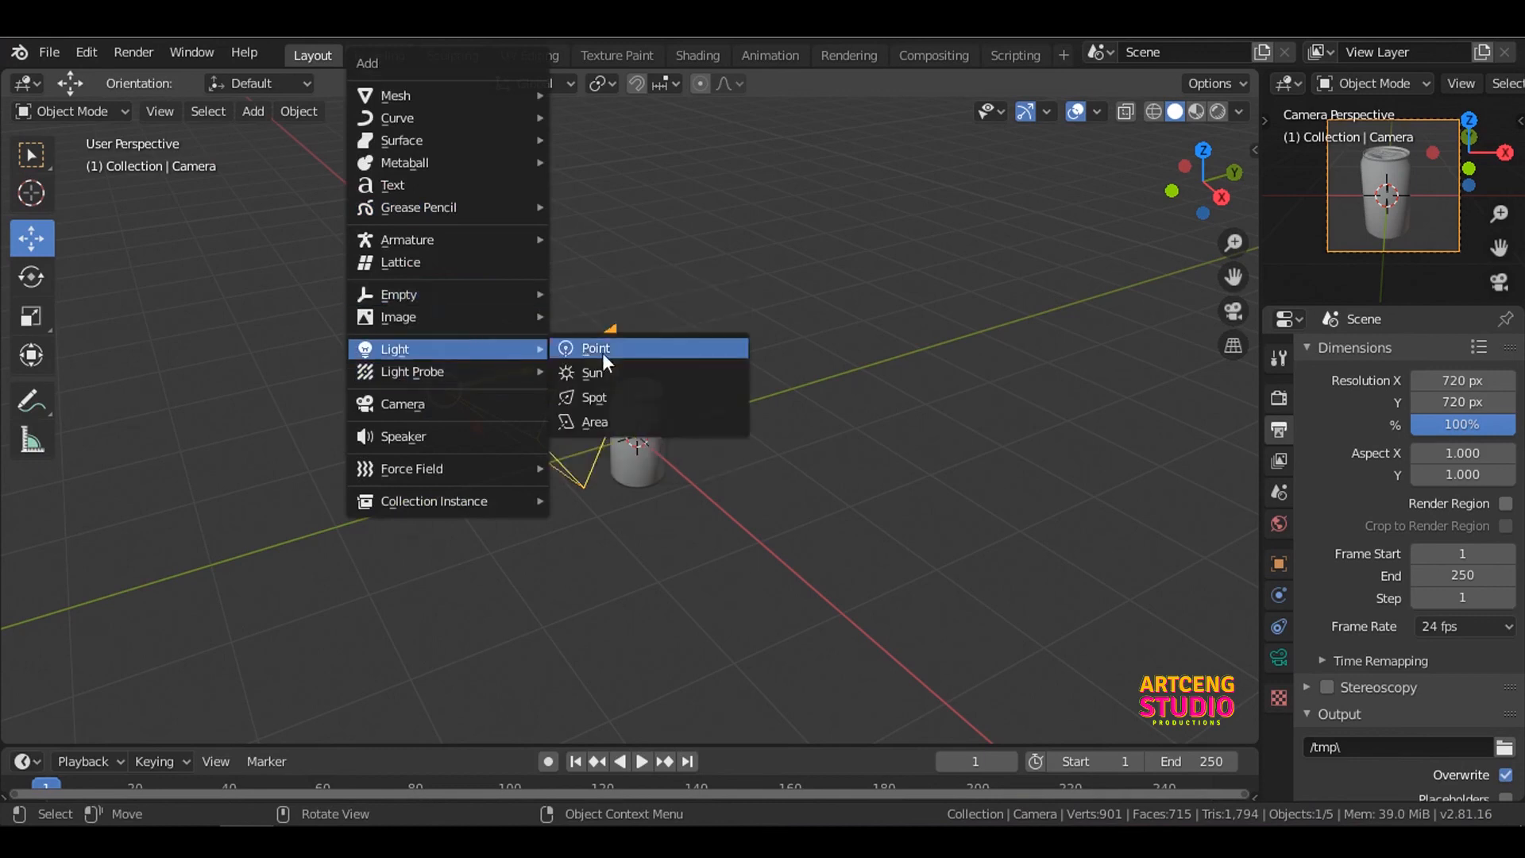
{"action": "left_click", "coordinate": [617, 425]}
{"action": "key", "text": "g"}
{"action": "key", "text": "z"}
{"action": "left_click", "coordinate": [720, 295]}
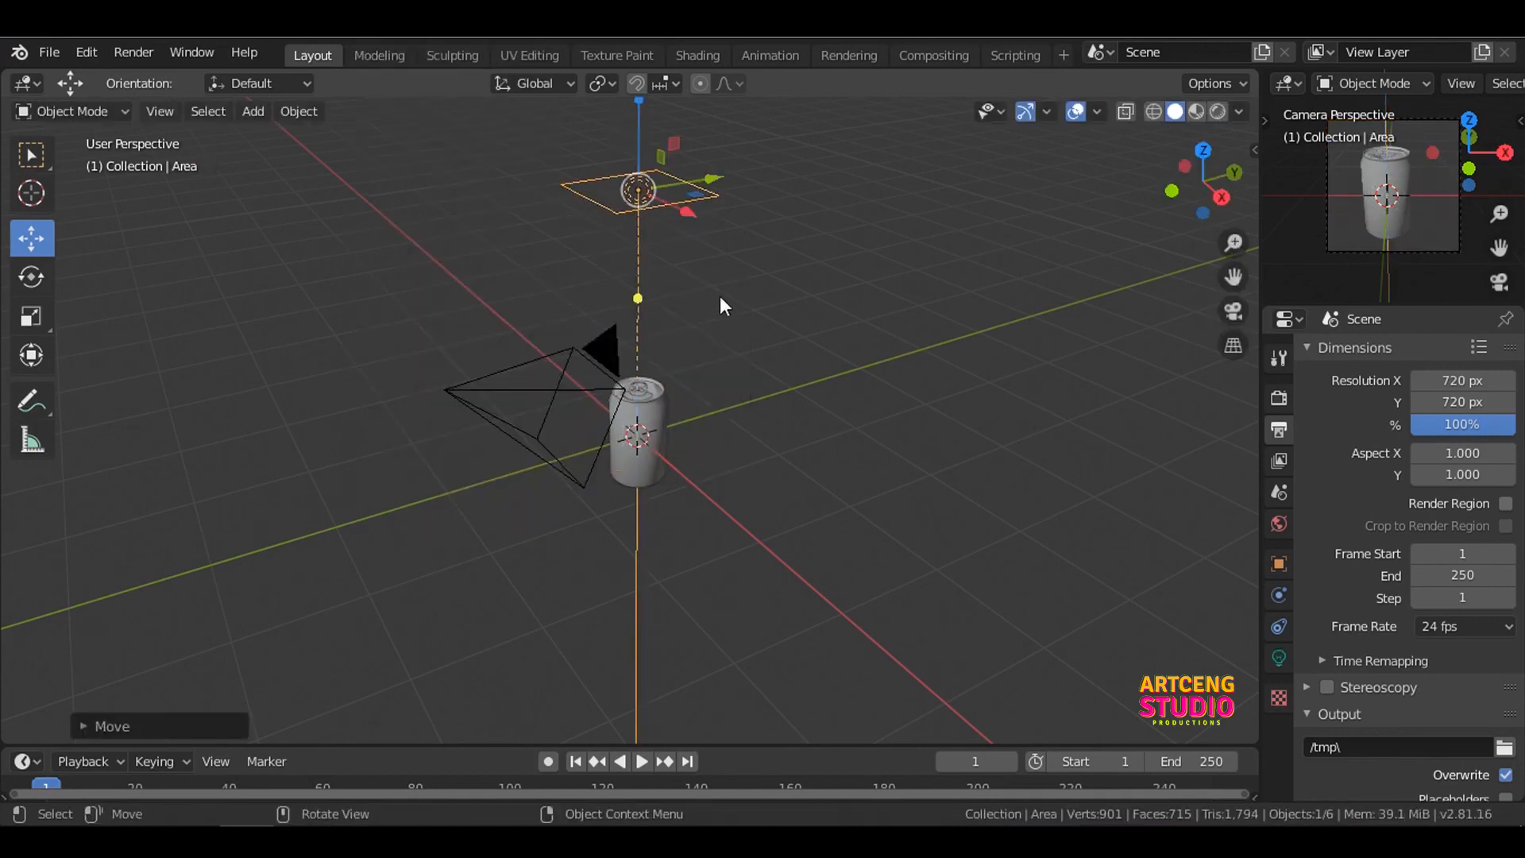
{"action": "key", "text": "s"}
{"action": "left_click", "coordinate": [1223, 402]}
Step: Make the camera viewport taller and switch it to rendered shading
{"action": "left_click_drag", "start_coordinate": [1350, 307], "coordinate": [1350, 447]}
{"action": "key", "text": "z"}
{"action": "left_click", "coordinate": [1302, 210]}
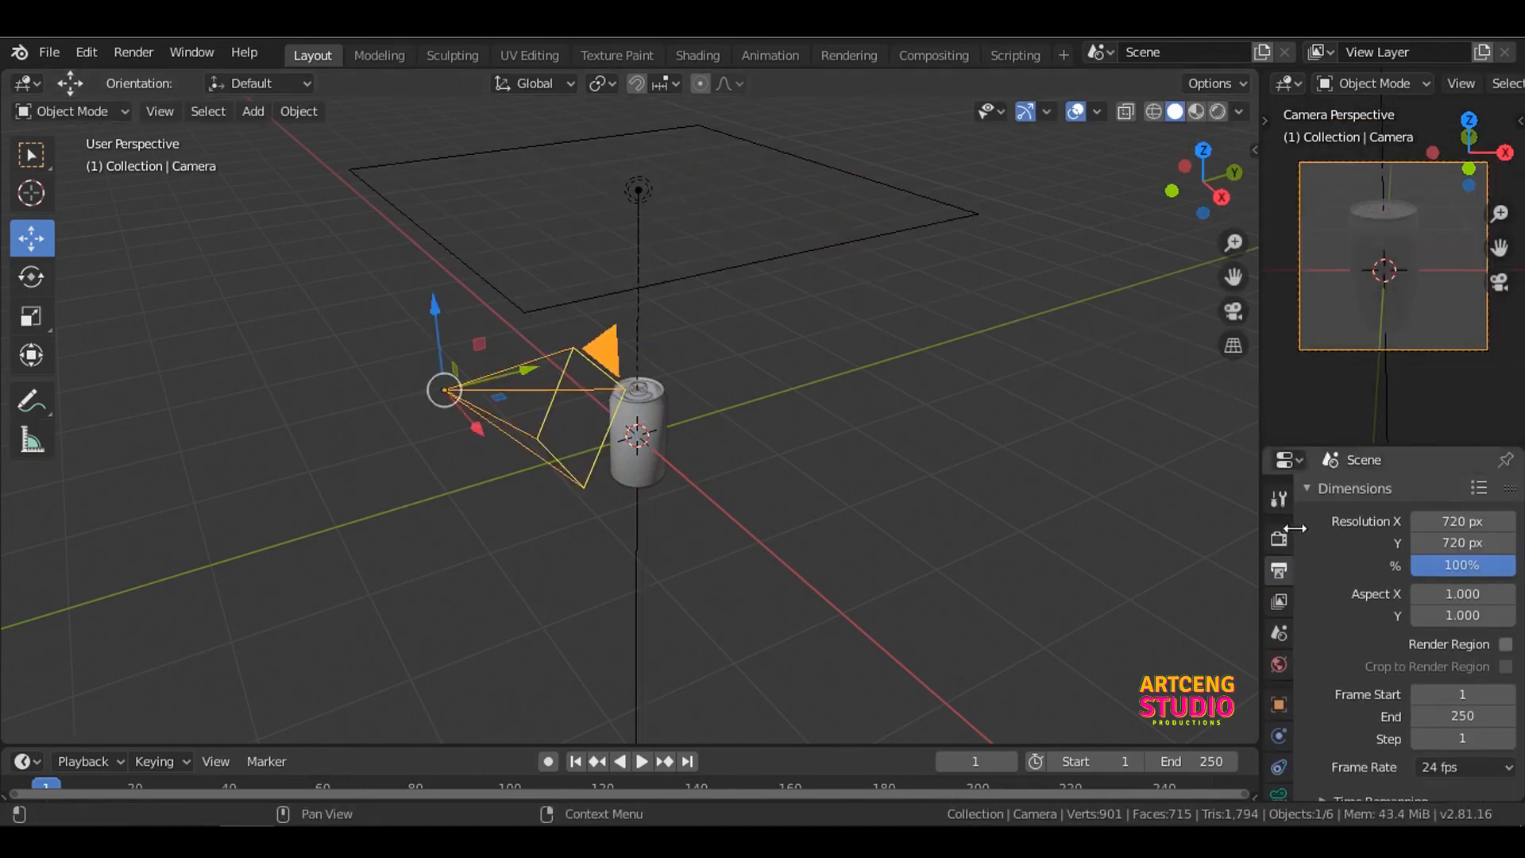
Step: Select the area light and set the scene's render engine to Cycles
{"action": "scroll", "coordinate": [1286, 601], "scroll_direction": "down", "scroll_amount": 2}
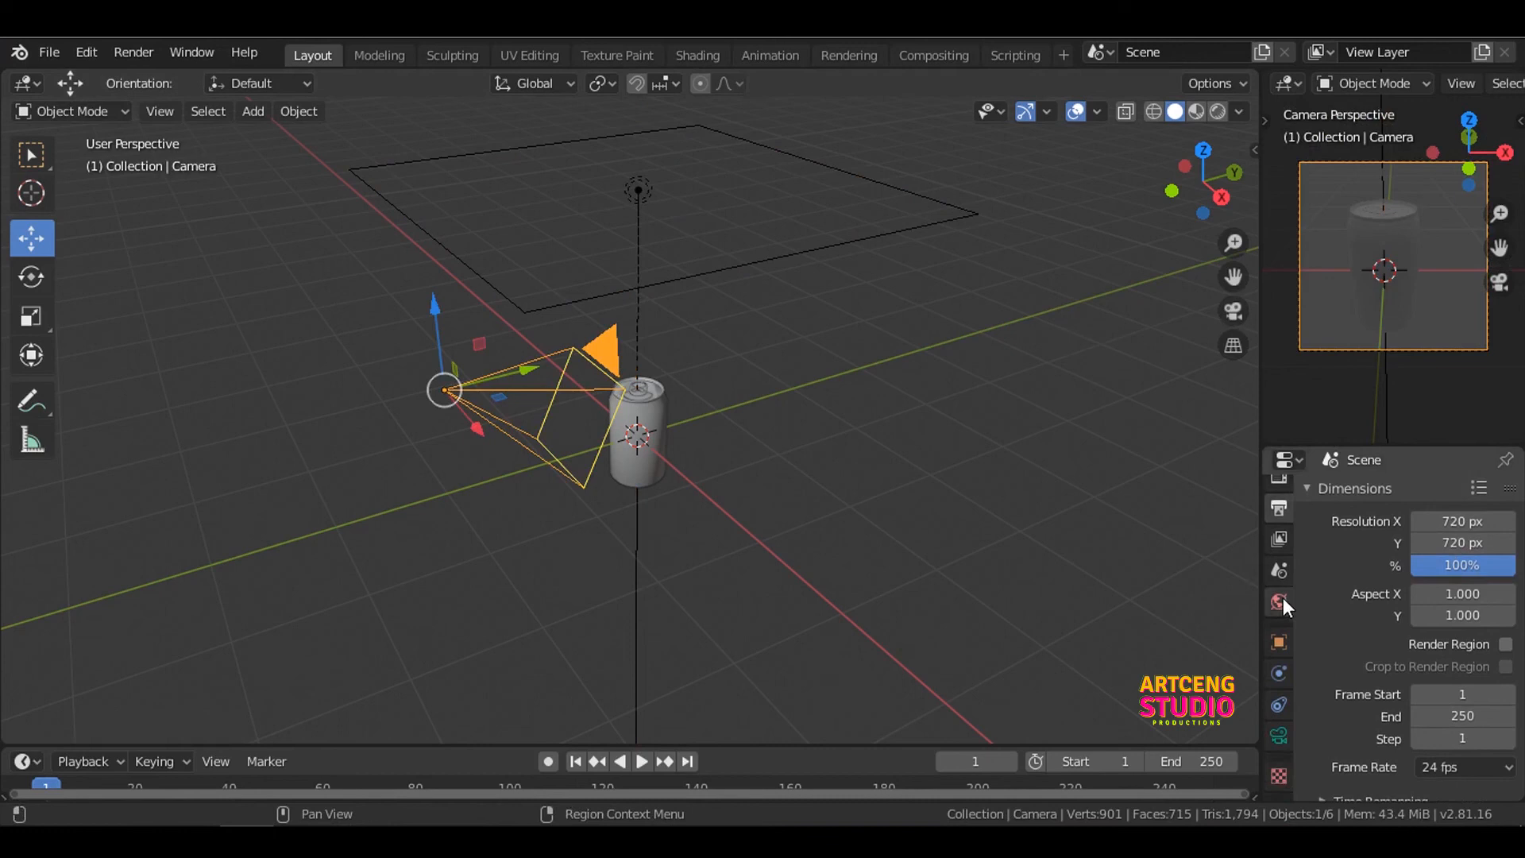
{"action": "left_click", "coordinate": [690, 276]}
{"action": "left_click", "coordinate": [1280, 537]}
{"action": "left_click", "coordinate": [1279, 479]}
{"action": "left_click", "coordinate": [1461, 494]}
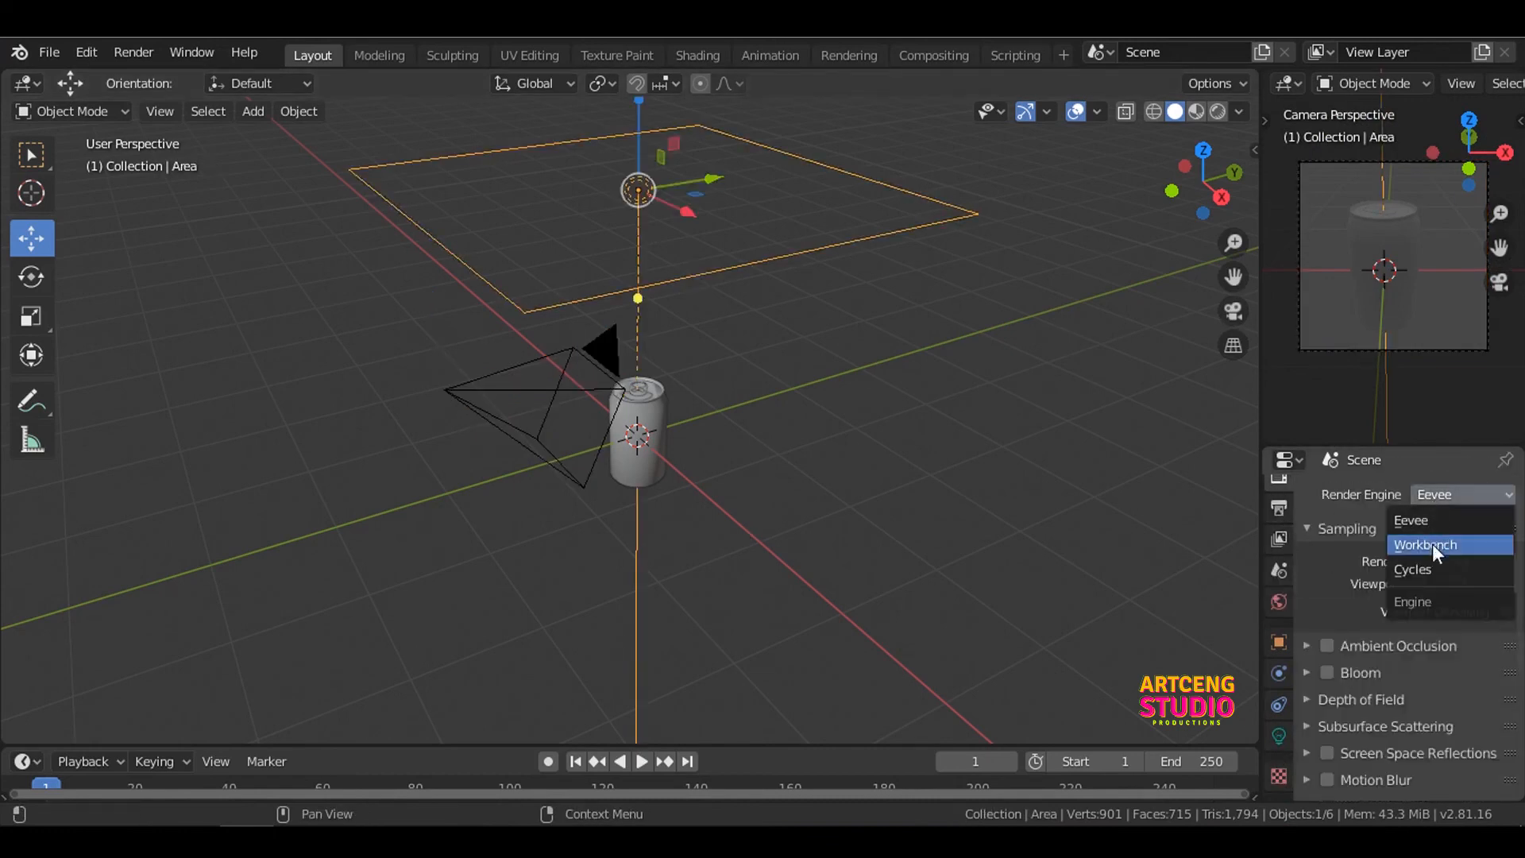
{"action": "left_click", "coordinate": [1430, 565]}
Step: Set the area light's power to 800 W
{"action": "left_click", "coordinate": [1279, 736]}
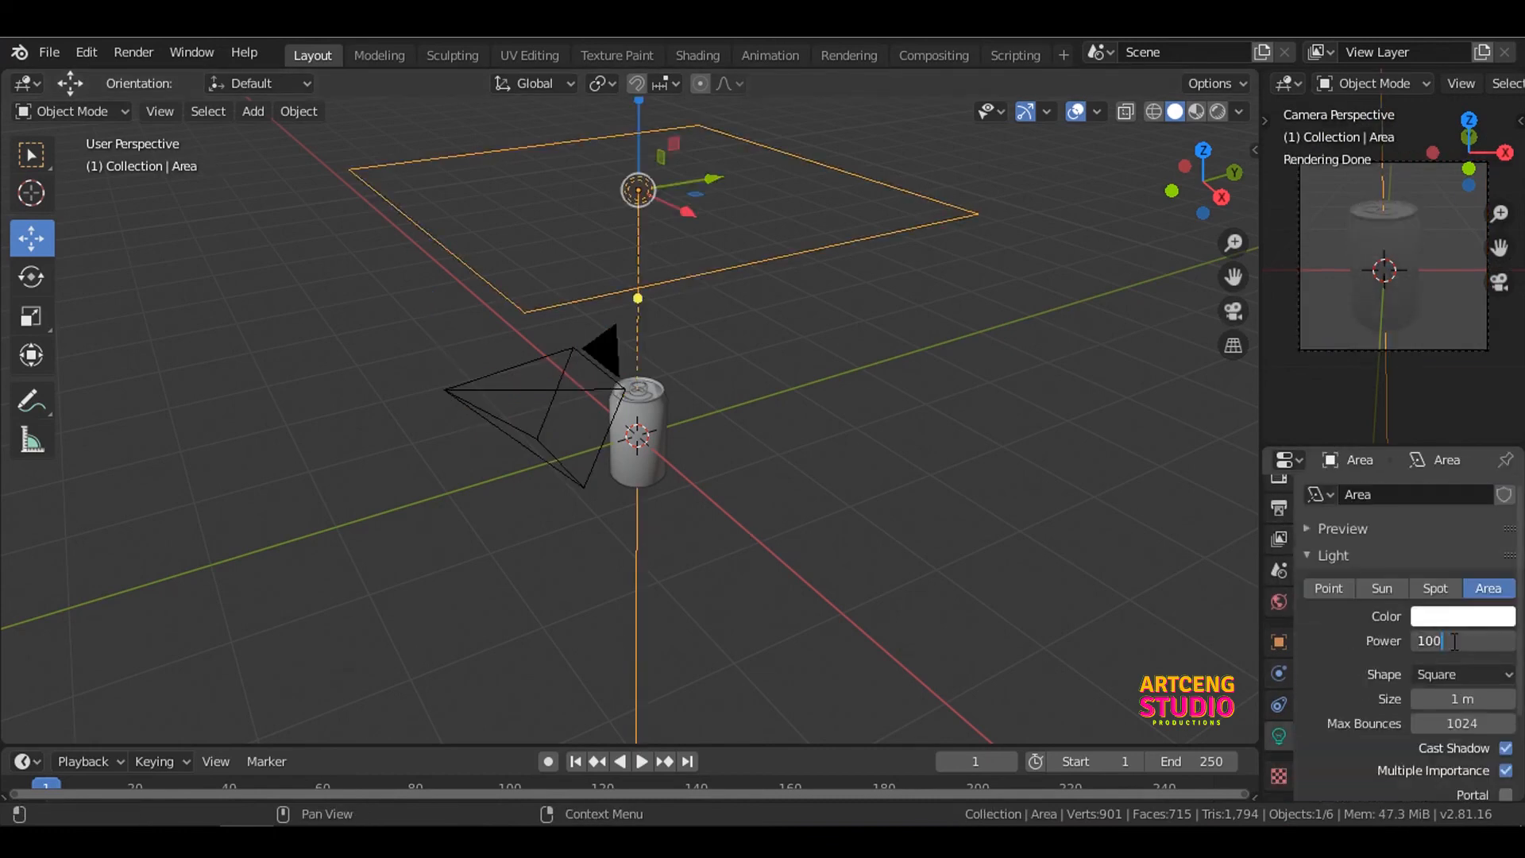
{"action": "key", "text": "Return"}
{"action": "type", "text": "800"}
{"action": "key", "text": "Return"}
Step: Raise the area light much higher above the can along Z and widen the camera viewport
{"action": "scroll", "coordinate": [659, 278], "scroll_direction": "down", "scroll_amount": 5}
{"action": "left_click_drag", "start_coordinate": [630, 257], "coordinate": [628, 658]}
{"action": "left_click_drag", "start_coordinate": [1262, 427], "coordinate": [1048, 428]}
{"action": "scroll", "coordinate": [1312, 226], "scroll_direction": "up", "scroll_amount": 2}
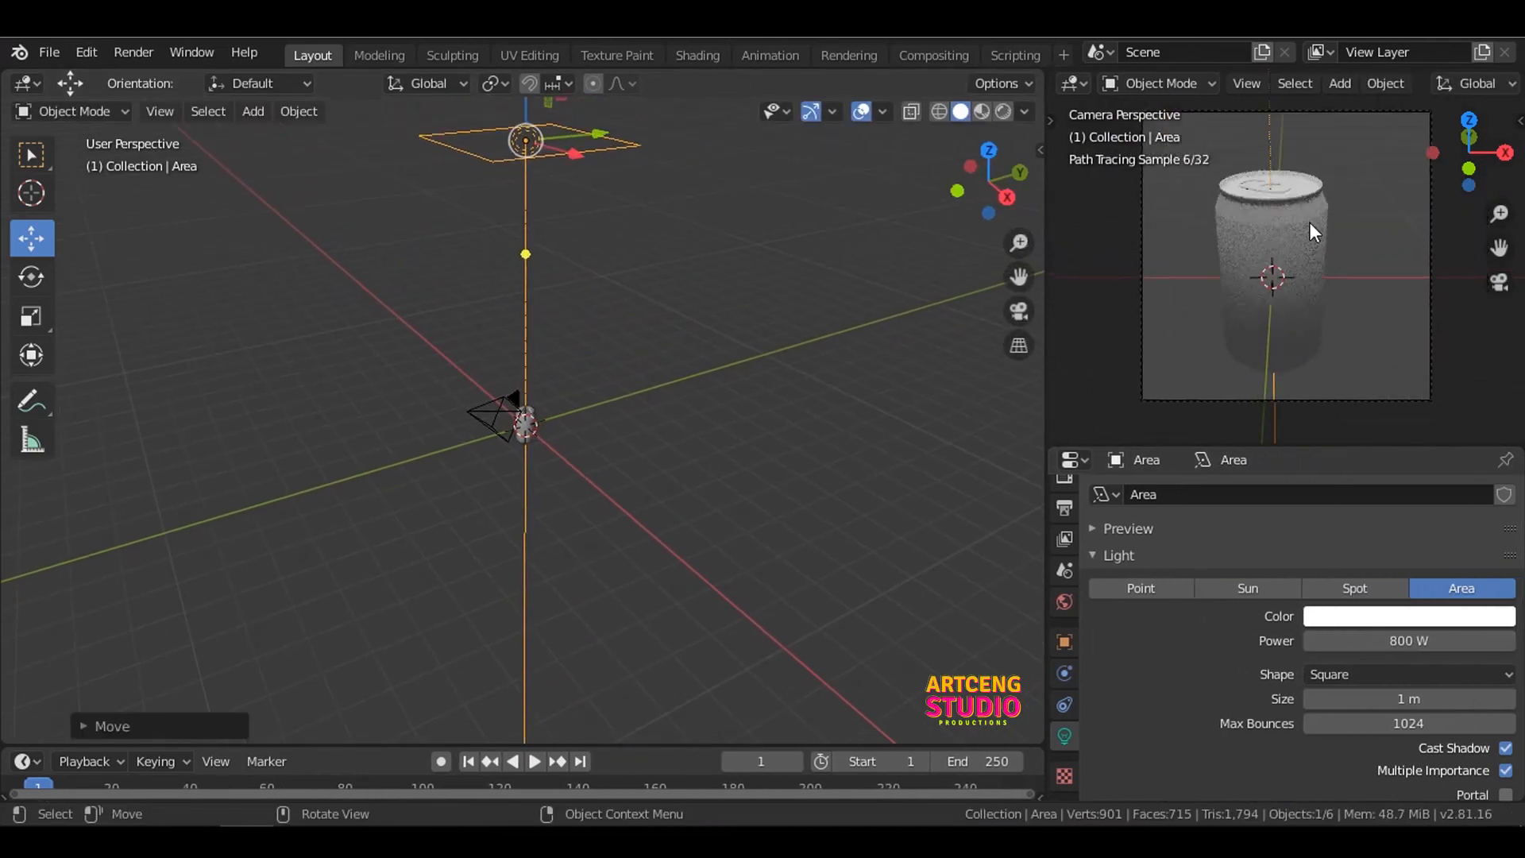
Step: Move the area light along Y to the camera side and rotate it around X to aim at the can
{"action": "middle_click_drag", "start_coordinate": [541, 326], "coordinate": [519, 403]}
{"action": "left_click_drag", "start_coordinate": [517, 286], "coordinate": [426, 321]}
{"action": "middle_click_drag", "start_coordinate": [584, 373], "coordinate": [500, 353]}
{"action": "key", "text": "r"}
{"action": "key", "text": "x"}
{"action": "left_click", "coordinate": [612, 263]}
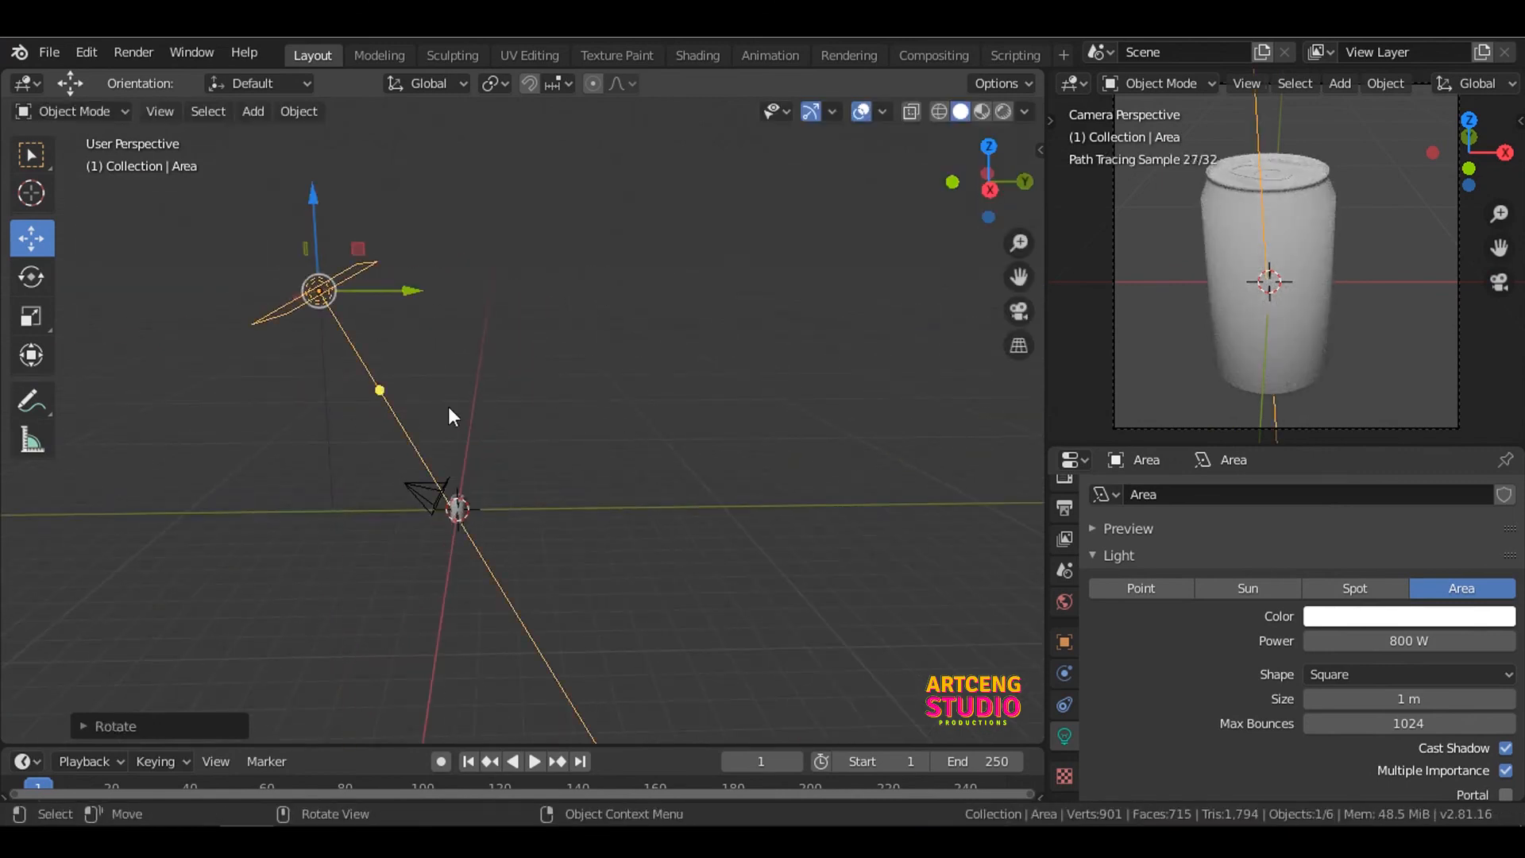
Step: Duplicate the area light in place and set the copy's size to 1.5 m
{"action": "middle_click_drag", "start_coordinate": [476, 548], "coordinate": [658, 591]}
{"action": "key", "text": "shift+d"}
{"action": "right_click", "coordinate": [658, 592]}
{"action": "double_click", "coordinate": [1408, 699]}
{"action": "type", "text": "1.5"}
{"action": "key", "text": "Return"}
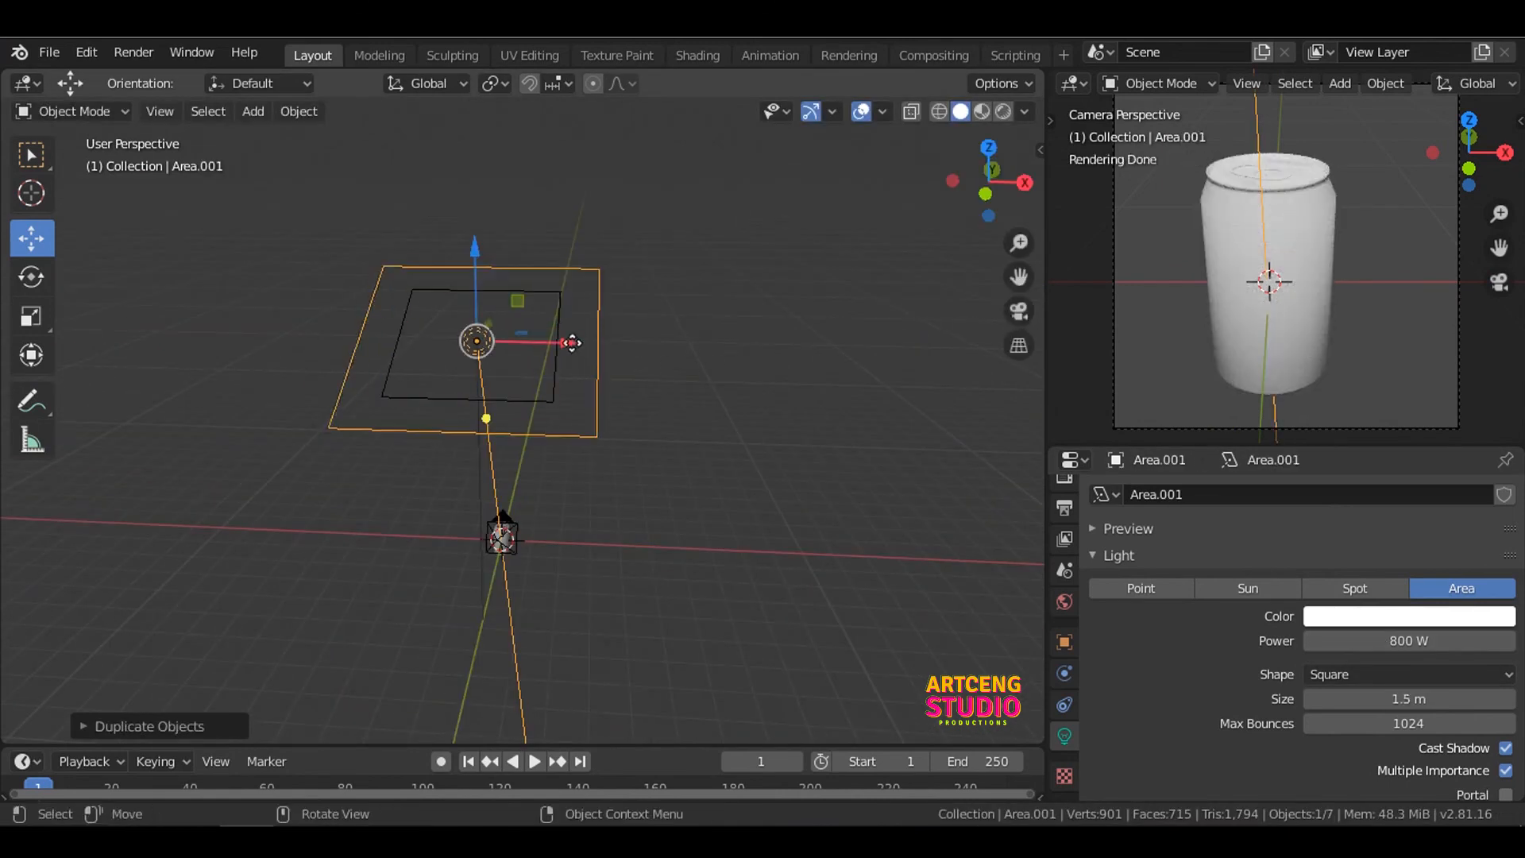
Step: Move the duplicated light along positive X, scale it down and rotate it about 32° around Z
{"action": "left_click_drag", "start_coordinate": [572, 342], "coordinate": [855, 348]}
{"action": "key", "text": "s"}
{"action": "left_click", "coordinate": [776, 494]}
{"action": "key", "text": "r"}
{"action": "key", "text": "x"}
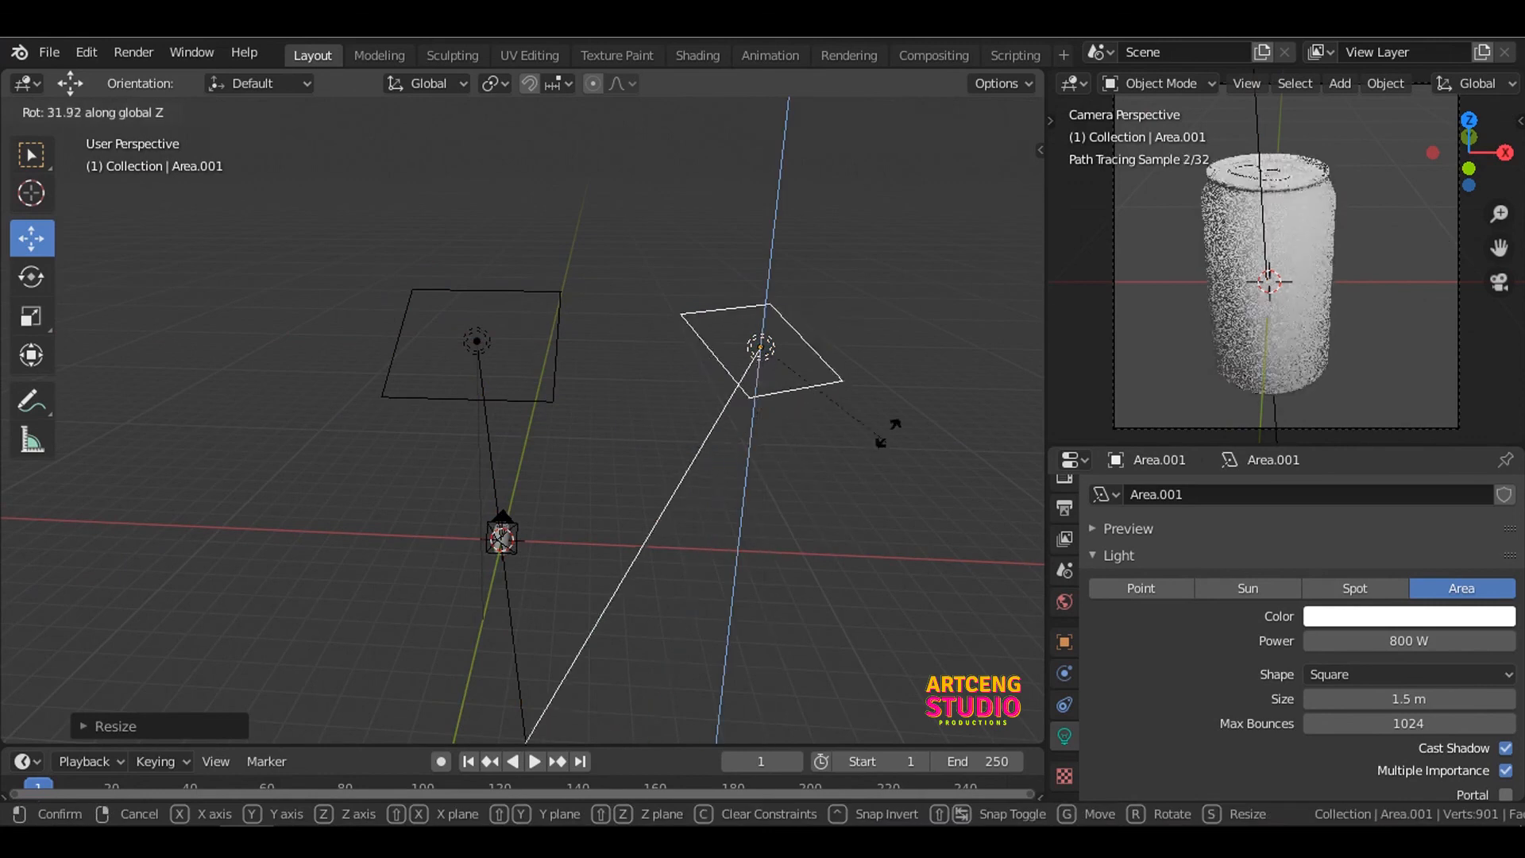
{"action": "left_click", "coordinate": [889, 433]}
Step: Lower the duplicated light along Z and, in front view, rotate it to aim at the can
{"action": "key", "text": "g"}
{"action": "key", "text": "z"}
{"action": "left_click", "coordinate": [778, 394]}
{"action": "middle_click_drag", "start_coordinate": [777, 449], "coordinate": [745, 411]}
{"action": "key", "text": "KP_1"}
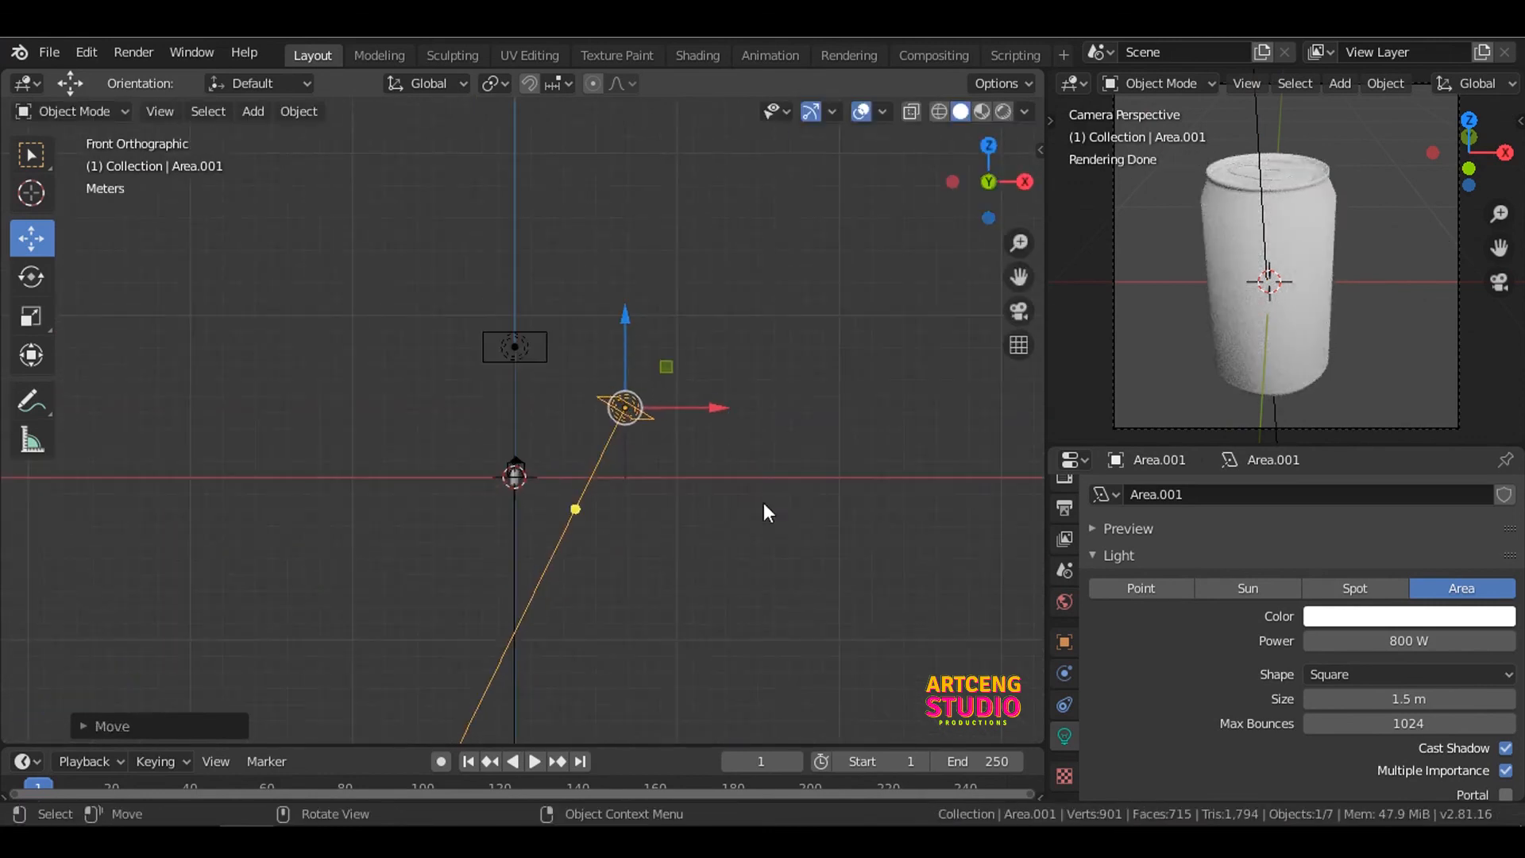
{"action": "key", "text": "r"}
{"action": "left_click", "coordinate": [708, 612]}
Step: Set the duplicated light's power to 200 W
{"action": "double_click", "coordinate": [1413, 646]}
{"action": "type", "text": "200"}
{"action": "key", "text": "Return"}
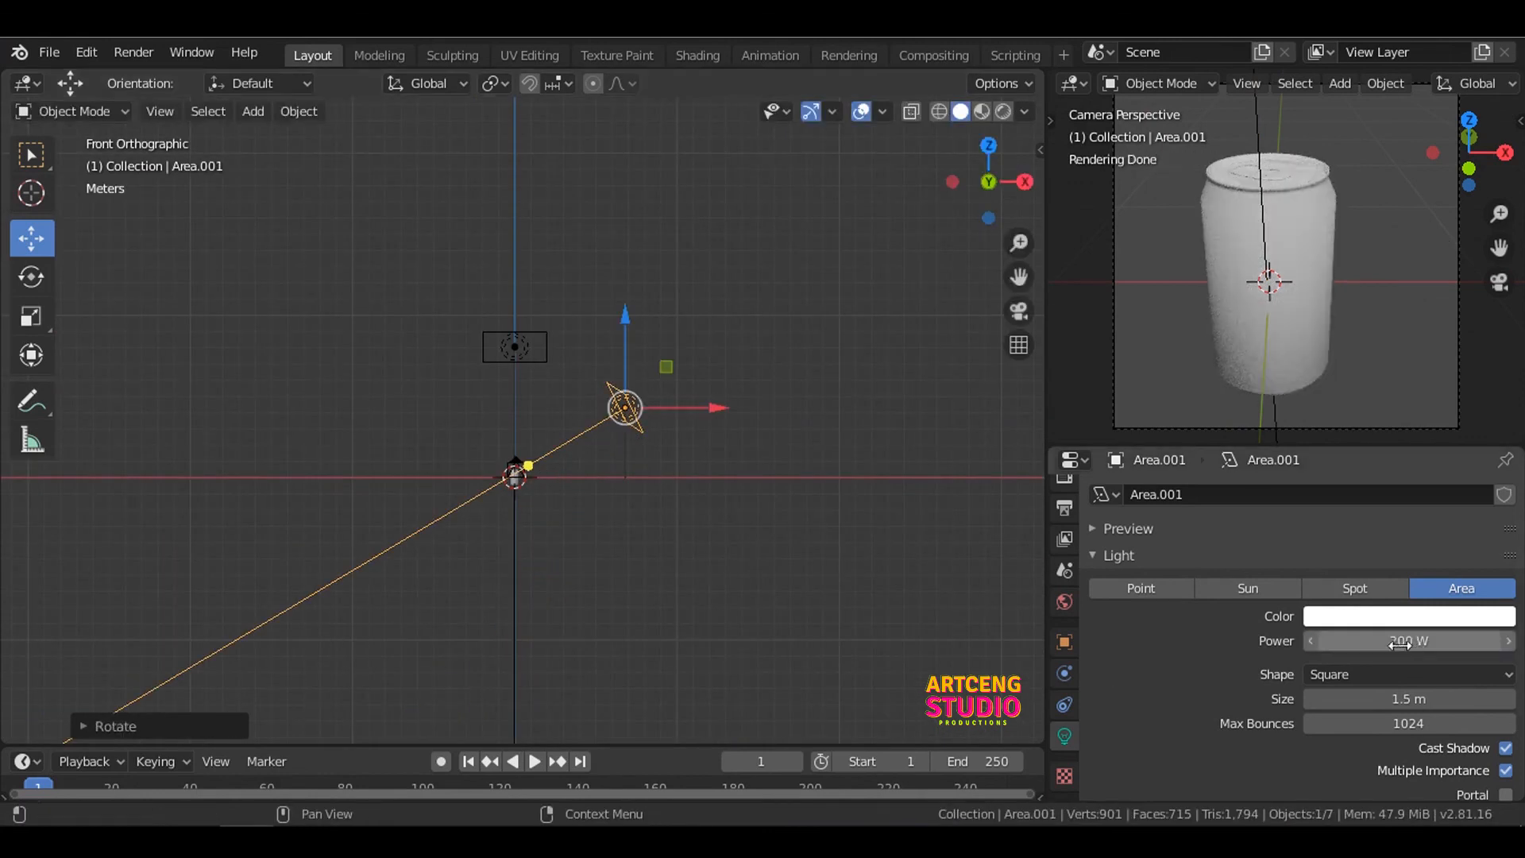
Step: Duplicate the 200 W light to the opposite side of the can and rotate the copy around Z
{"action": "key", "text": "shift+d"}
{"action": "left_click", "coordinate": [476, 453]}
{"action": "key", "text": "r"}
{"action": "key", "text": "z"}
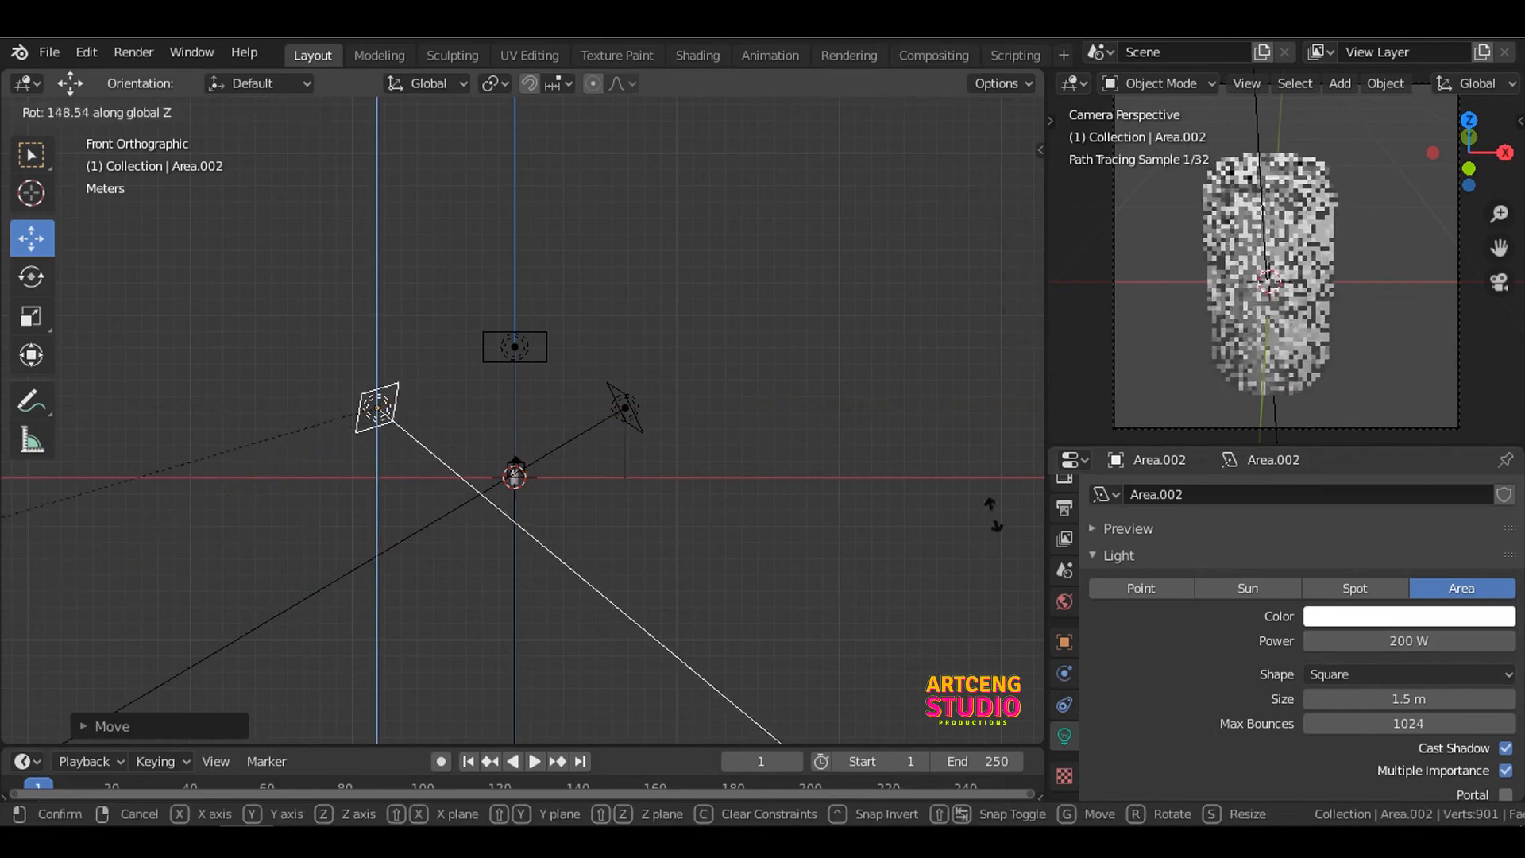
{"action": "left_click", "coordinate": [675, 477]}
Step: In top view, rotate the third light and move it behind the can so it aims at the can
{"action": "middle_click_drag", "start_coordinate": [619, 480], "coordinate": [604, 520]}
{"action": "key", "text": "KP_7"}
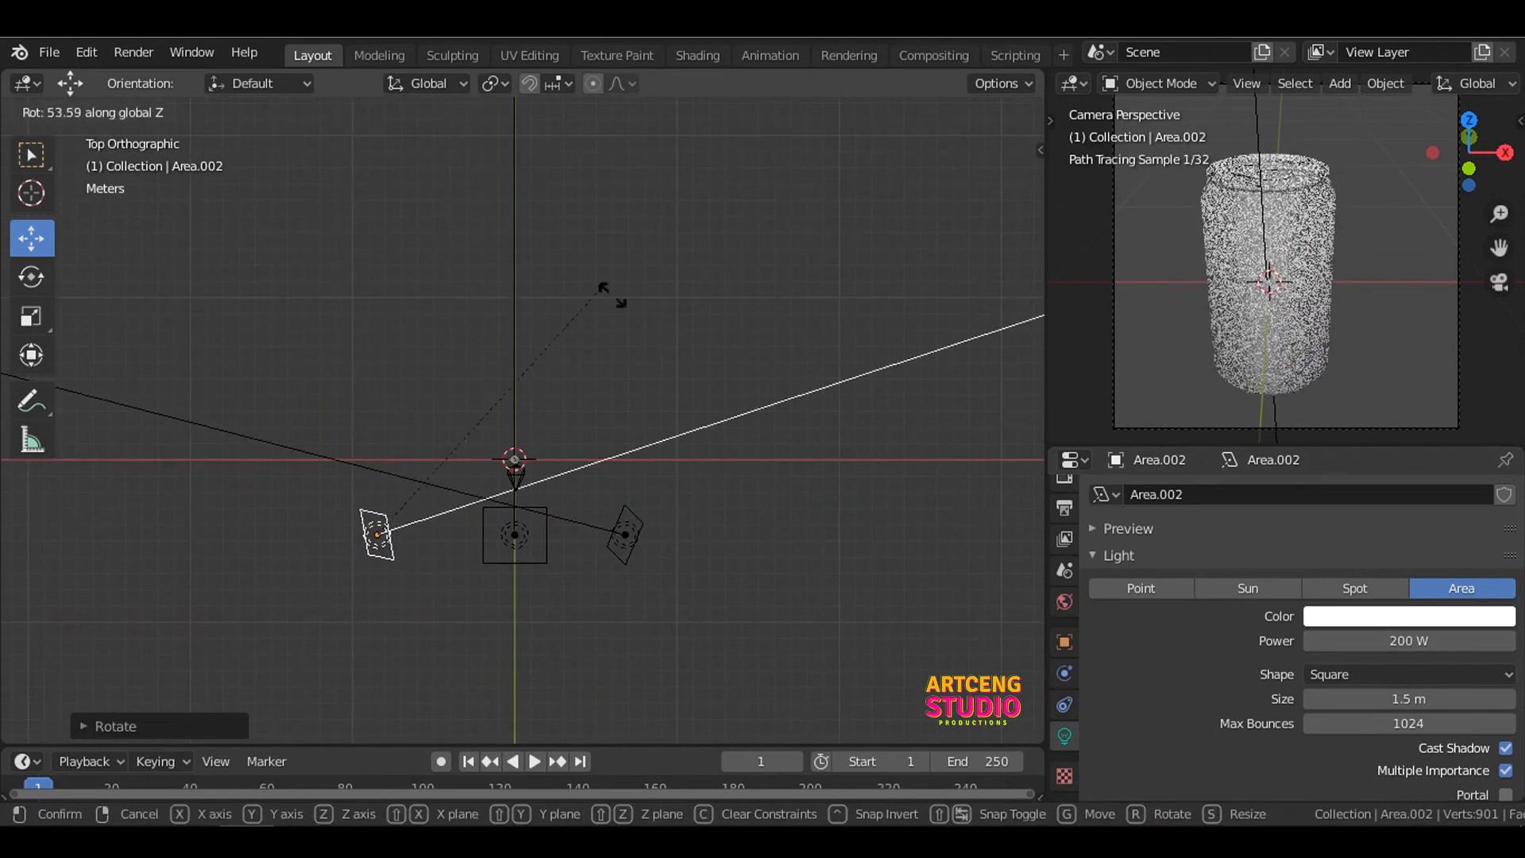
{"action": "left_click", "coordinate": [674, 507]}
{"action": "key", "text": "g"}
{"action": "left_click", "coordinate": [690, 383]}
Step: Set the third light's power to 1000 W
{"action": "left_click", "coordinate": [1445, 644]}
{"action": "type", "text": "1000"}
{"action": "key", "text": "Return"}
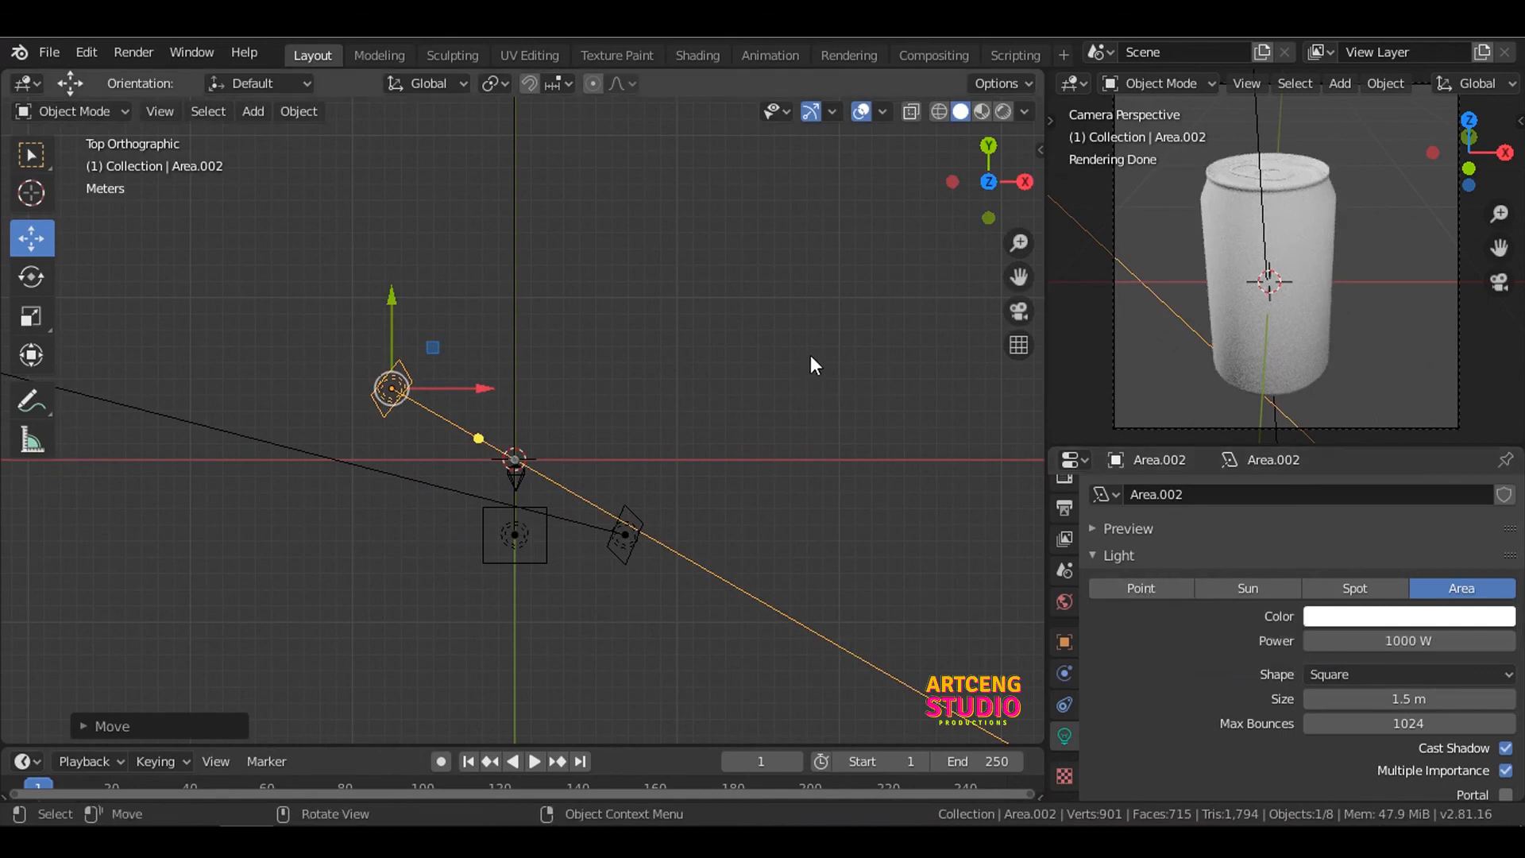
Step: Change the world background colour to dark blue
{"action": "left_click", "coordinate": [1064, 601]}
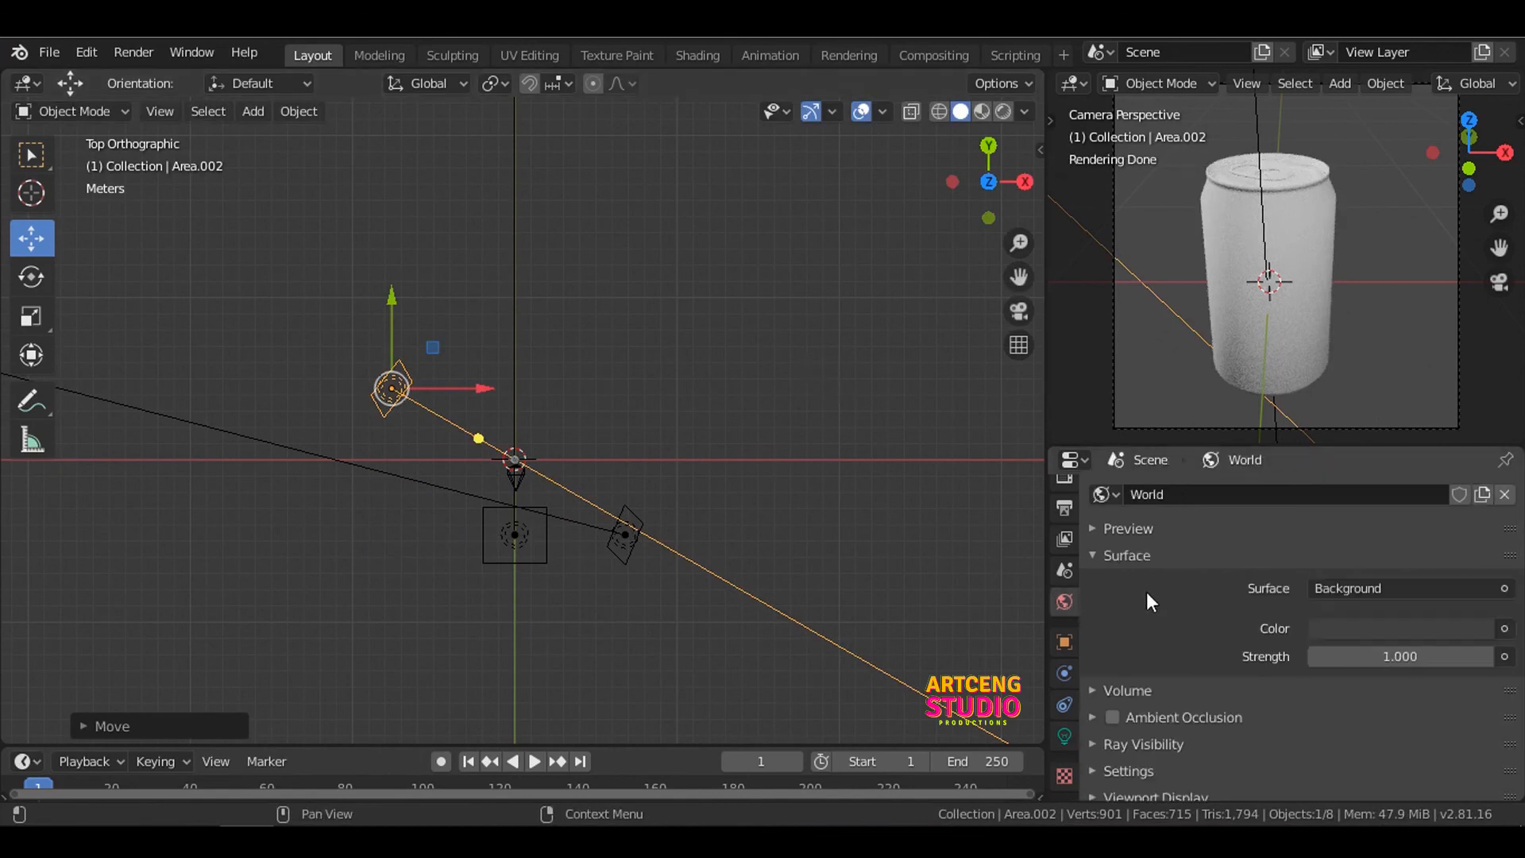
{"action": "scroll", "coordinate": [1113, 646], "scroll_direction": "down", "scroll_amount": 1}
{"action": "left_click", "coordinate": [1334, 593]}
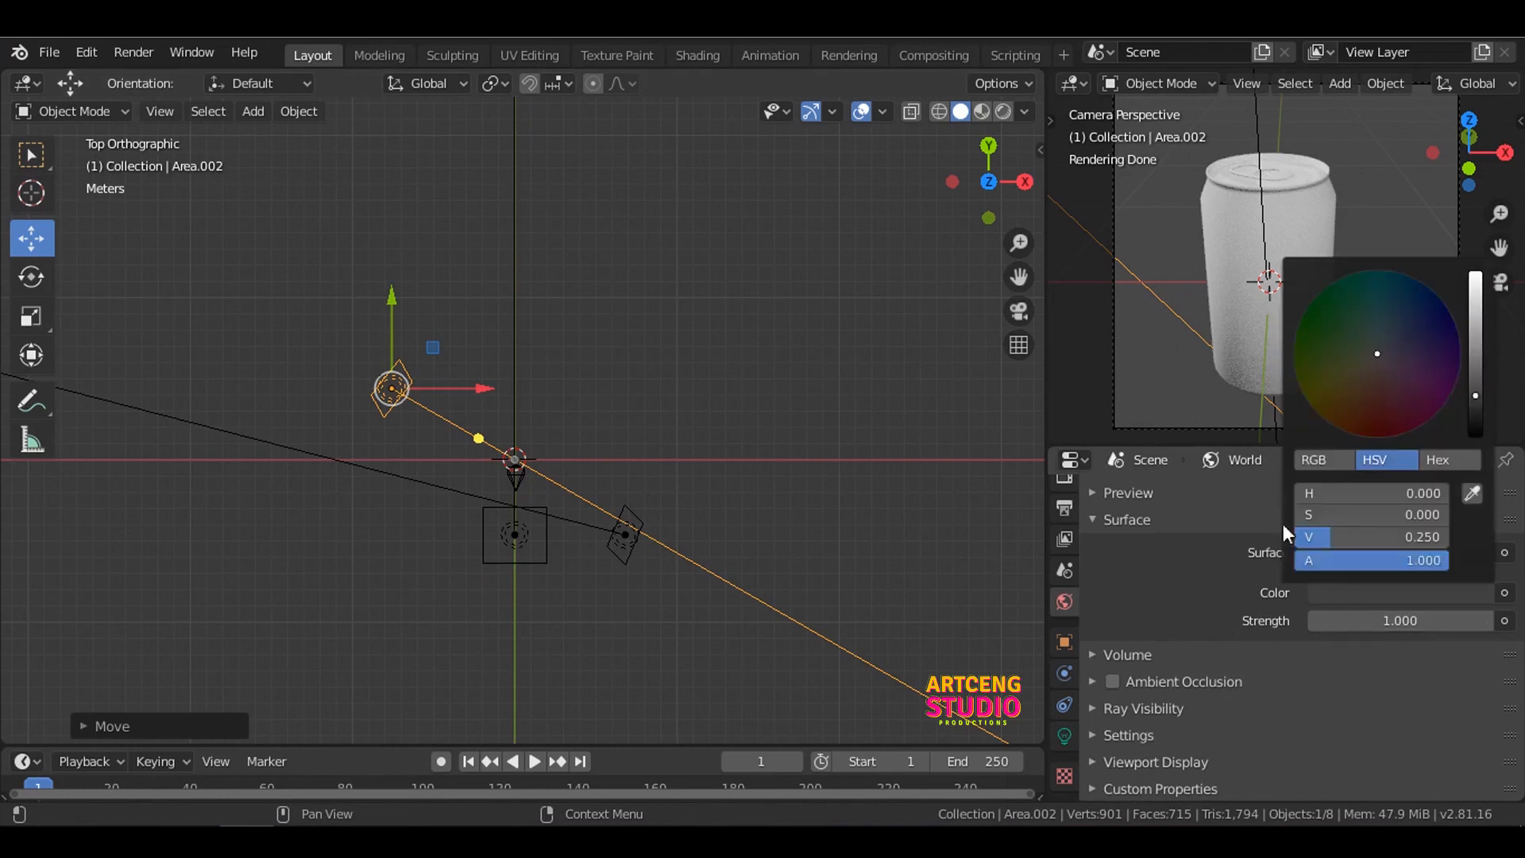
{"action": "left_click", "coordinate": [1436, 347]}
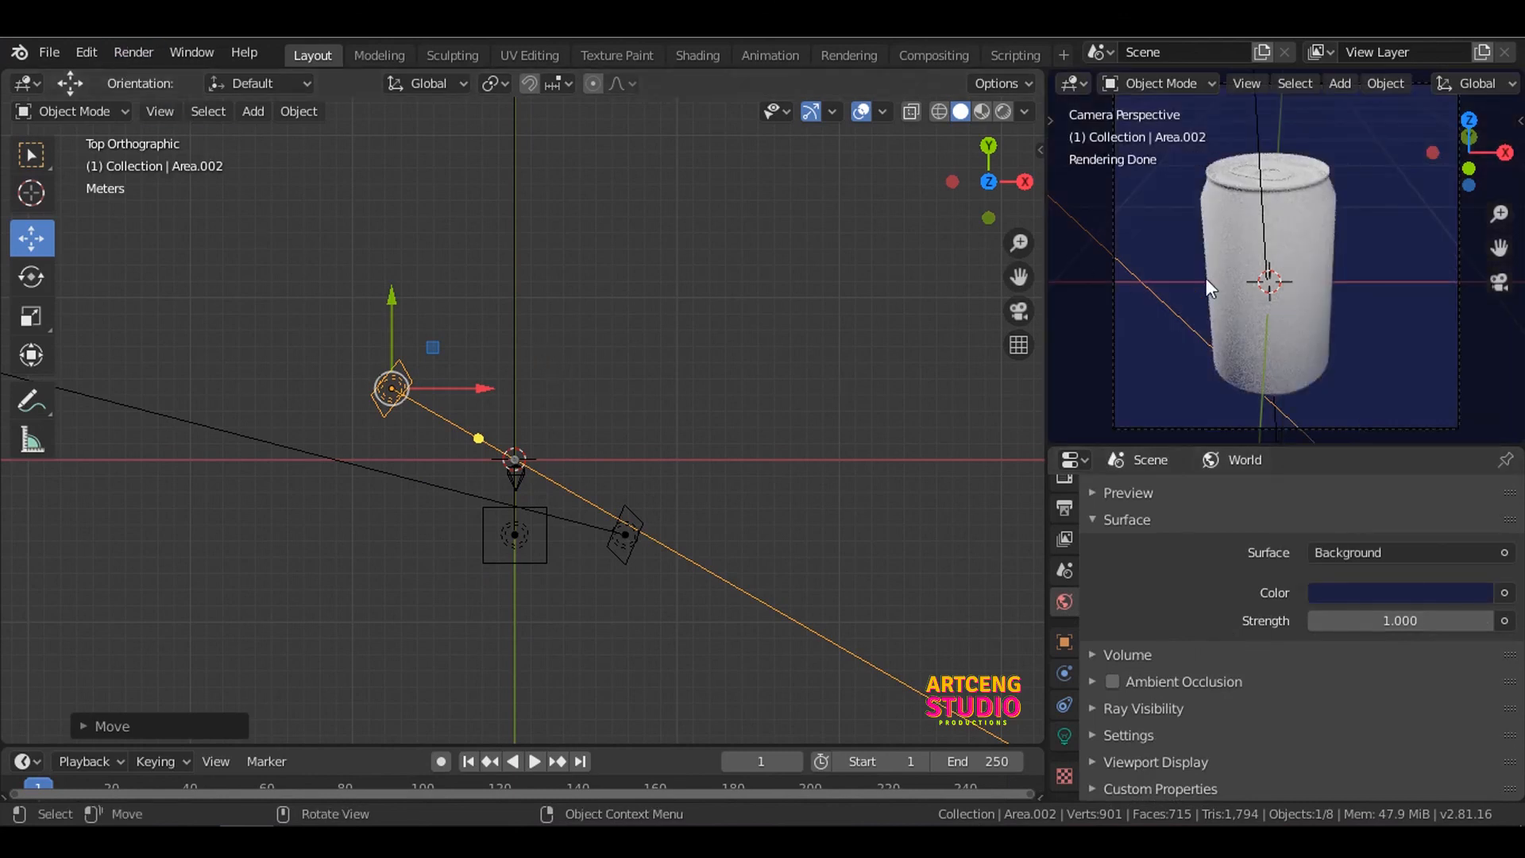
Step: Return the camera viewport to solid shading and render the image
{"action": "key", "text": "z"}
{"action": "left_click", "coordinate": [1332, 277]}
{"action": "left_click", "coordinate": [150, 56]}
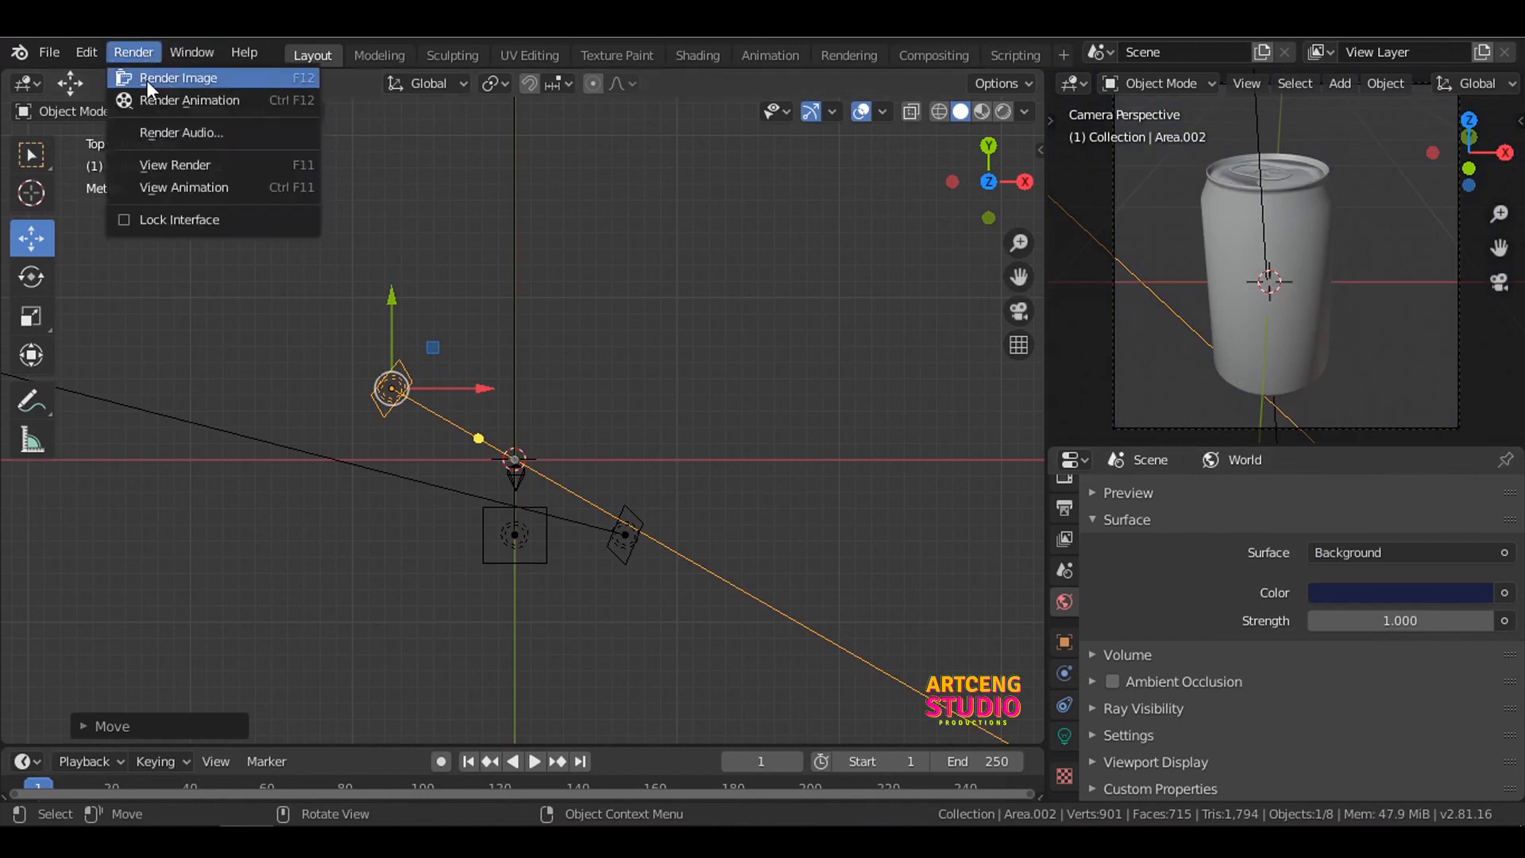
{"action": "left_click", "coordinate": [147, 78]}
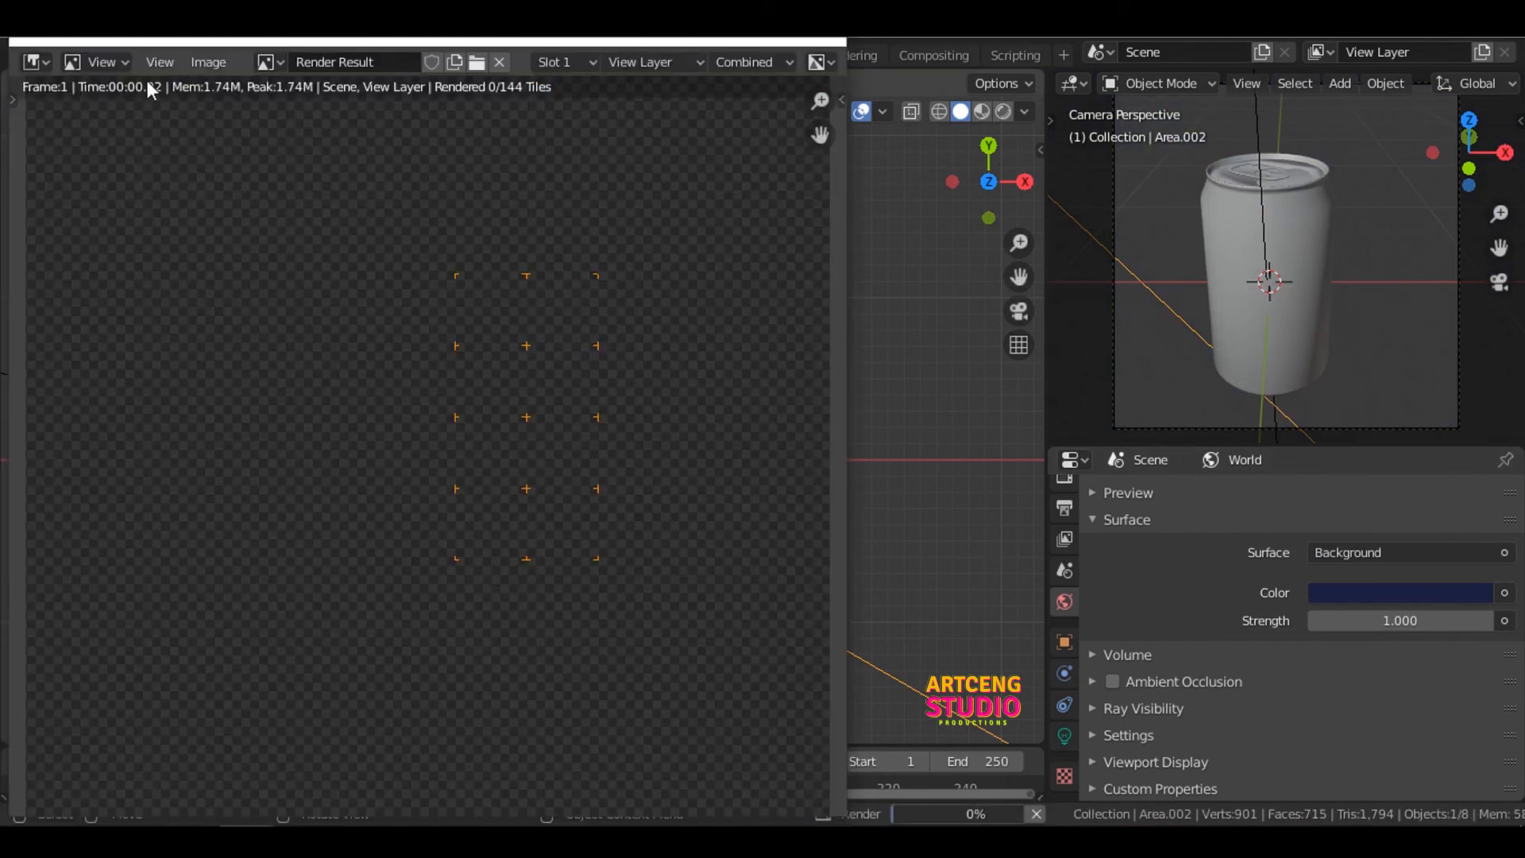